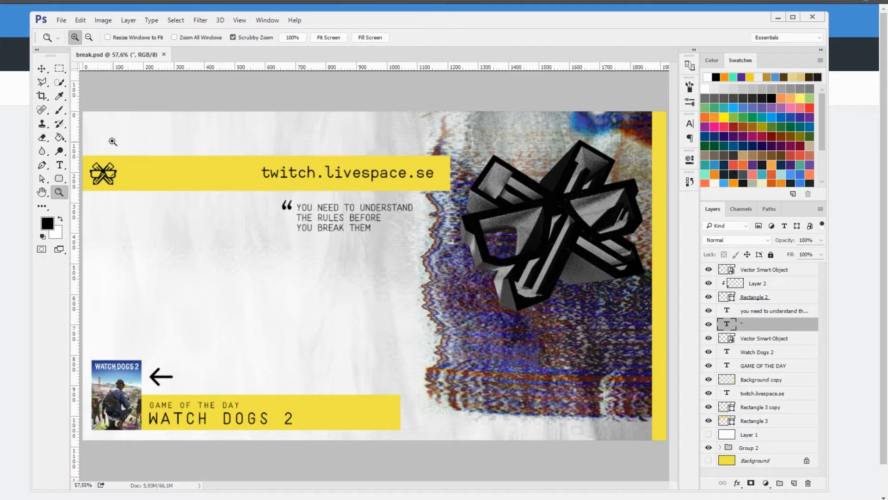
Examine the layout's logo bar, channel address, quote and game-of-the-day areas, marking them with temporary rectangular selections.
click(60, 69)
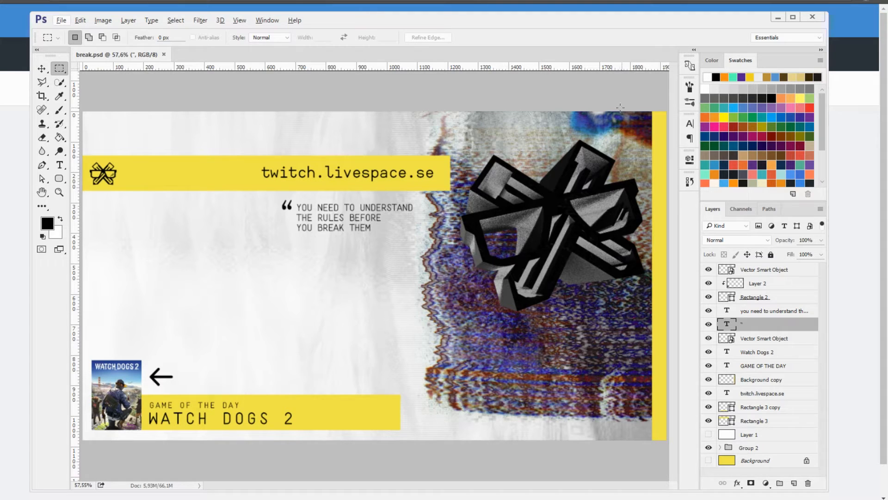
click(41, 68)
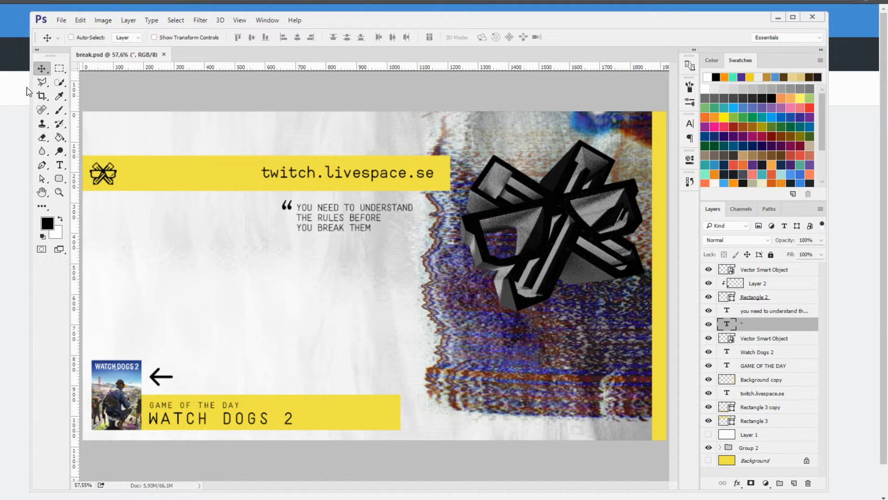
click(60, 71)
drag(127, 159, 231, 187)
click(169, 172)
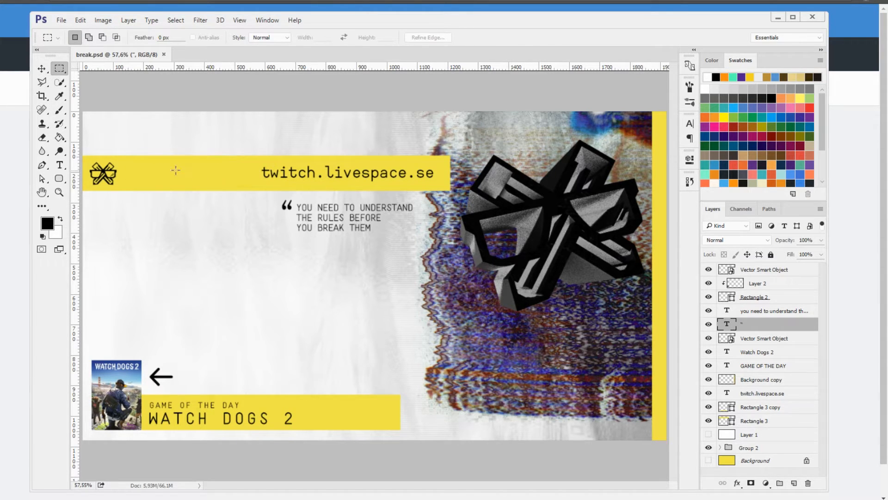
drag(271, 159, 439, 187)
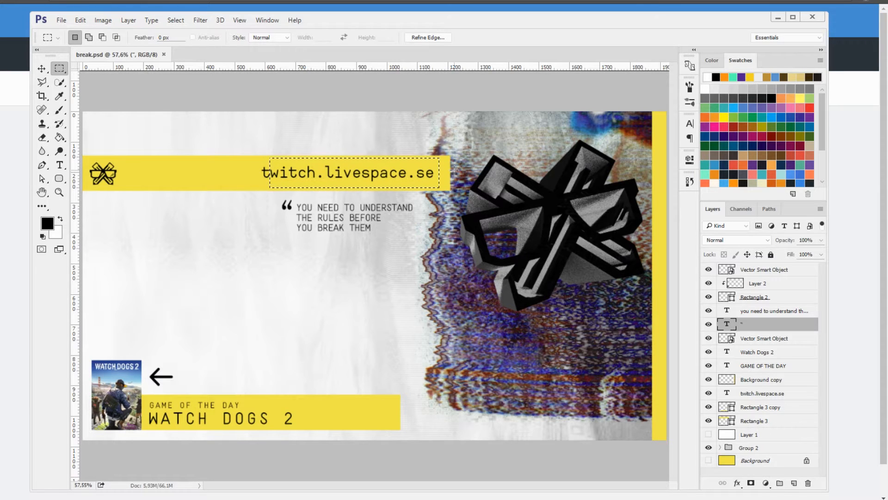
click(453, 169)
drag(452, 156, 397, 191)
key(ctrl+d)
drag(281, 198, 450, 242)
key(ctrl+d)
drag(368, 342, 89, 436)
click(148, 378)
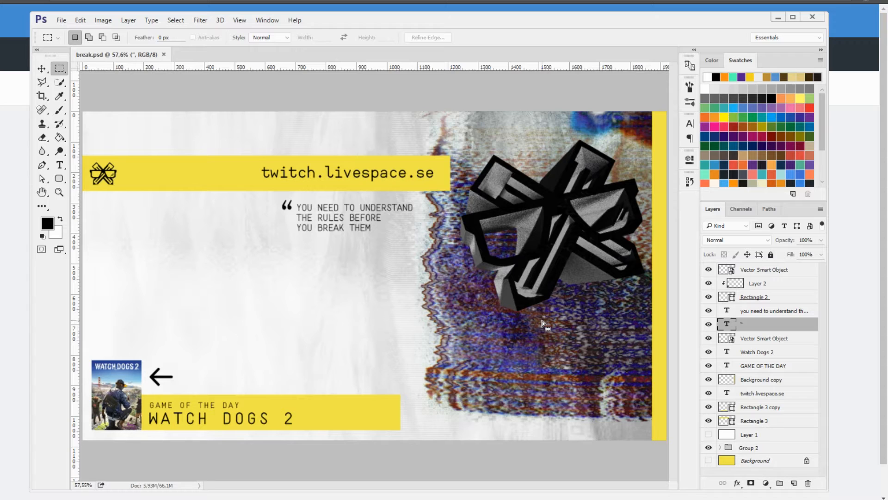
Switch to Webflow and create a new website from the Blank Site template, keeping the suggested website name.
click(12, 324)
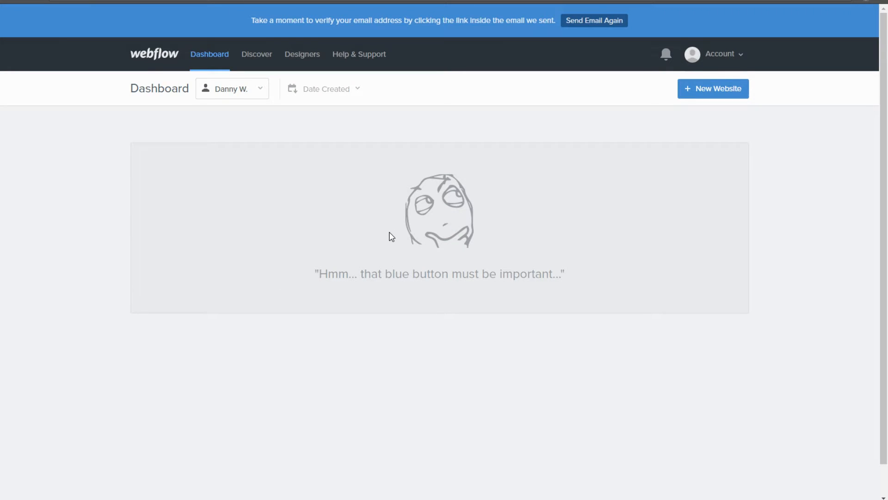
click(706, 92)
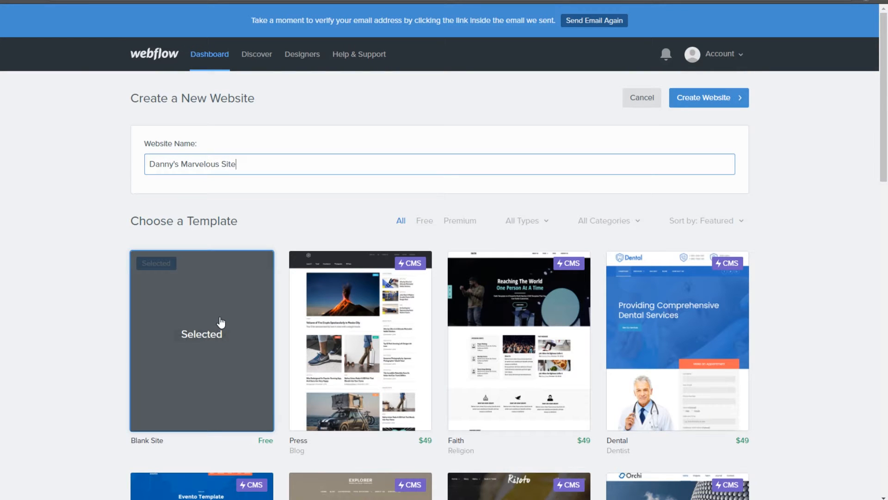
drag(255, 165, 201, 165)
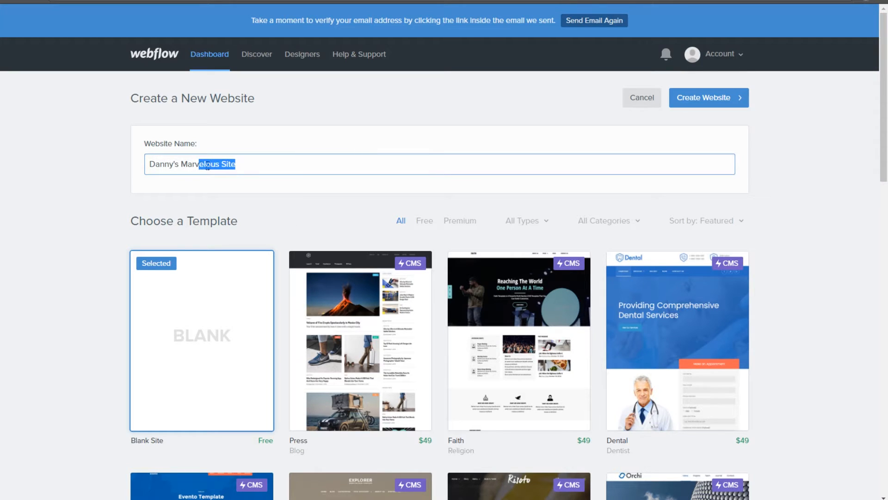
click(228, 291)
click(711, 97)
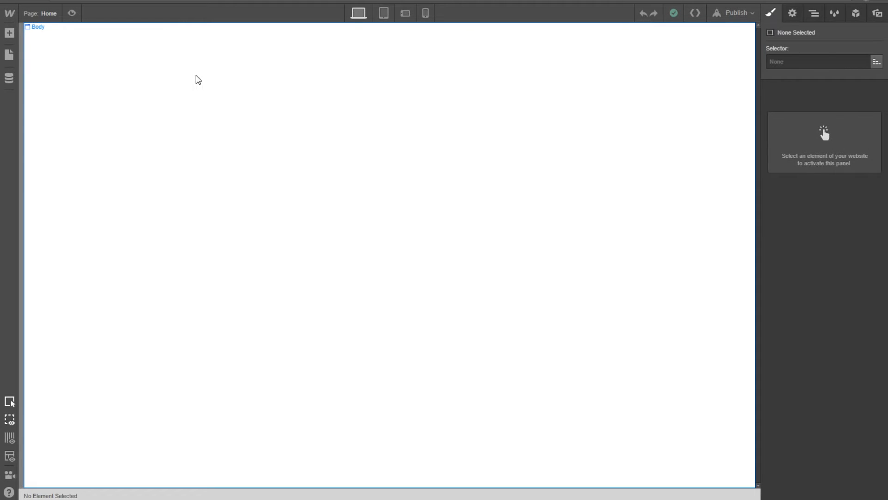
Add a Div Block inside the Body in the page structure.
click(198, 79)
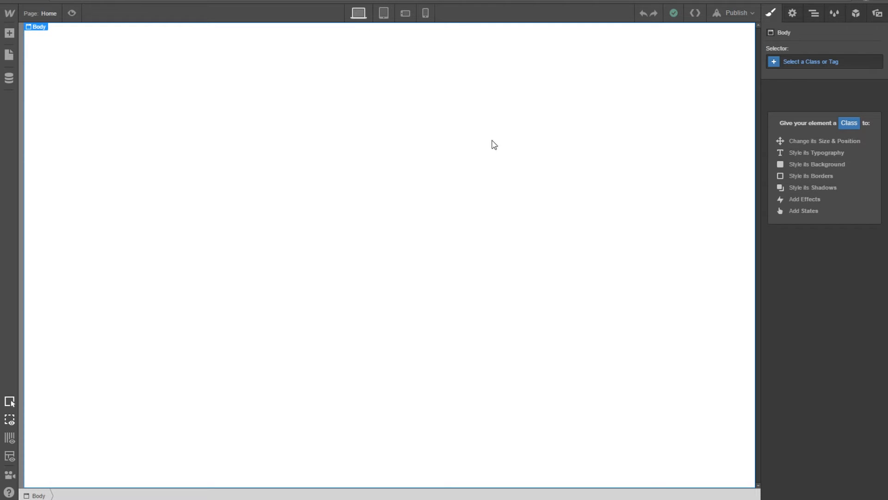
click(813, 13)
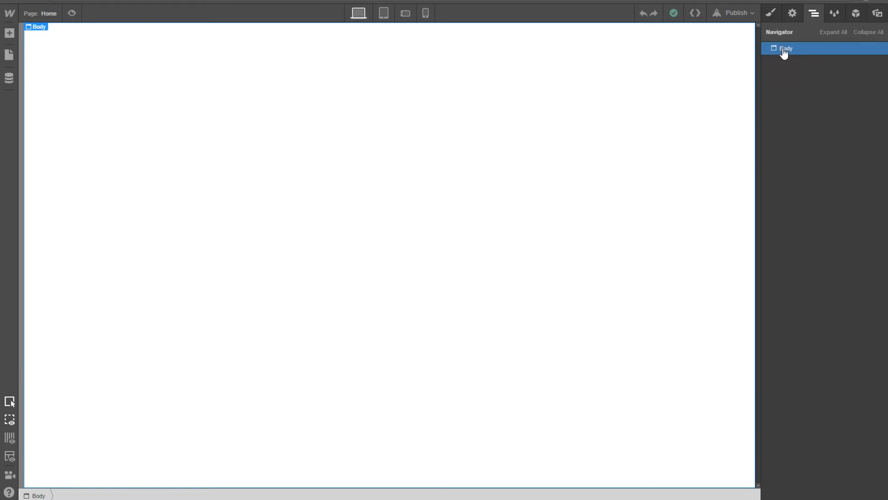
click(9, 33)
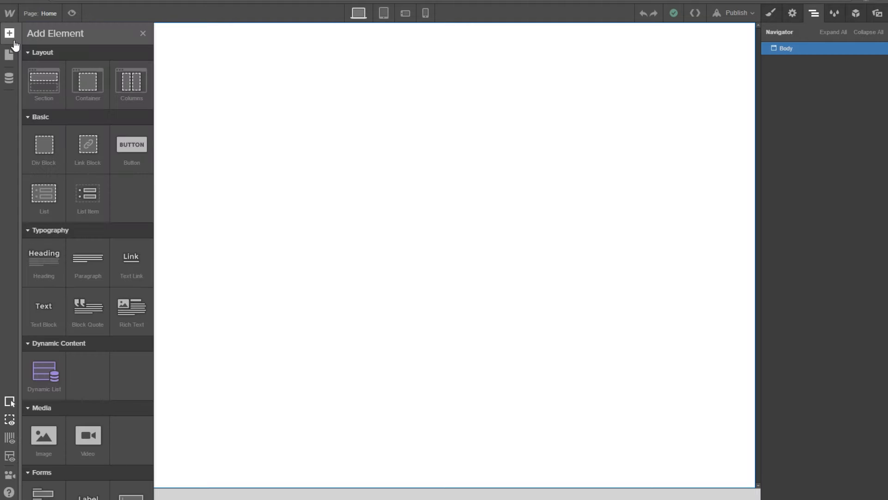
drag(54, 153, 791, 63)
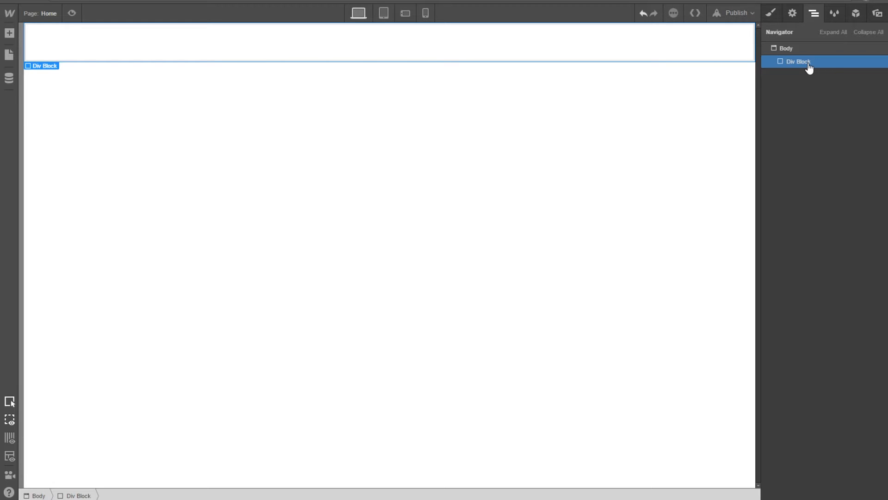
Give the new Div Block the class "content".
click(771, 17)
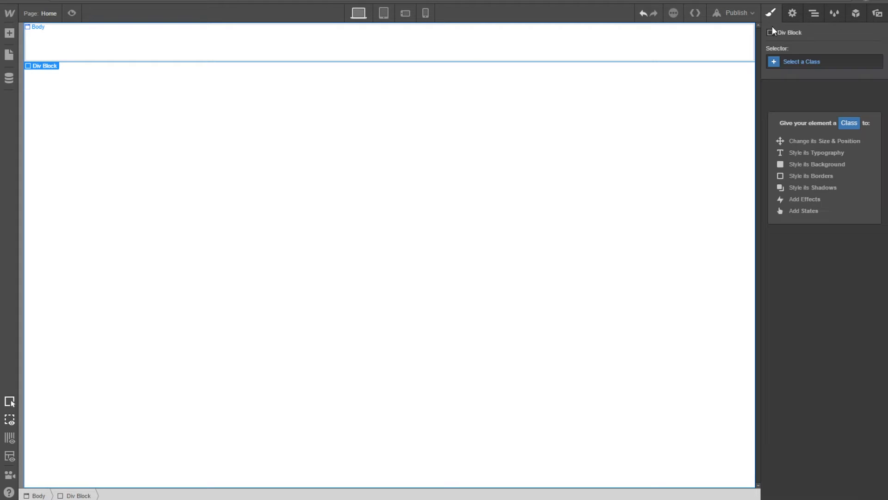
click(795, 64)
text(content)
key(Return)
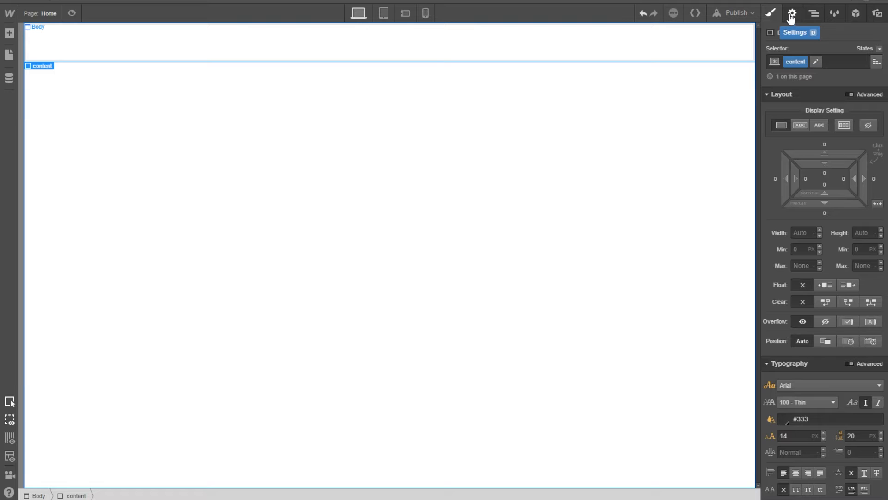
Delete the "content" Div Block from the page structure.
click(813, 14)
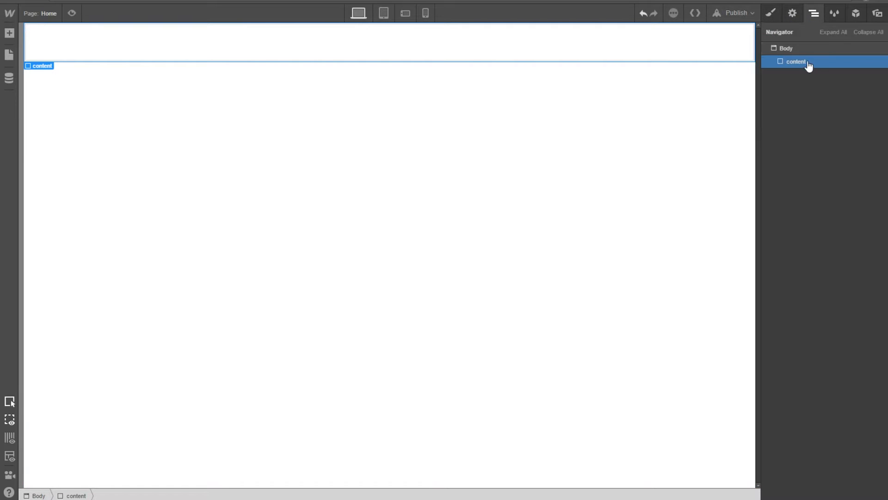
key(Delete)
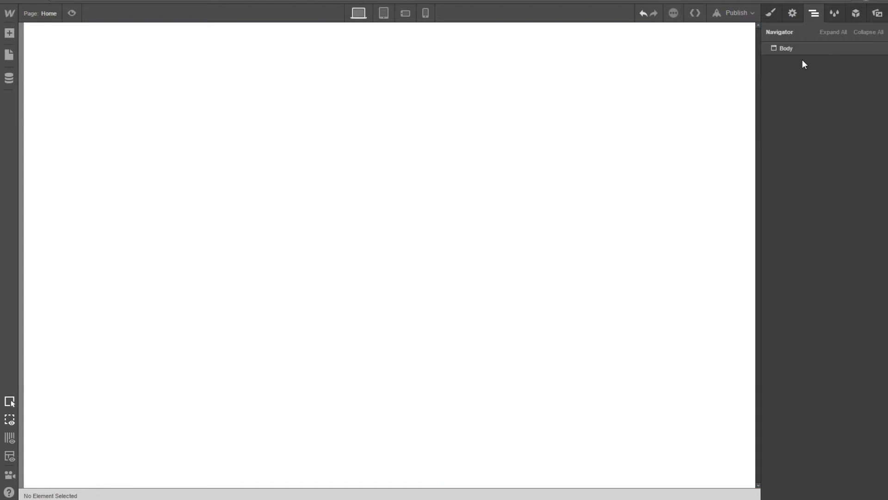
Add a Background Video component to the empty page and upload break-animation.mp4 as its video.
click(8, 35)
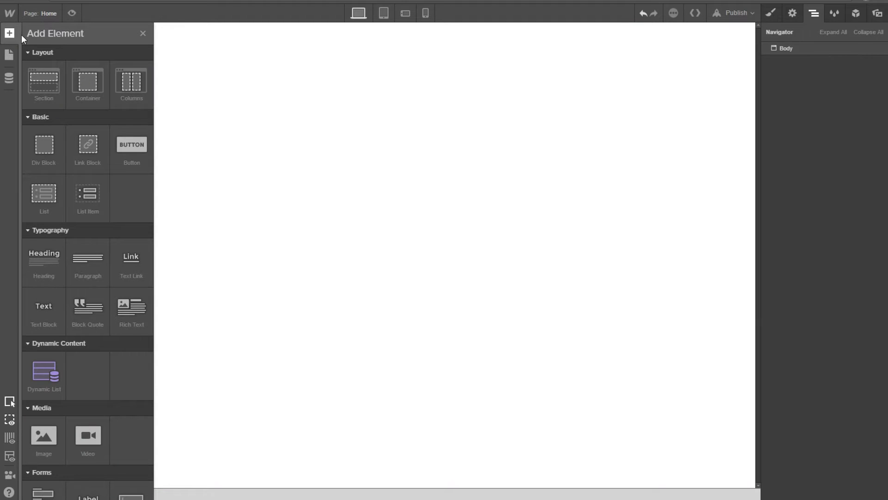
scroll(100, 188, down, 7)
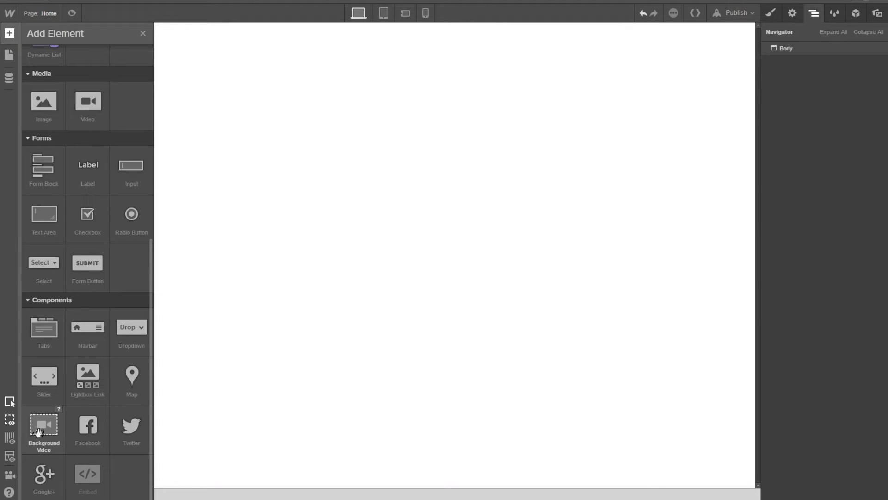
drag(39, 431, 280, 223)
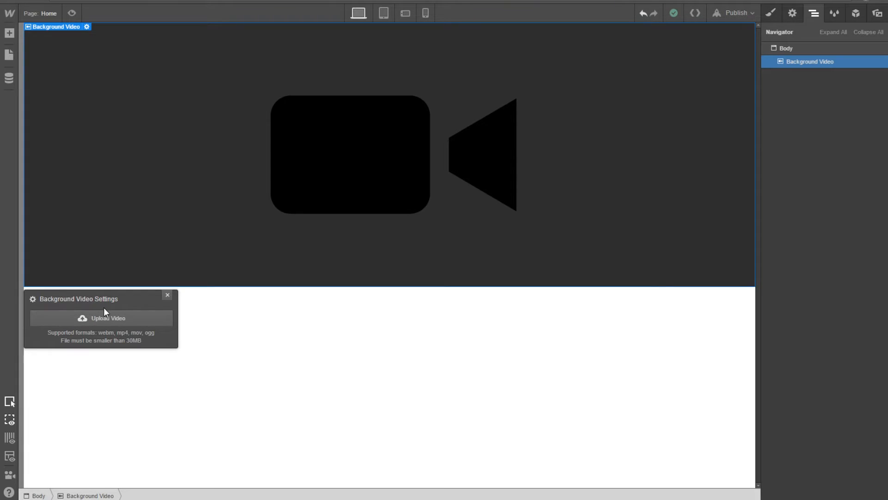
click(80, 320)
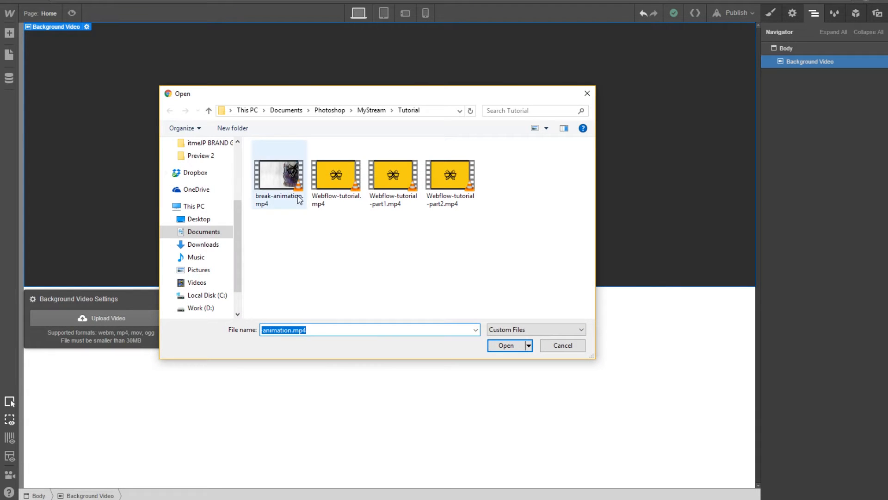
click(279, 175)
click(506, 346)
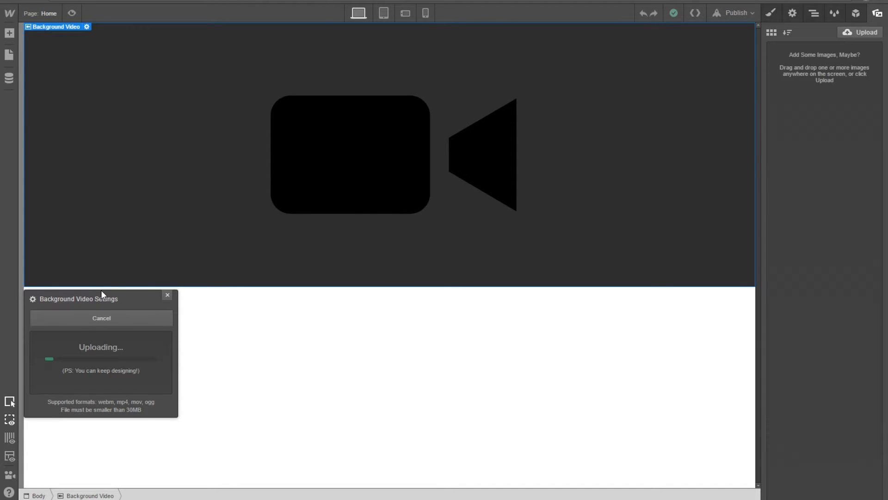
Create the class "video-bg" for the Background Video element.
click(793, 13)
click(771, 13)
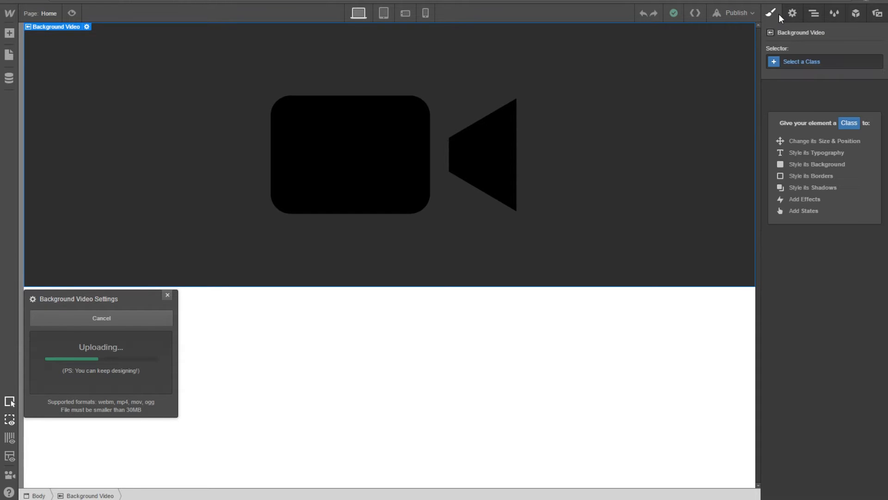
click(805, 60)
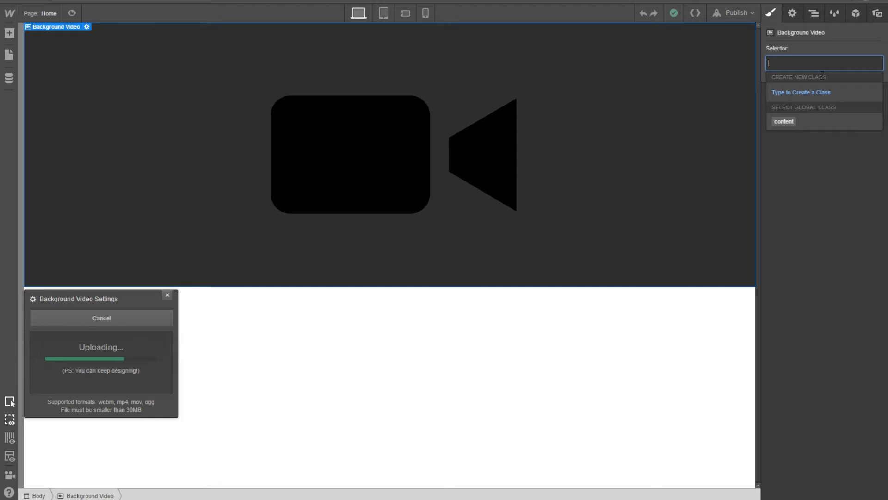
text(video)
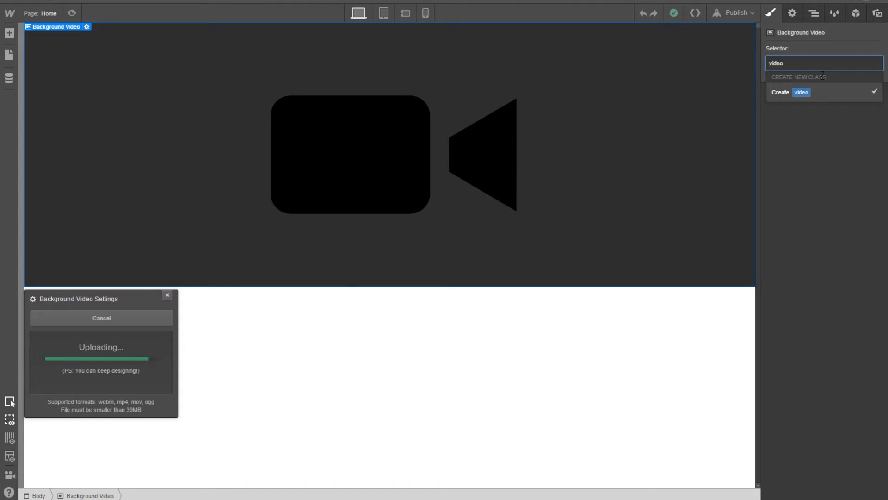
text(-bg)
key(Return)
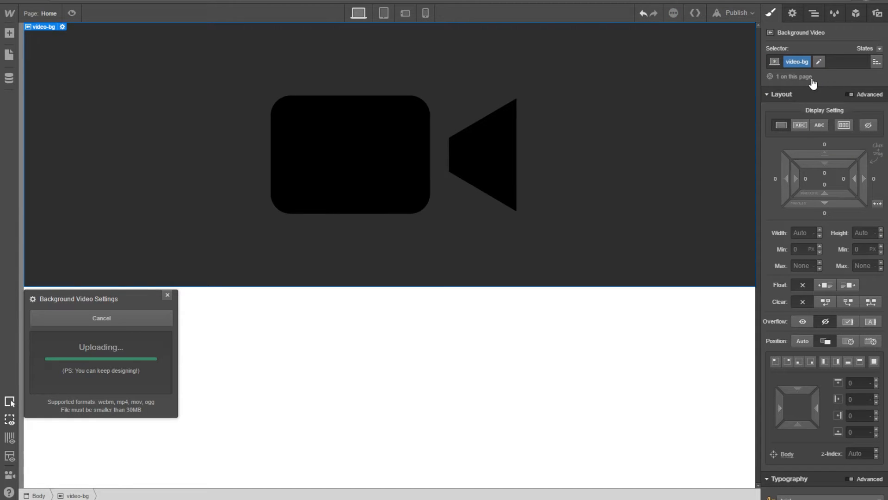
Set the height of the video-bg element to 1080 px.
scroll(807, 185, down, 6)
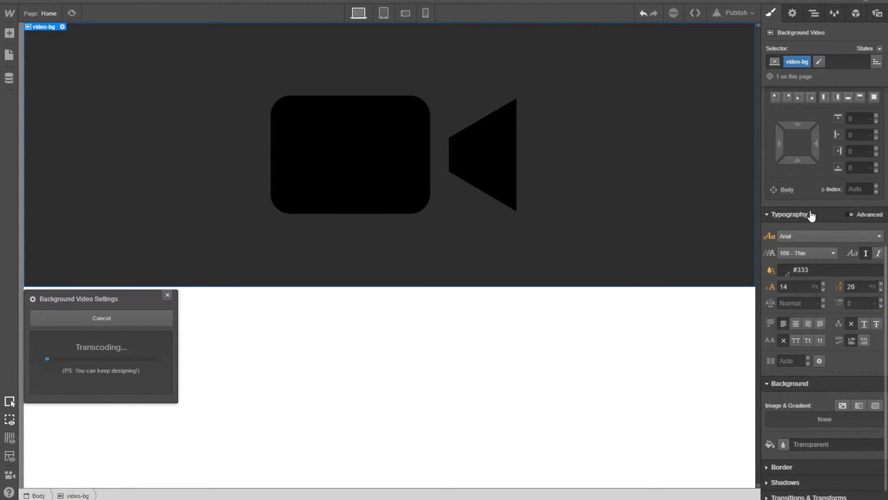
scroll(810, 277, down, 1)
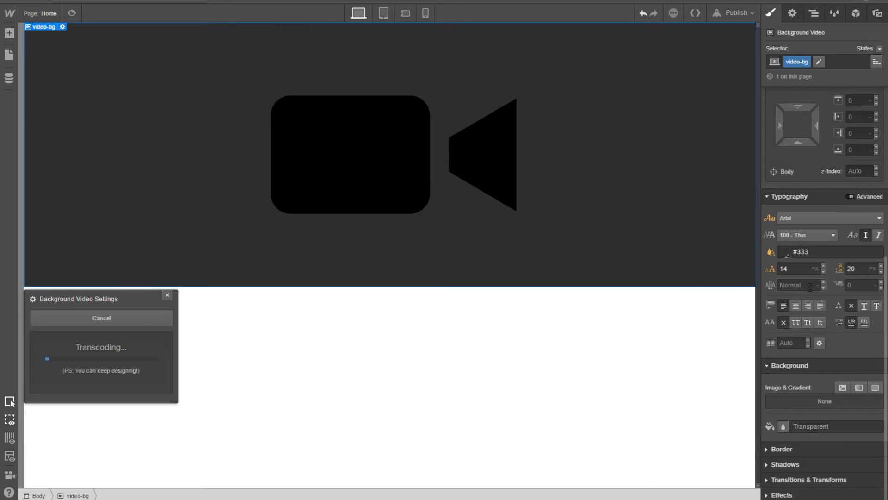
scroll(808, 287, up, 6)
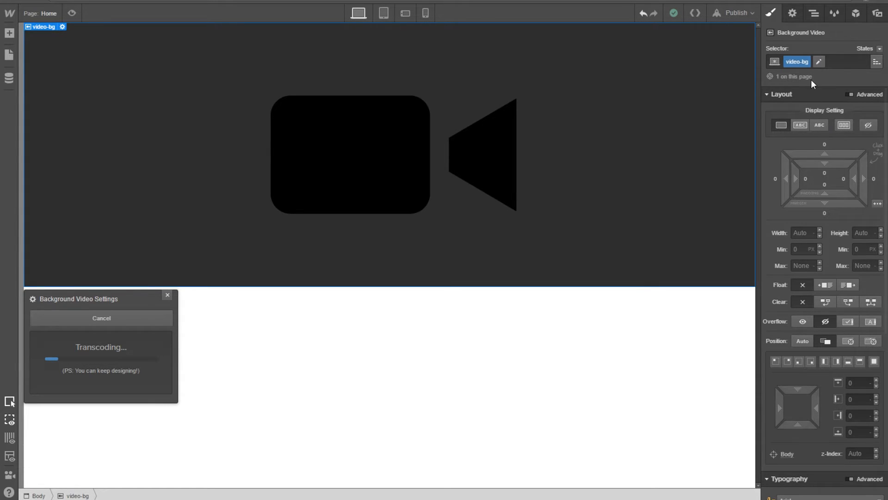
scroll(828, 217, down, 3)
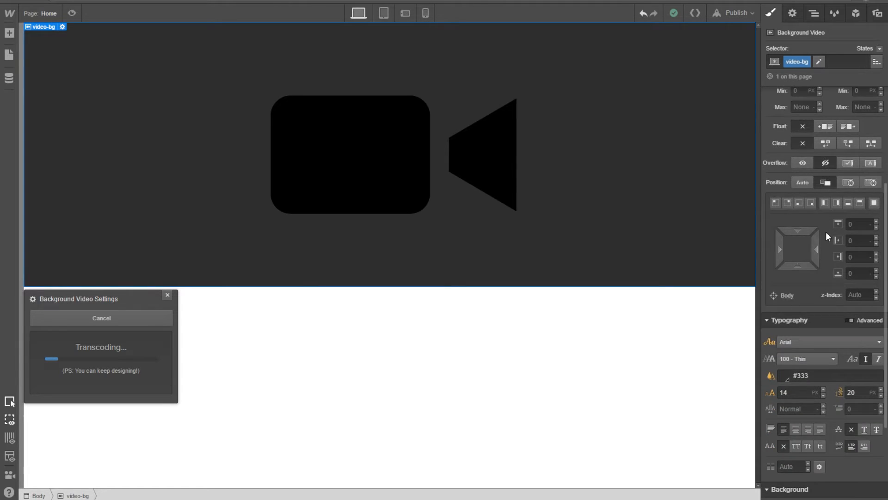
scroll(826, 231, up, 3)
click(814, 236)
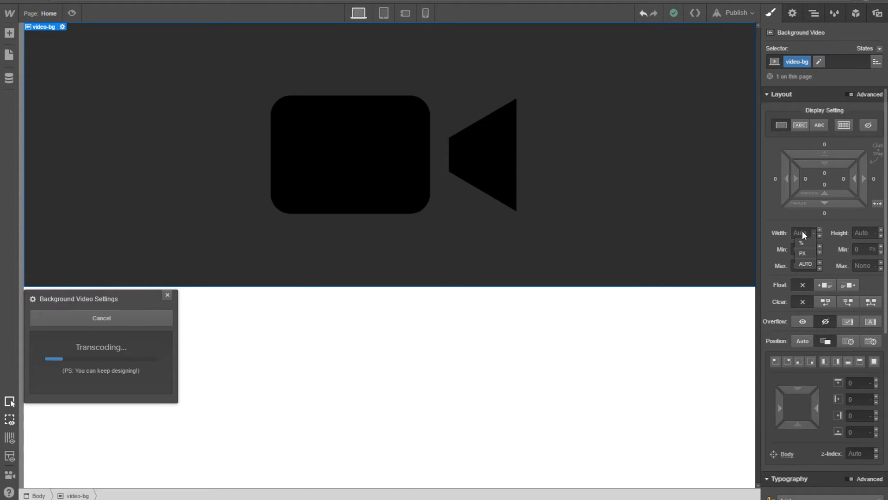
click(863, 233)
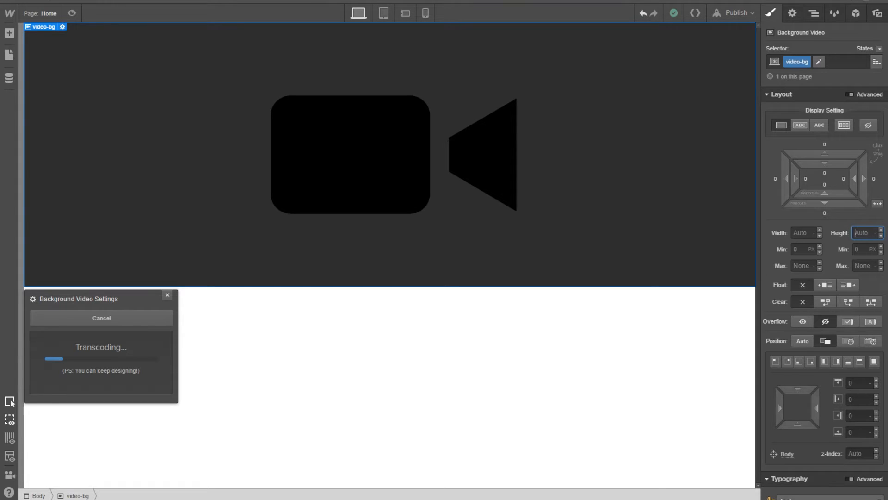
key(Return)
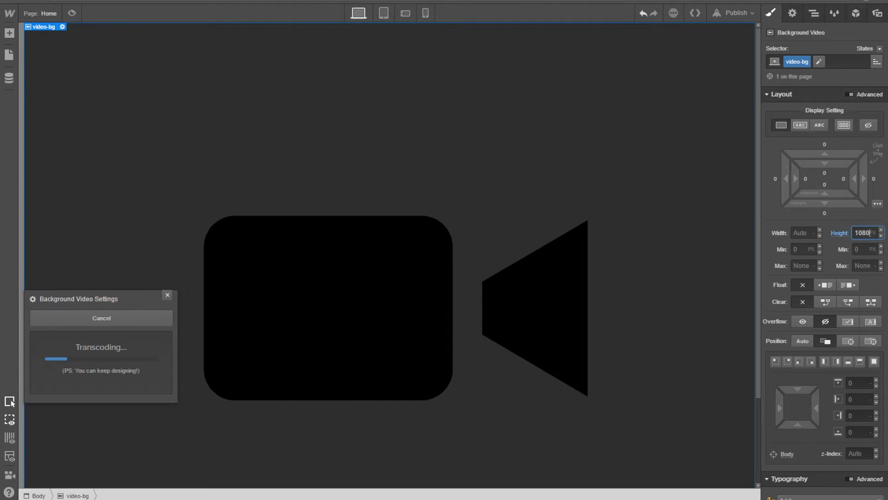
Publish the site to its webflow.io domain and open the live page to view the background video.
scroll(669, 250, down, 3)
scroll(671, 254, up, 2)
scroll(669, 250, up, 1)
scroll(669, 251, down, 3)
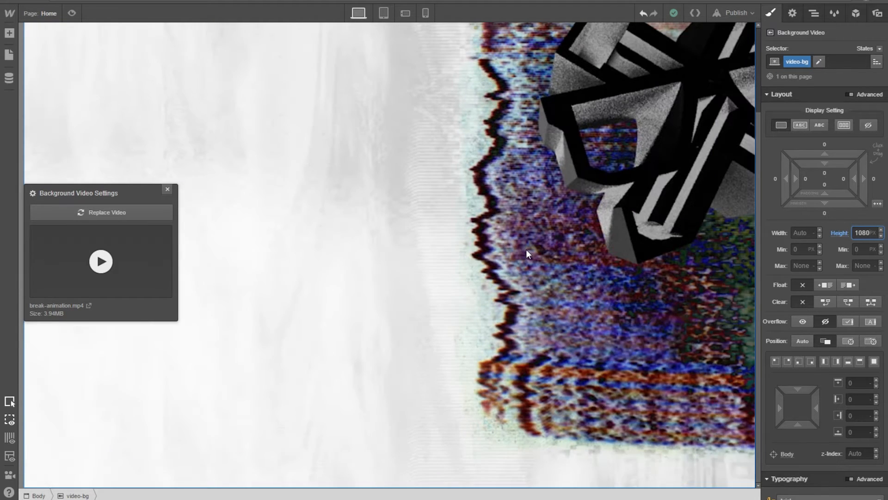
scroll(526, 253, up, 2)
scroll(526, 253, down, 2)
click(728, 13)
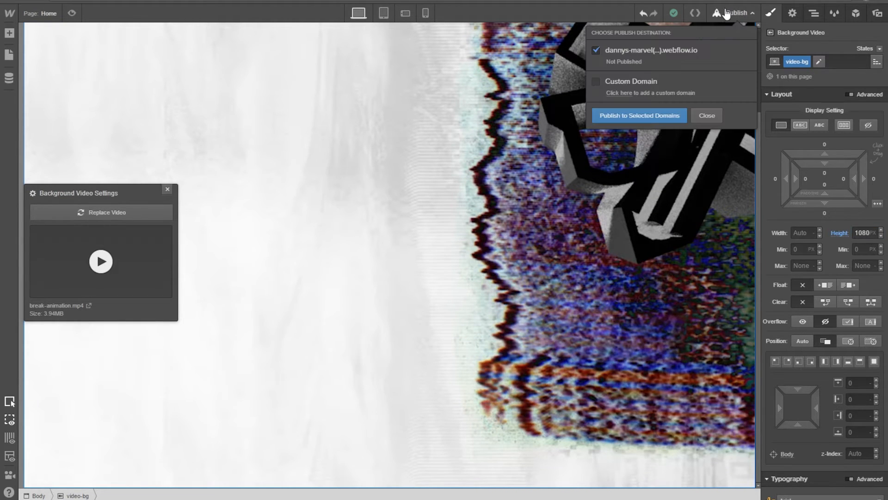
click(633, 114)
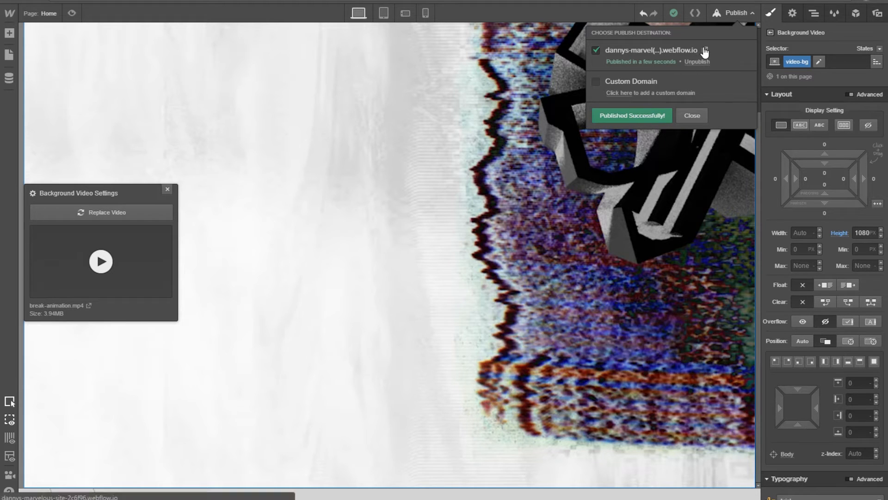
click(704, 50)
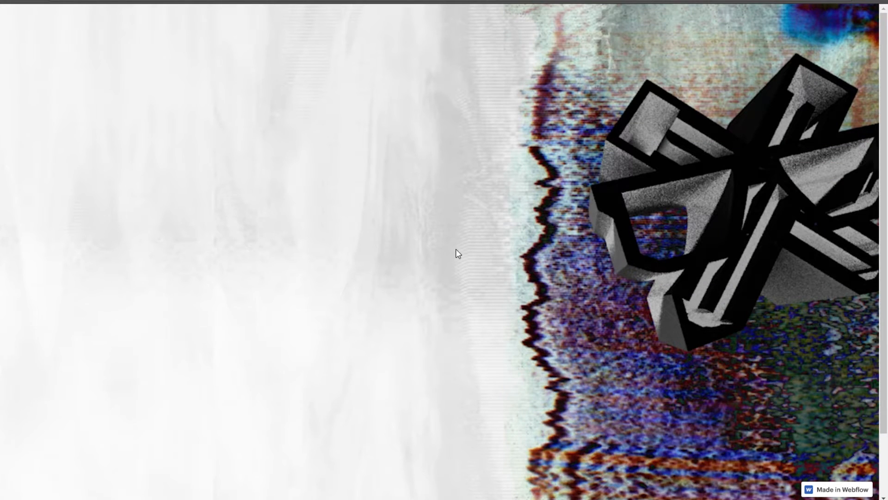
scroll(462, 248, down, 3)
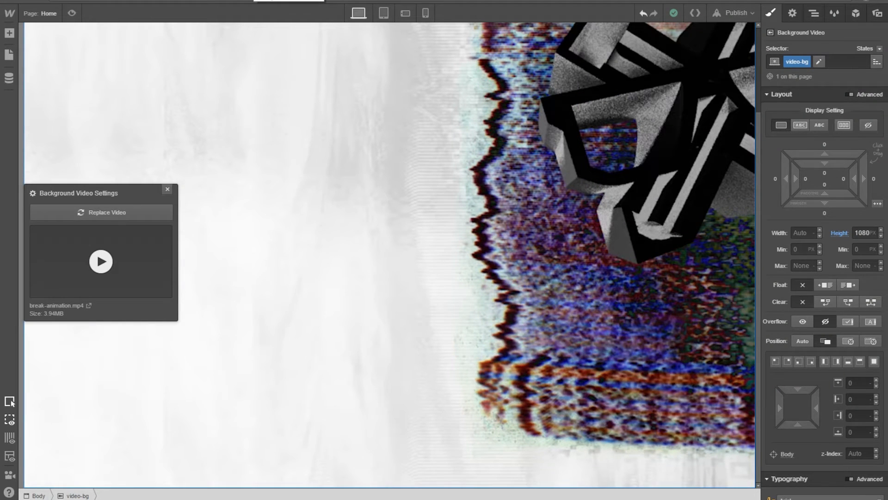
Set the video-bg element to block display with a width of 1920 px and close the background video settings.
click(795, 127)
click(781, 127)
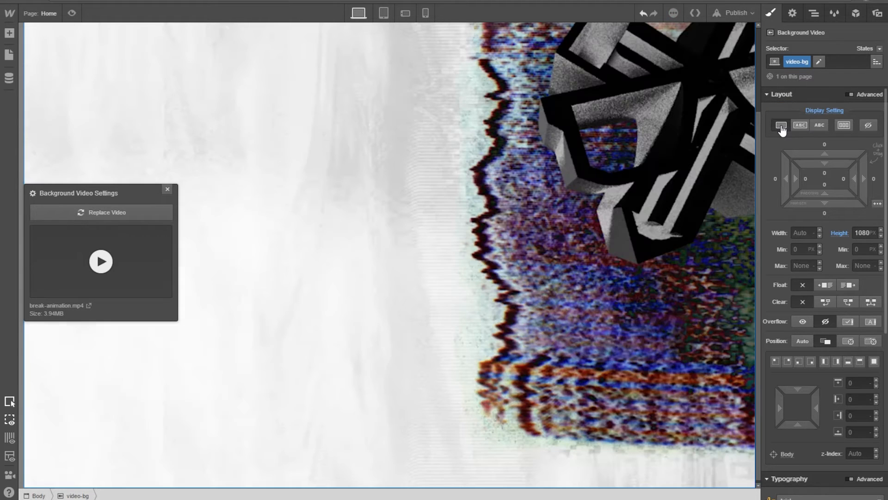
scroll(626, 145, up, 3)
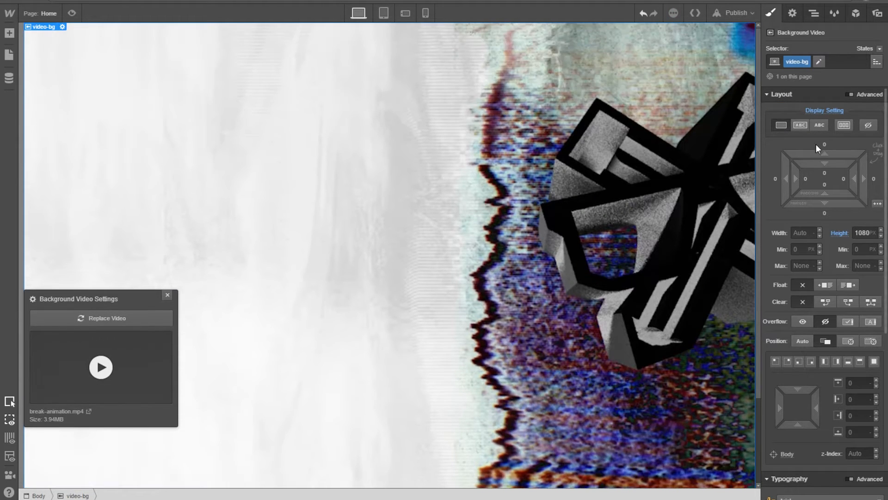
click(800, 233)
text(1920)
key(Return)
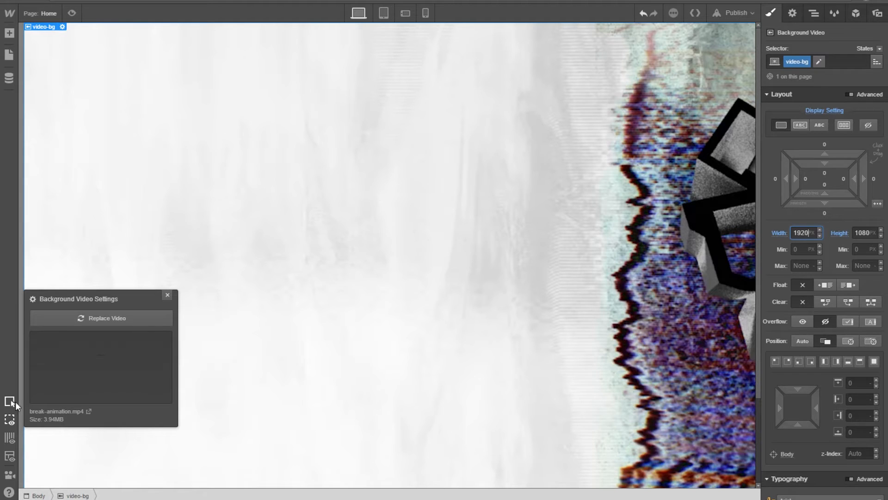
click(168, 296)
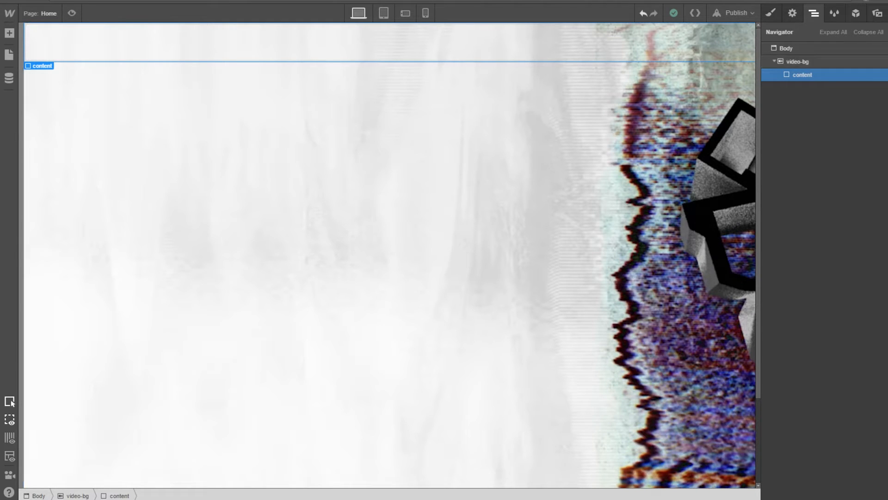
Switch to Photoshop, measure the width of the vertical yellow stripe at the layout's right edge, and return to Webflow.
key(alt+Tab)
scroll(309, 349, down, 2)
drag(186, 310, 514, 187)
scroll(502, 193, down, 4)
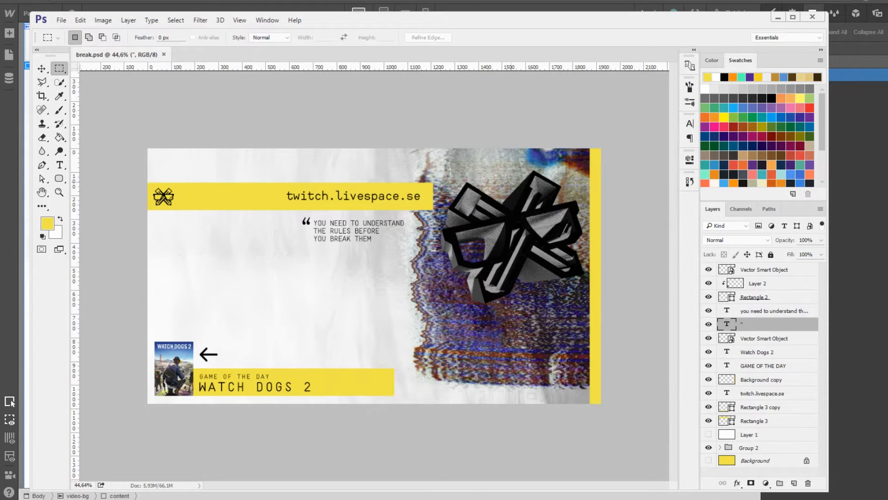
scroll(501, 193, up, 1)
drag(623, 136, 611, 192)
click(620, 181)
key(alt+Tab)
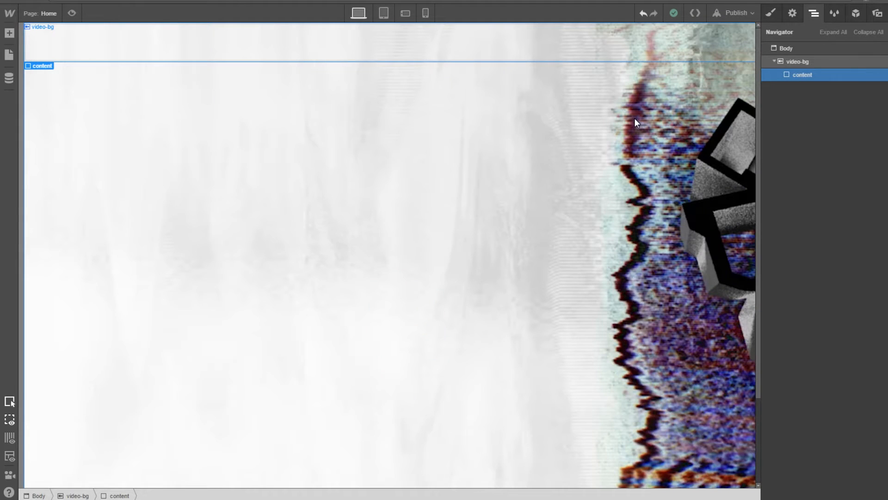
Select the Body element and choose Body (All Pages) as its style selector.
click(769, 49)
click(773, 13)
click(792, 13)
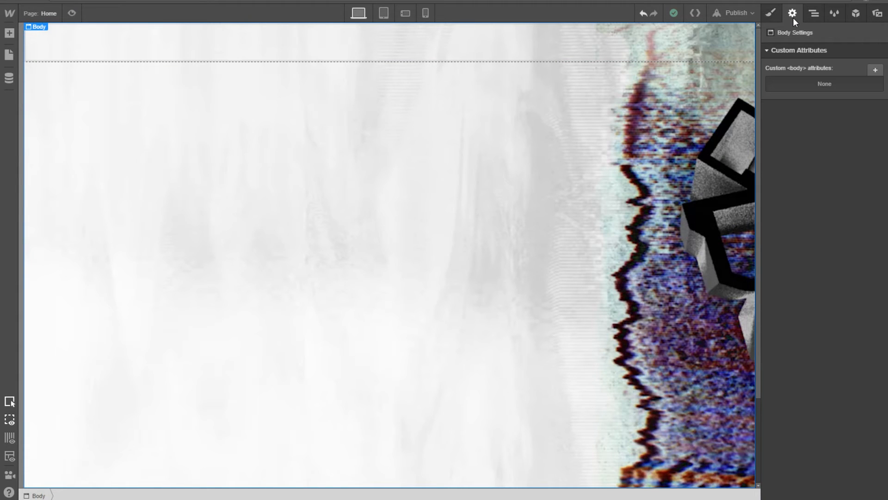
click(771, 13)
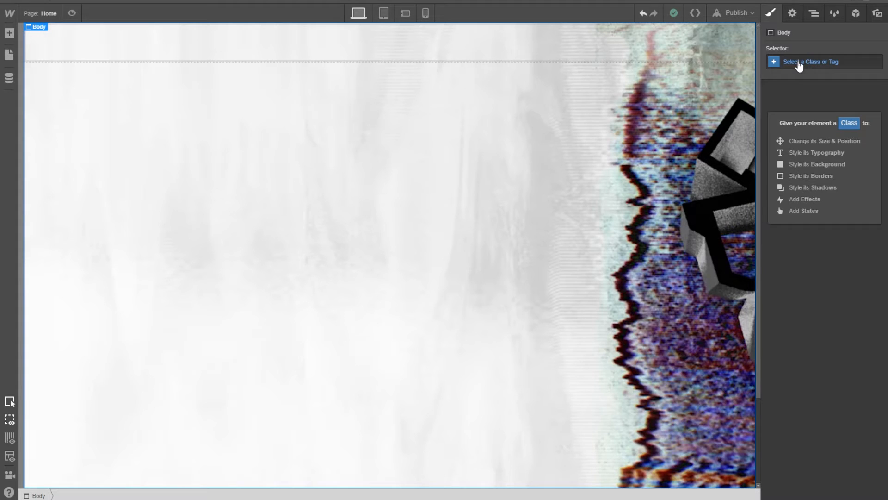
click(799, 63)
click(797, 163)
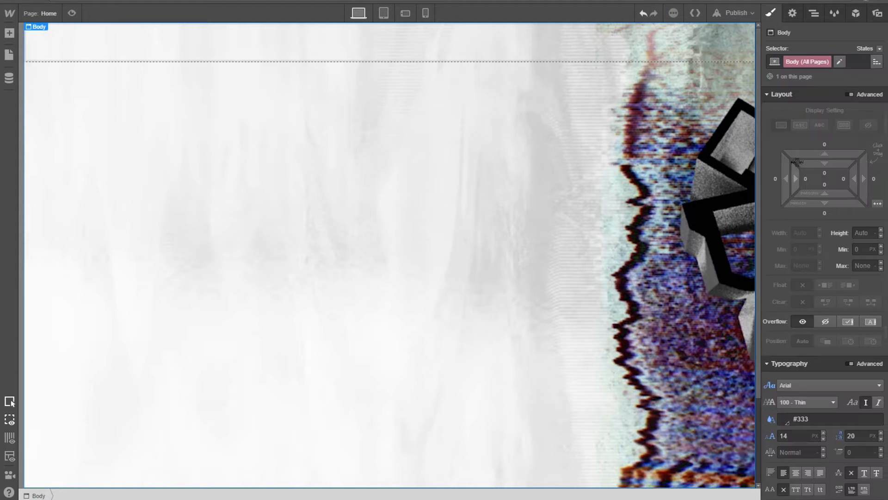
Give the Body a solid 49 px border on all sides in yellow #f7e144.
scroll(792, 370, down, 6)
click(837, 387)
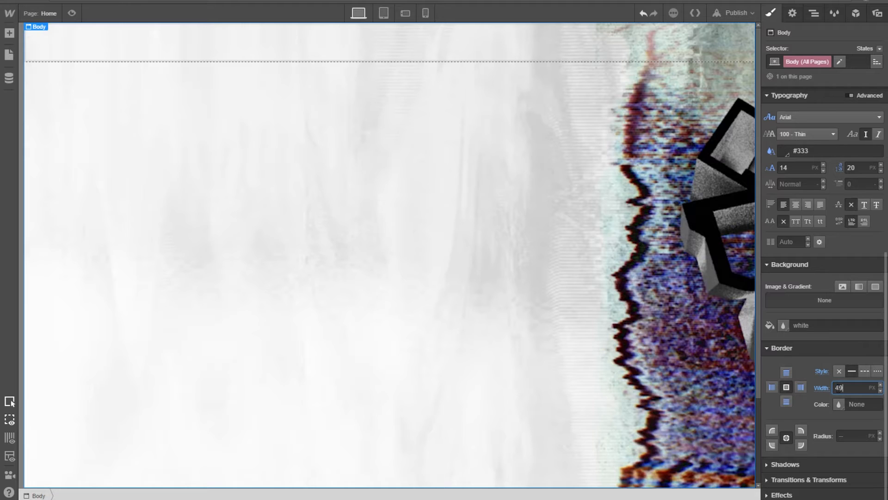
click(839, 404)
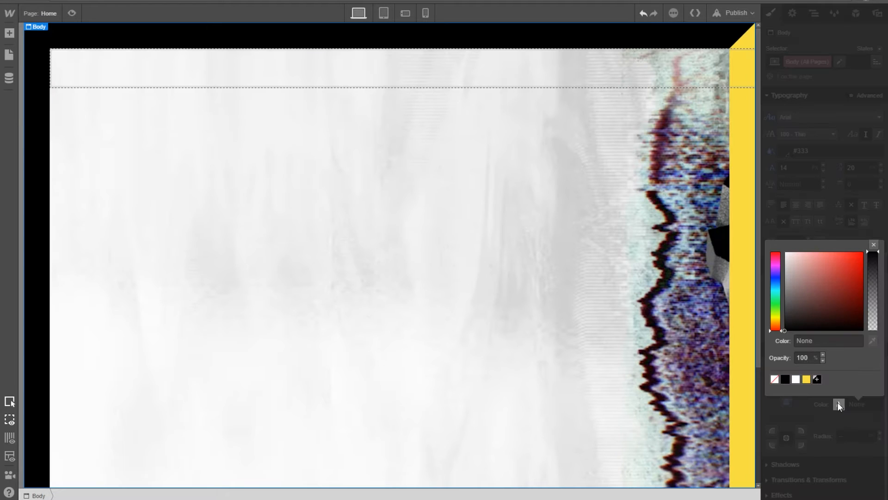
click(807, 379)
drag(831, 341, 816, 341)
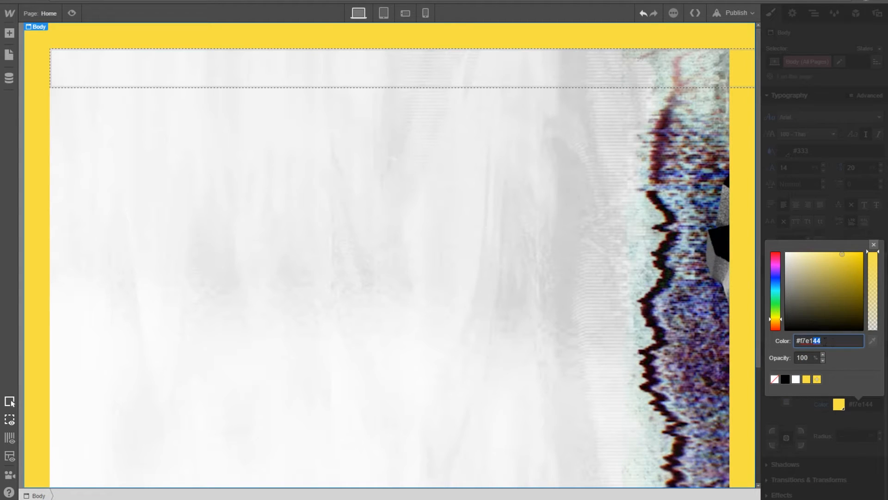
click(856, 417)
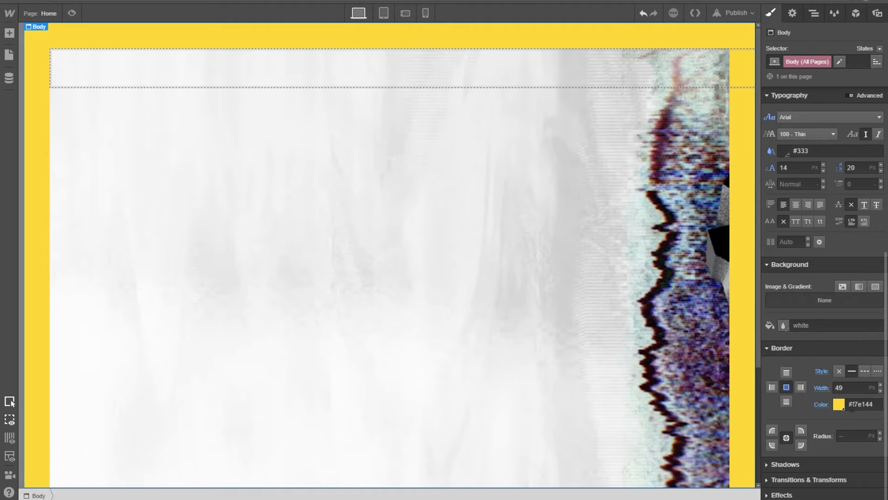
Set the Body's top, left and bottom border widths to 0.
click(802, 388)
click(787, 373)
click(842, 388)
text(0)
click(773, 388)
click(840, 388)
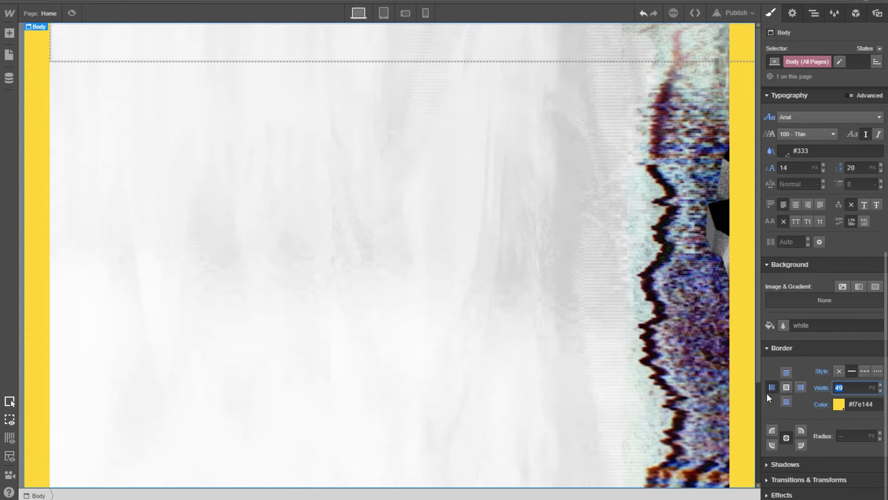
text(0)
click(787, 403)
click(840, 388)
text(0)
key(Return)
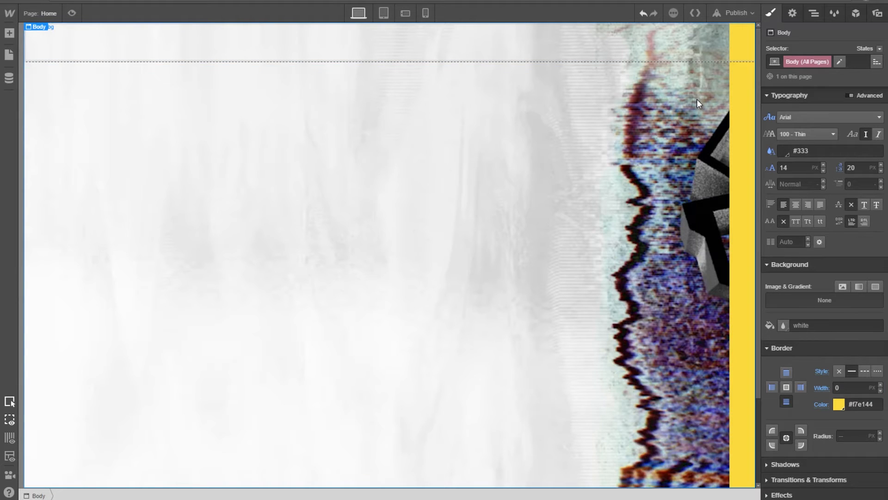
Add a Div Block inside the content element of video-bg.
click(810, 19)
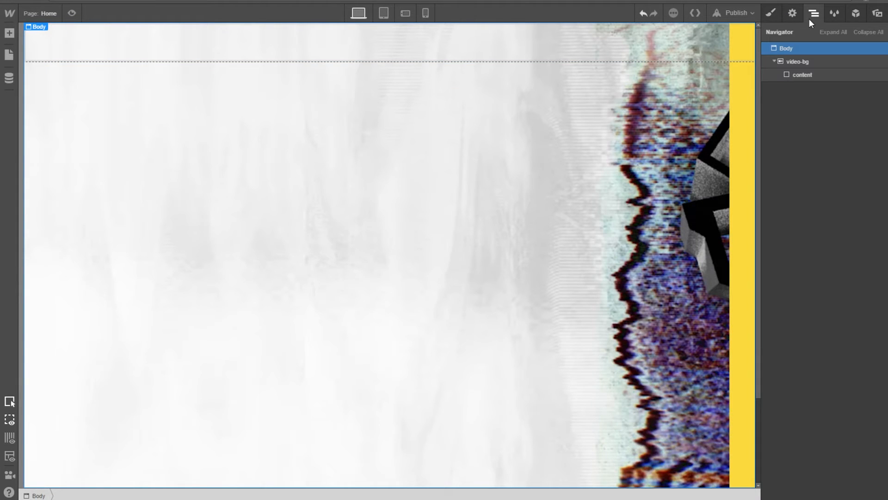
click(808, 62)
click(816, 74)
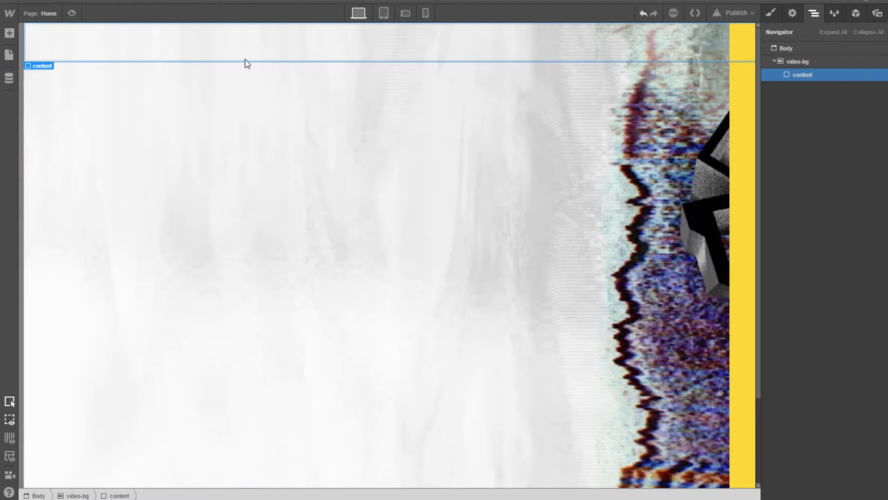
click(10, 33)
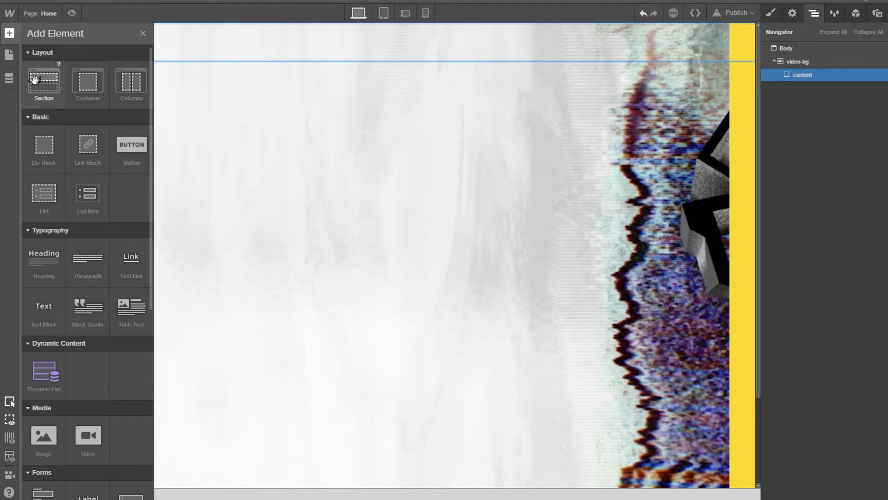
drag(42, 149, 821, 82)
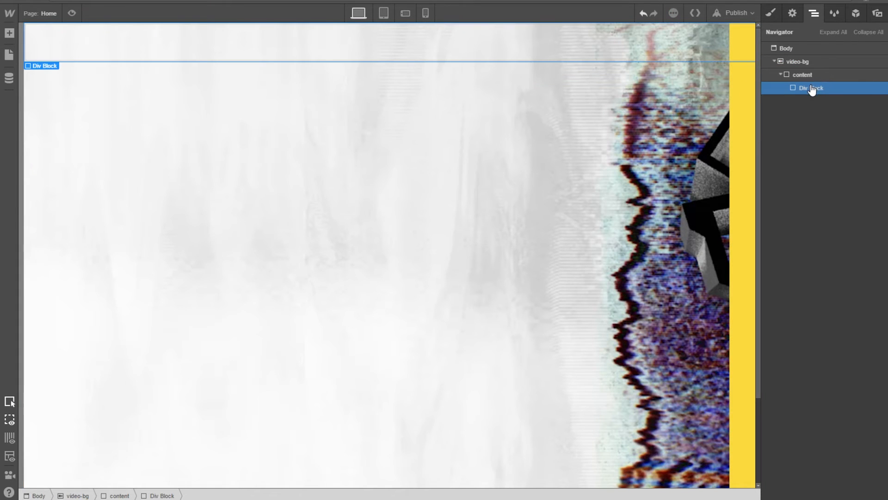
Check the Photoshop layout and create the class "title" for the new Div Block.
click(792, 14)
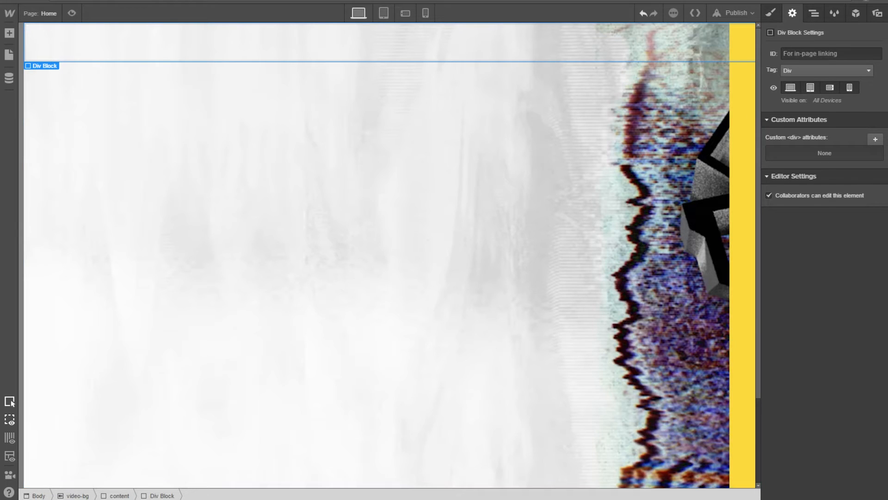
key(alt+Tab)
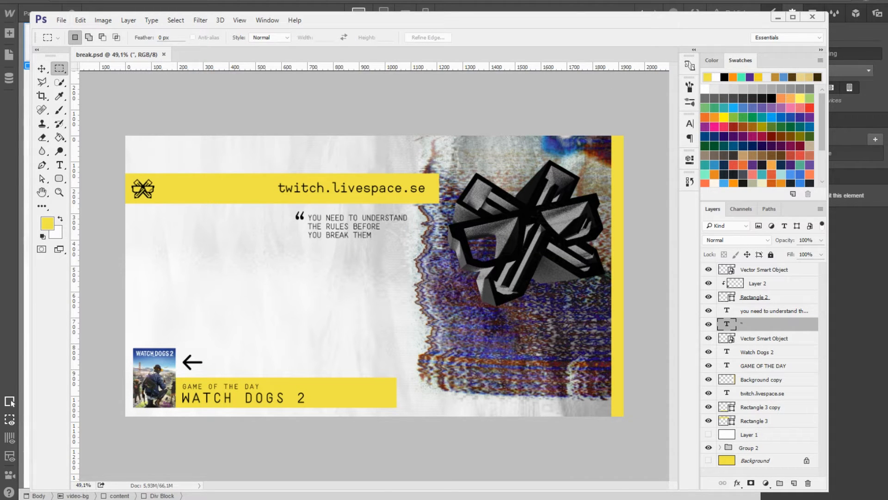
key(alt+Tab)
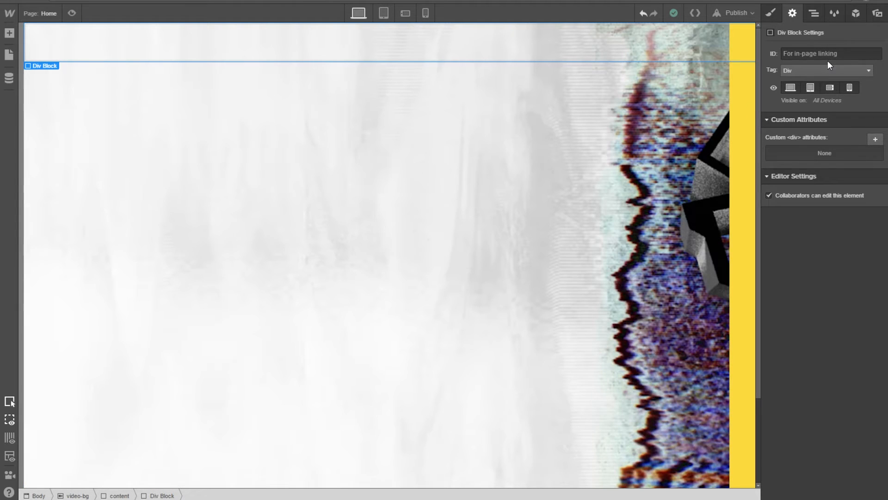
click(771, 13)
click(806, 62)
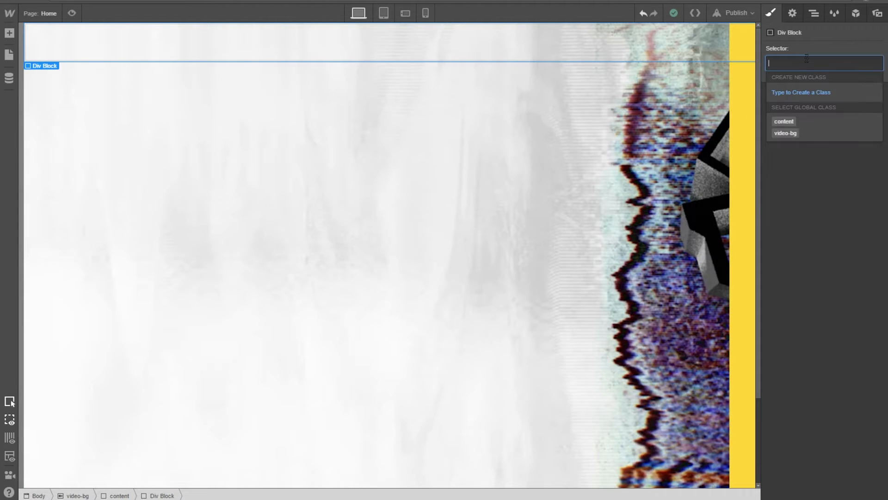
text(title)
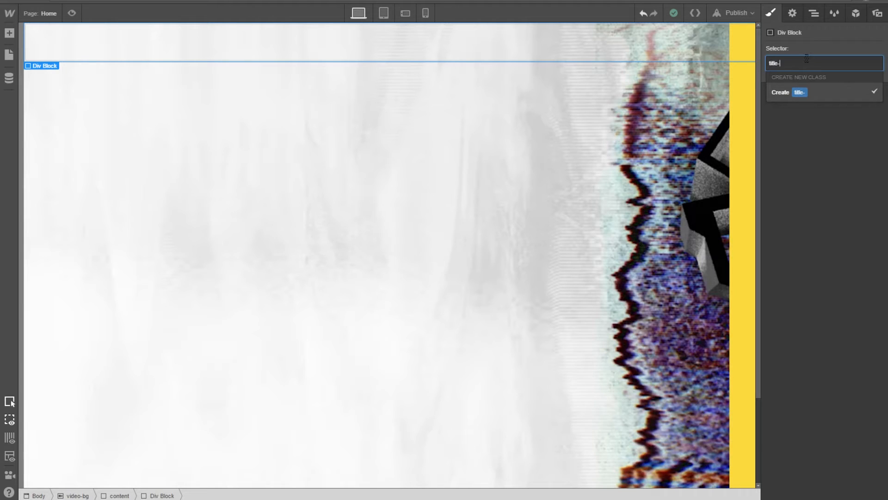
key(Return)
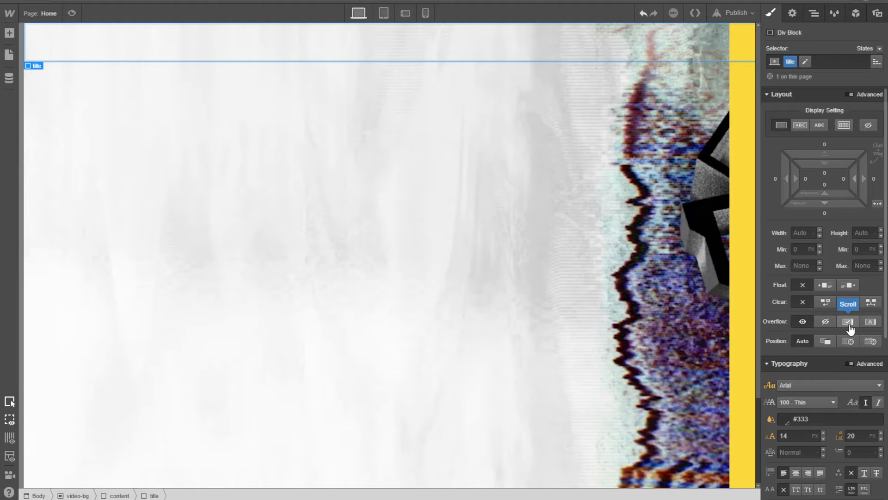
Position the title block absolutely with a top offset of 145 px, measuring the gap above the upper yellow bar in Photoshop.
click(850, 341)
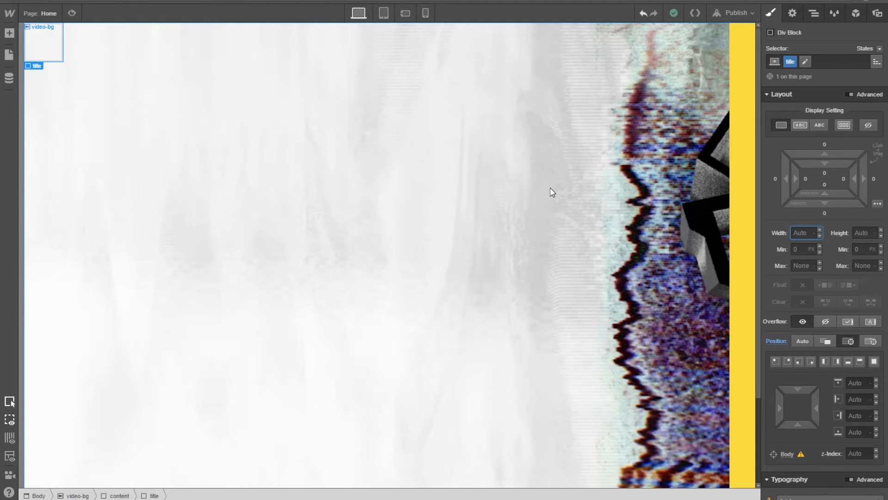
click(183, 499)
drag(213, 117, 284, 162)
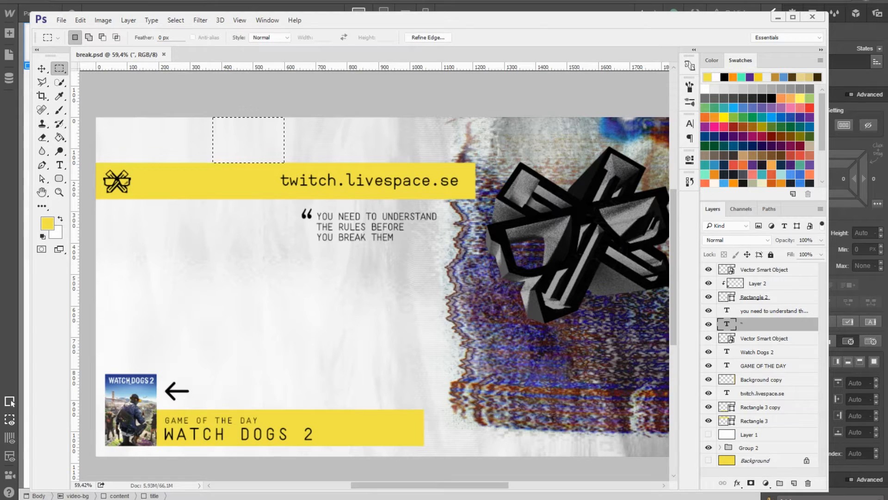
key(alt+Tab)
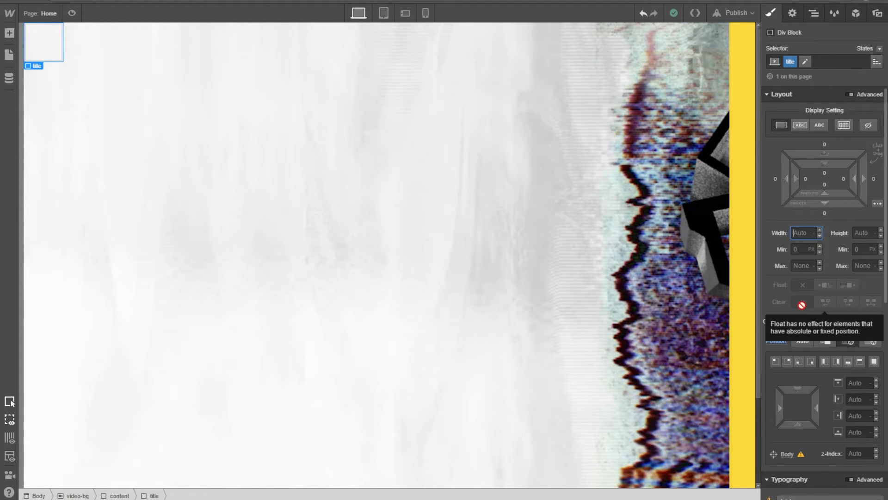
drag(819, 393, 827, 428)
click(865, 385)
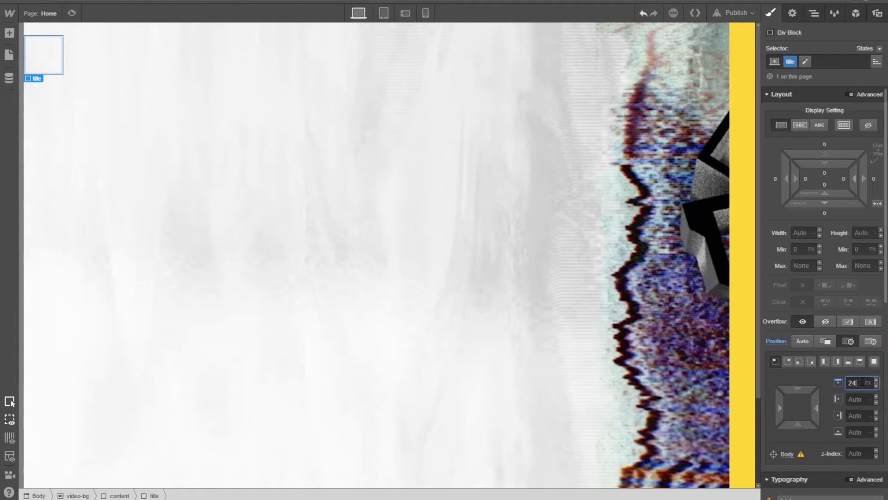
key(Return)
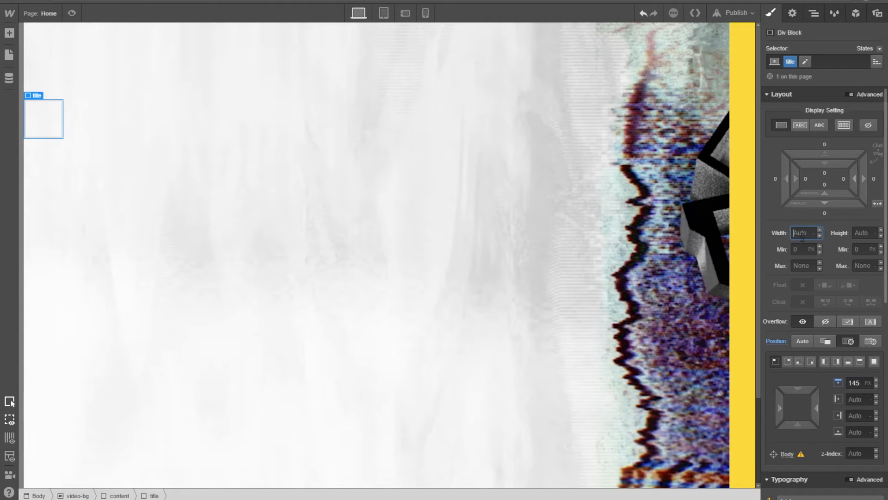
Switch to Photoshop, clear the selection, and measure the upper yellow bar's width and height.
click(220, 497)
key(ctrl+d)
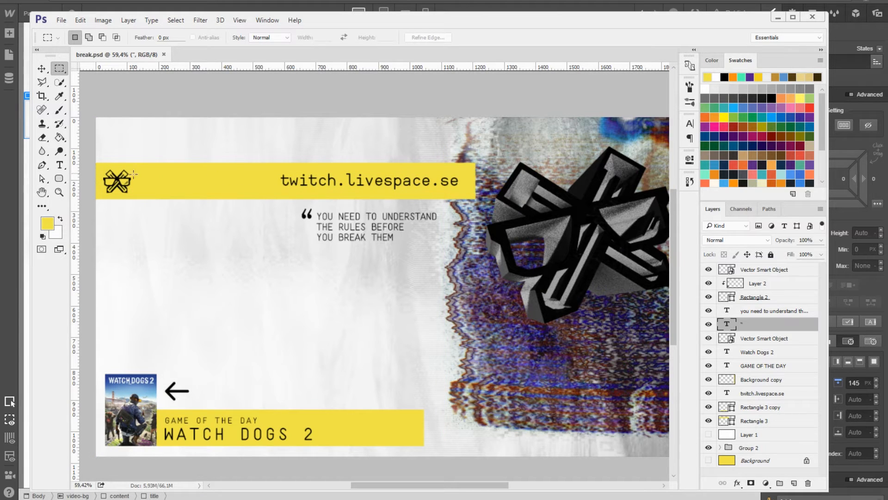
drag(96, 178, 476, 187)
click(476, 187)
scroll(123, 167, up, 6)
drag(126, 182, 232, 202)
drag(178, 181, 313, 246)
click(499, 9)
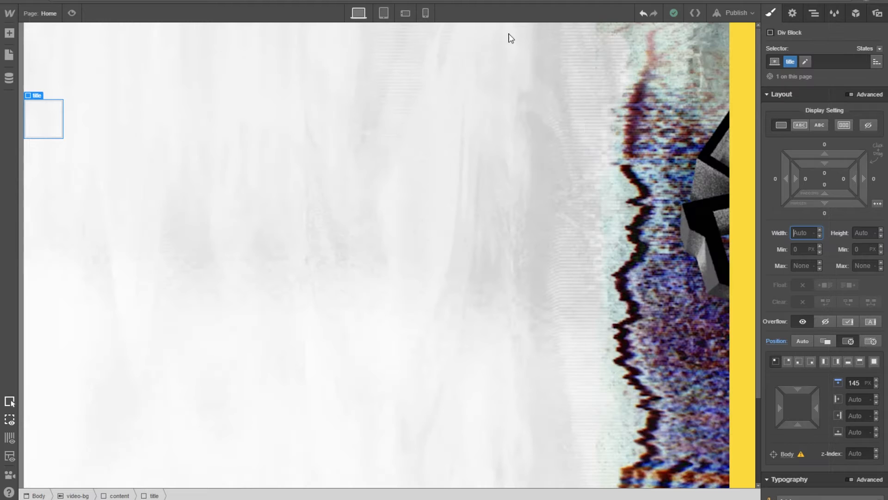
Set the title block's width to 1209 px and its height to 116 px in Webflow.
click(862, 233)
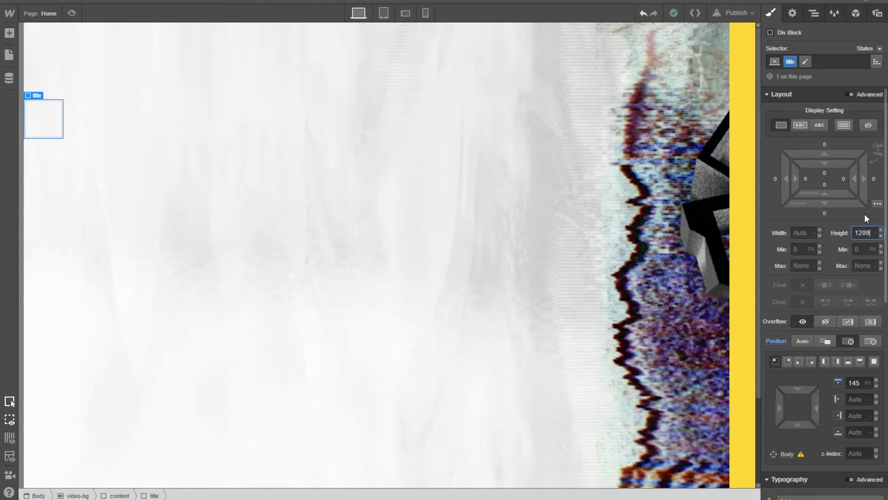
click(803, 232)
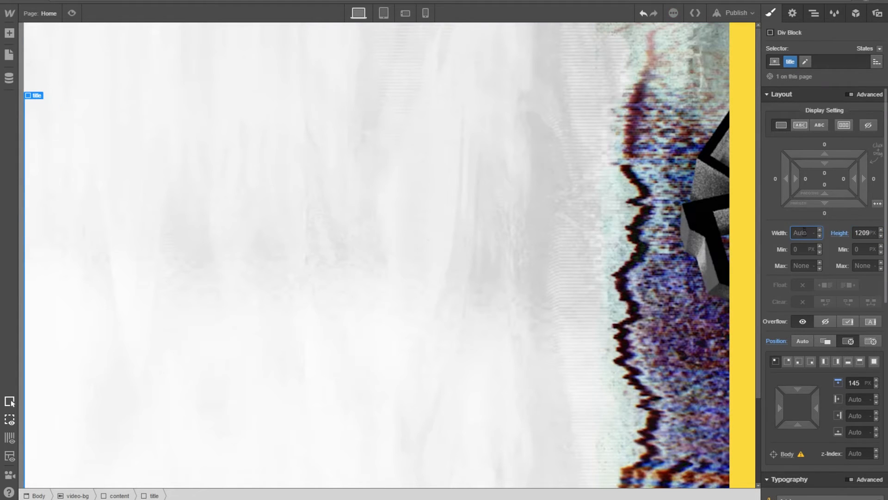
click(870, 235)
click(804, 233)
key(Return)
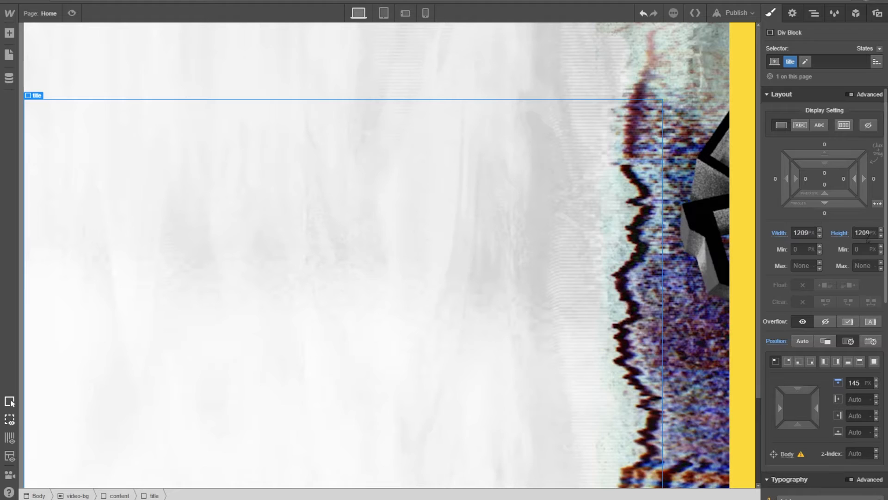
double_click(858, 233)
text(116)
key(Return)
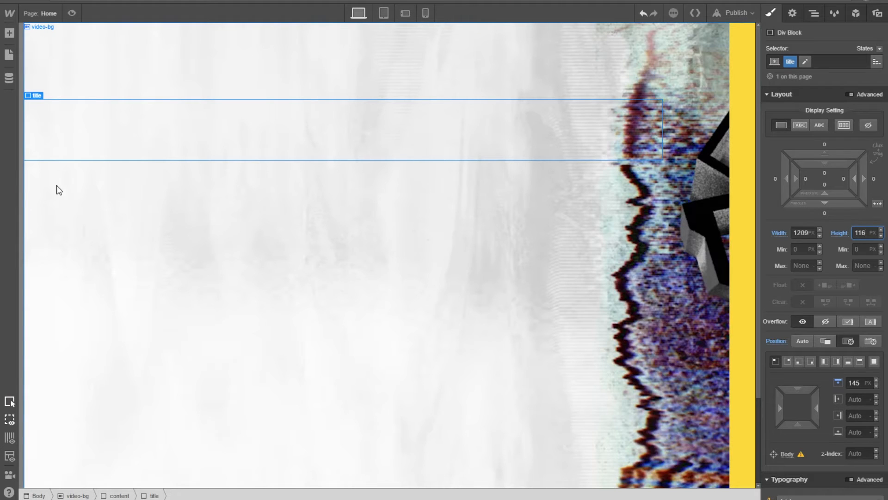
Fill the title block's background with the saved Gold colour, #f7e144.
scroll(815, 352, down, 5)
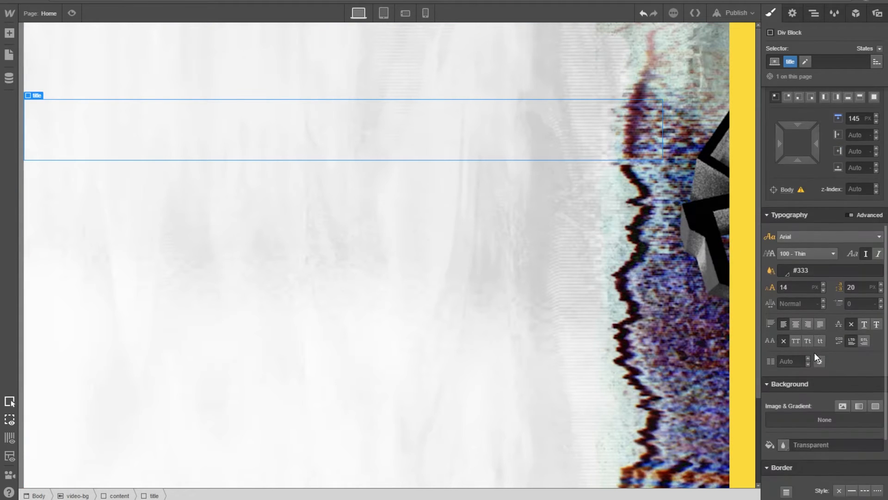
scroll(814, 352, down, 3)
click(785, 327)
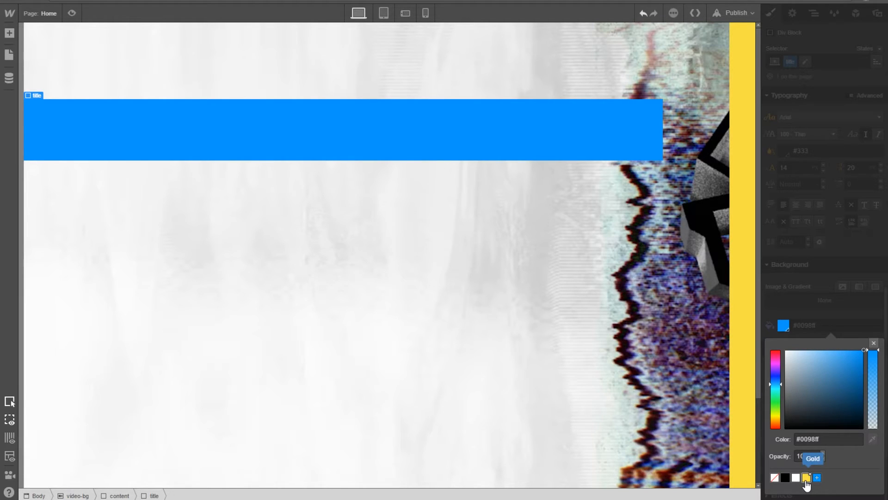
click(806, 478)
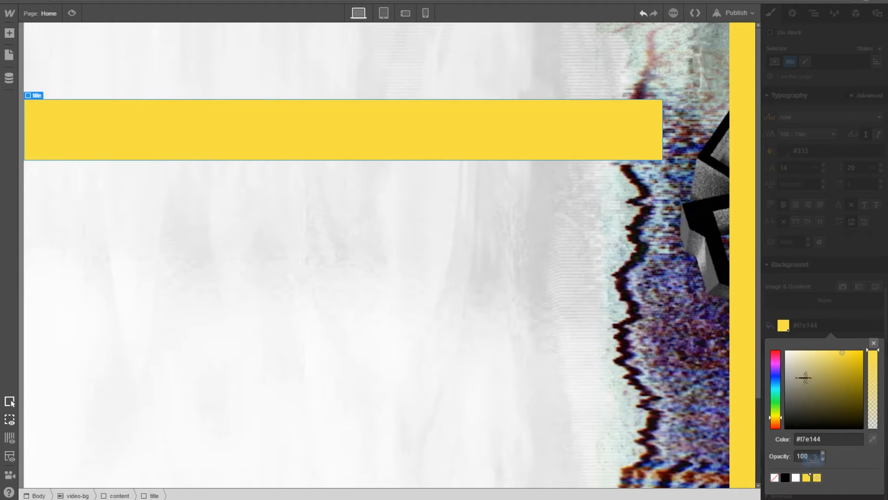
click(807, 284)
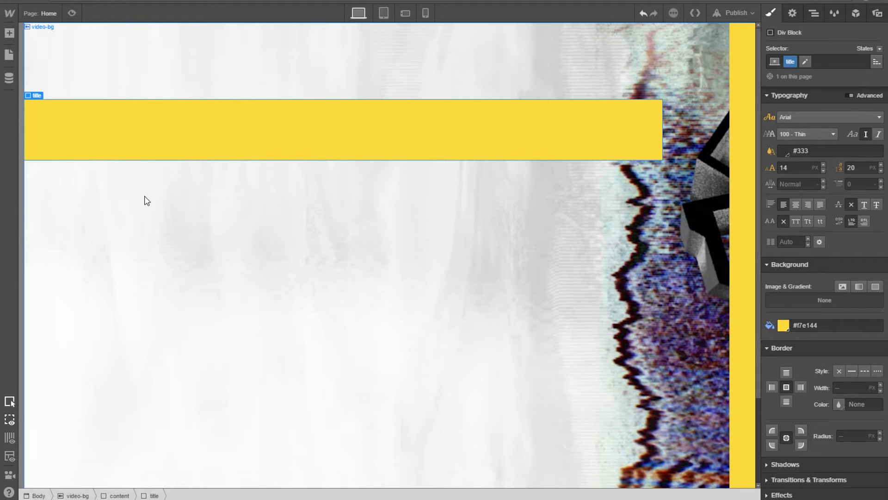
Switch to Photoshop and examine the logo area at the start of the upper yellow bar, then return to Webflow.
click(158, 185)
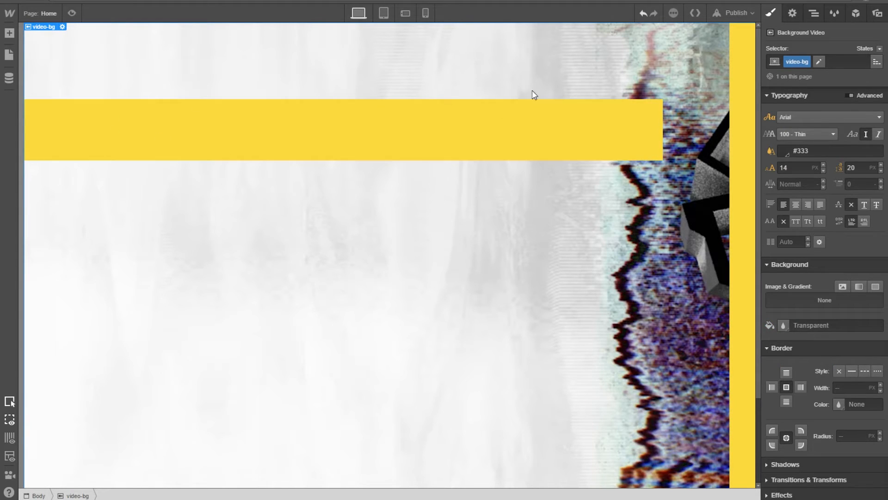
click(227, 499)
drag(184, 245, 315, 181)
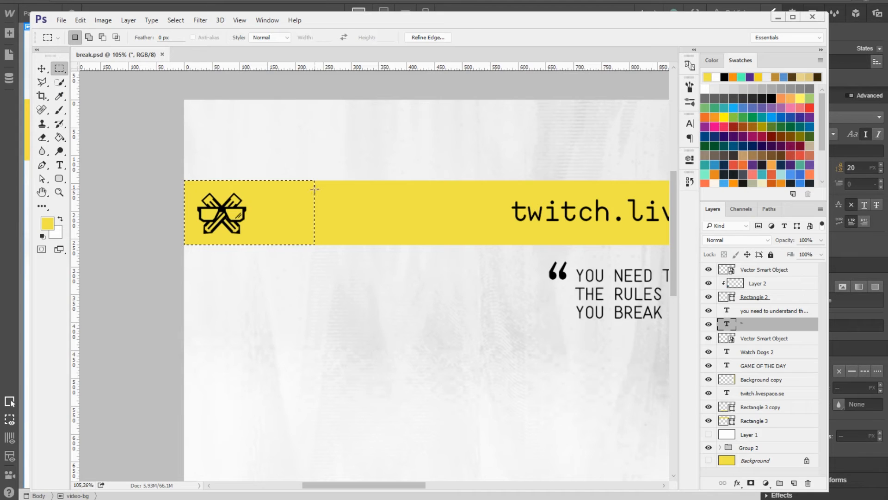
click(318, 173)
scroll(584, 233, down, 3)
key(alt)
key(alt+Tab)
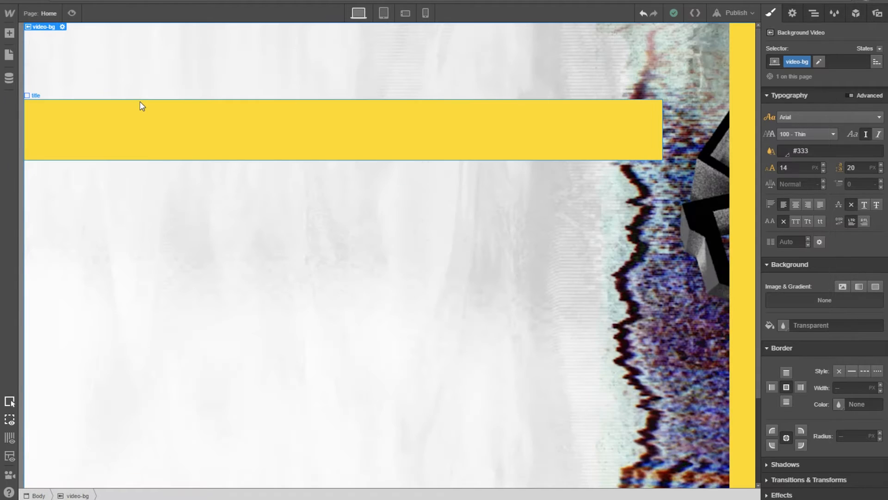
Add a Div Block inside the title element.
click(794, 14)
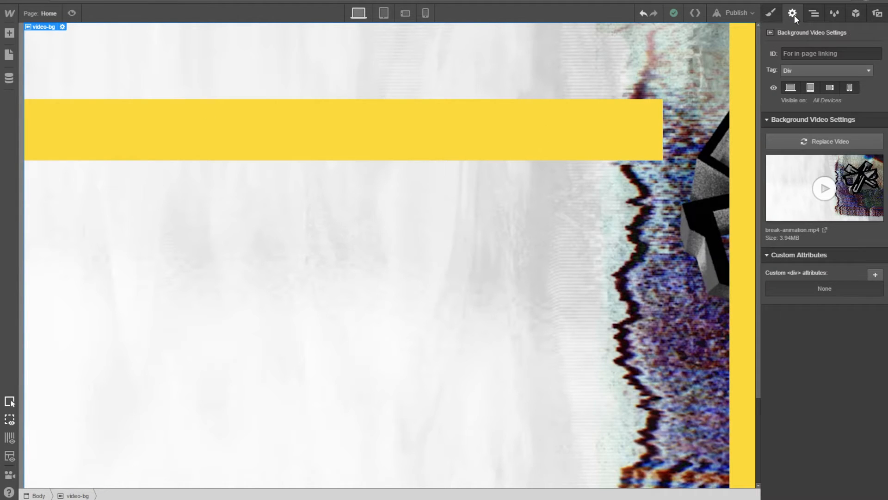
click(766, 14)
click(9, 33)
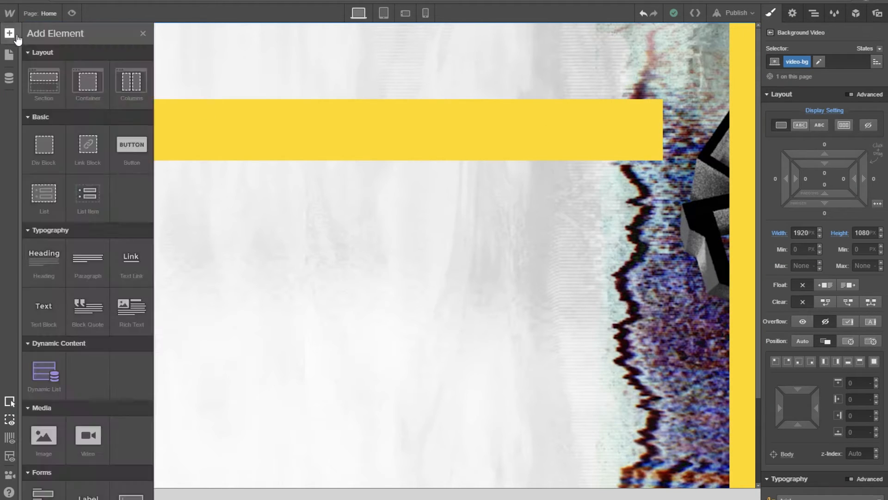
click(813, 13)
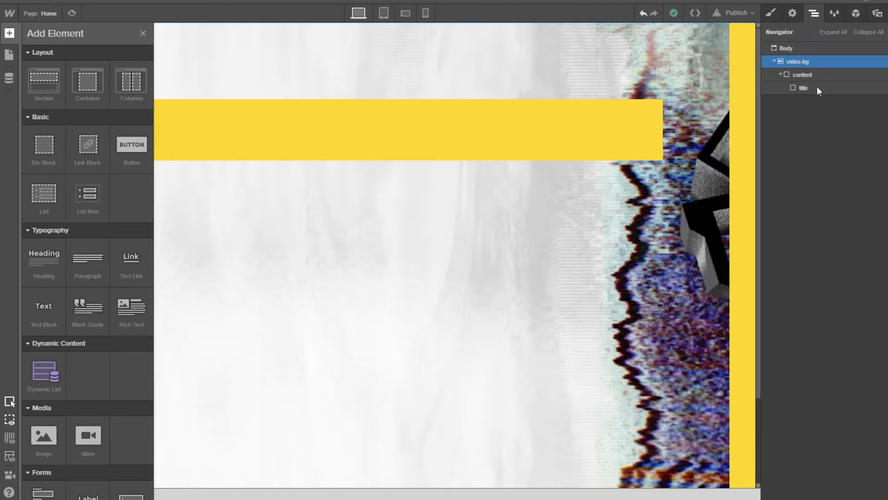
drag(44, 147, 814, 94)
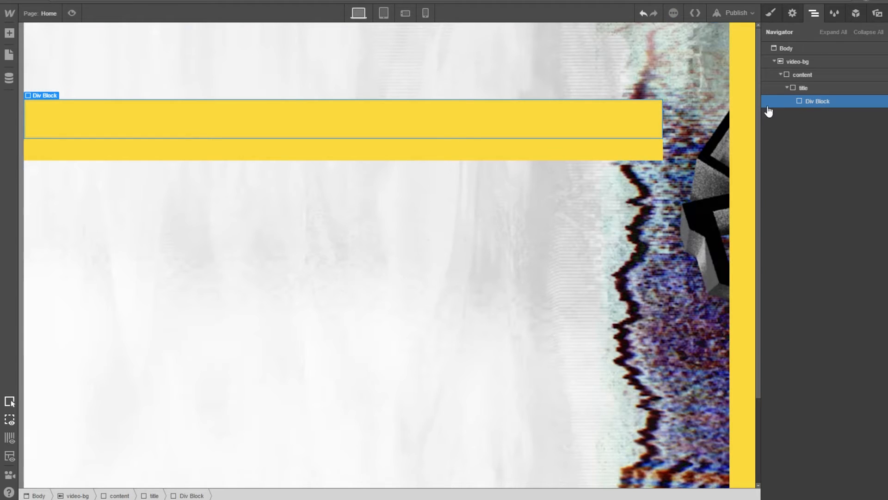
Create the class "logo" for the new Div Block inside the title element.
click(771, 14)
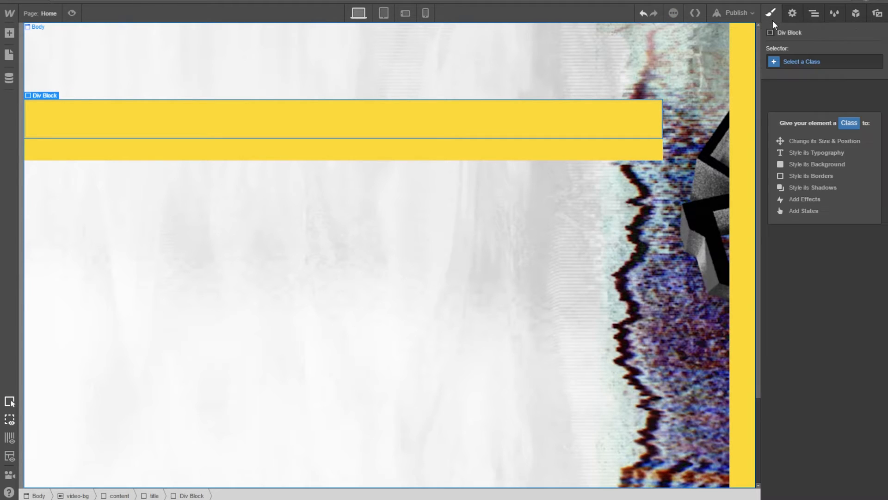
click(794, 62)
text(logo)
key(Return)
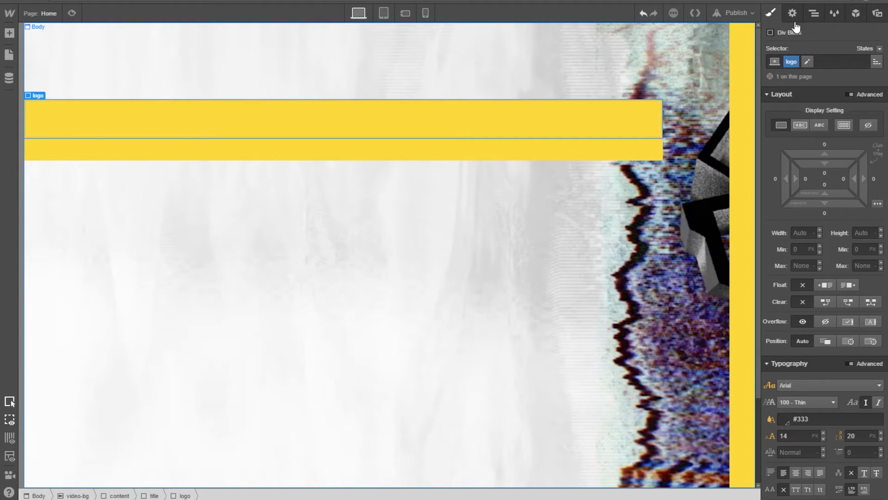
Upload logo.png to the site's assets and place the image inside the logo block.
click(878, 13)
click(858, 32)
click(354, 169)
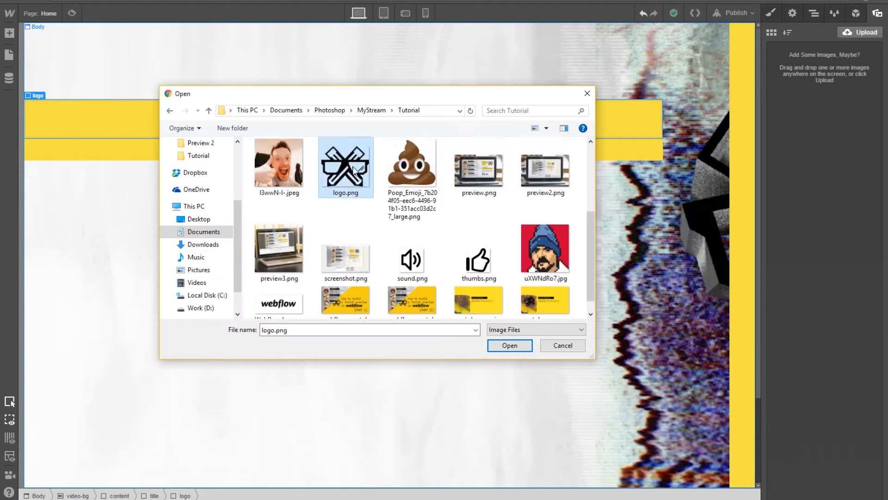
double_click(354, 169)
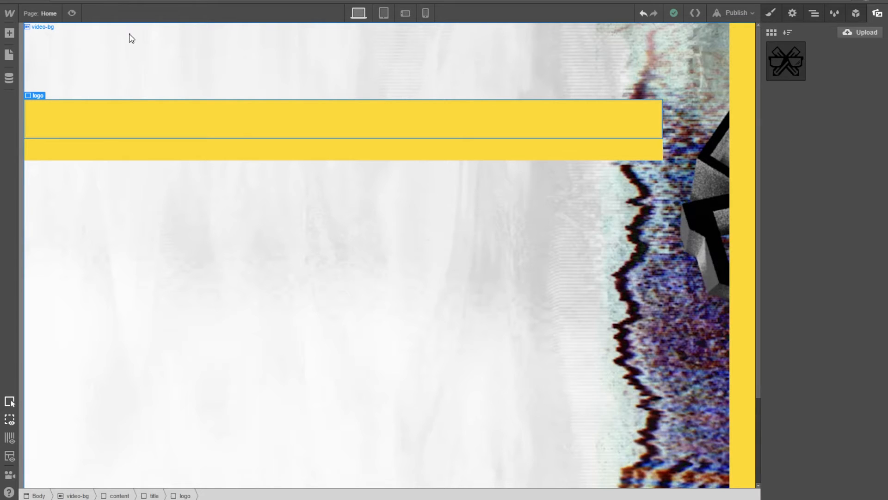
drag(788, 62, 100, 121)
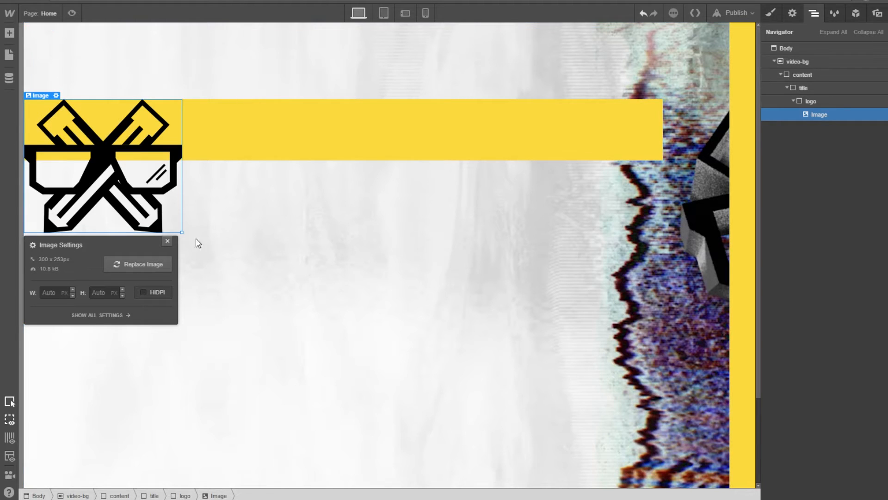
Select the logo block that contains the image and show its style properties.
click(793, 20)
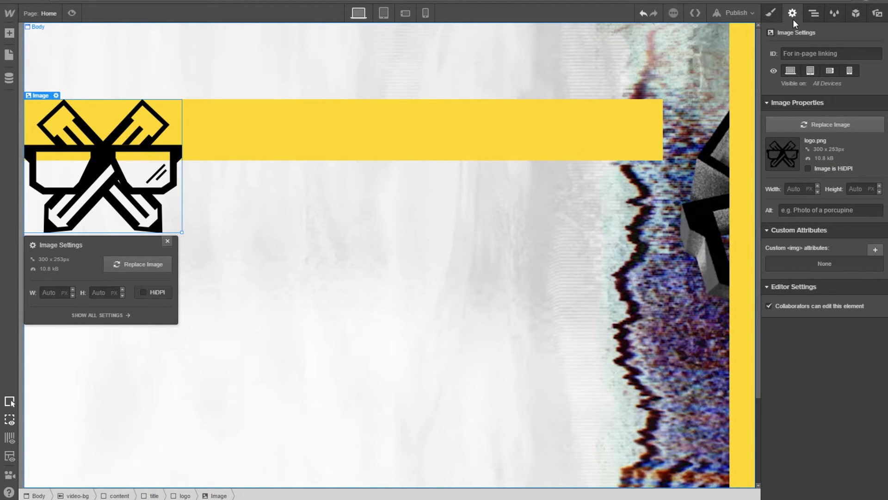
click(777, 17)
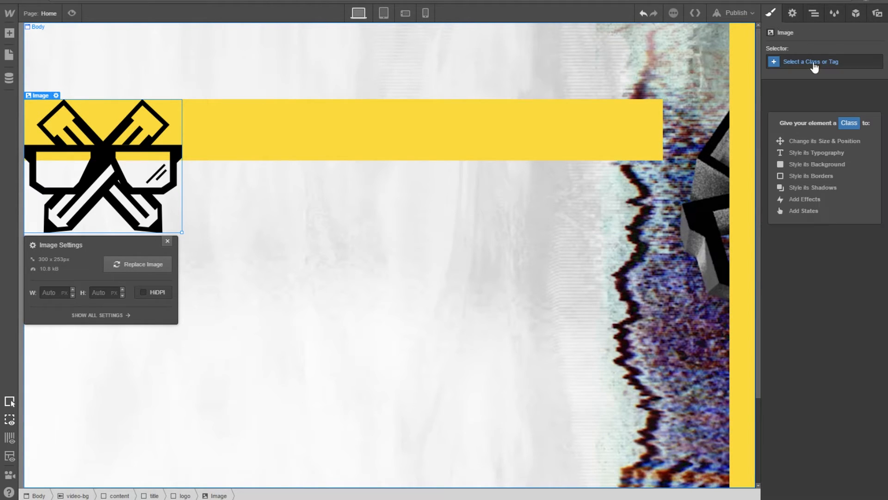
click(794, 15)
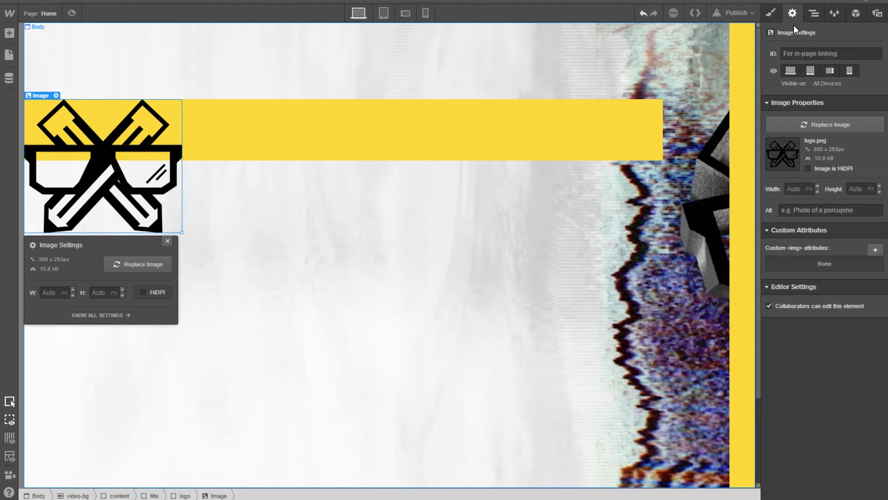
click(814, 14)
click(809, 101)
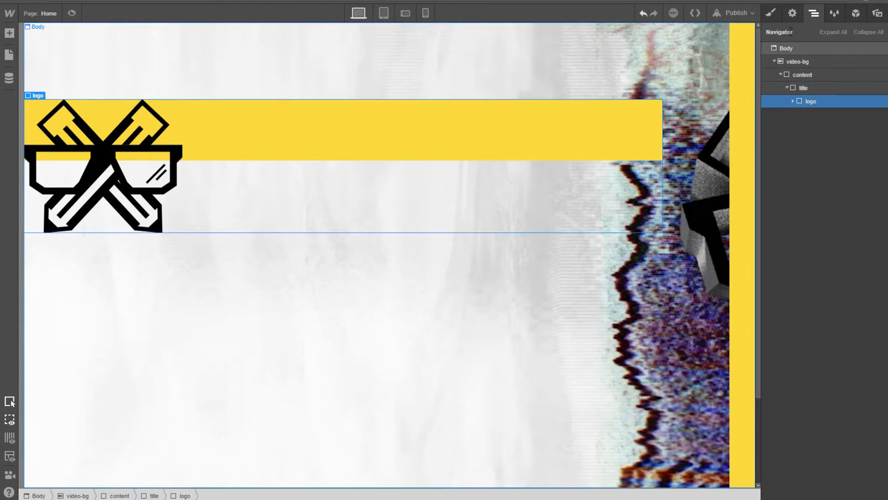
click(773, 15)
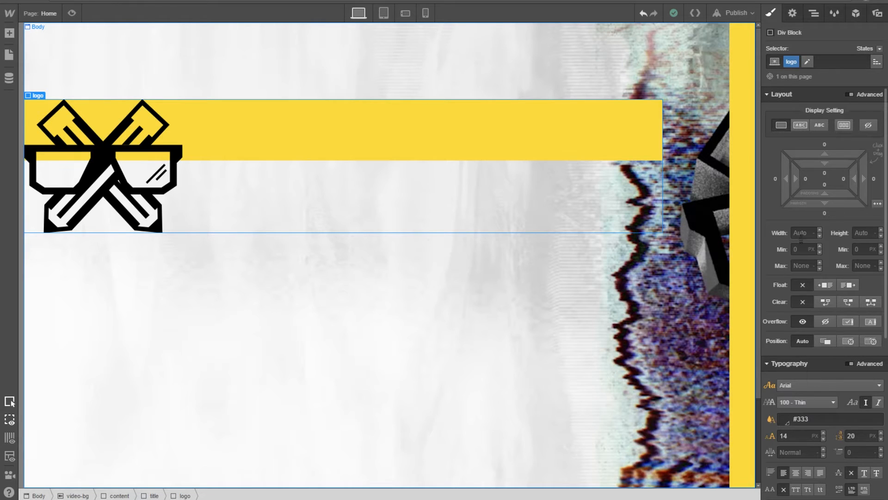
key(shift+Up)
key(shift+Down)
key(shift+Down)
key(shift+Down)
key(shift+Down)
key(shift+Down)
key(shift+Down)
key(shift+Up)
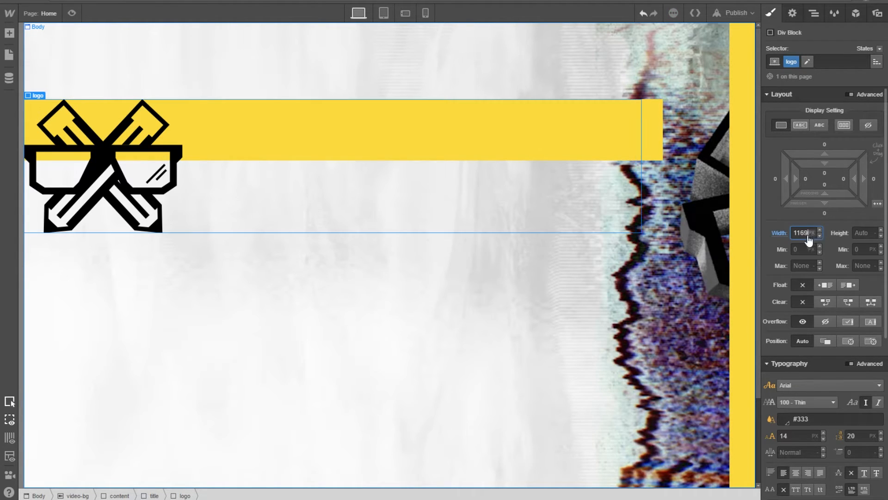
Set the logo block's width to 300 px and its height to 232 px.
drag(810, 234, 787, 227)
text(300)
key(Return)
click(881, 230)
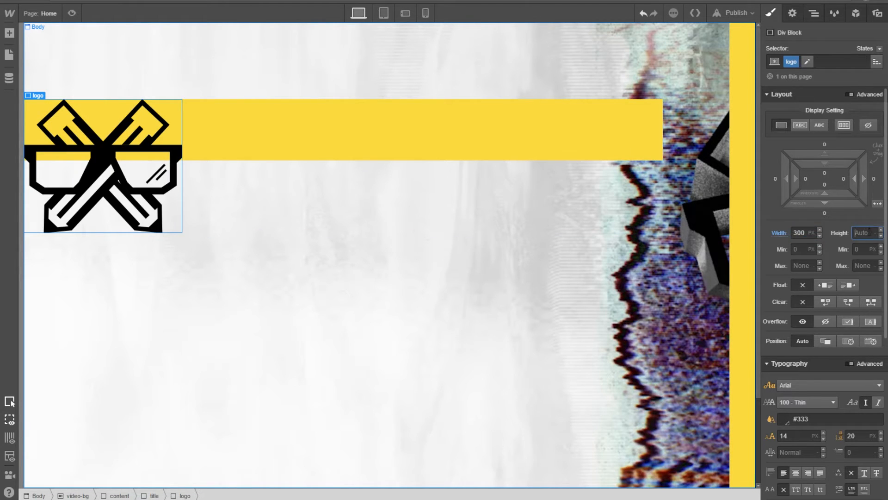
click(882, 235)
click(881, 236)
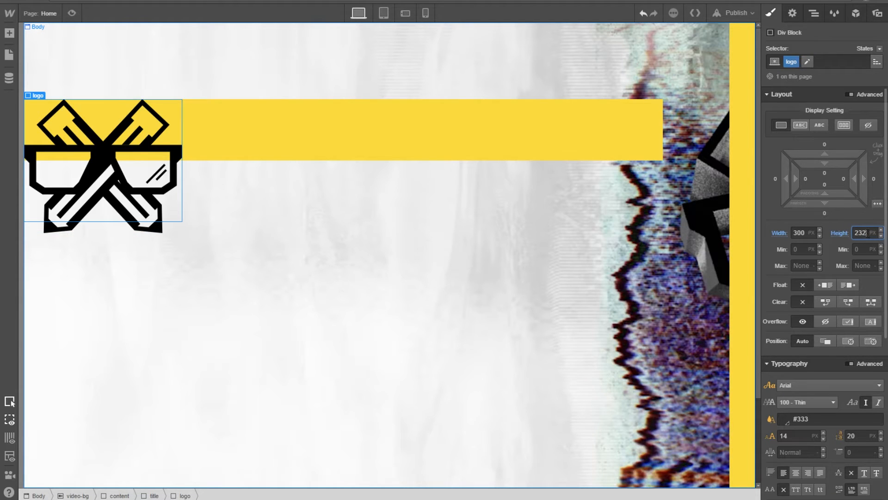
Select the image inside the logo block and open its image settings.
click(793, 15)
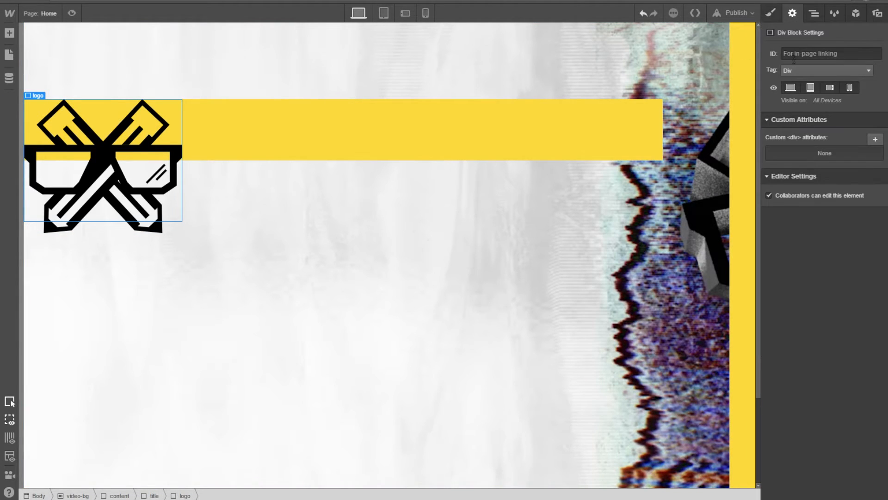
click(772, 14)
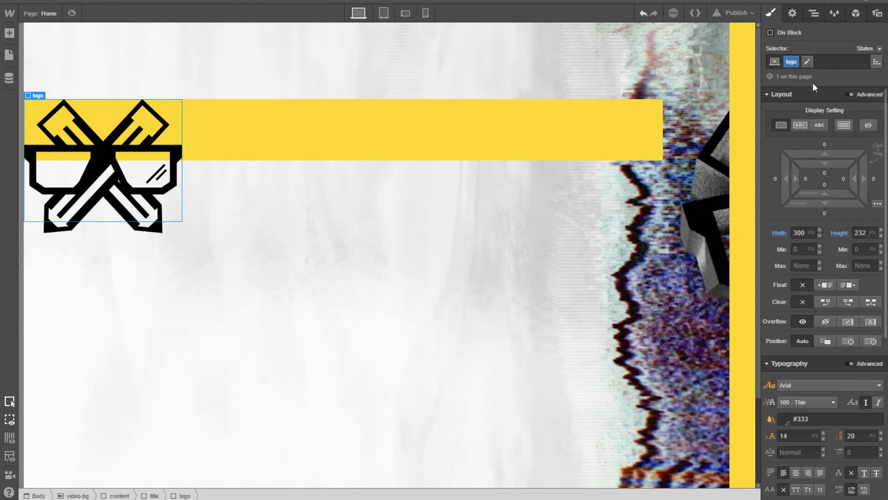
click(815, 14)
click(809, 88)
click(812, 105)
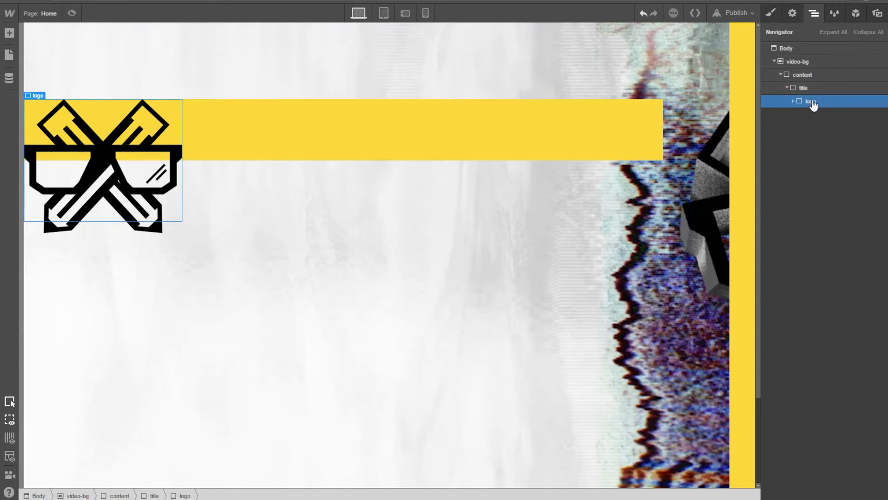
click(793, 101)
click(807, 114)
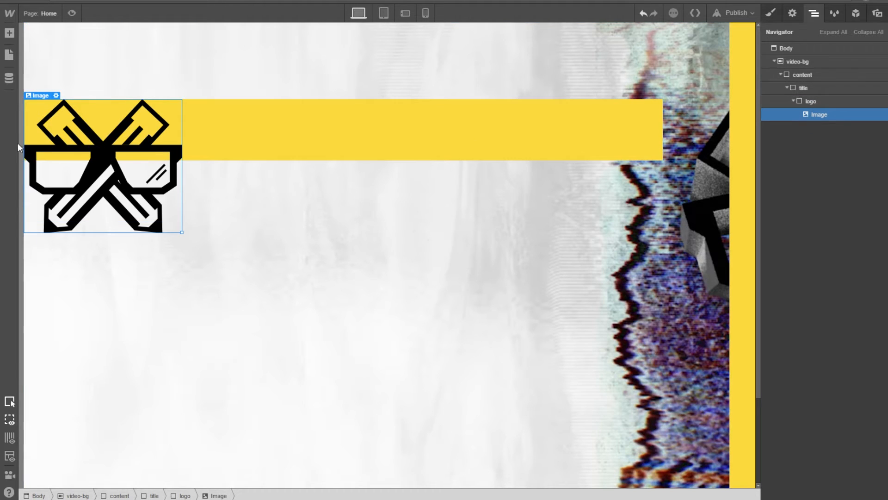
double_click(84, 139)
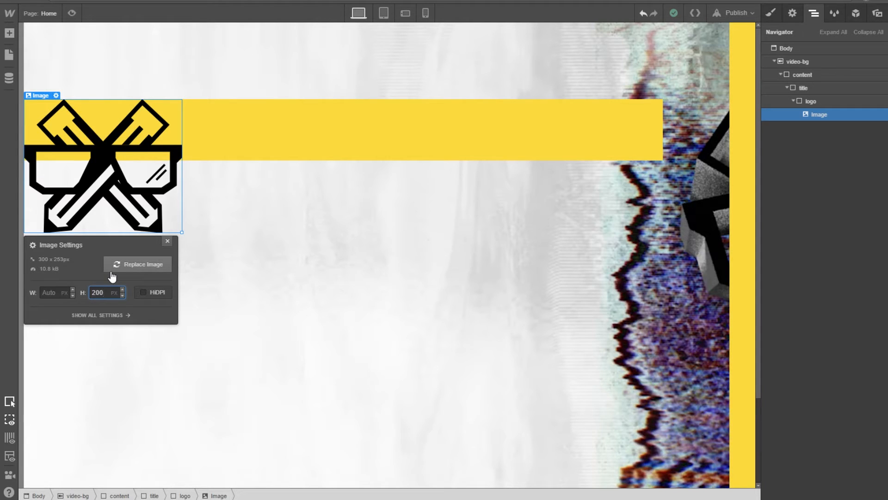
Set the logo image's height and width to 200 px.
key(Return)
click(54, 292)
text(200)
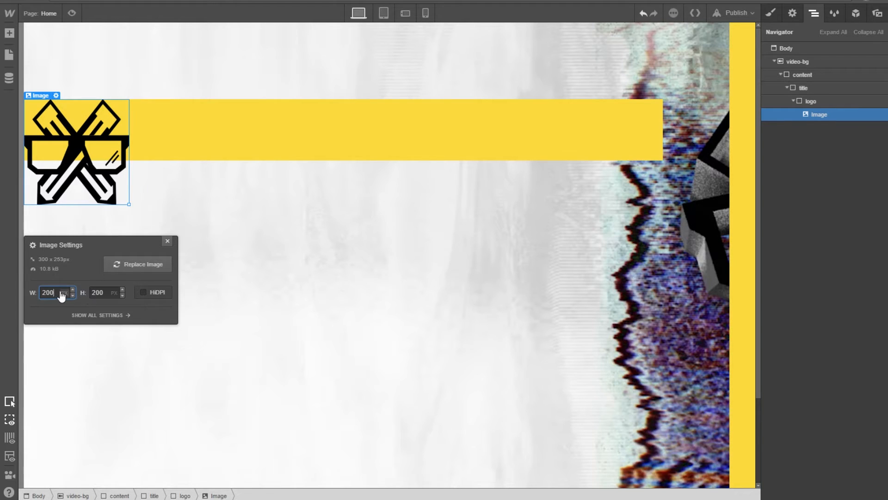
Switch to Photoshop, measure the width of the logo in break.psd, and return to Webflow.
click(235, 498)
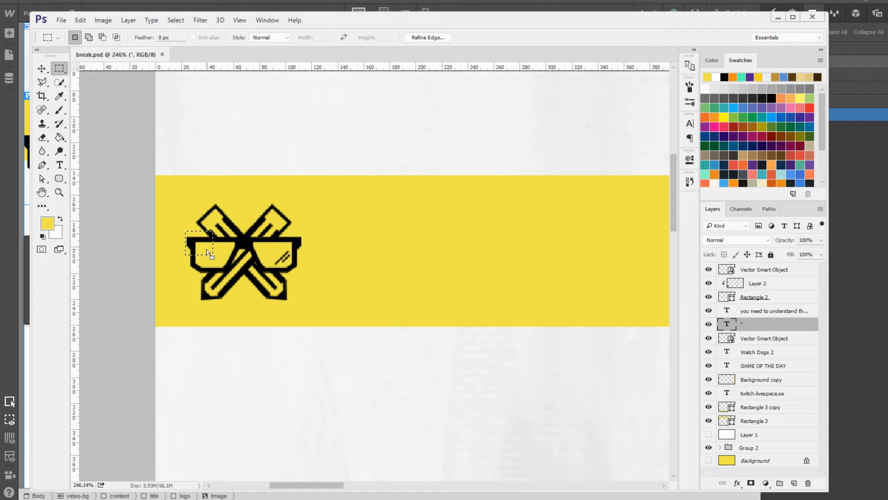
drag(186, 238, 301, 269)
click(296, 268)
click(296, 1)
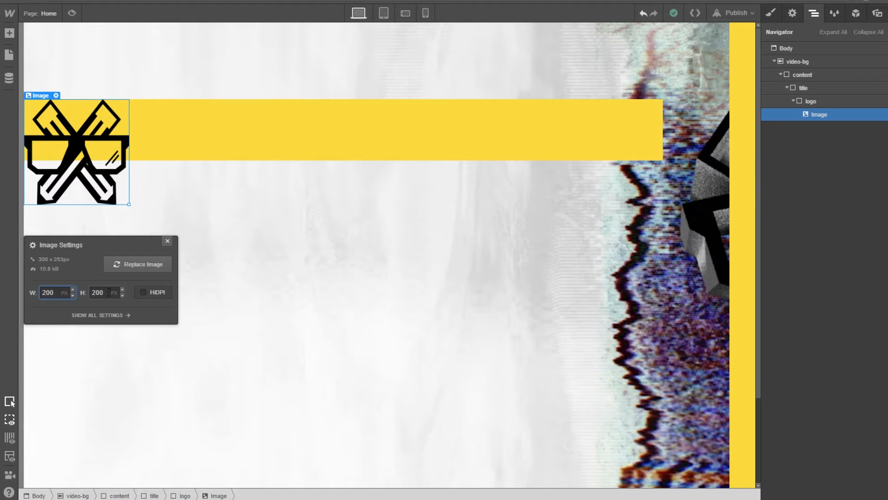
Set the logo image's width to 90 px.
key(ctrl+a)
text(90)
key(Return)
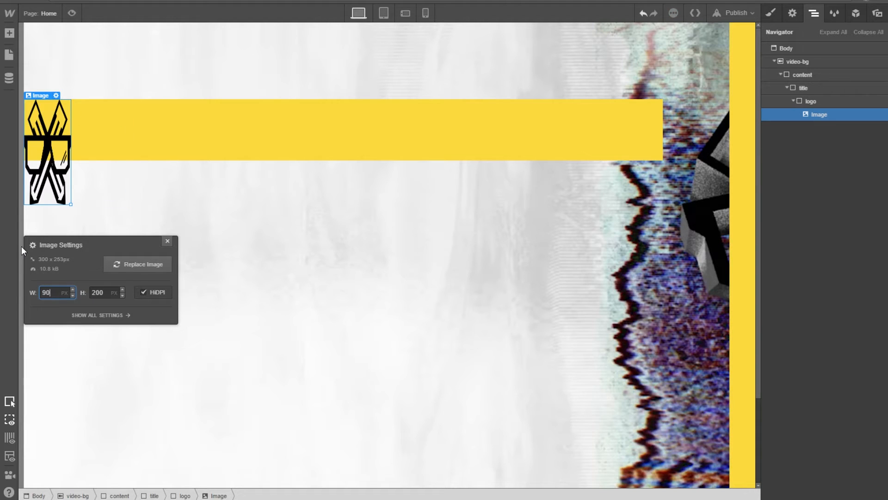
Try to set the logo image's height to auto.
click(106, 292)
key(ctrl+a)
text(auto)
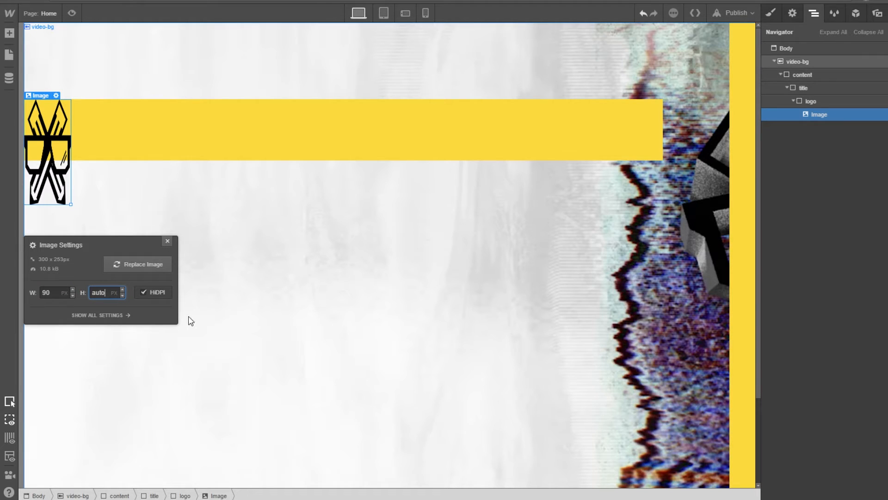
click(114, 293)
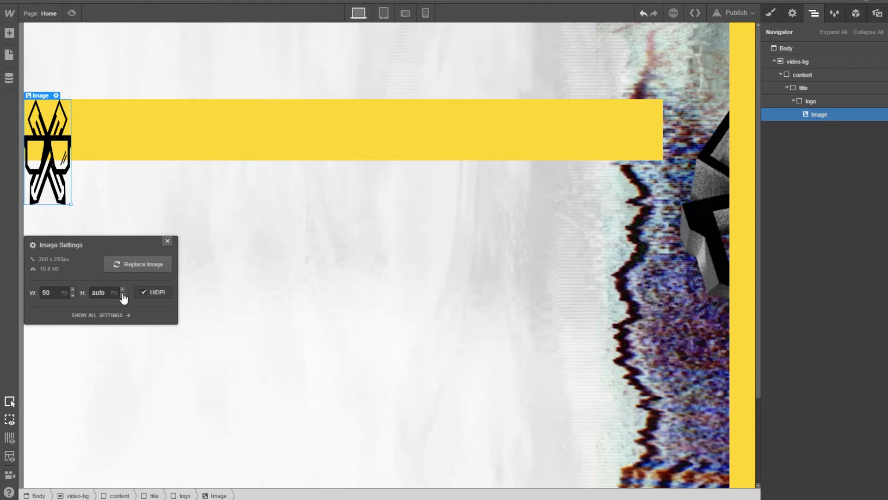
Adjust the logo image's height to 78 px so its proportions look right.
click(122, 295)
click(122, 291)
click(121, 290)
click(121, 290)
click(122, 290)
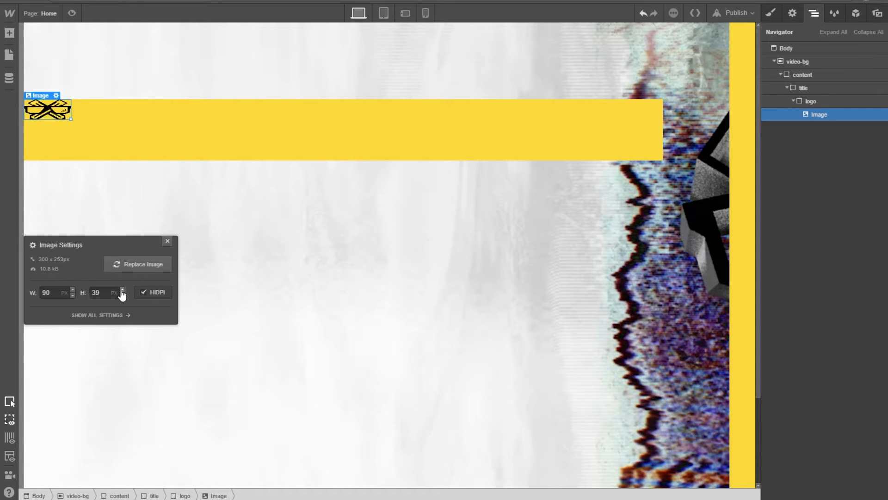
click(122, 290)
click(122, 291)
click(122, 291)
click(122, 291)
click(122, 291)
click(122, 291)
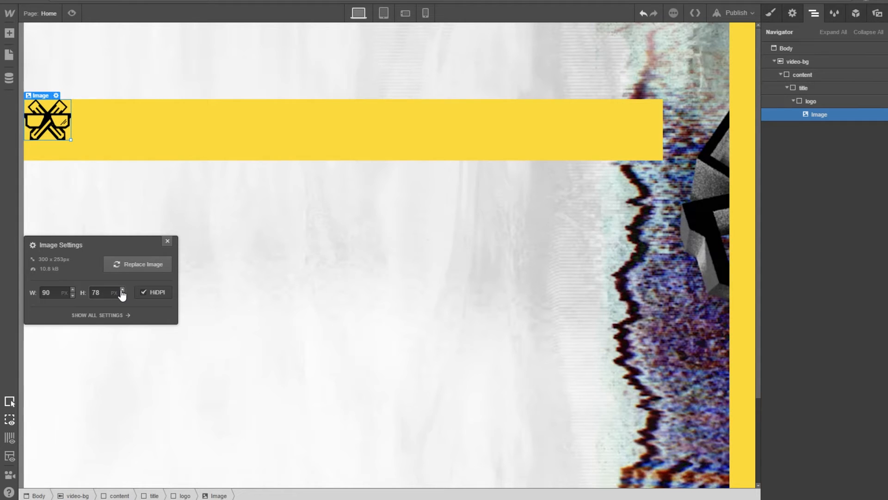
Switch to Photoshop, measure the height of the logo in break.psd, and clear the selection.
click(216, 499)
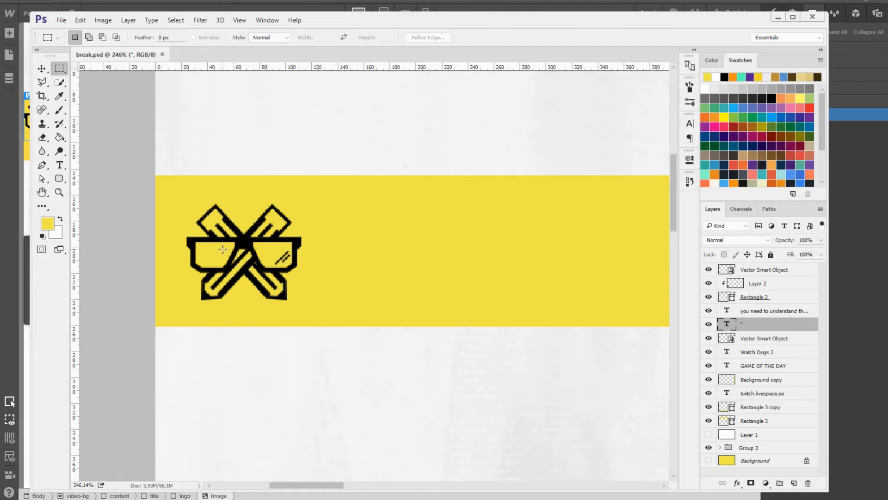
drag(211, 205, 300, 300)
key(ctrl+d)
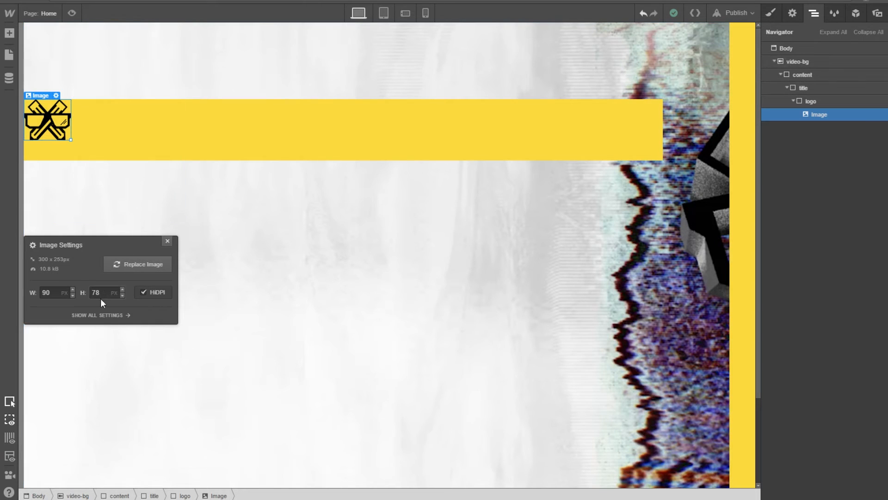
Reduce the logo image's height to 74 px and close the image settings.
key(Down)
key(Down)
key(Down)
key(Down)
key(Down)
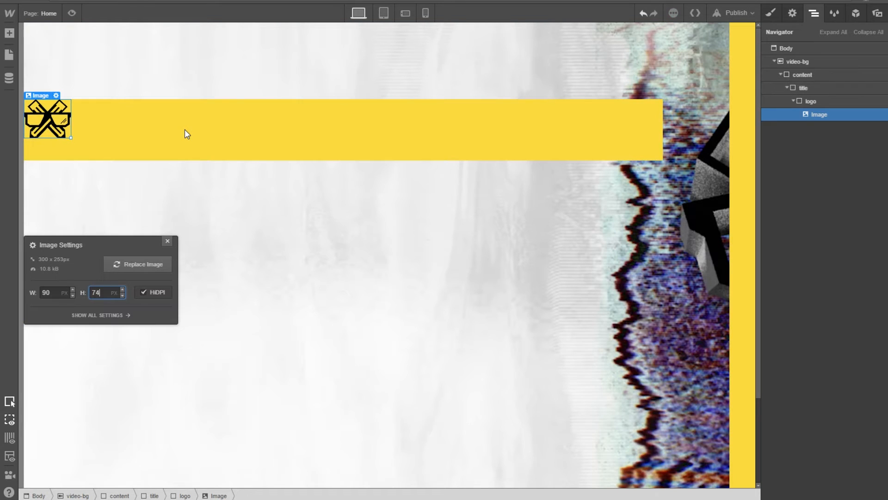
click(236, 211)
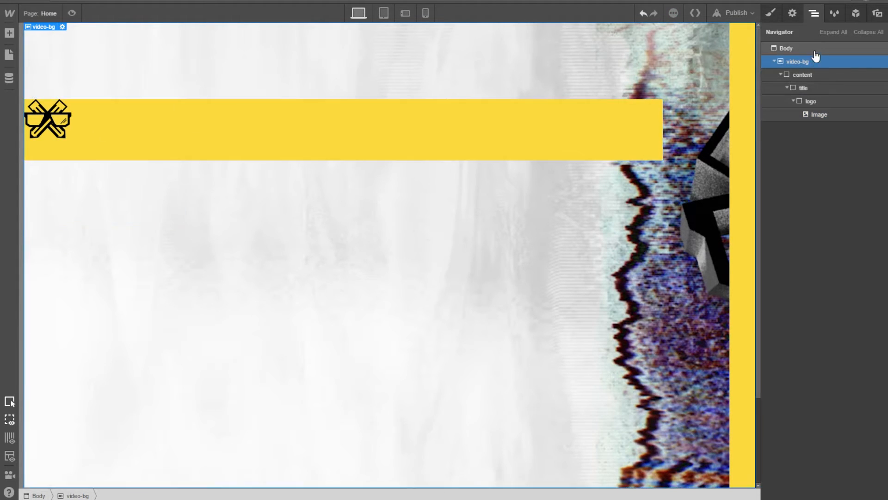
Select the logo block and set its left padding to 37 px.
click(816, 102)
click(796, 19)
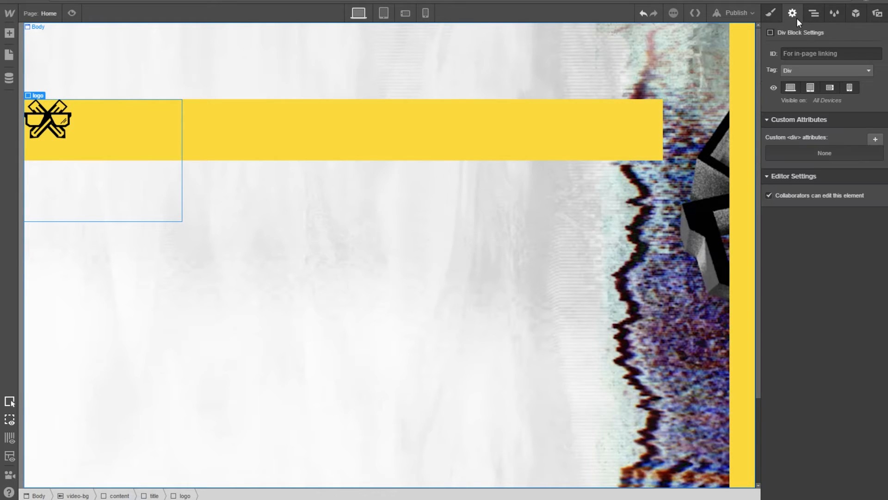
click(770, 13)
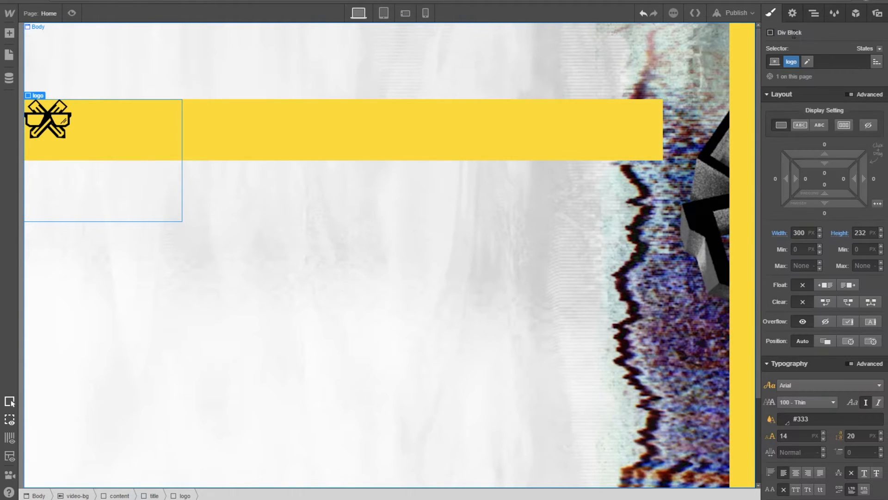
click(793, 14)
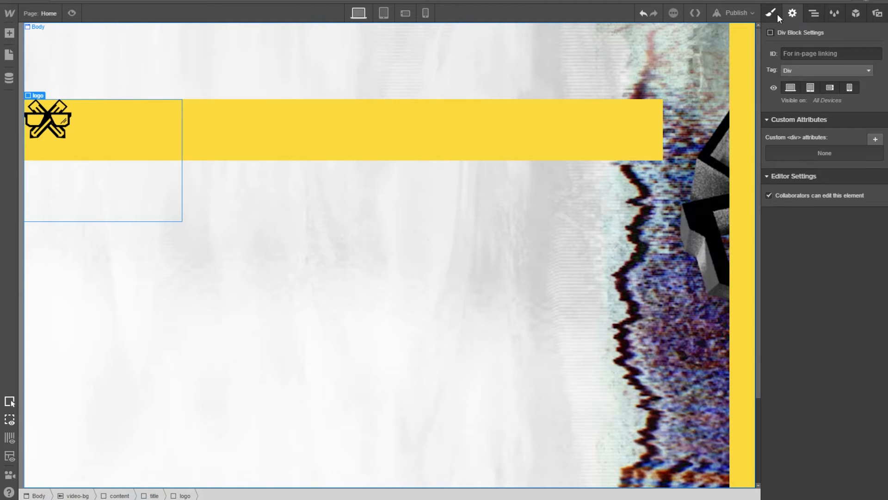
click(772, 14)
drag(797, 177, 853, 180)
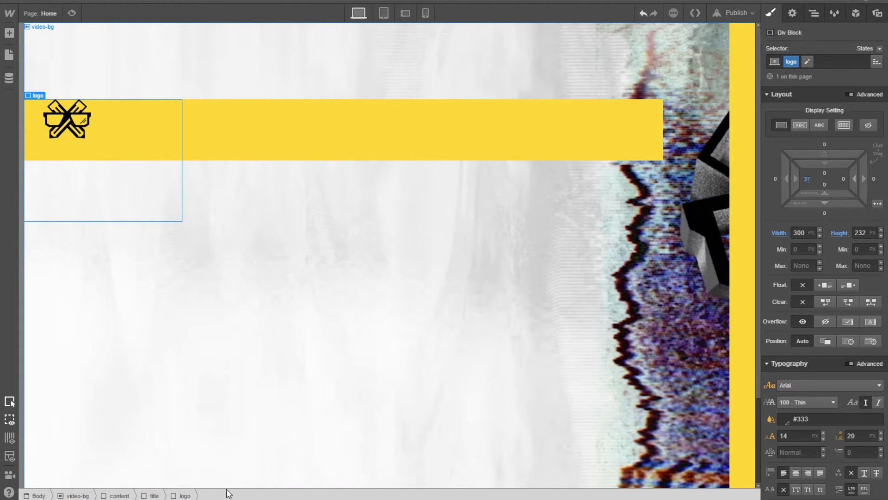
Switch to Photoshop, measure the gap between the yellow bar's left edge and the logo, and return to Webflow.
key(alt+Tab)
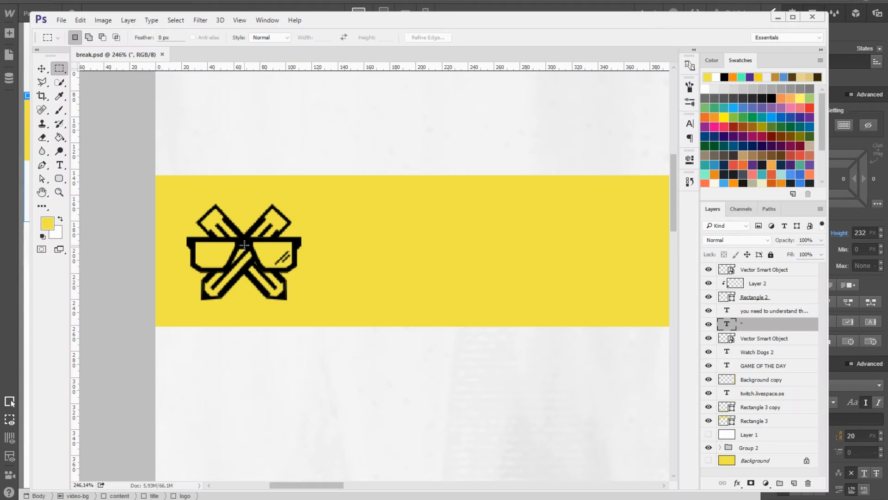
drag(156, 223, 187, 281)
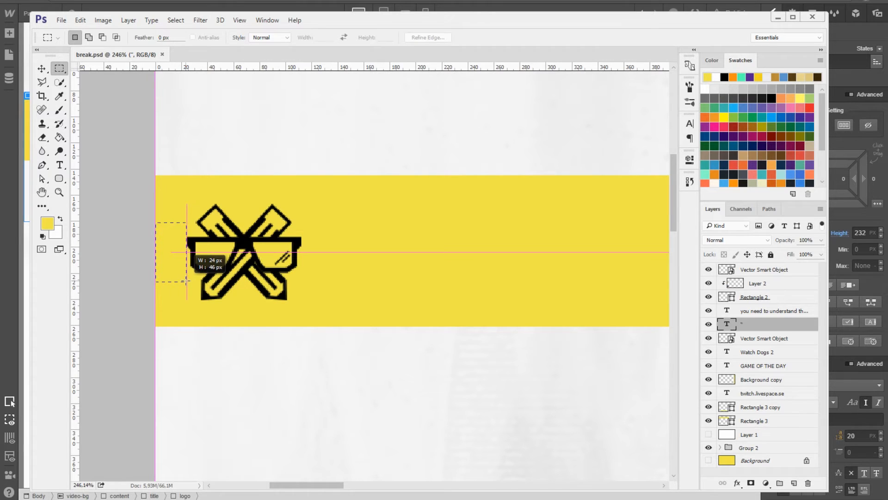
drag(187, 282, 186, 281)
click(188, 305)
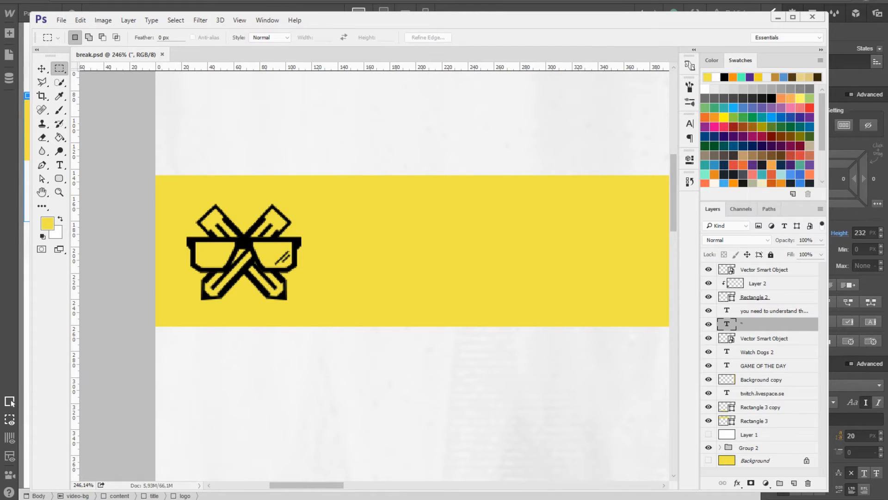
key(alt+Tab)
Select the logo block and set its left padding to 24 px.
click(74, 118)
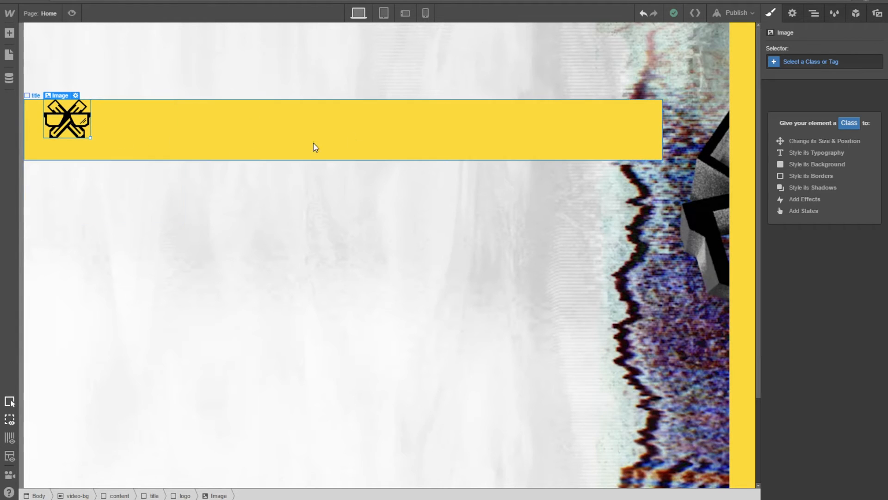
click(109, 126)
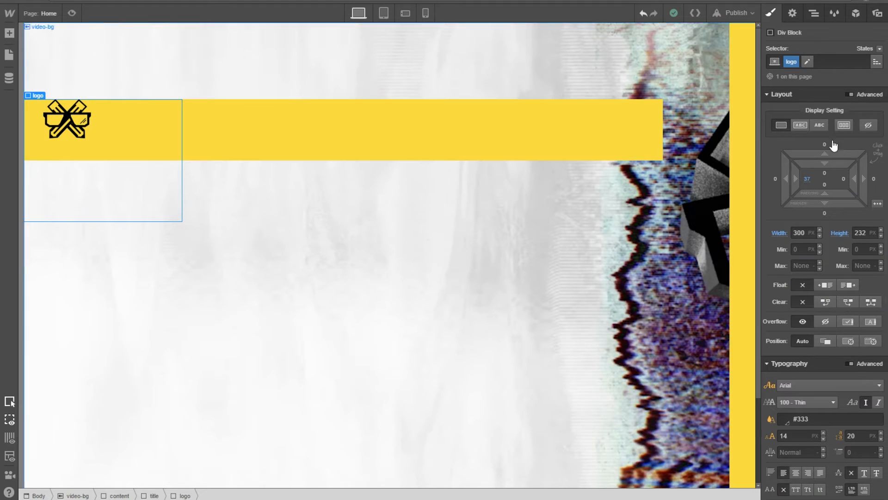
click(802, 178)
text(24)
key(Return)
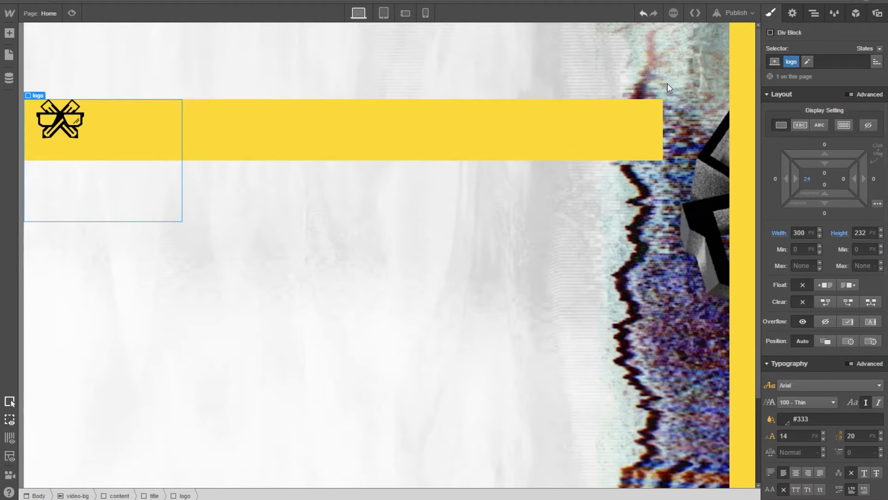
Switch to Photoshop, measure the gap between the yellow bar's top edge and the logo, and return to Webflow.
key(alt+Tab)
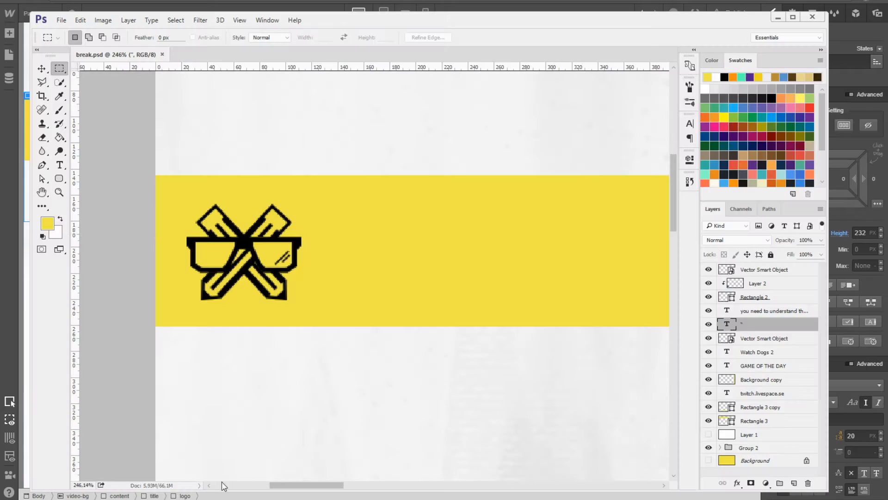
drag(156, 158, 294, 204)
click(184, 181)
drag(147, 178, 271, 205)
click(272, 209)
click(300, 1)
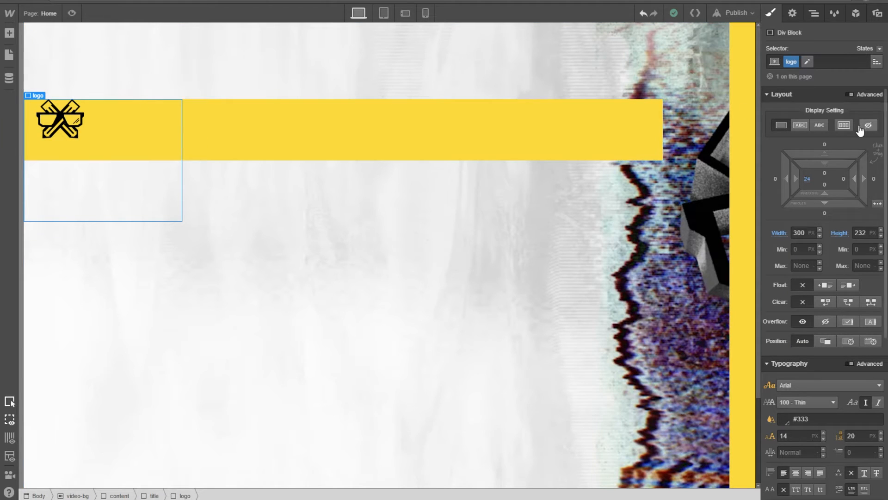
Select the title element and examine the twitch.livespace.se text on the yellow bar in the Photoshop layout.
click(813, 13)
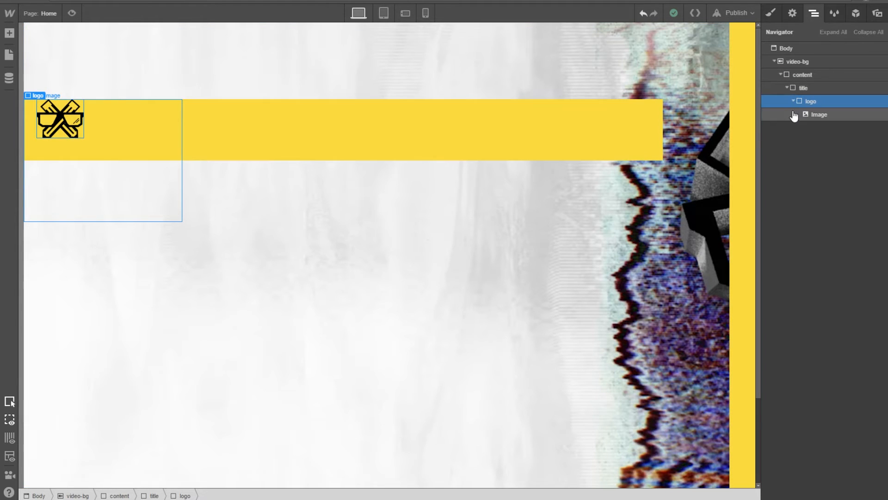
click(803, 90)
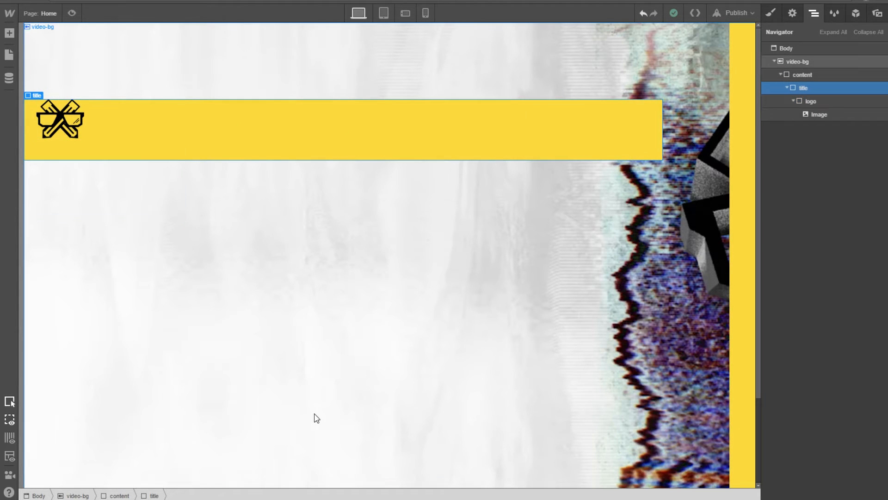
click(235, 499)
scroll(351, 238, down, 5)
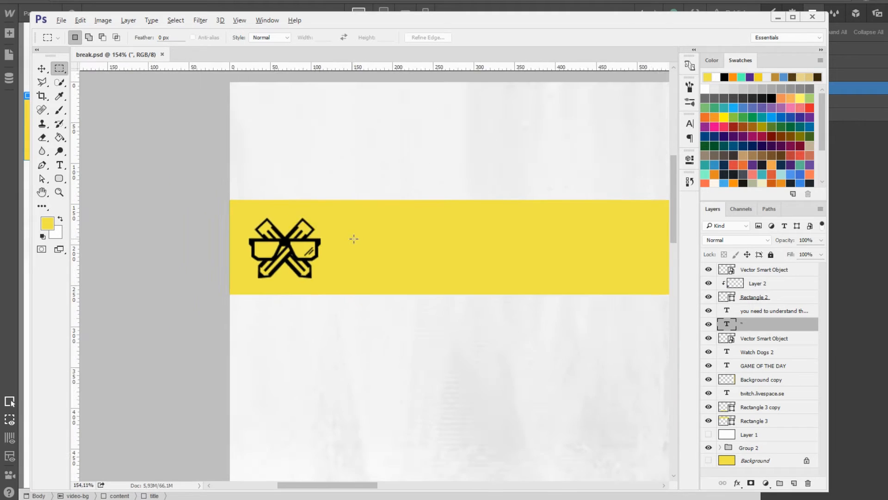
drag(586, 269, 320, 264)
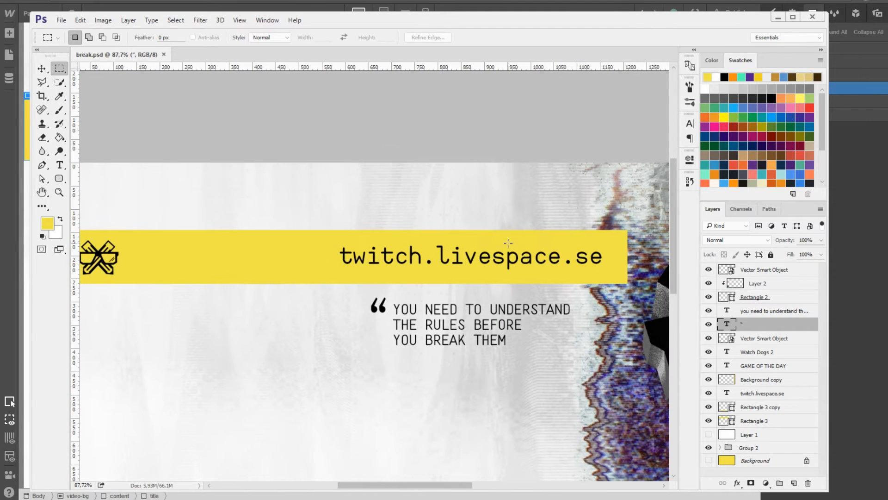
click(464, 10)
Add a Heading element inside the logo block, below the image.
click(9, 33)
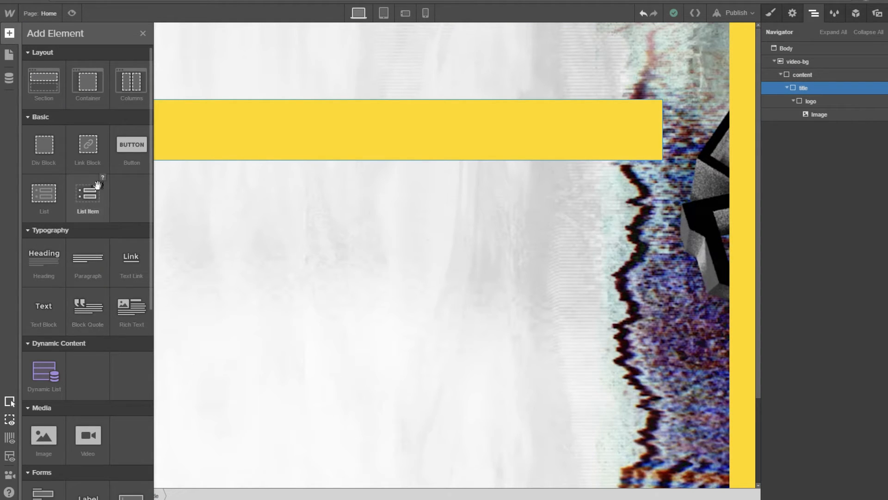
drag(48, 273, 152, 144)
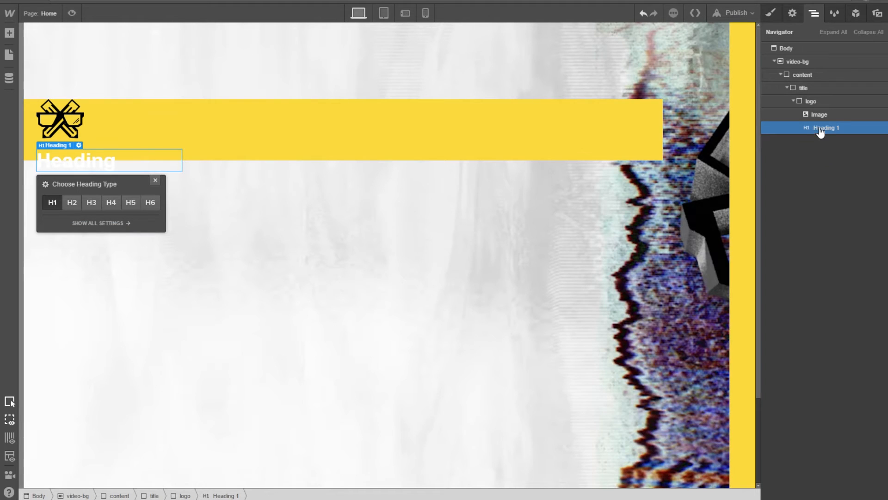
Move the heading out of the logo block and nest it in a new Div Block inside the title element.
drag(820, 133, 826, 99)
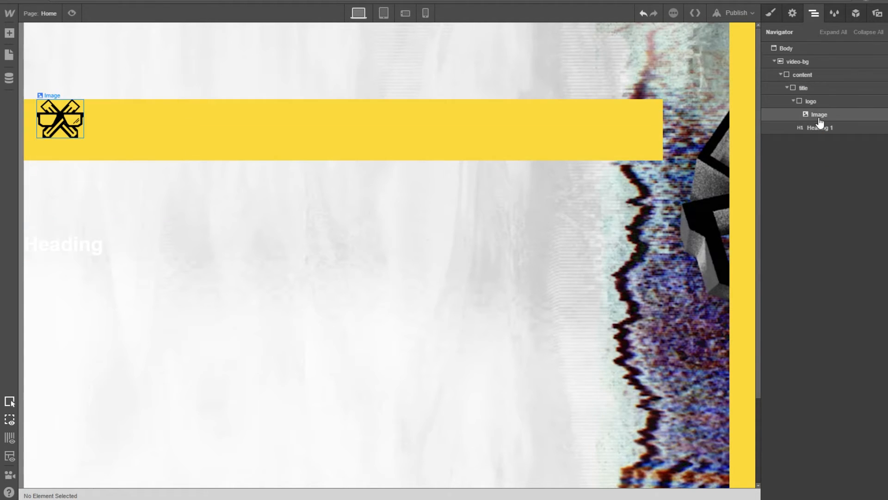
drag(810, 133, 808, 149)
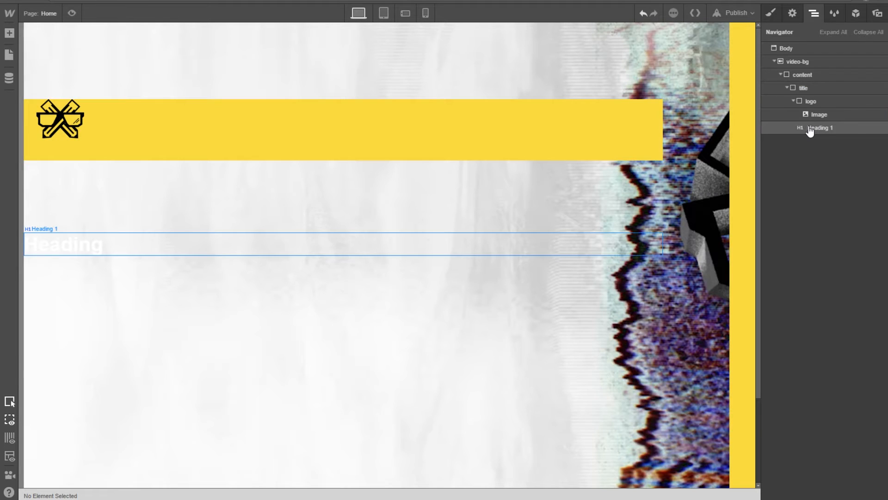
click(806, 107)
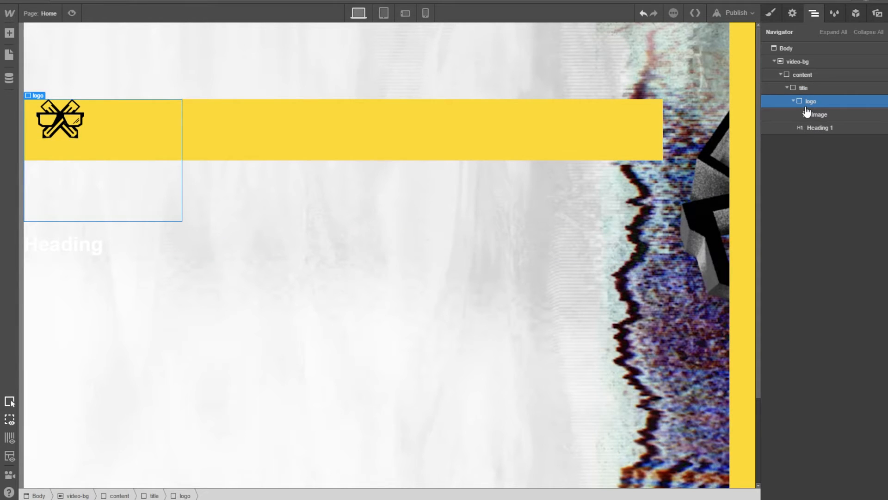
click(9, 33)
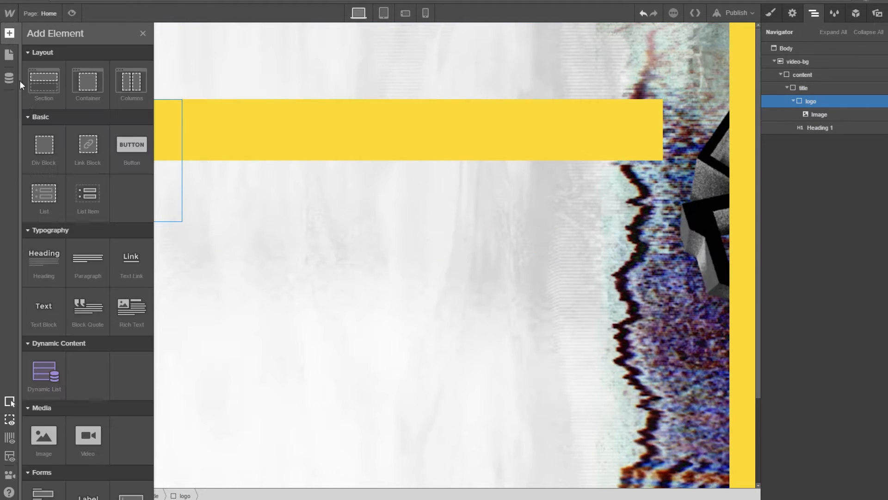
drag(44, 144, 820, 143)
click(817, 132)
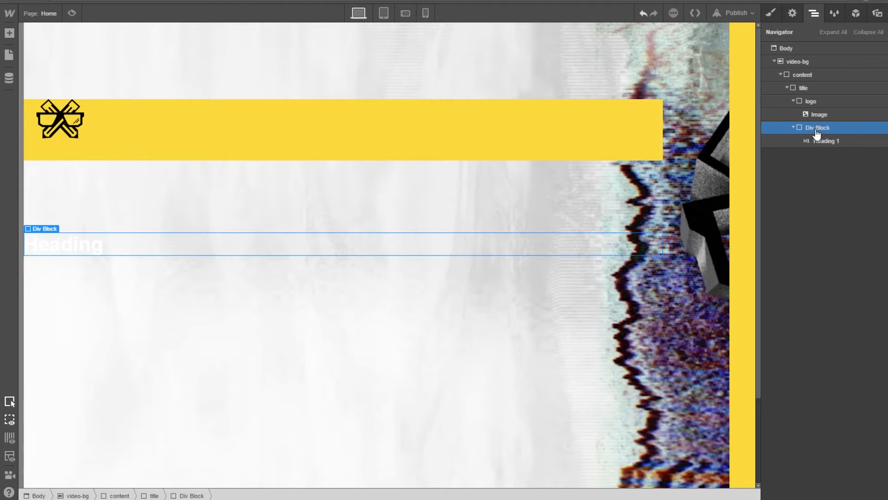
Assign a new class named h1-title to the Div Block that holds the heading.
click(771, 13)
click(803, 61)
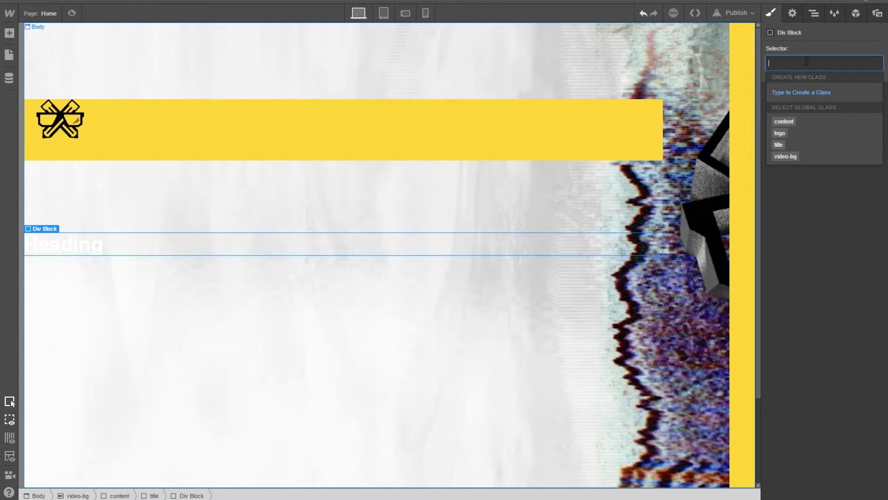
text(ti)
key(BackSpace)
text(h1)
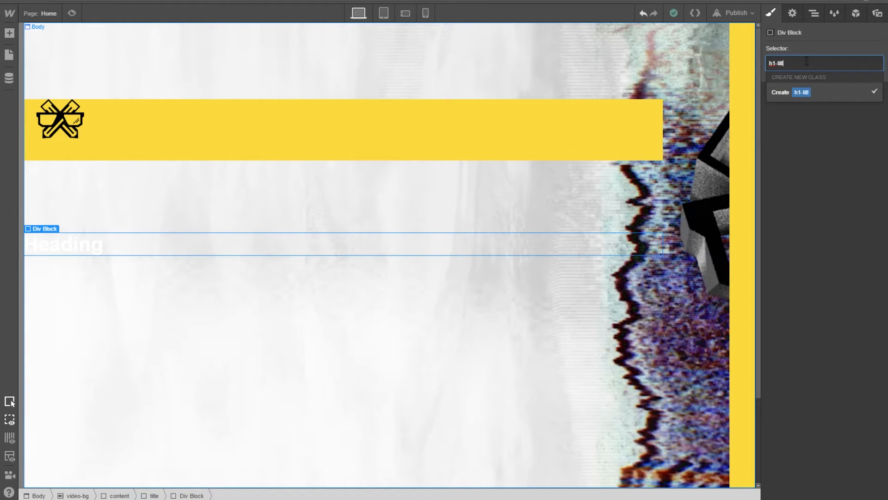
key(Return)
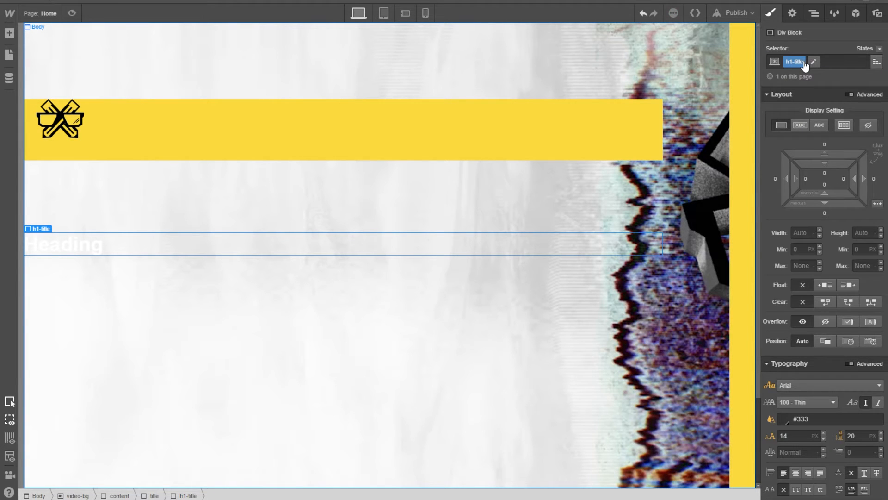
click(793, 14)
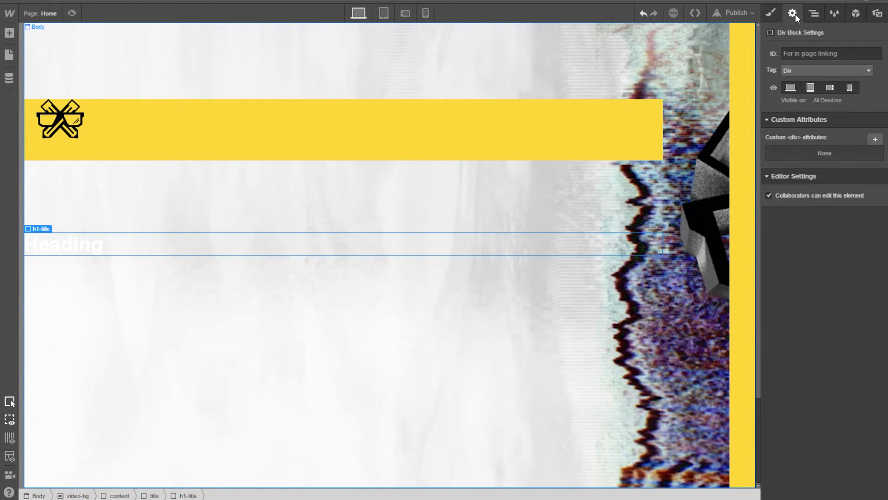
click(771, 13)
click(813, 13)
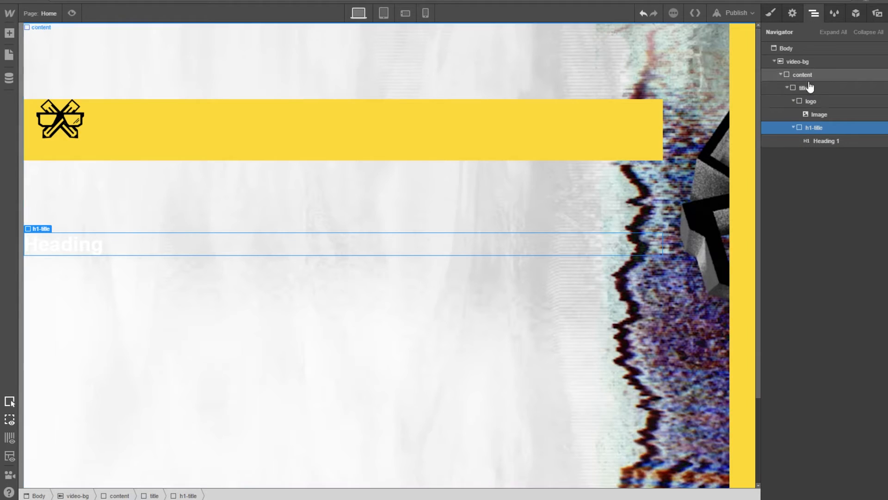
click(805, 88)
click(786, 87)
click(787, 87)
click(820, 131)
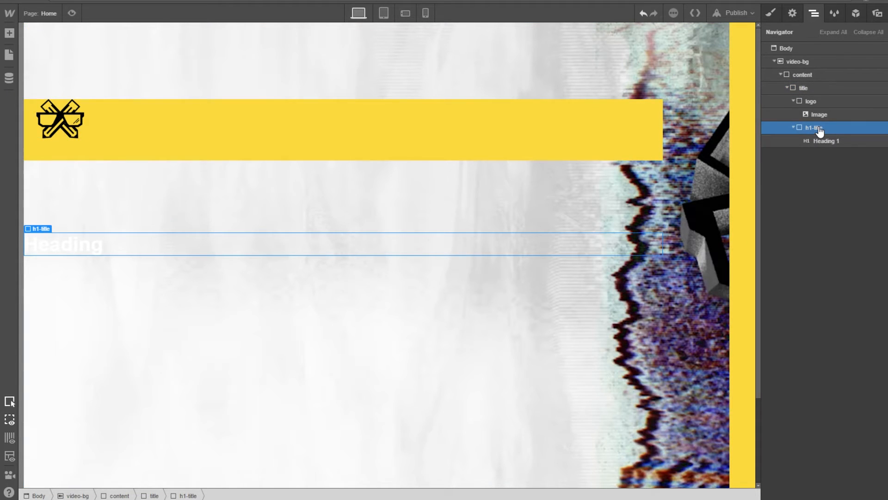
Select the logo block and reset its width and height to Auto.
click(816, 95)
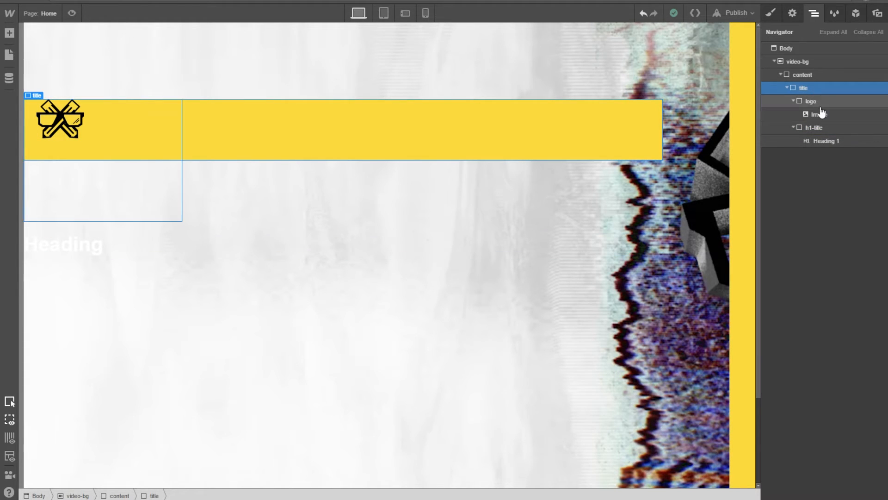
click(819, 113)
click(818, 106)
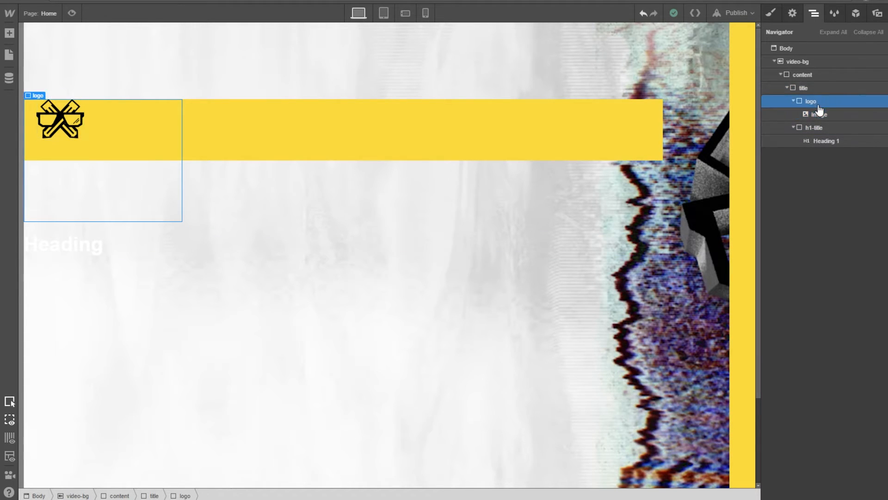
click(796, 18)
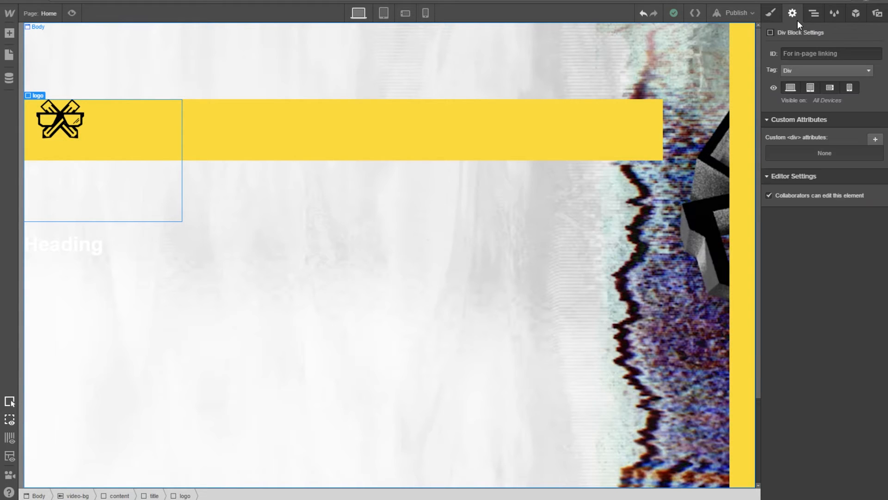
click(779, 19)
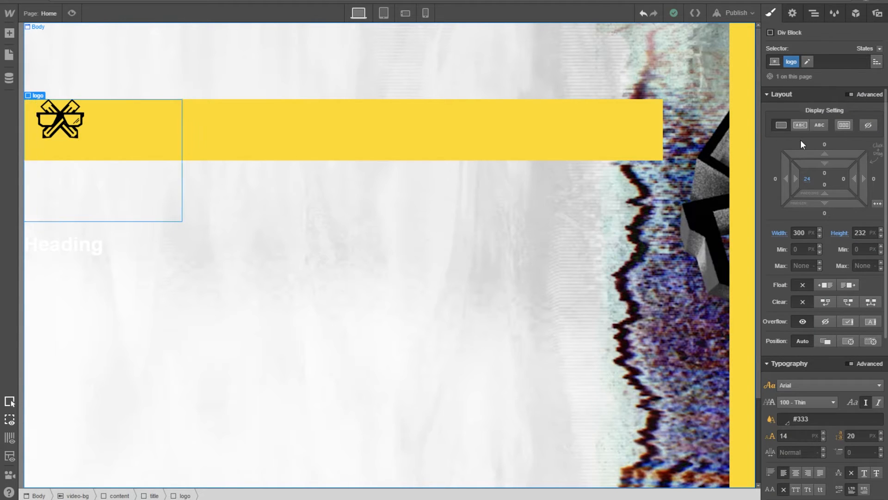
click(781, 233)
click(789, 250)
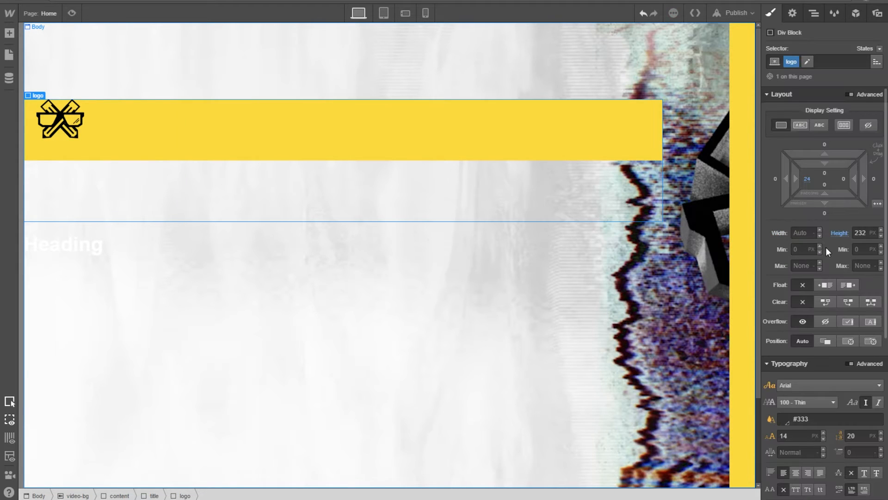
click(838, 233)
click(834, 250)
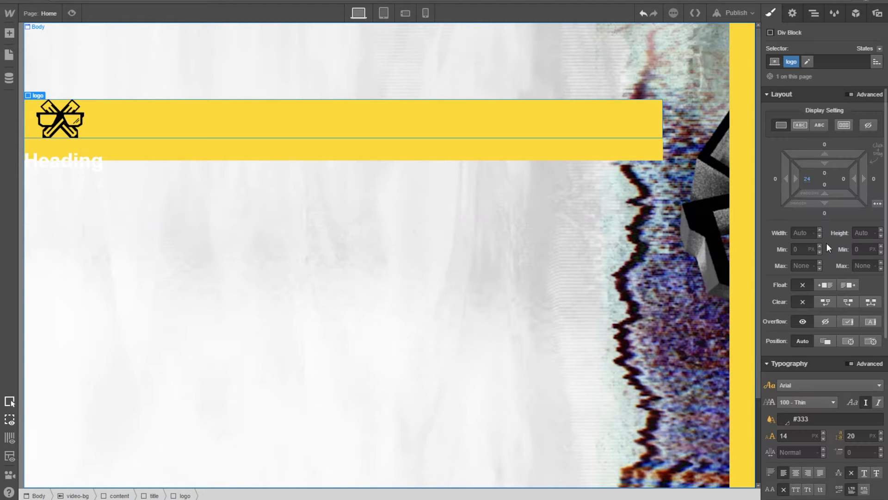
Set the title element's display to Flex so the logo and heading sit side by side.
click(815, 15)
click(811, 91)
click(777, 13)
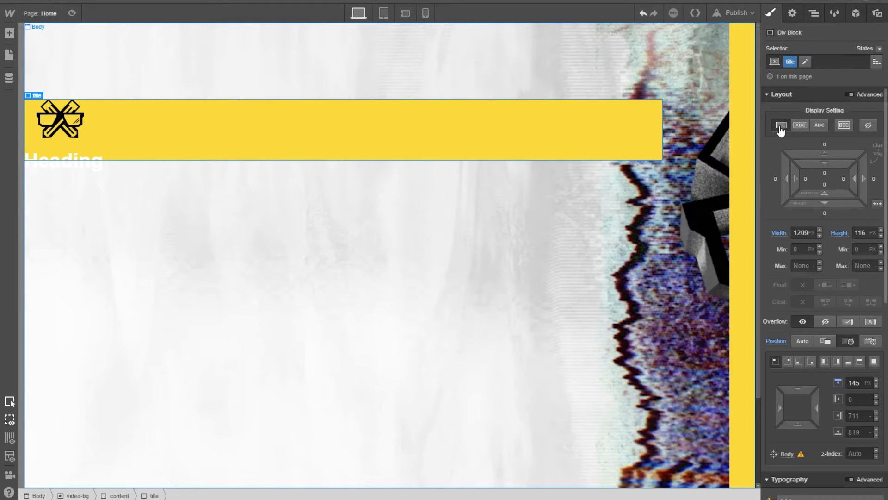
click(844, 126)
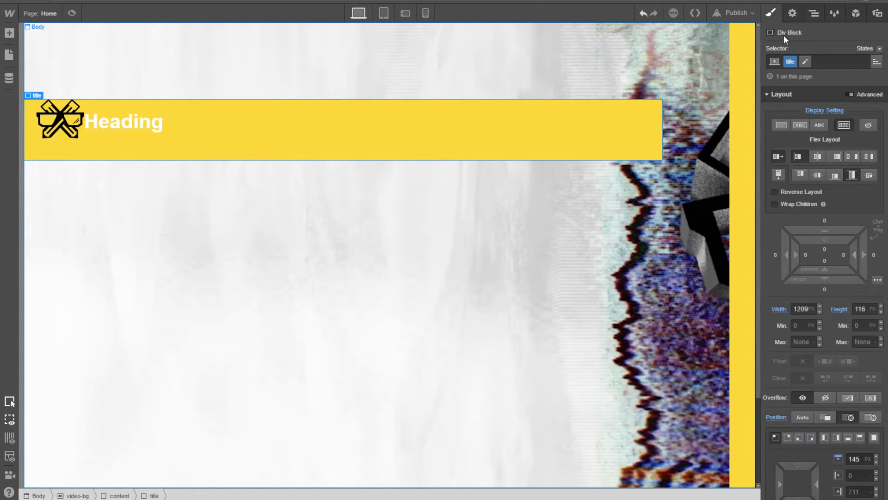
click(792, 14)
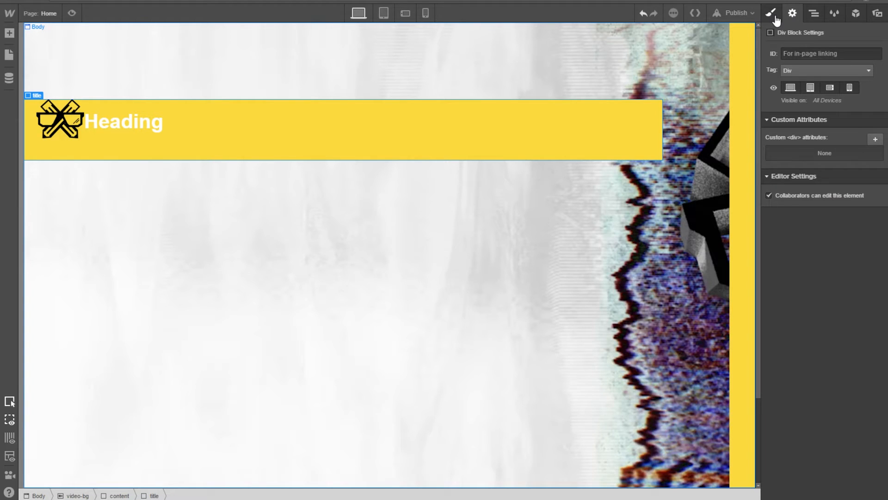
click(772, 14)
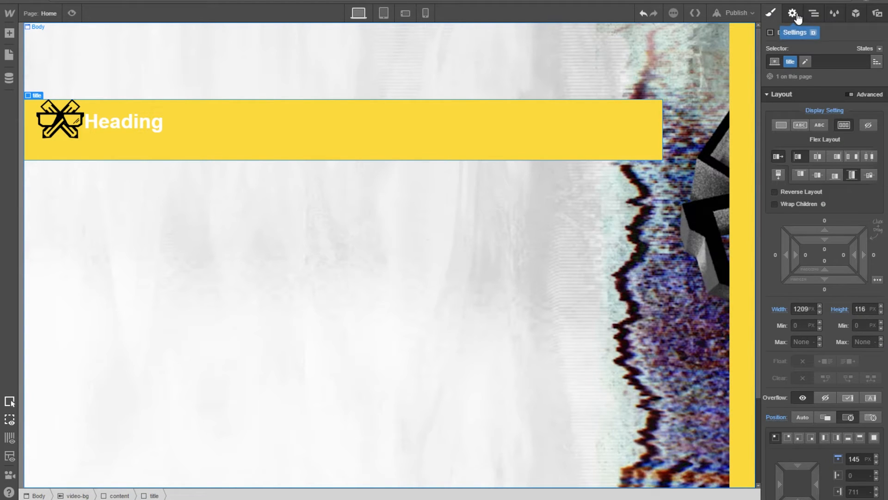
click(796, 16)
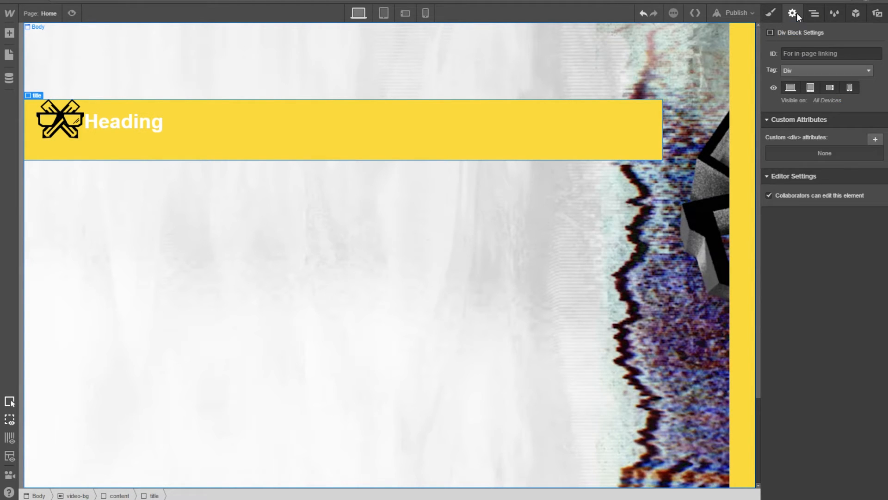
click(145, 135)
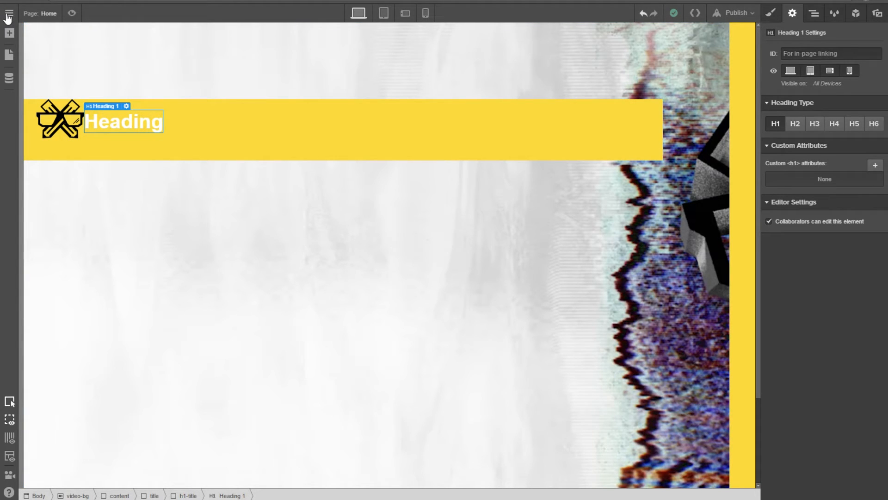
Leave the designer for the dashboard and open the site's font settings.
click(8, 14)
click(15, 17)
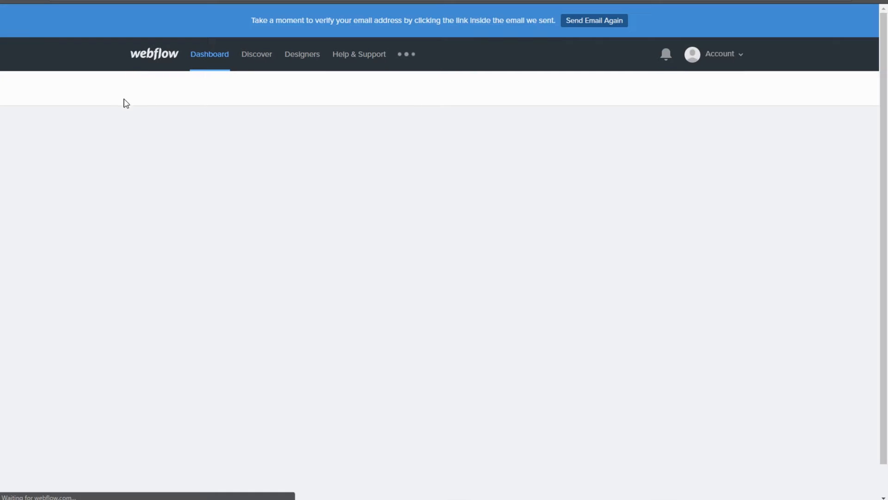
mouse_move(184, 170)
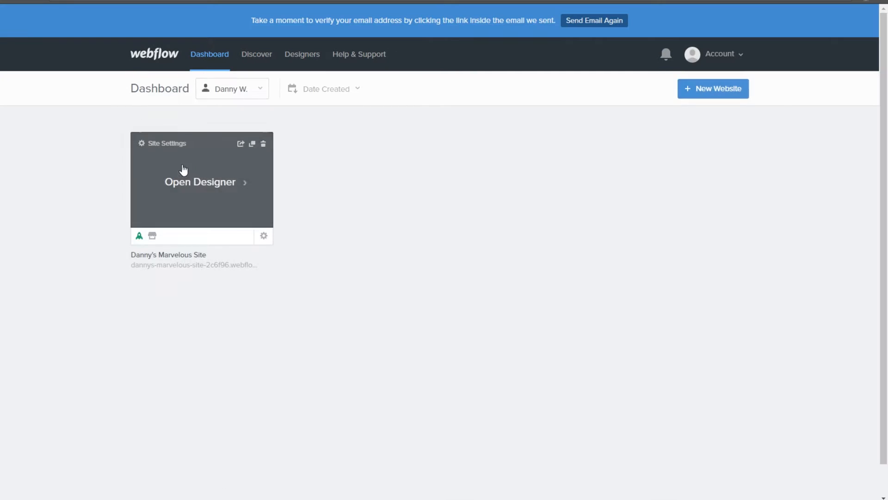
click(260, 237)
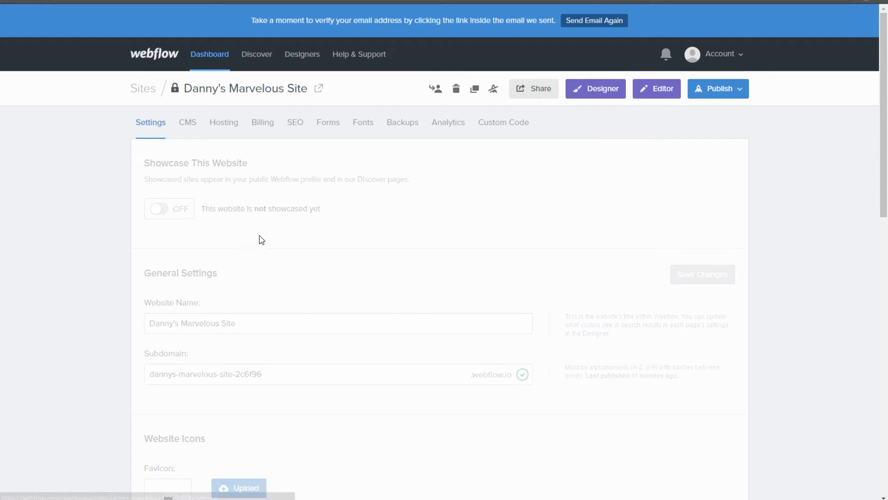
click(358, 127)
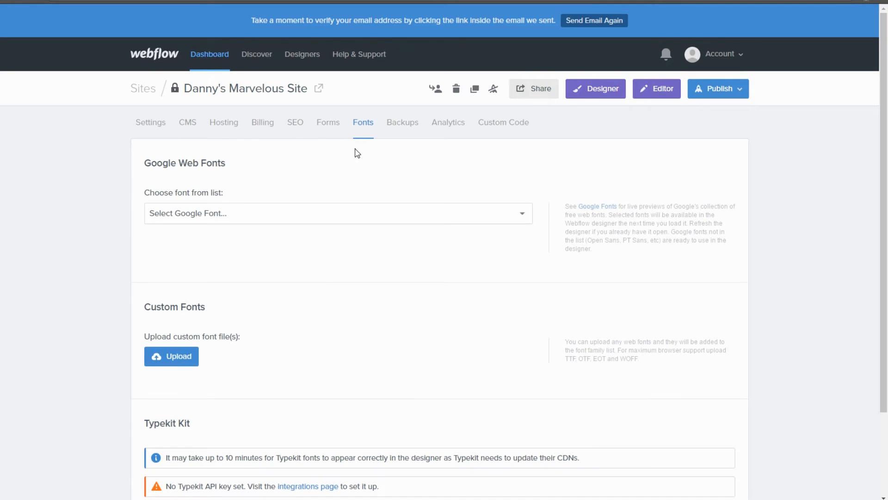
Add the Google font Roboto to the site with the Regular, 500, 700 and 900 variants in latin script.
click(221, 213)
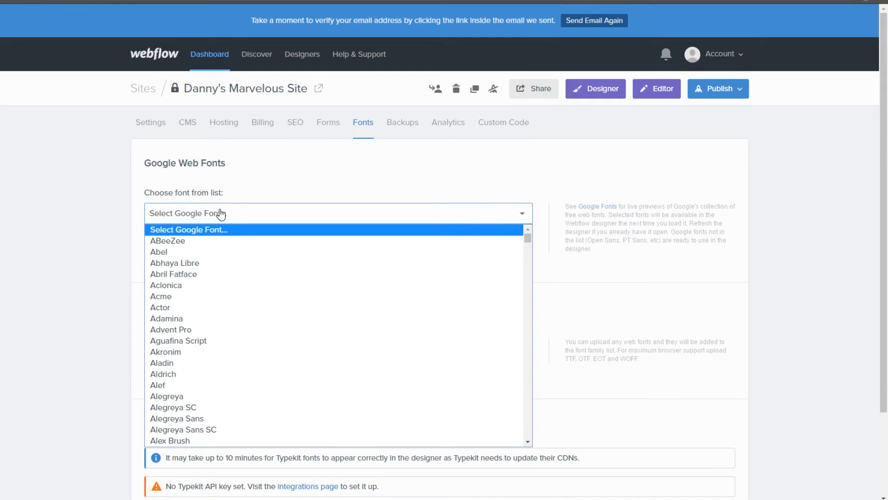
text(roboto)
key(Return)
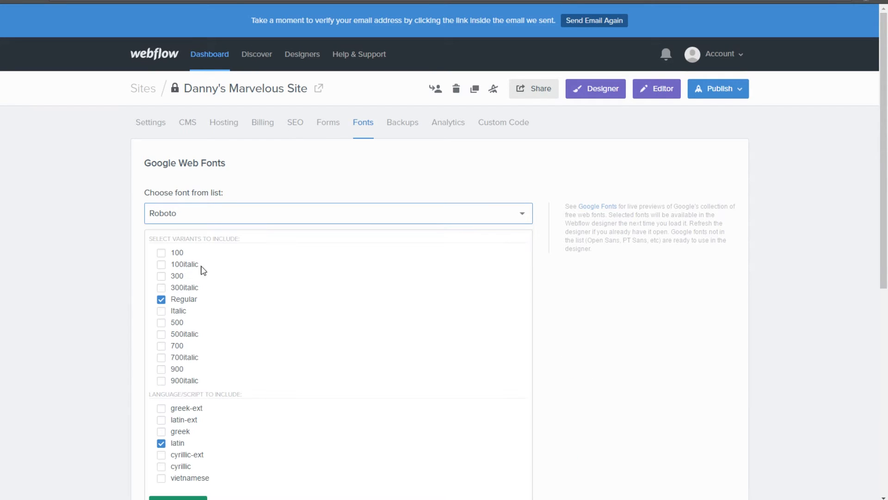
click(161, 322)
click(161, 345)
click(161, 369)
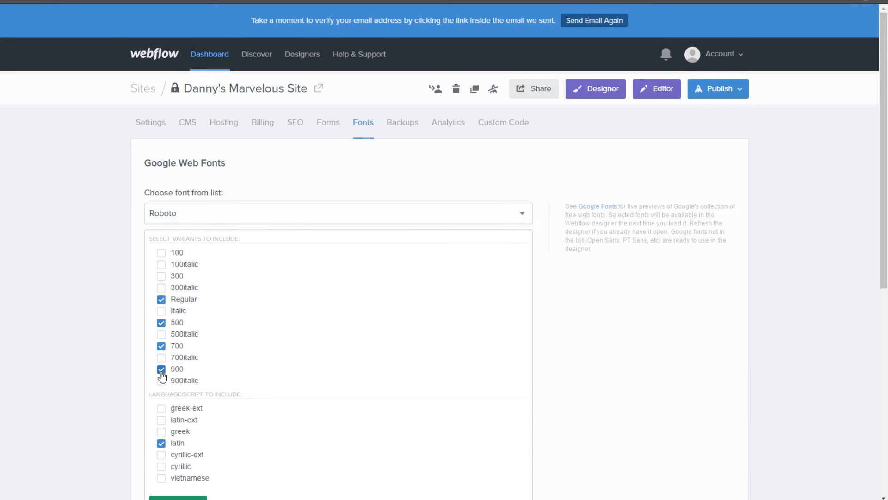
scroll(199, 416, down, 5)
click(186, 299)
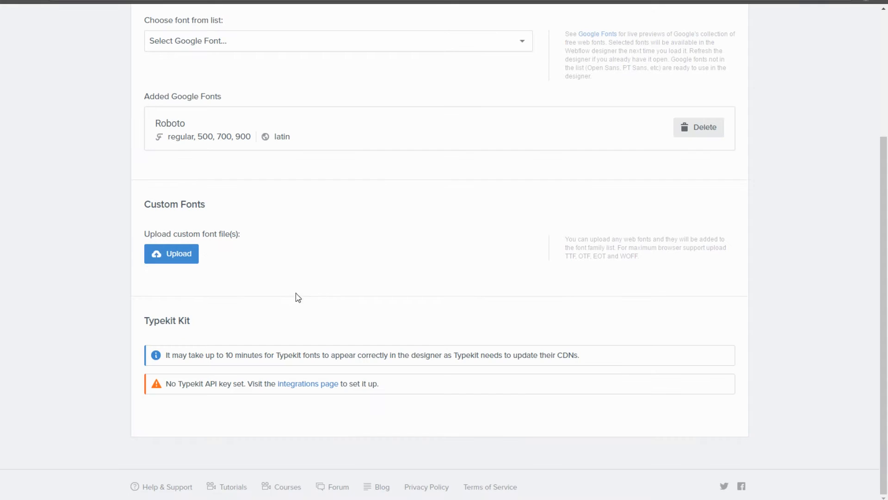
Upload AHAMONO-Monospaced.otf as a custom font with 400 (Normal) weight and Normal style.
scroll(317, 253, up, 3)
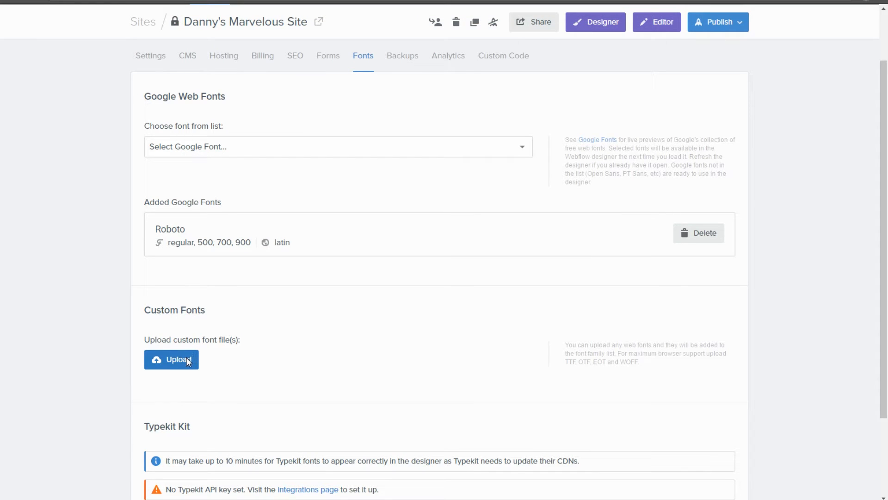
click(186, 360)
click(421, 174)
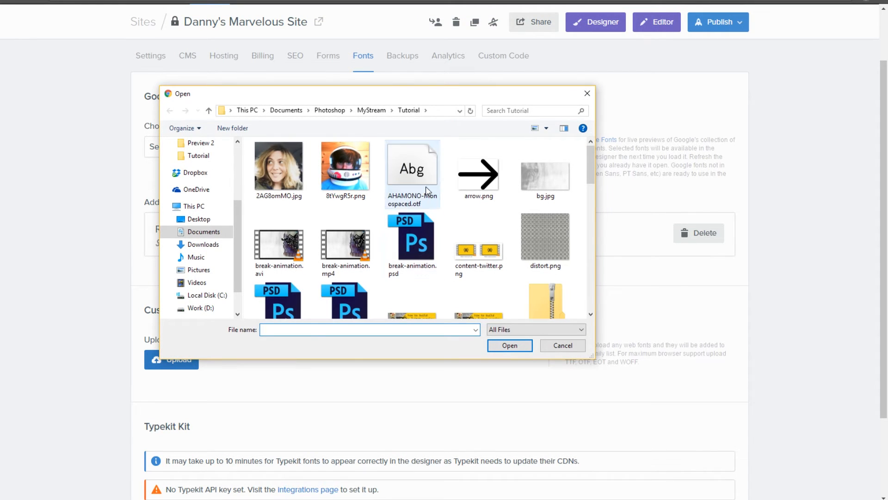
click(488, 342)
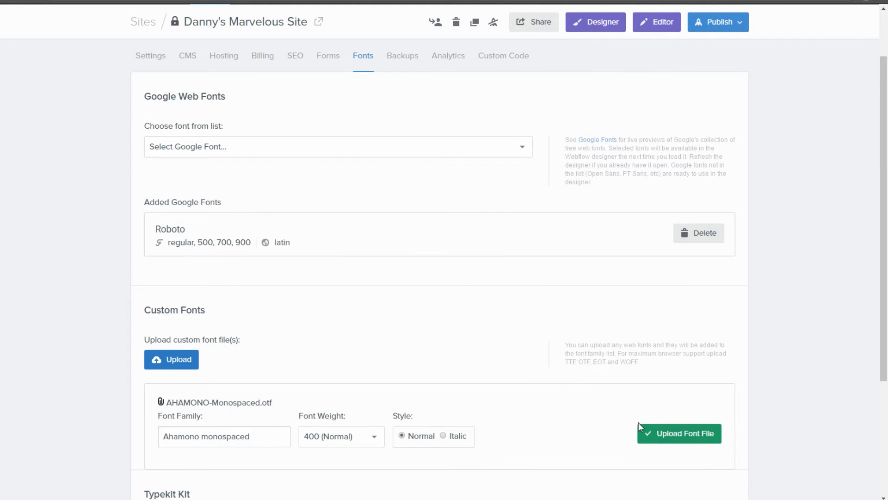
click(679, 435)
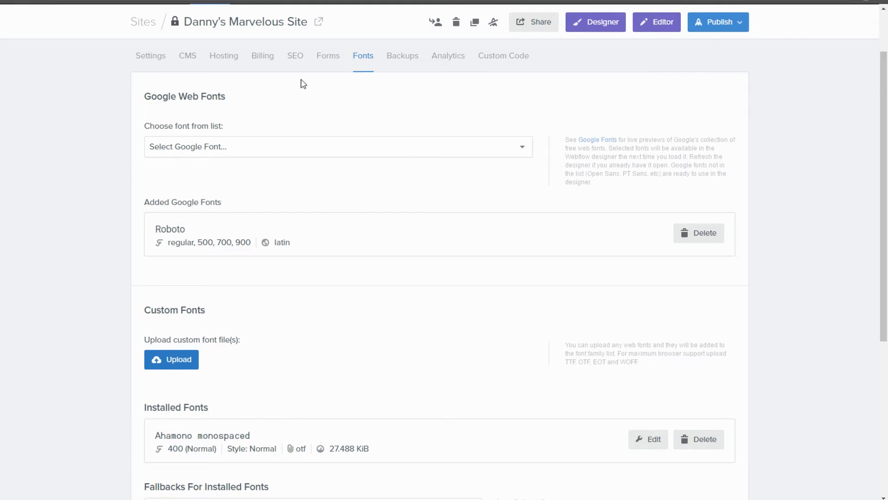
Reopen the site in the Designer and select the All H1 Headings tag as the style target for the title bar's heading.
click(600, 27)
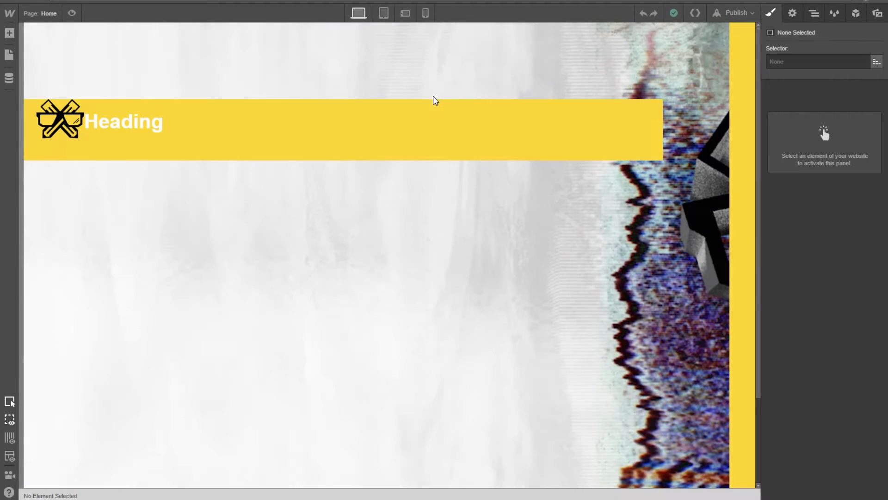
double_click(141, 122)
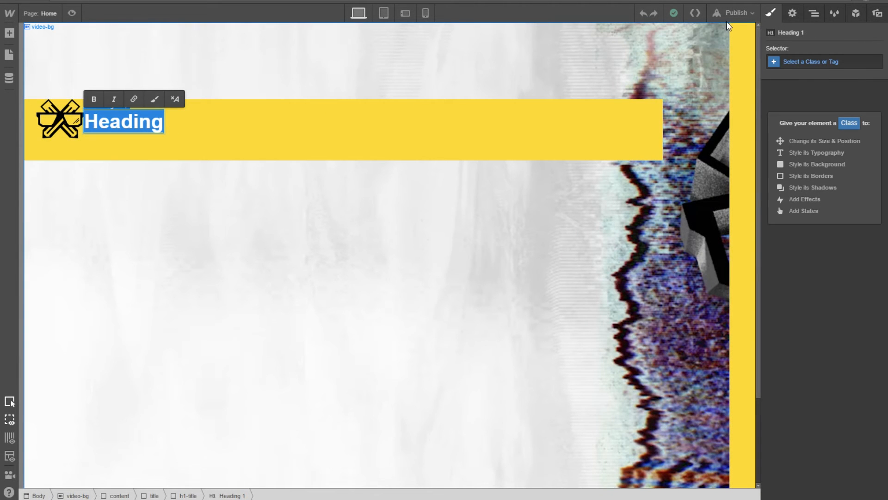
click(801, 65)
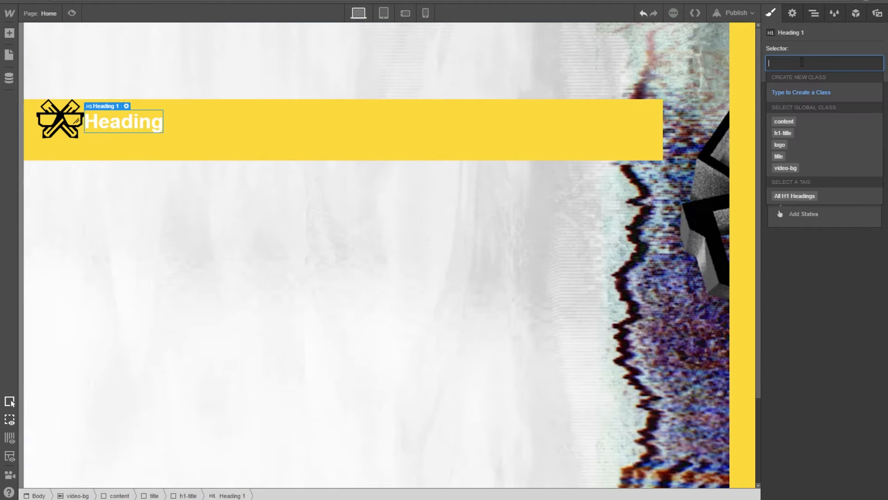
click(797, 196)
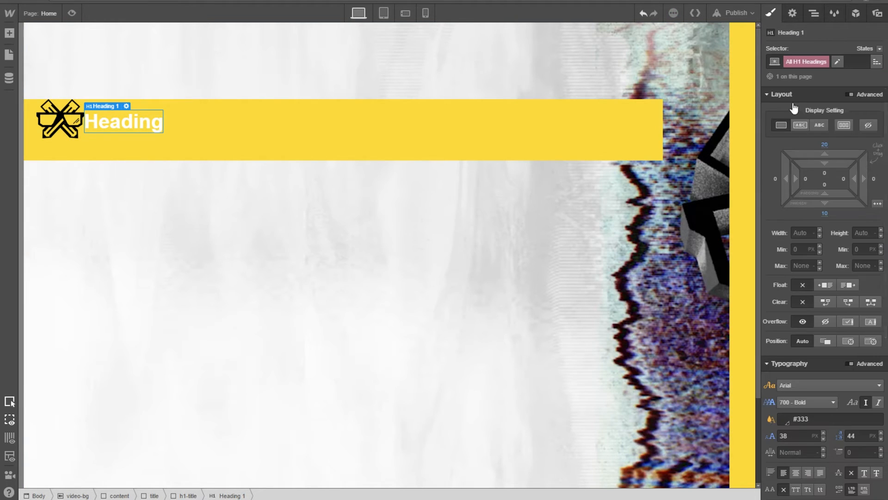
scroll(810, 256, down, 3)
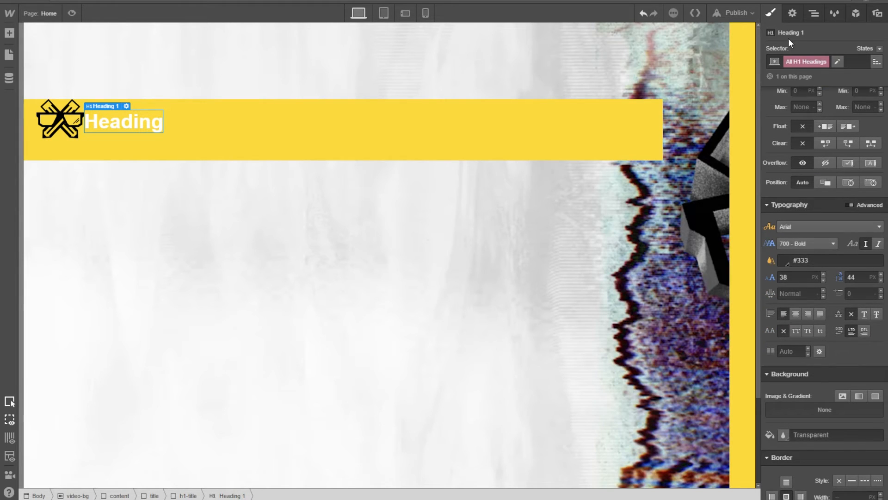
click(791, 20)
click(777, 18)
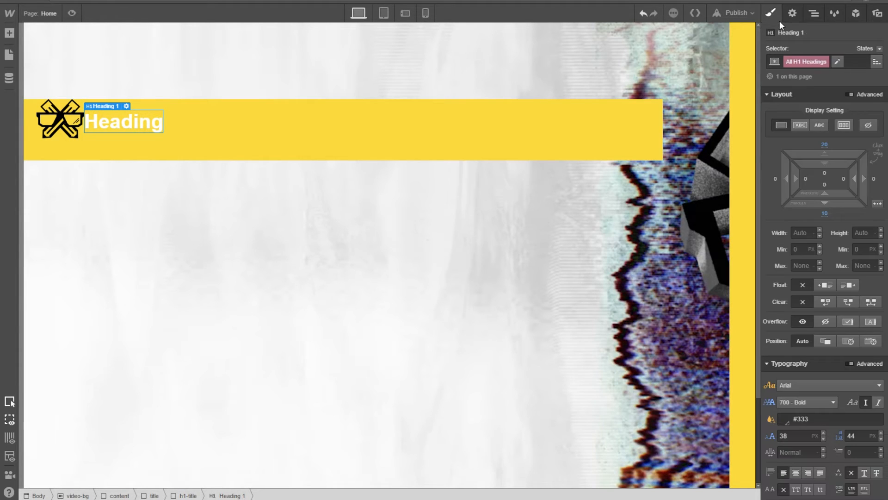
Create and apply a class named h1-title-h1 to the heading.
click(818, 64)
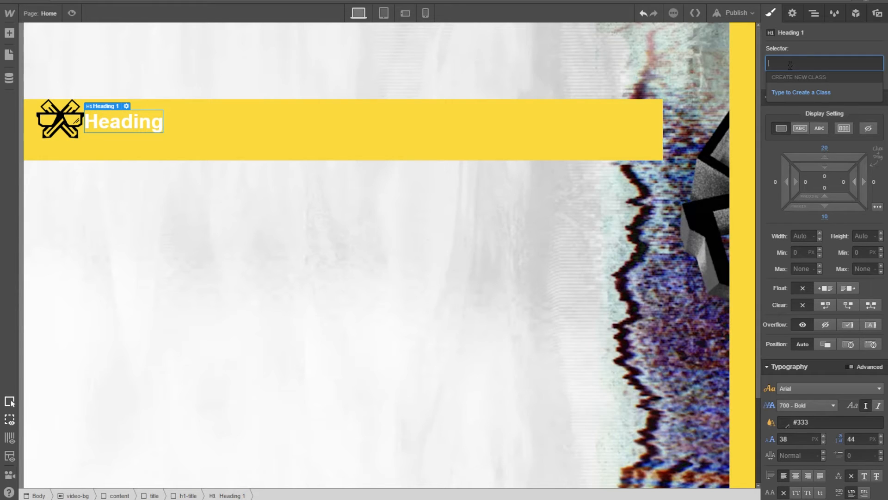
text(h1-titl)
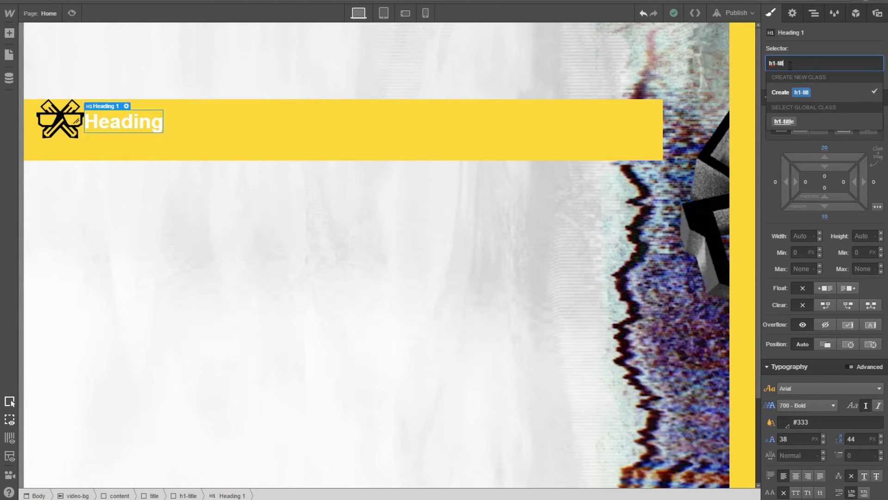
text(e)
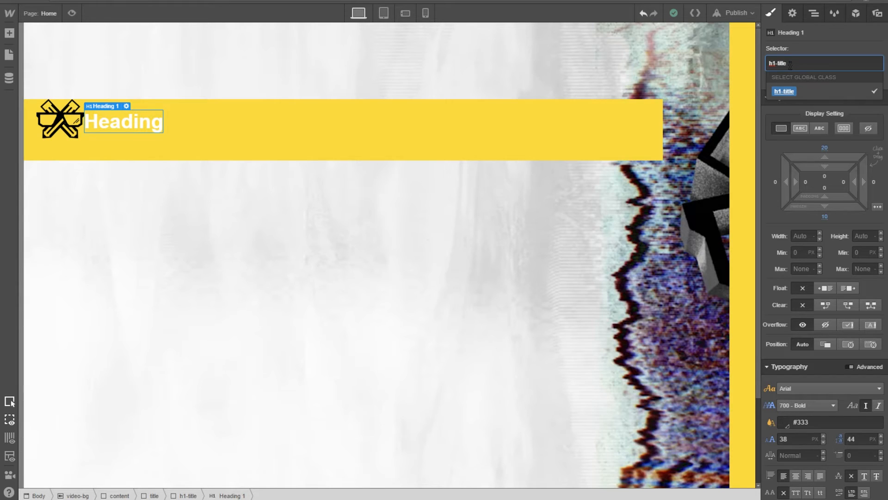
text(-h)
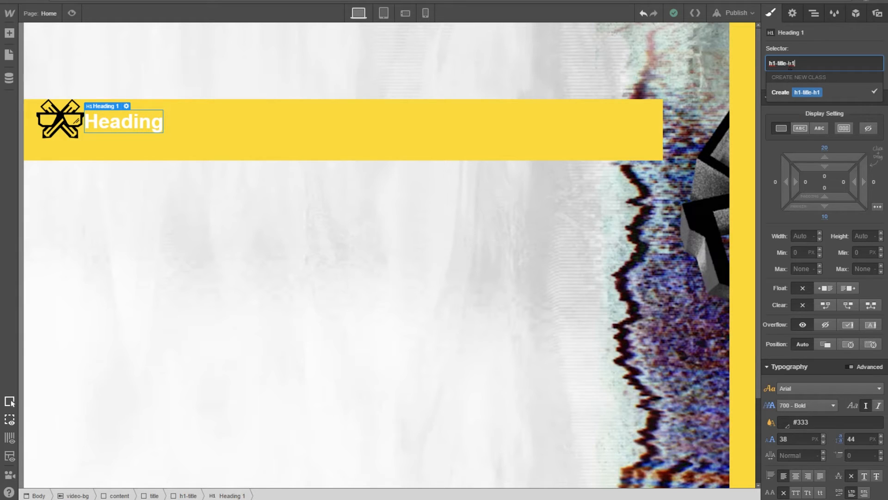
text(1)
key(Return)
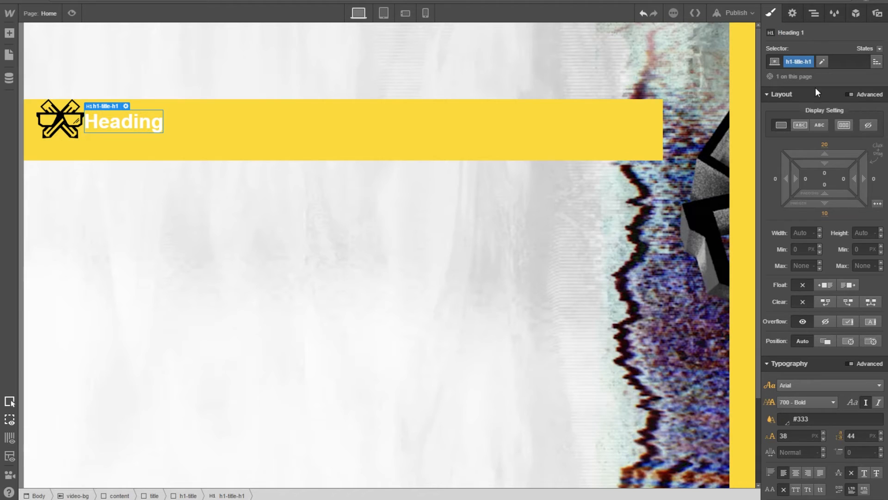
Style the heading text with the Ahamono monospaced font, 400 - Normal weight and black color.
scroll(820, 216, down, 4)
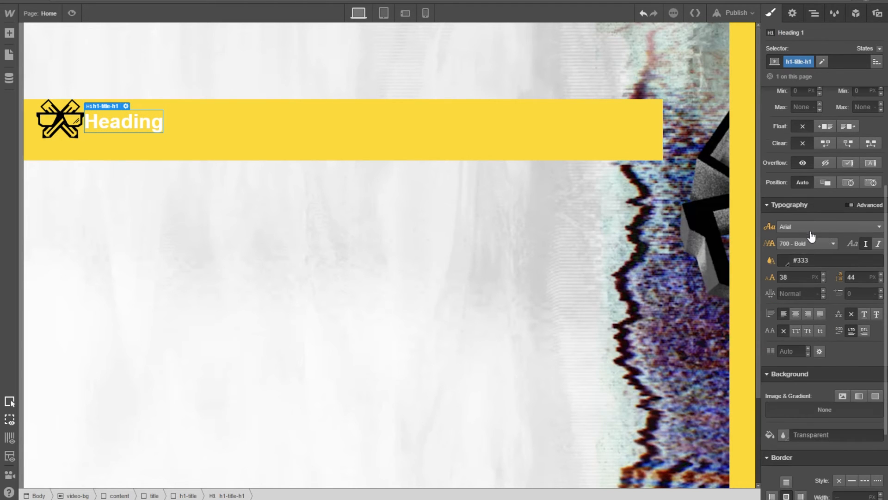
click(810, 232)
click(812, 240)
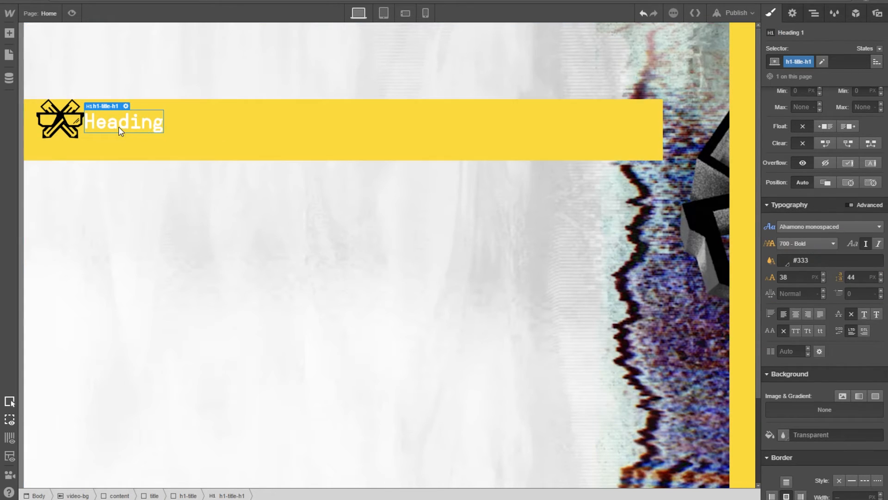
click(807, 243)
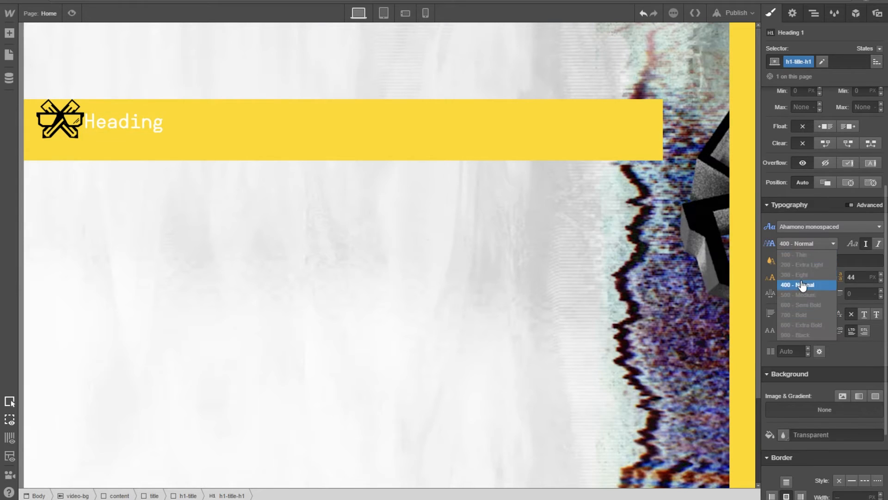
click(803, 284)
click(787, 263)
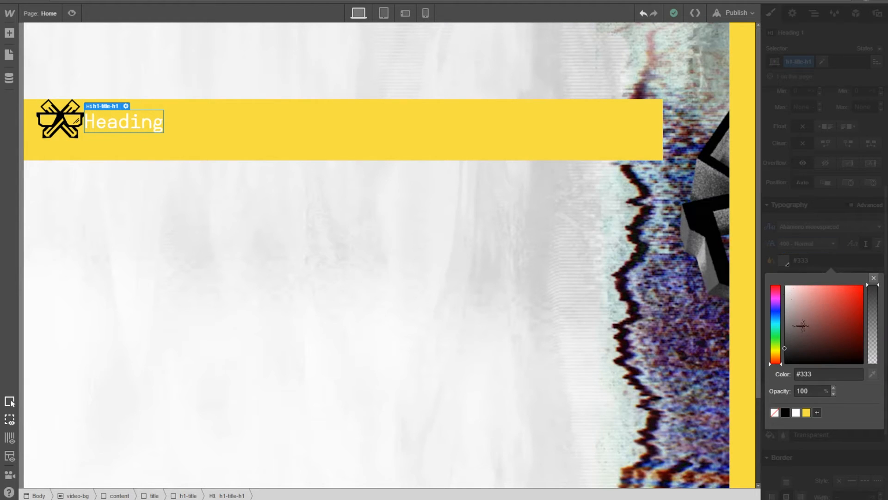
click(786, 413)
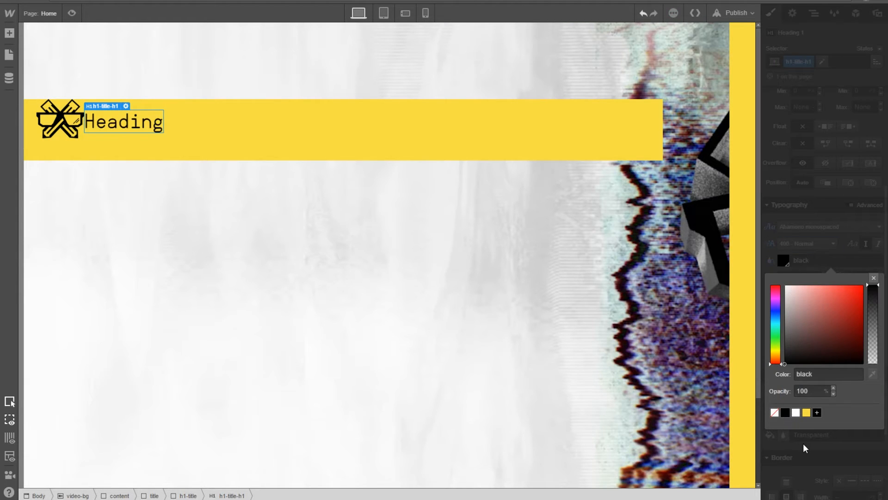
click(836, 265)
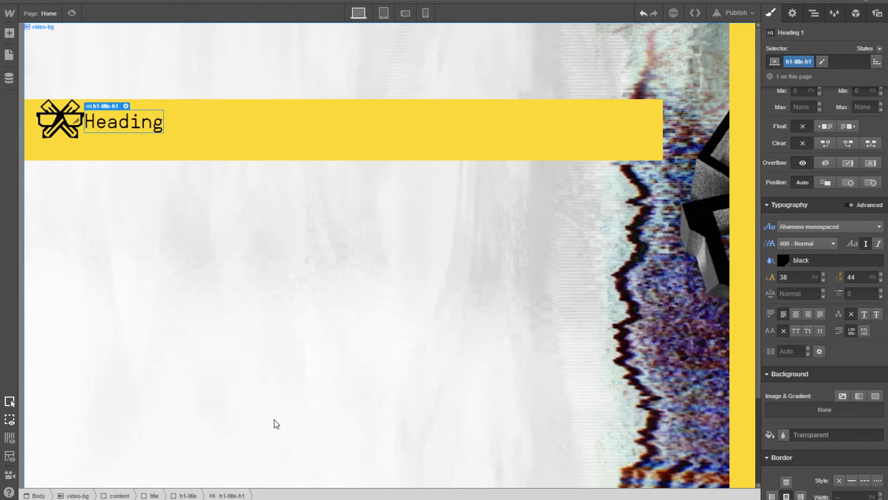
Switch to Photoshop, measure the gap between the logo and the twitch.livespace.se text in break.psd, and return to the Designer.
key(alt+Tab)
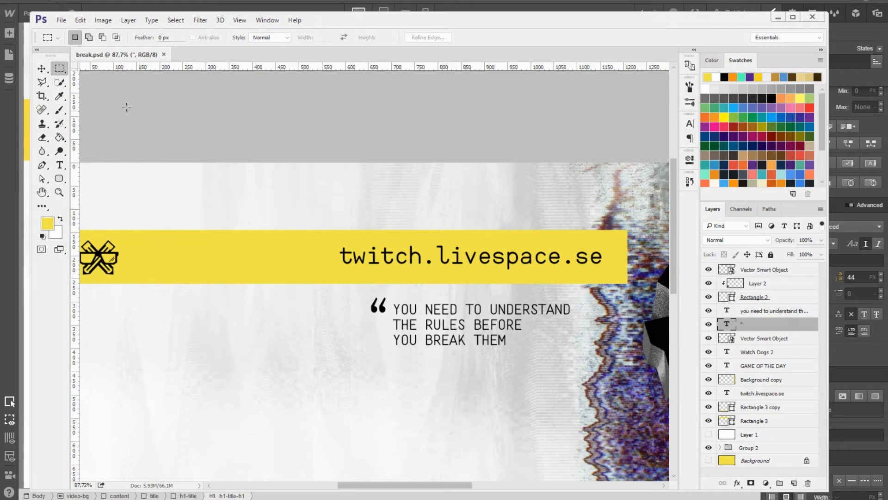
drag(338, 253, 299, 271)
click(233, 361)
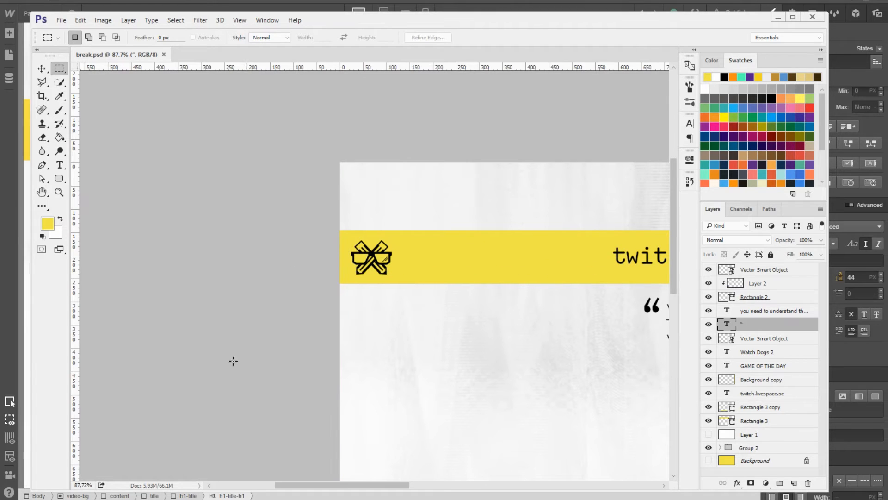
click(301, 5)
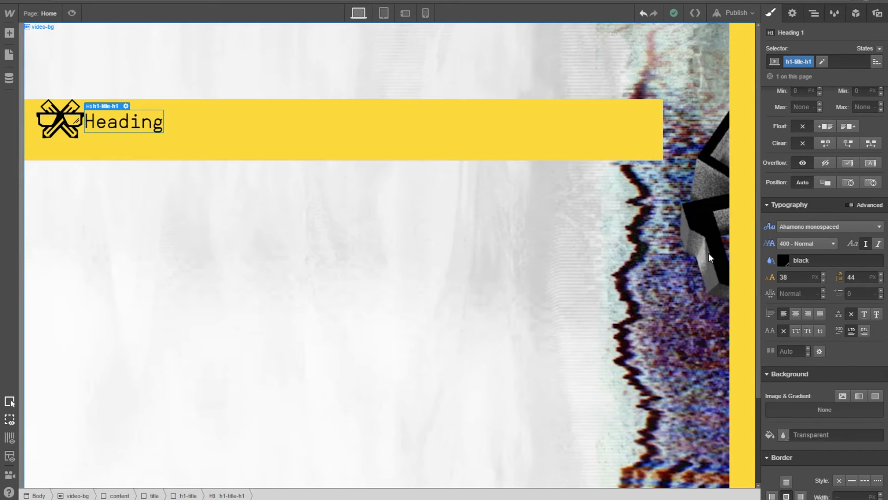
Set the heading's left padding to 355 px.
scroll(810, 277, down, 3)
scroll(810, 257, up, 5)
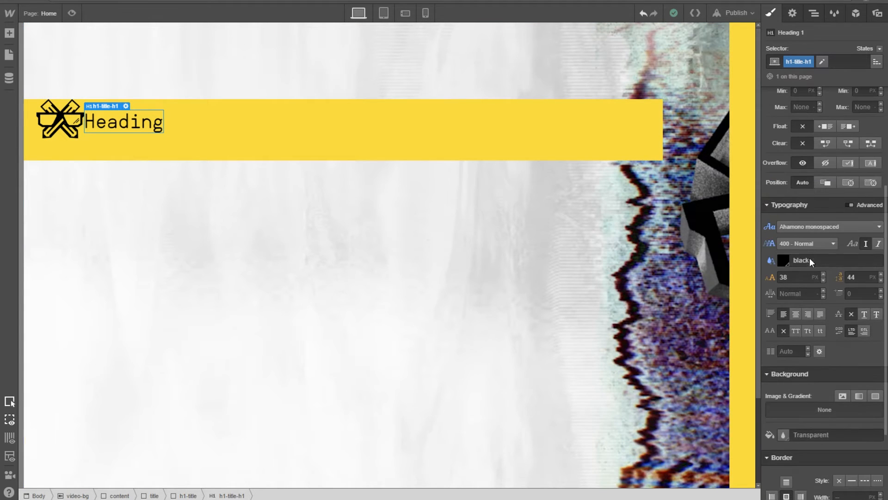
scroll(820, 246, down, 5)
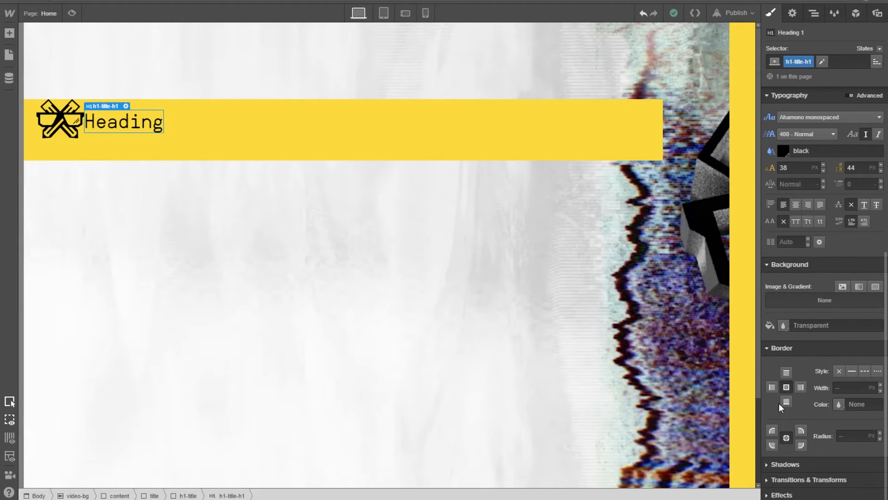
scroll(789, 352, up, 5)
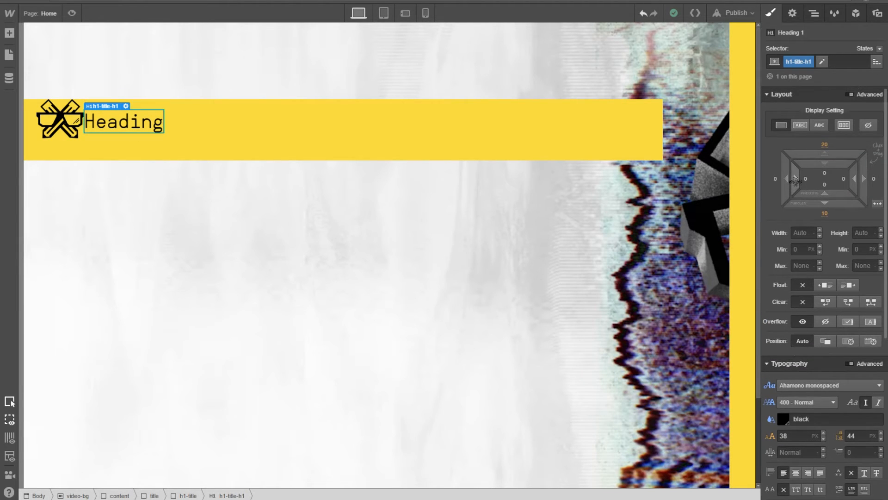
drag(795, 179, 818, 180)
click(806, 180)
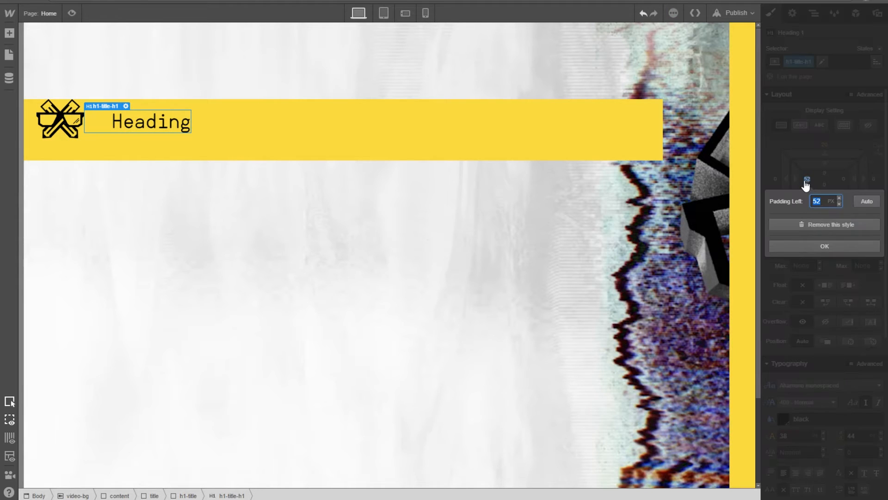
text(355)
key(Return)
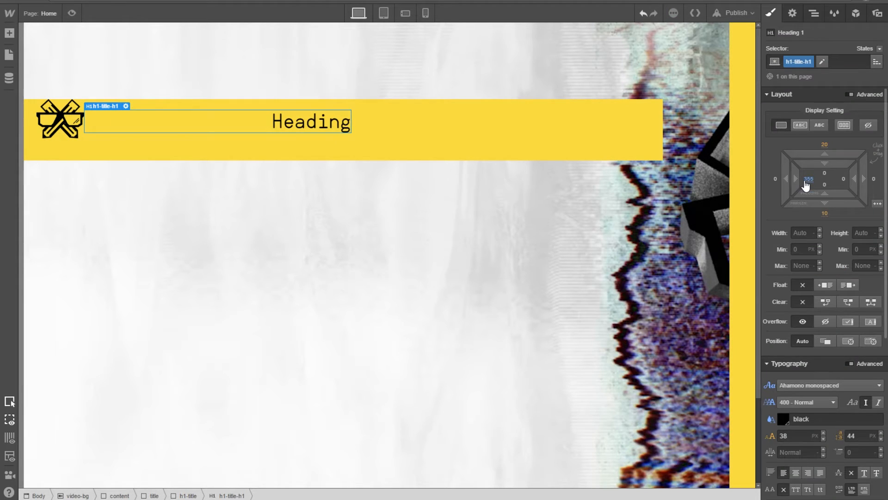
Measure in the Photoshop layout the title text's distance from the yellow bar's left edge and from the logo, returning to the Designer.
key(alt+Tab)
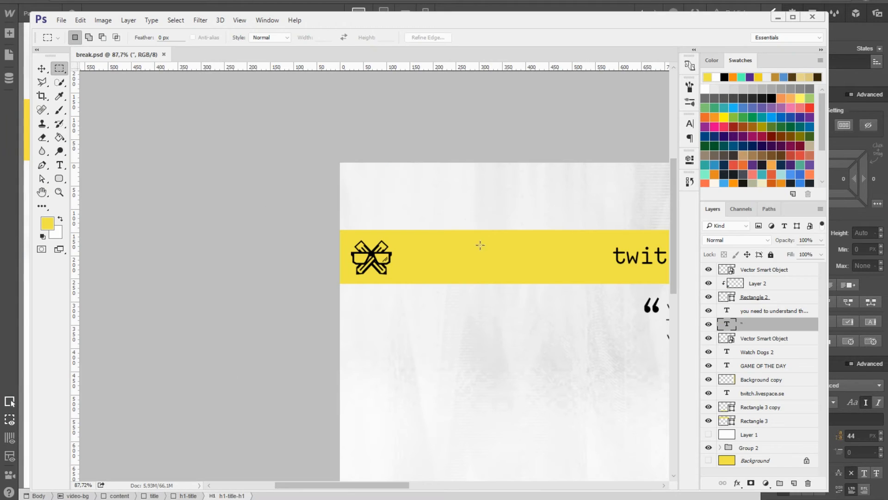
mouse_move(340, 231)
mouse_down()
mouse_move(657, 273)
mouse_move(612, 272)
mouse_up()
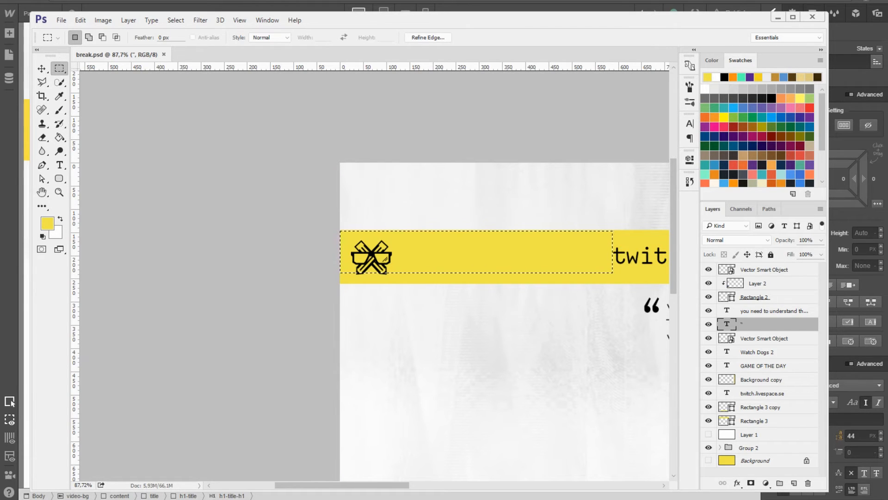
click(214, 1)
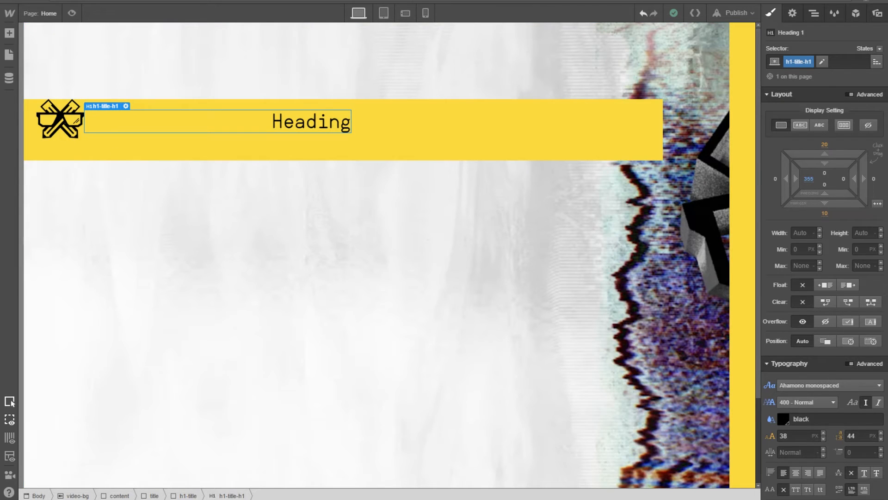
key(alt+Tab)
click(378, 284)
drag(392, 251, 612, 272)
key(alt+Tab)
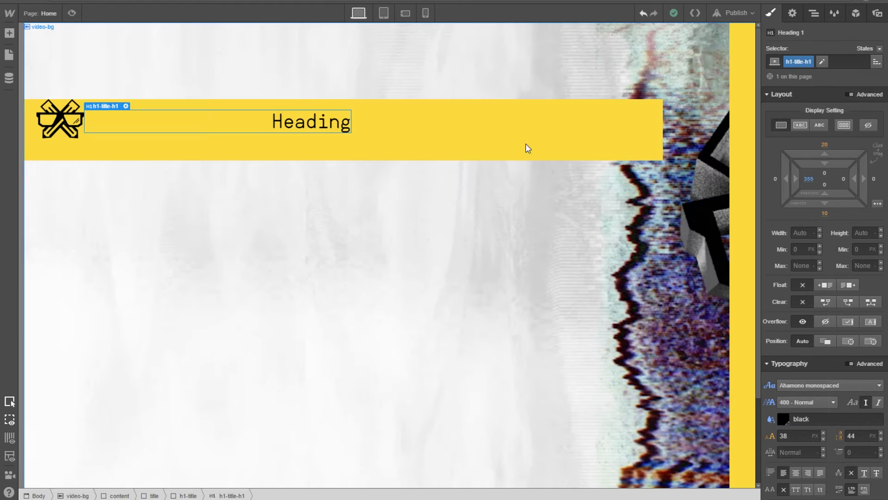
Set the heading's left padding to 477 px.
click(808, 181)
text(477)
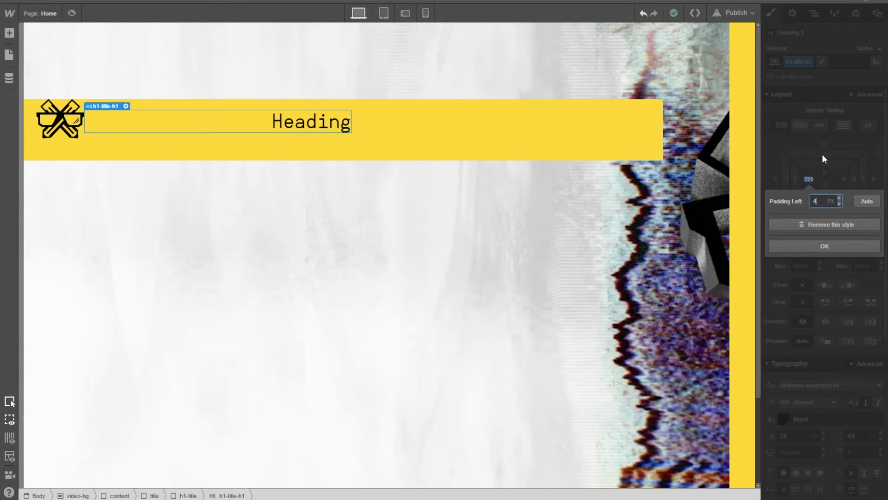
key(Return)
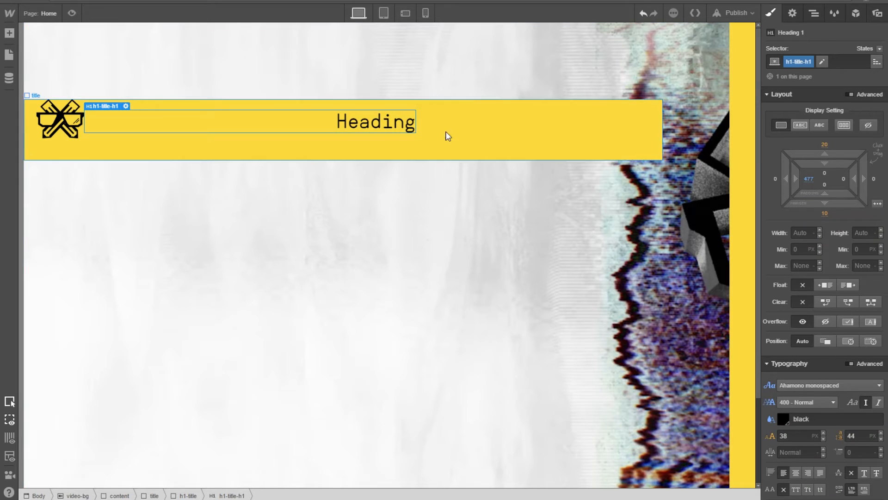
Set the heading's top and bottom margins to 0 px.
click(827, 146)
text(0)
key(Return)
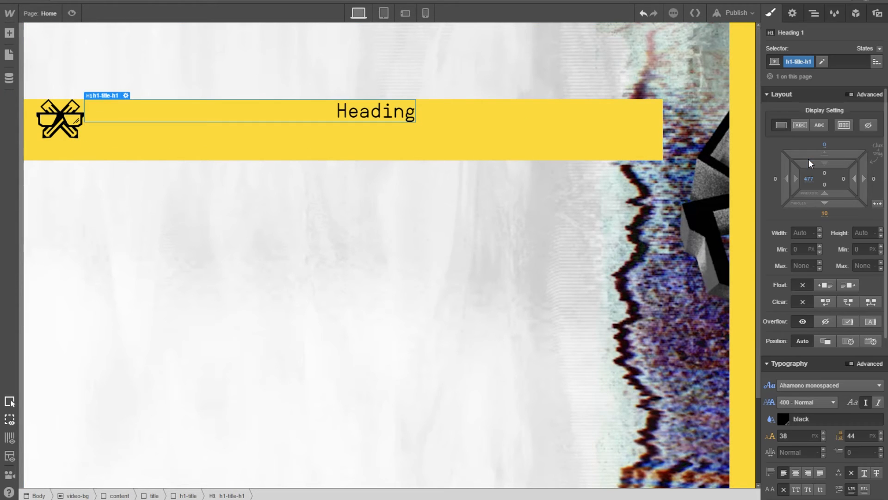
click(827, 221)
click(806, 200)
click(829, 214)
click(809, 221)
click(824, 216)
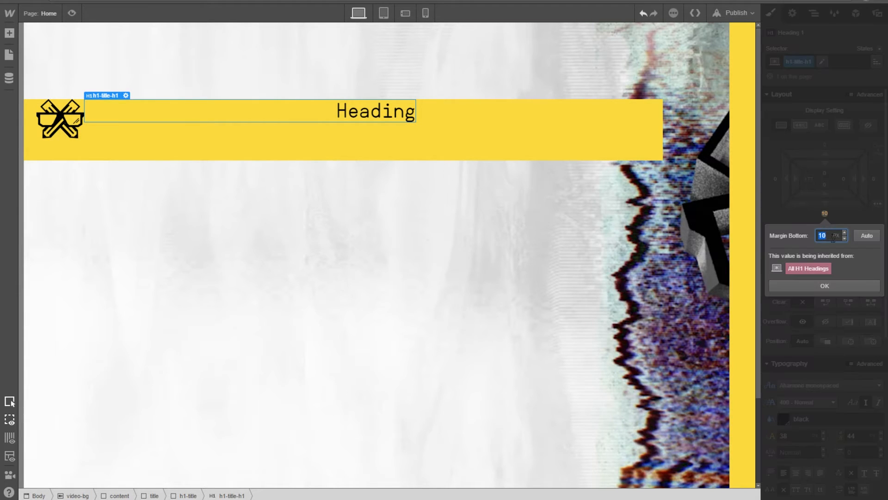
text(0)
key(Return)
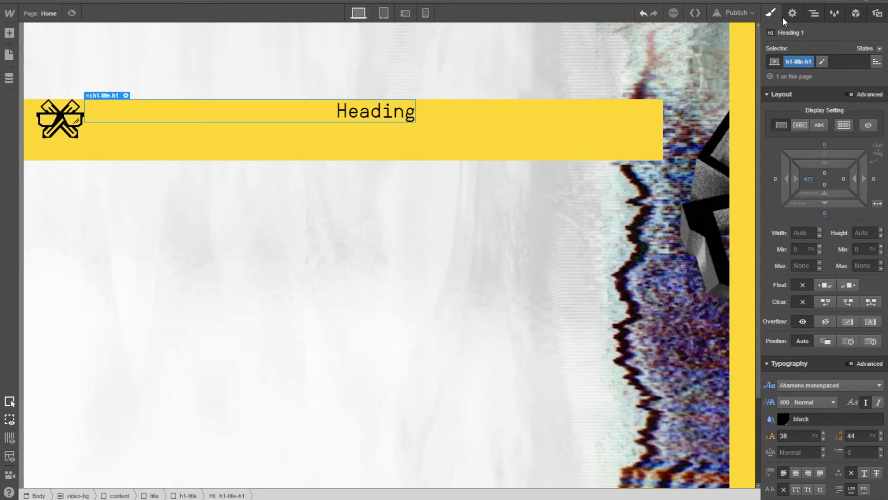
Select the title div block and apply the Left absolute-position preset after trying the Full and Right presets.
click(814, 13)
click(803, 88)
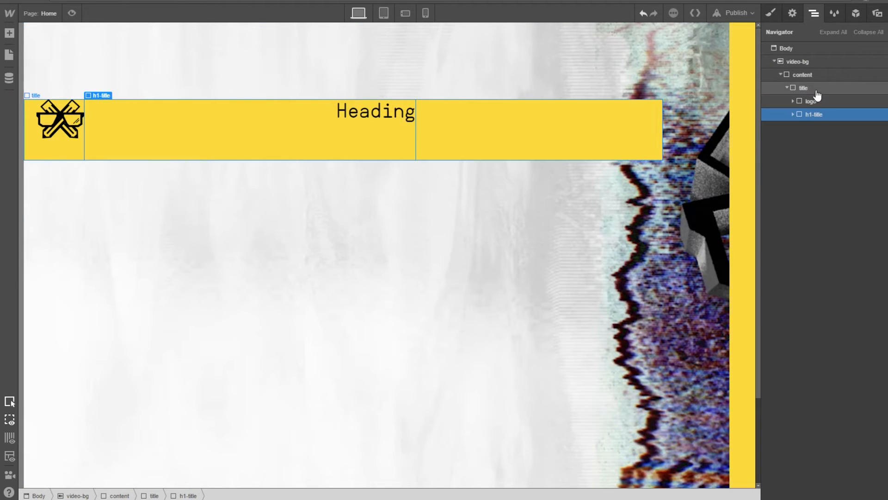
click(782, 14)
click(772, 13)
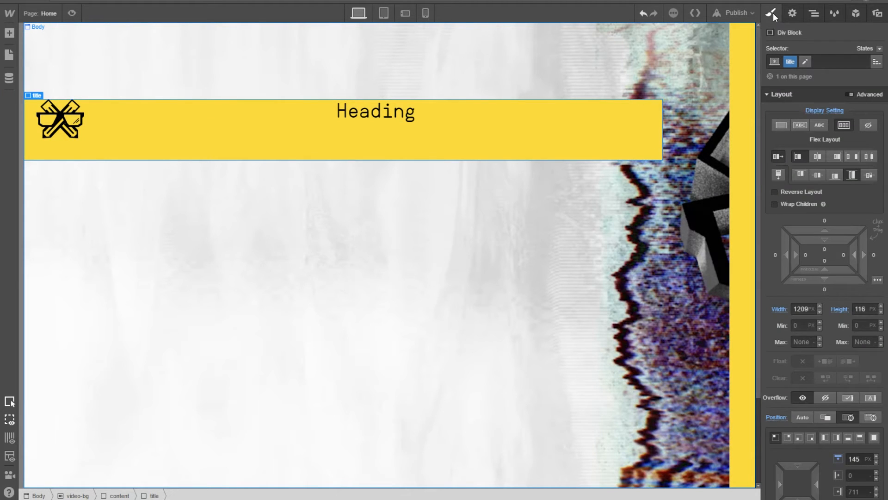
scroll(838, 351, down, 2)
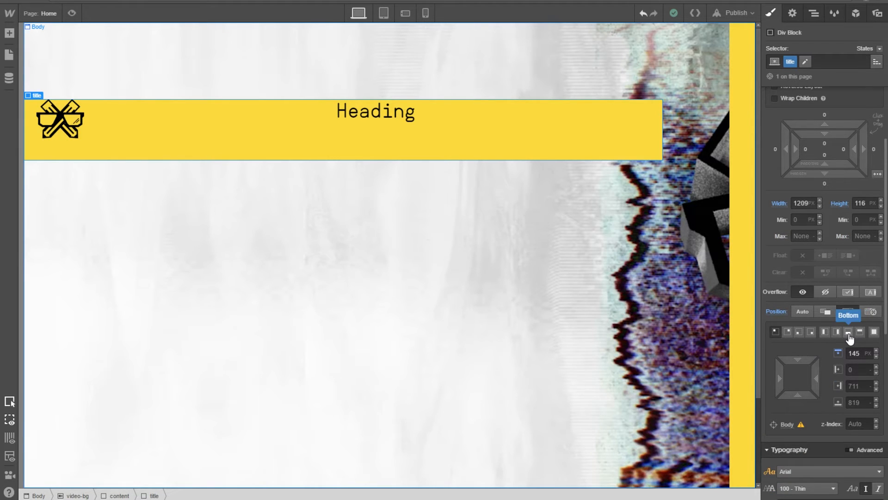
click(872, 334)
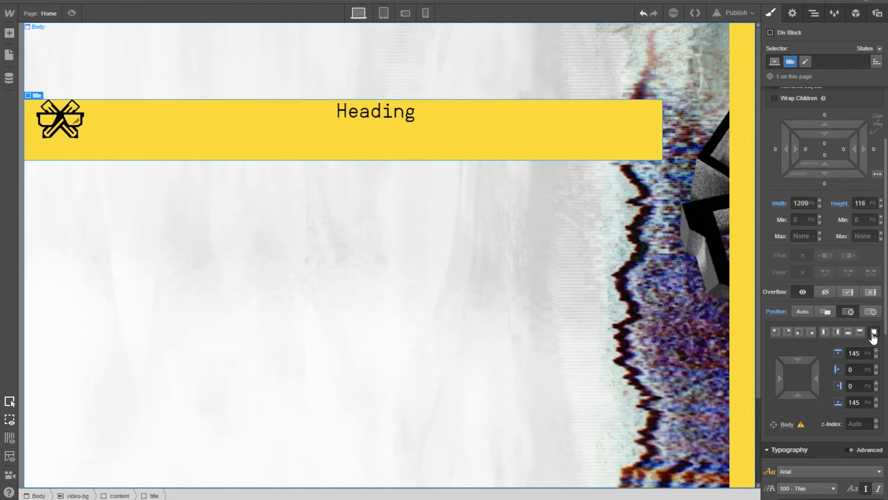
click(839, 333)
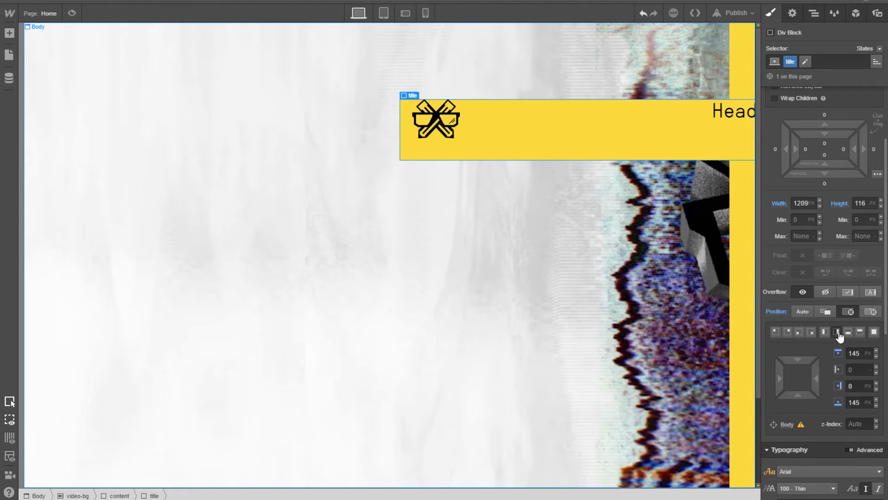
click(824, 333)
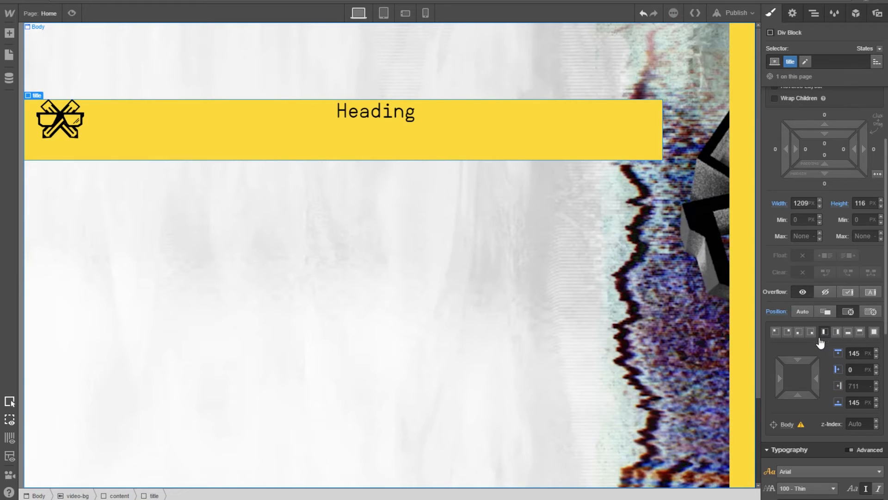
Try shifting the title div block's top offset to 138 px, and undo the change.
scroll(823, 345, down, 4)
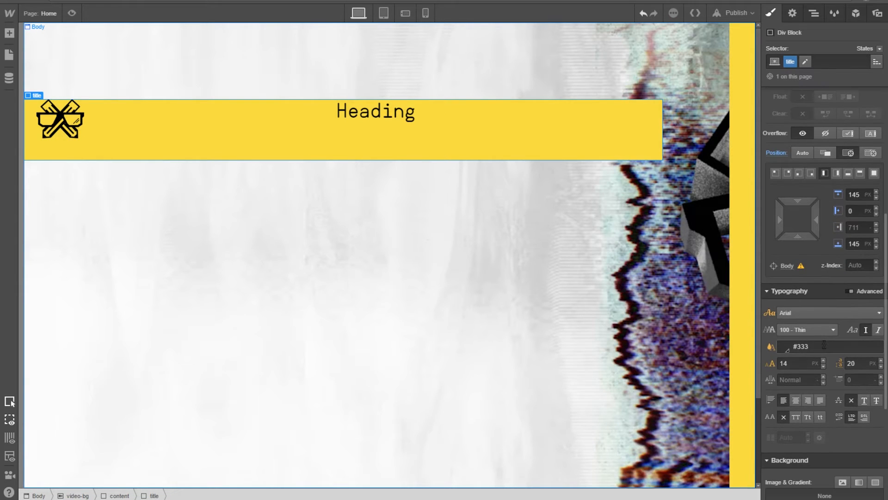
scroll(824, 343, up, 3)
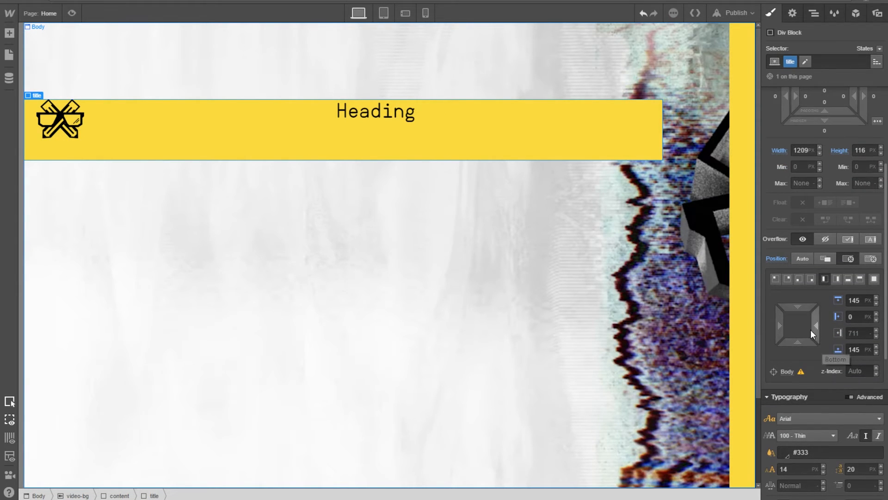
drag(798, 307, 800, 304)
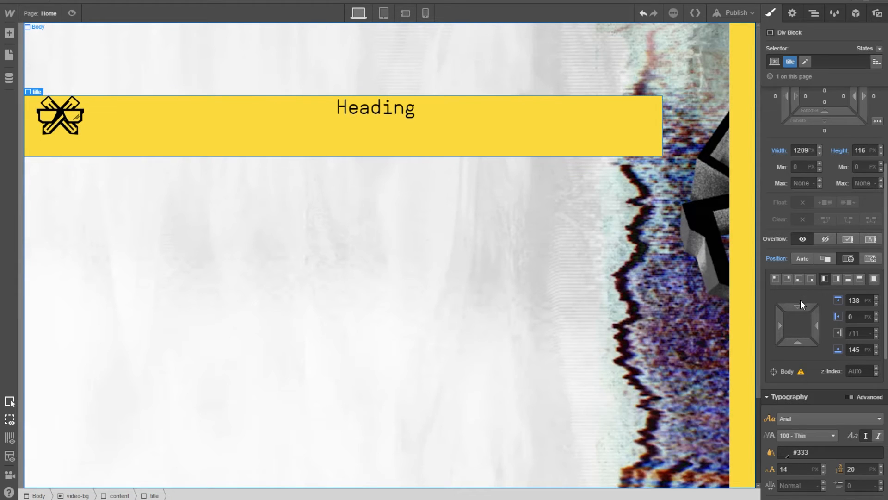
key(ctrl+z)
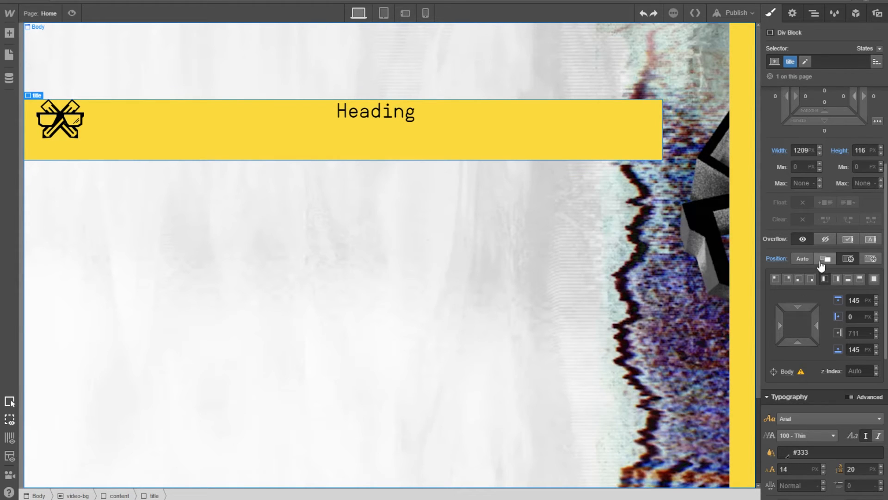
Center the title div block's flex children vertically.
scroll(826, 245, up, 4)
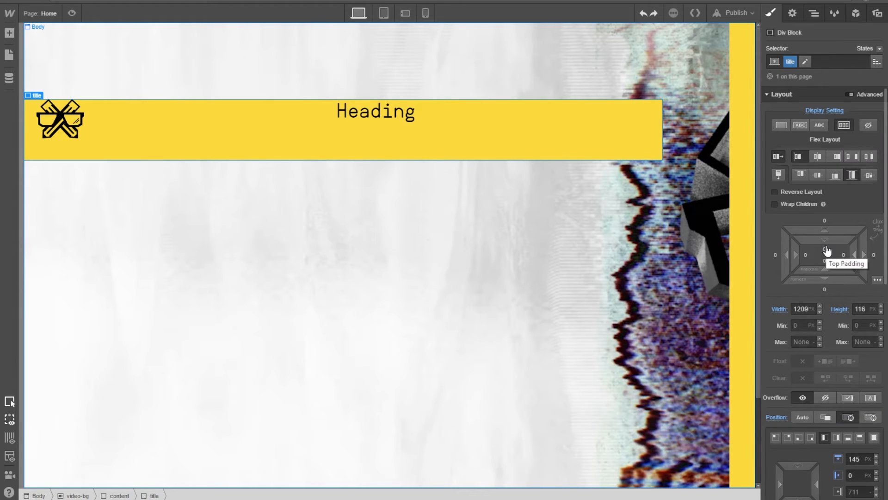
click(817, 176)
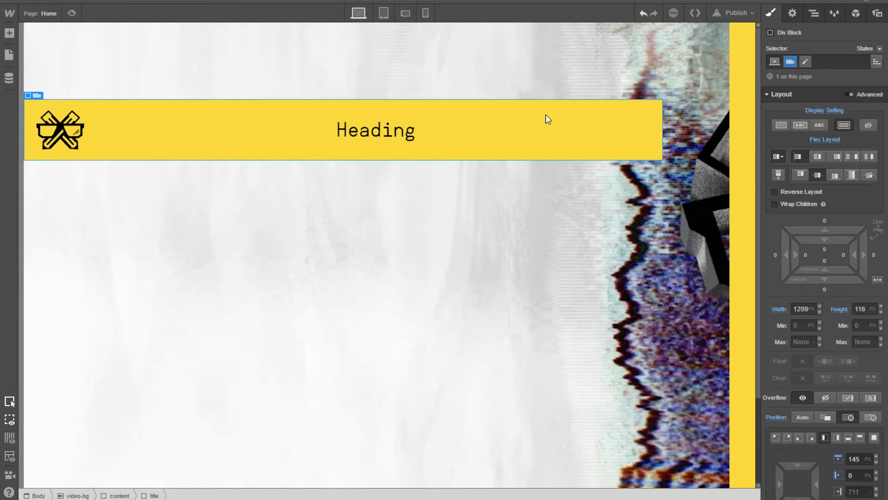
Replace the heading text in the title bar with "twitch.livespace.se".
double_click(391, 131)
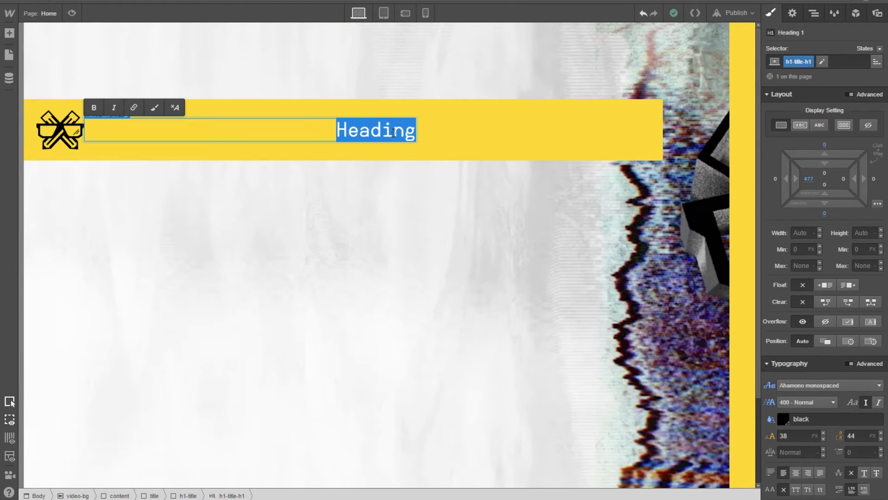
text(twitch)
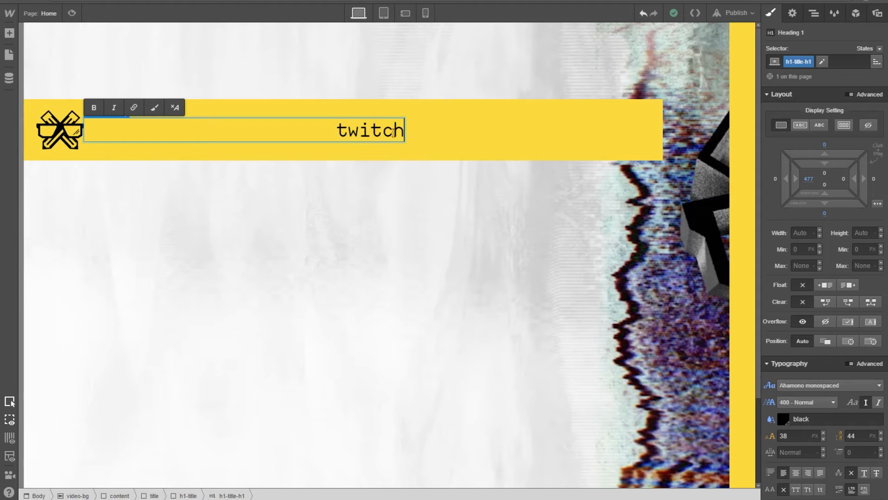
text(.livespace.se)
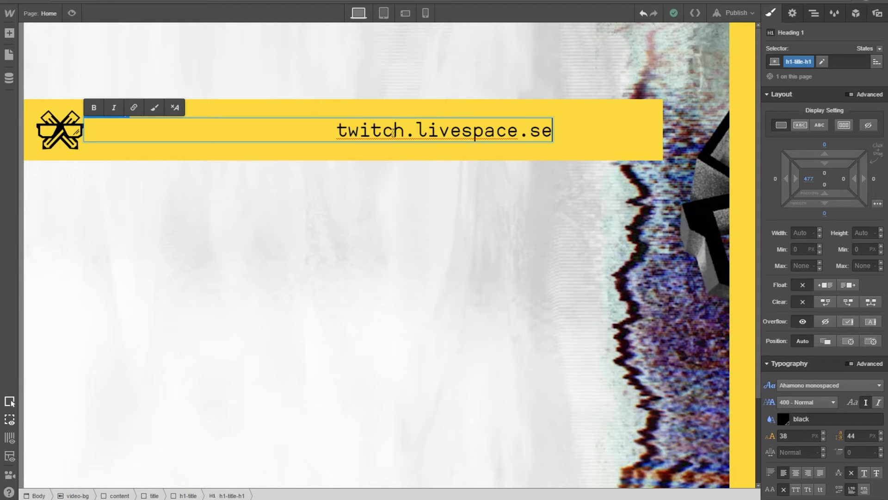
click(423, 153)
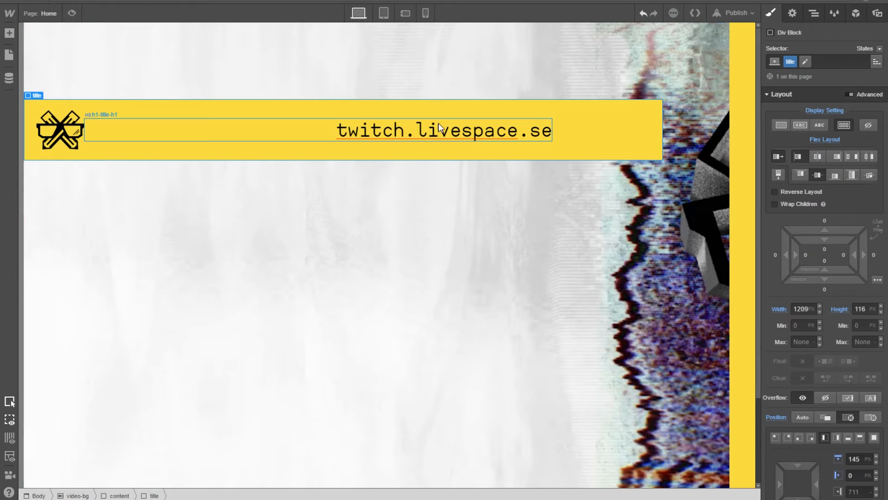
click(391, 172)
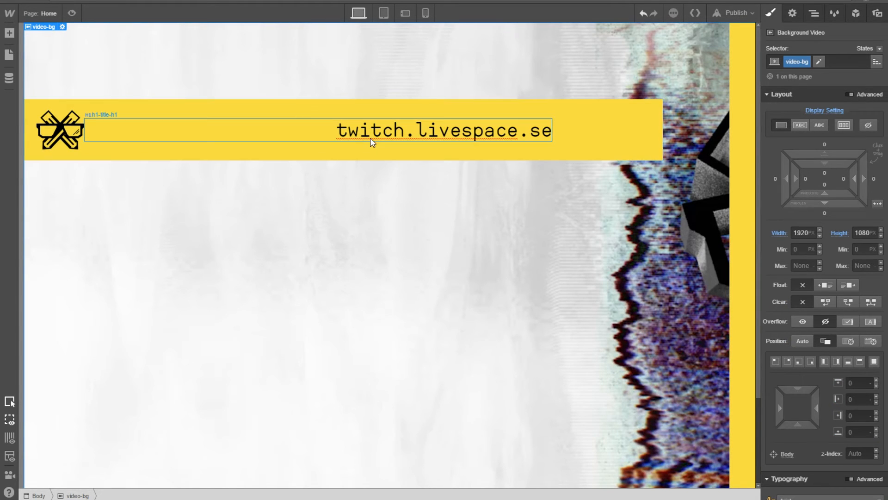
double_click(391, 131)
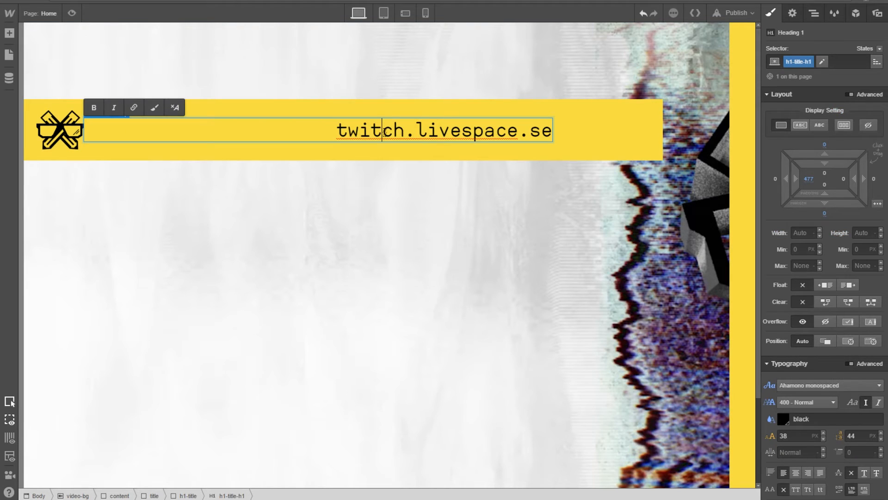
click(389, 103)
click(336, 184)
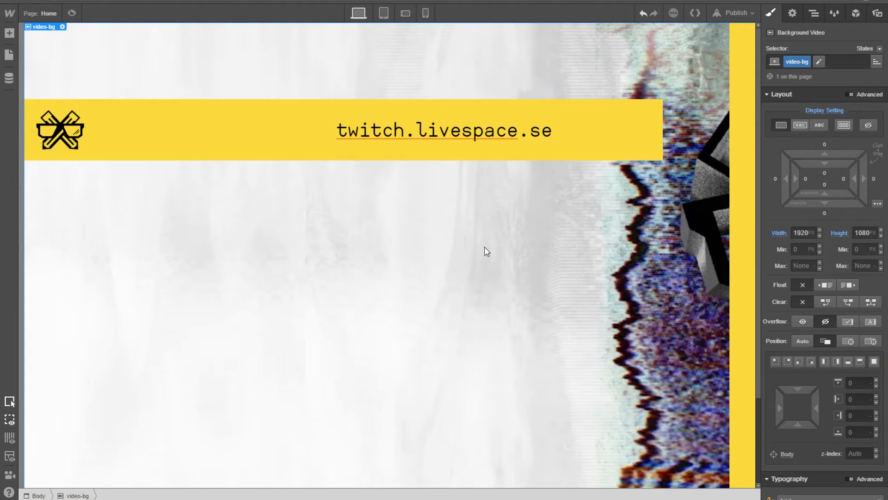
Switch to Photoshop, examine the layout elements below the title bar, and return to the Webflow Designer.
key(alt+Tab)
drag(515, 261, 263, 237)
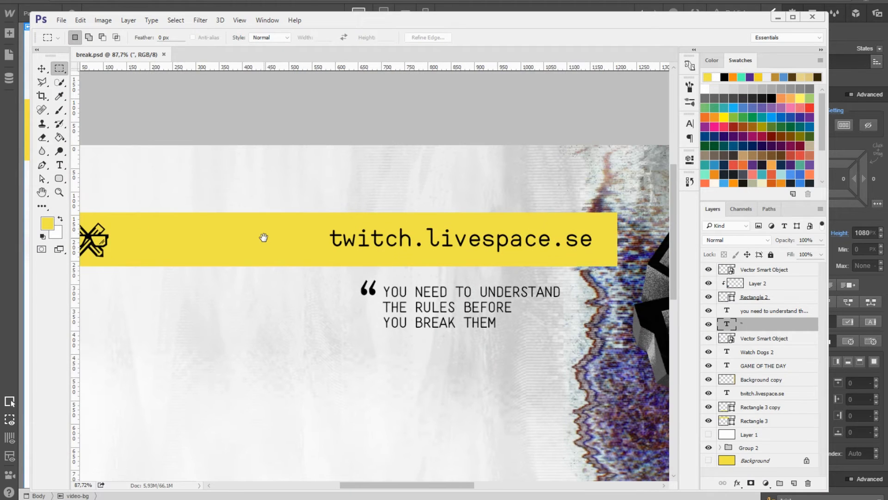
scroll(438, 263, down, 2)
drag(529, 276, 509, 156)
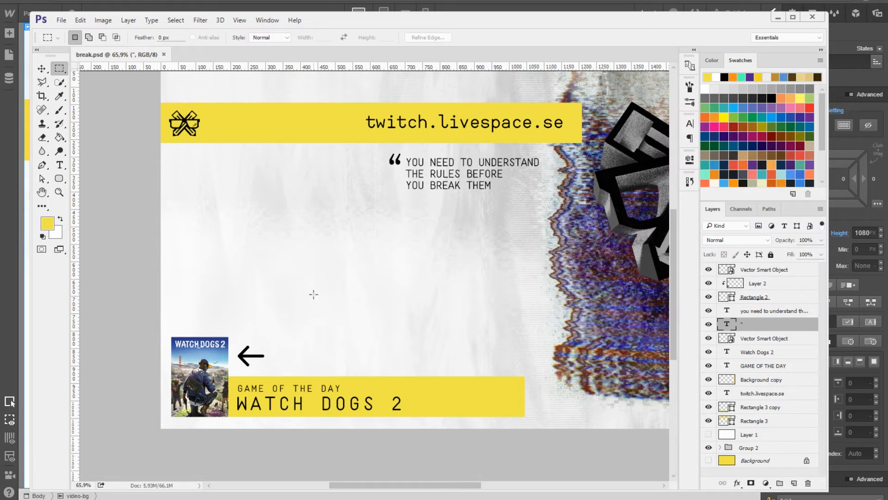
click(478, 9)
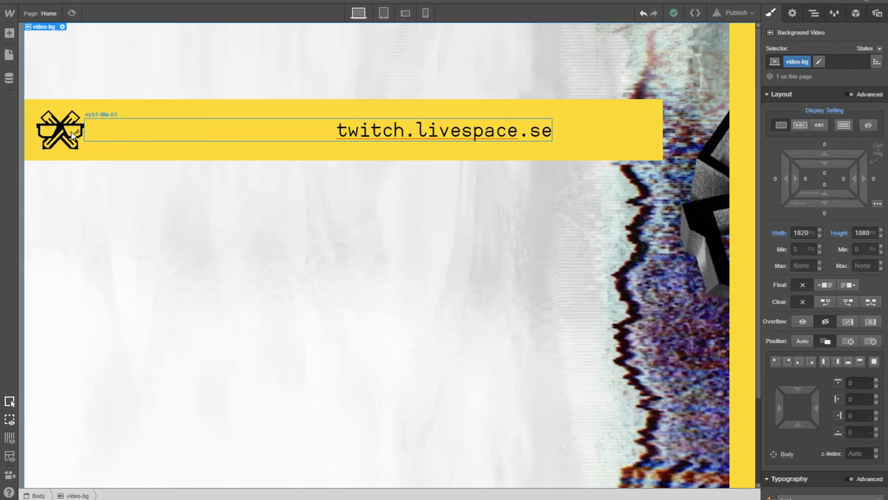
Add a new div block inside the content element, below the title div block.
click(815, 18)
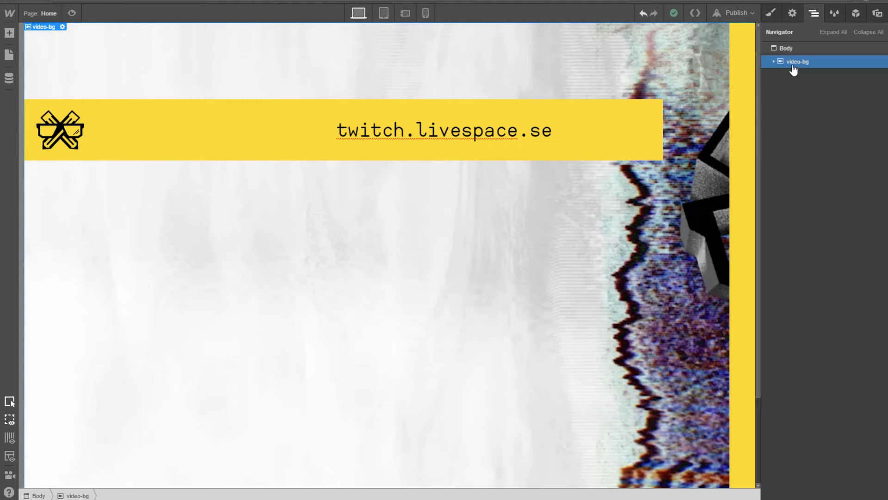
click(774, 62)
click(785, 75)
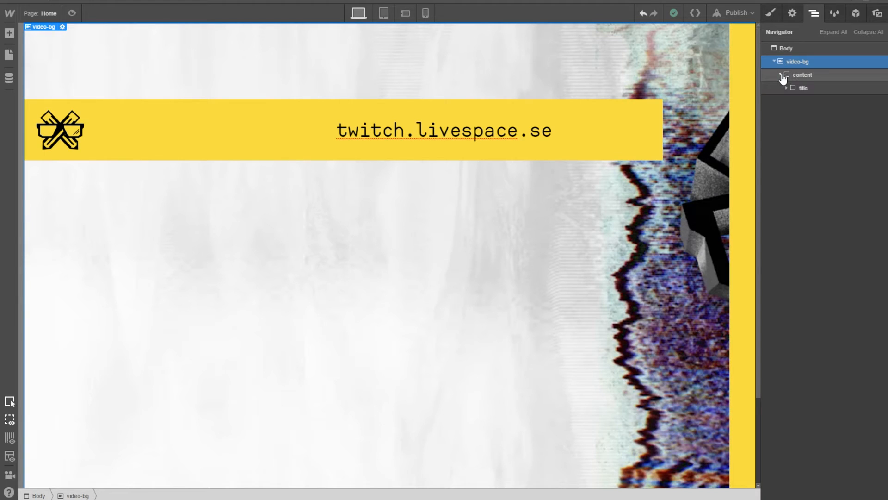
click(9, 33)
drag(43, 146, 820, 101)
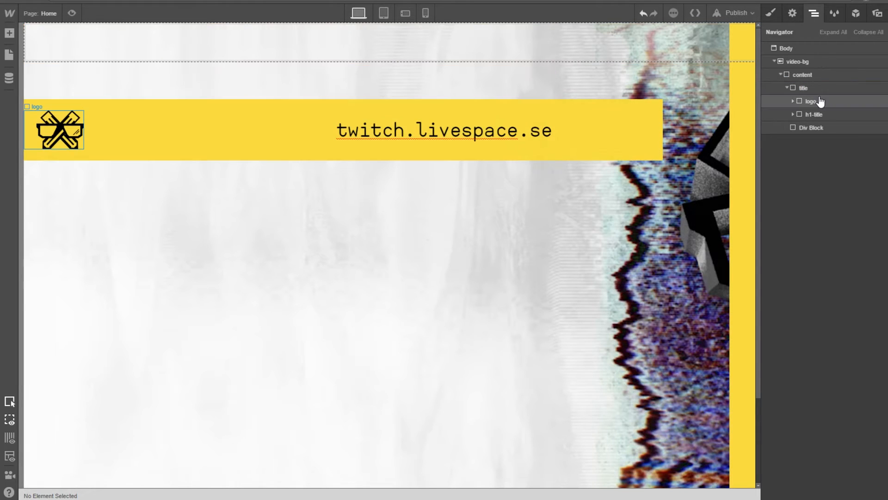
Select the new div block and give it the class "quote".
click(787, 89)
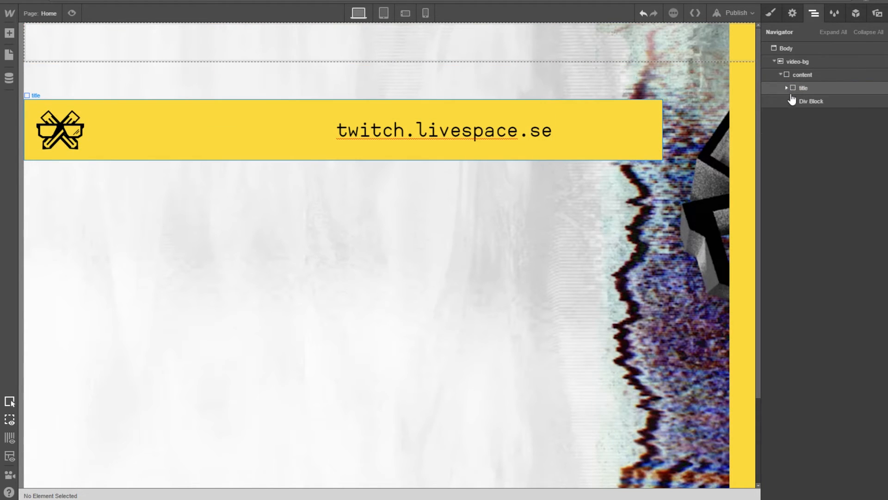
click(804, 103)
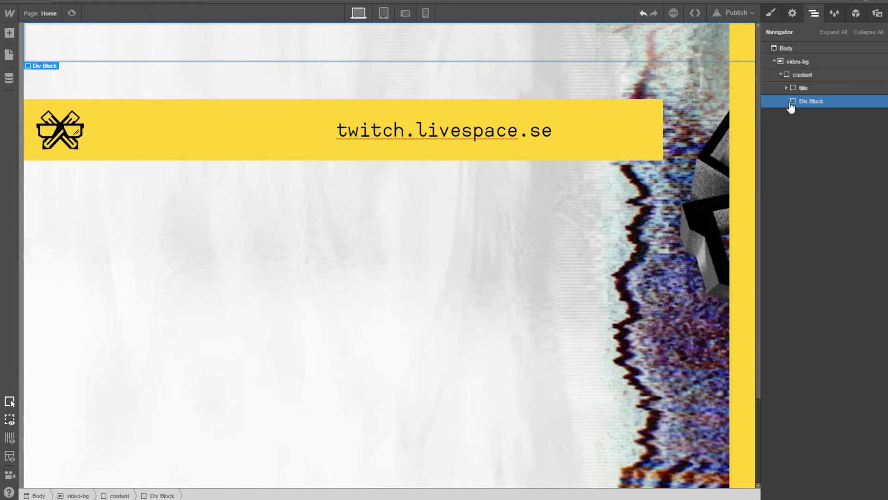
click(794, 14)
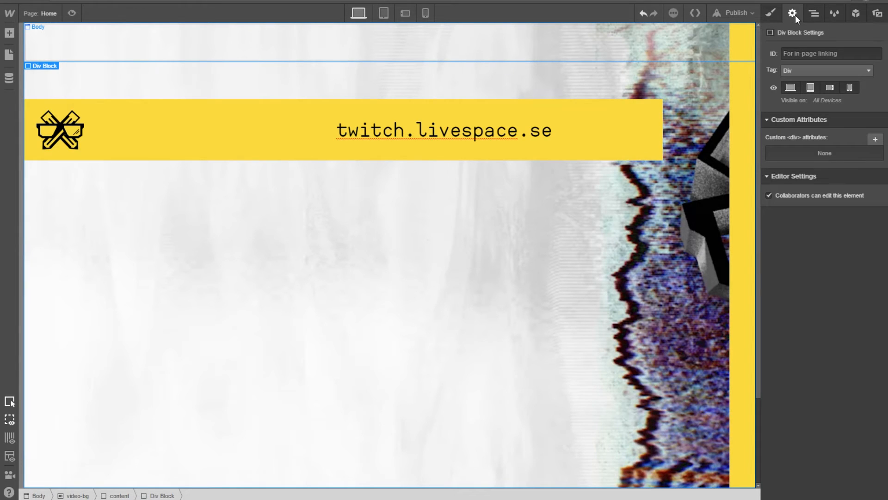
click(768, 18)
click(798, 62)
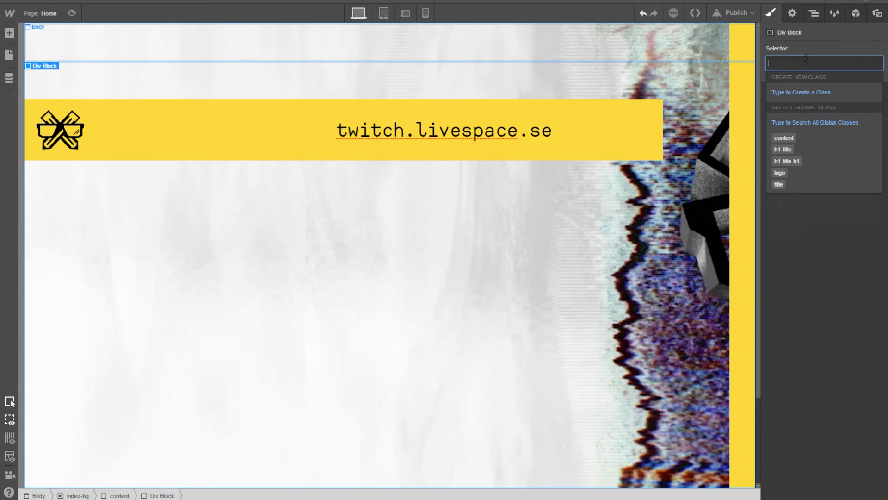
text(quote)
key(Return)
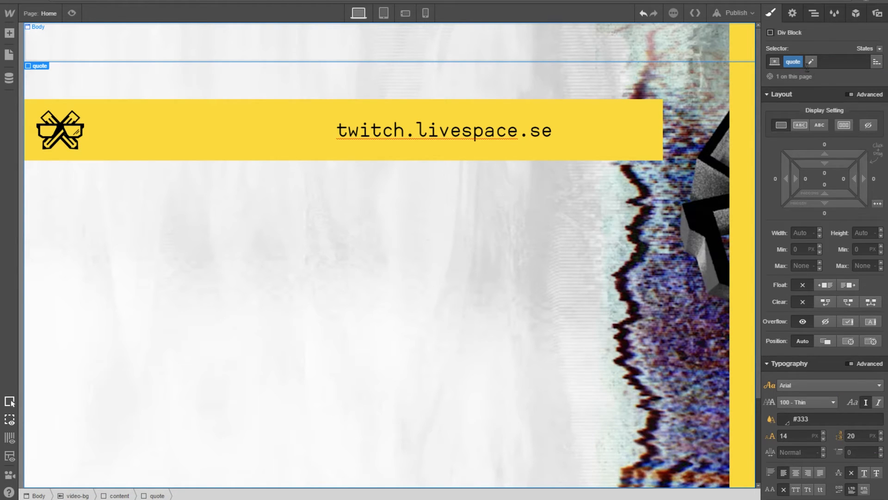
Rename the new div block's class to "quote-content" and set its position to absolute.
click(799, 63)
click(781, 65)
click(782, 65)
click(789, 64)
click(780, 64)
click(774, 78)
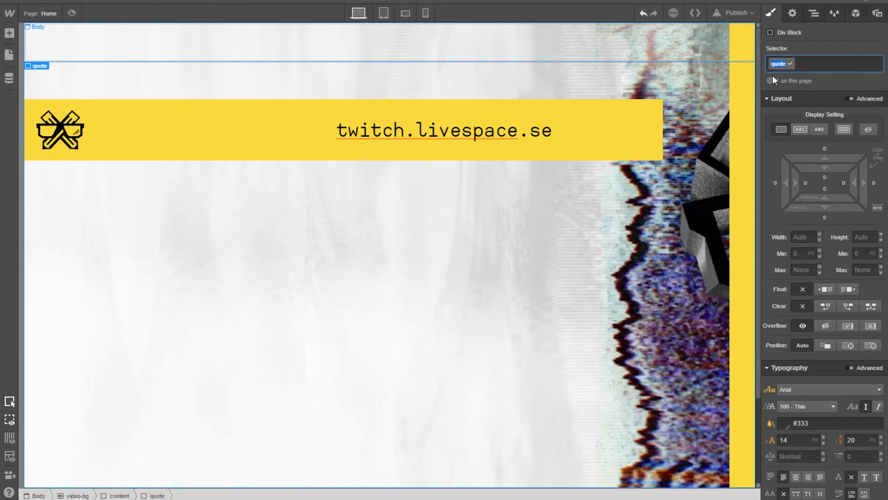
text(e-content)
key(Return)
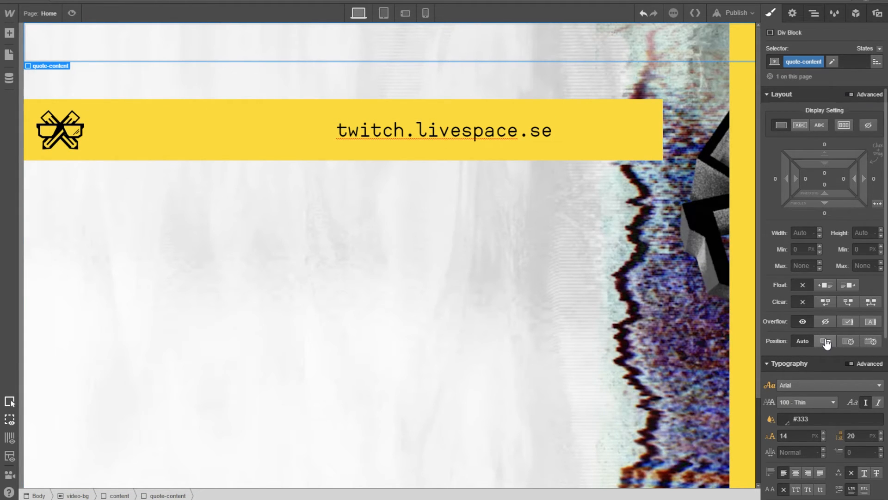
click(845, 342)
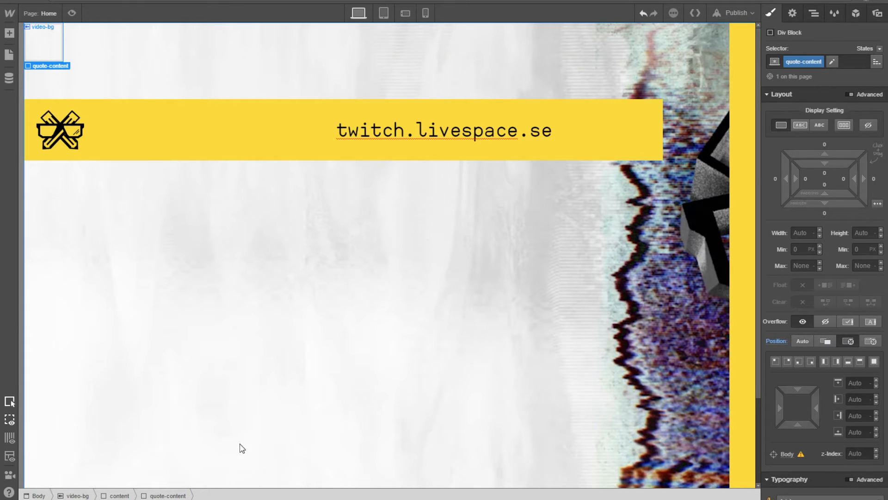
Switch to Photoshop, measure the quote's distance from the canvas top with a marquee selection, and return to the Webflow Designer.
click(217, 499)
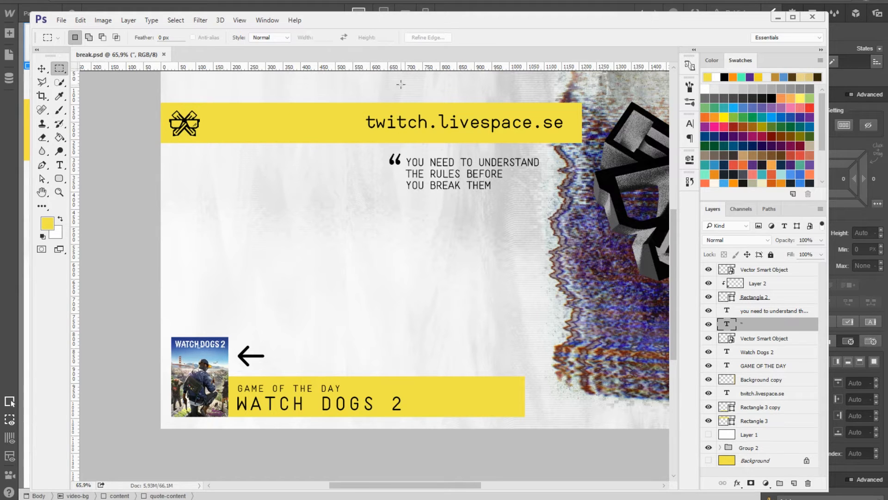
scroll(398, 79, up, 3)
drag(396, 128, 486, 228)
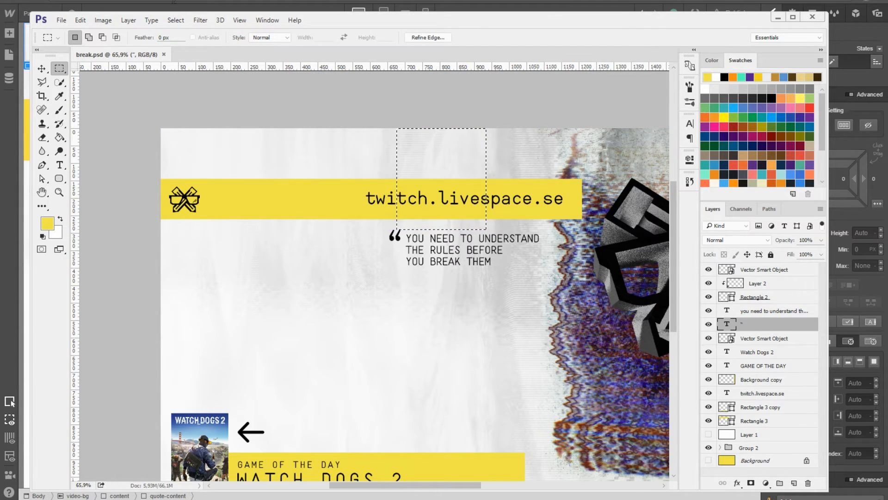
click(174, 2)
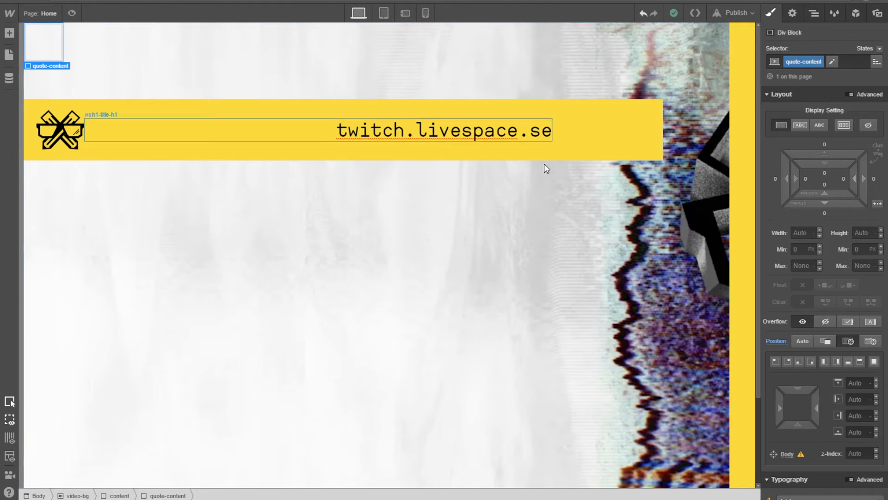
Set the quote-content block's top offset to 290 px.
click(856, 382)
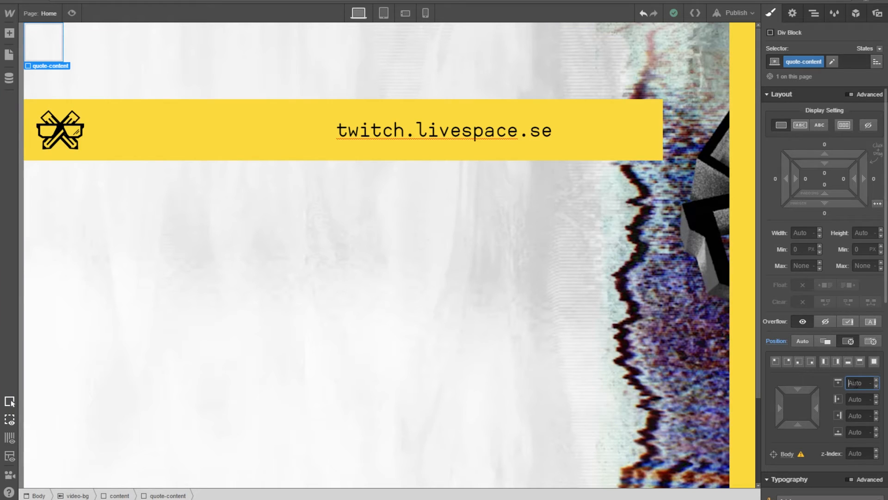
text(290)
click(870, 340)
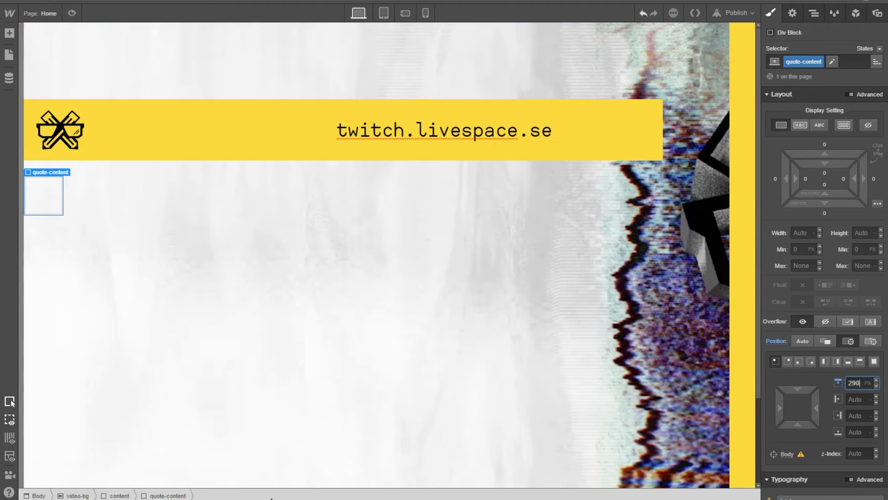
Check the quote's horizontal placement in Photoshop and, after trying 200, 600 and 800 px, set the quote-content block's left offset to 650 px.
click(77, 499)
click(401, 240)
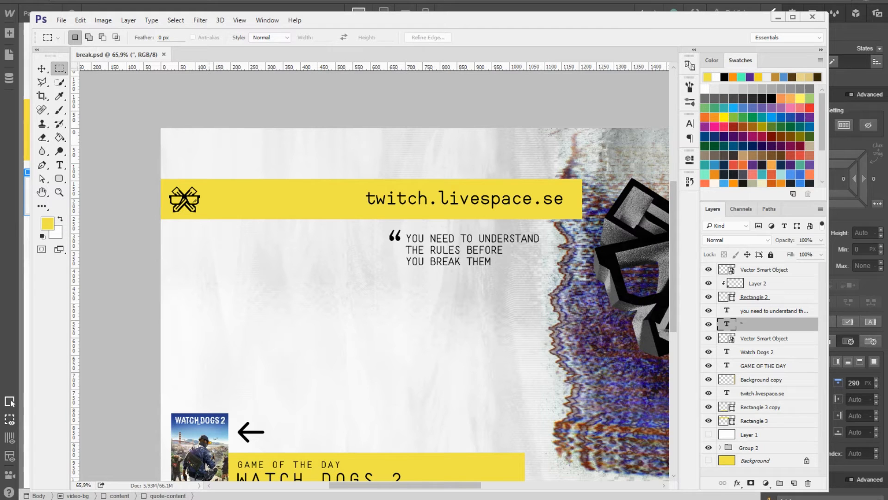
key(alt+Tab)
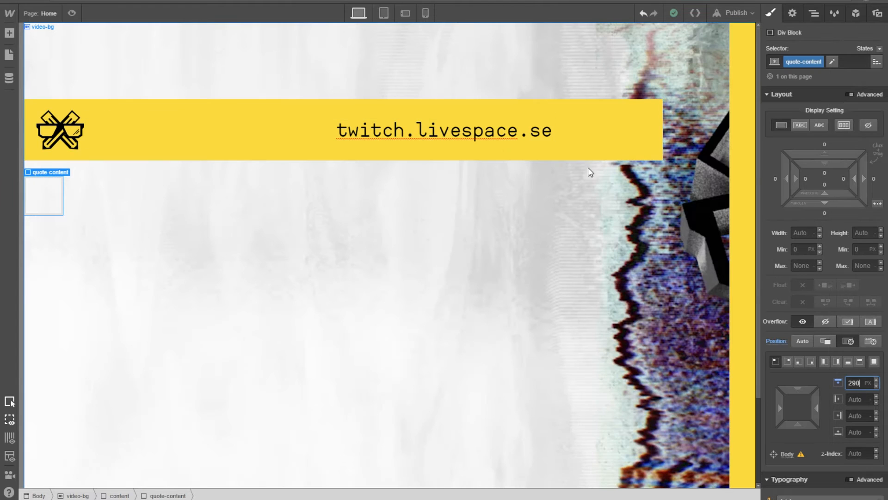
click(853, 399)
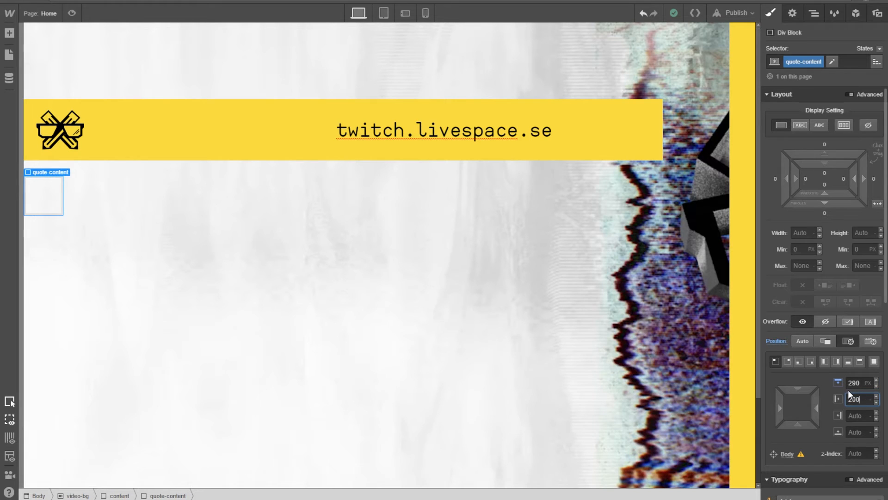
key(Return)
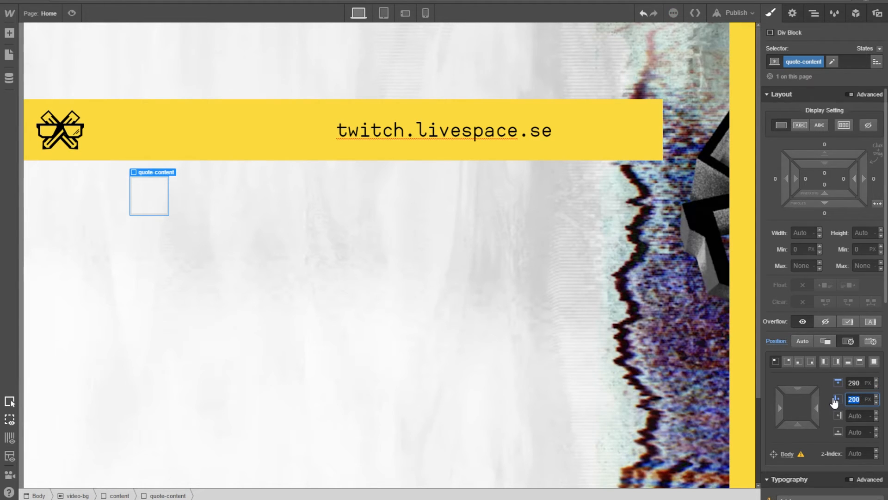
text(600)
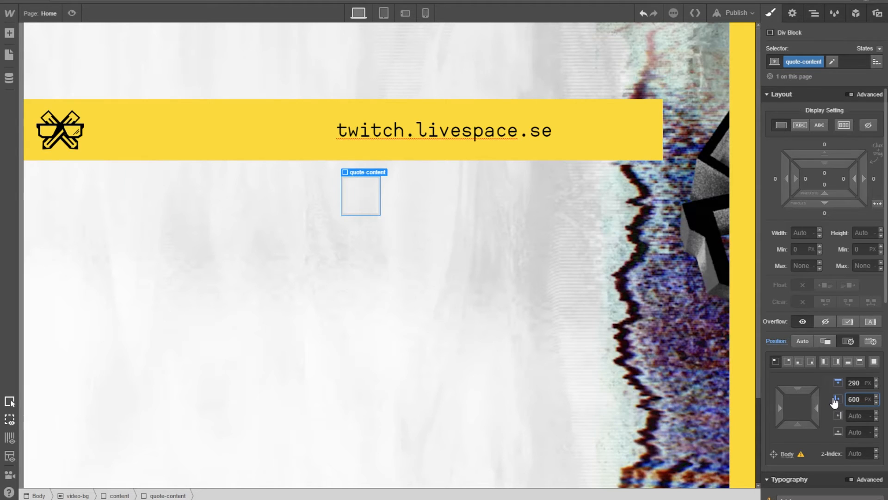
key(Return)
key(Return)
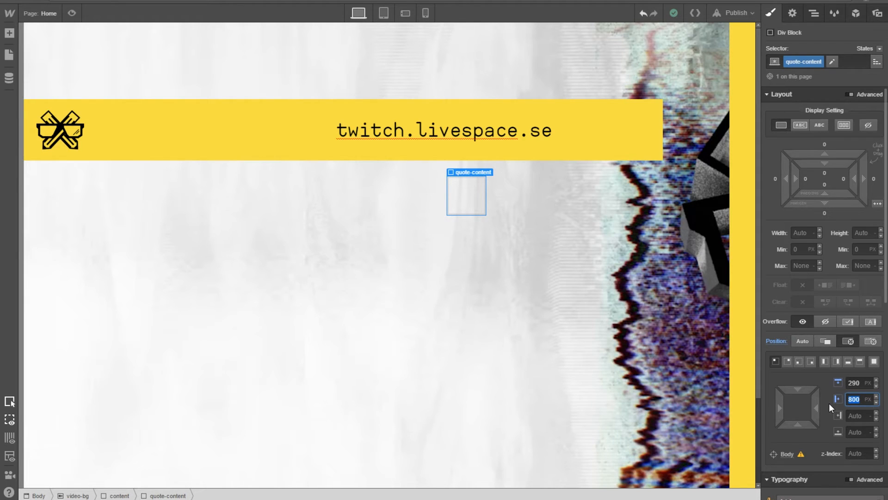
text(650)
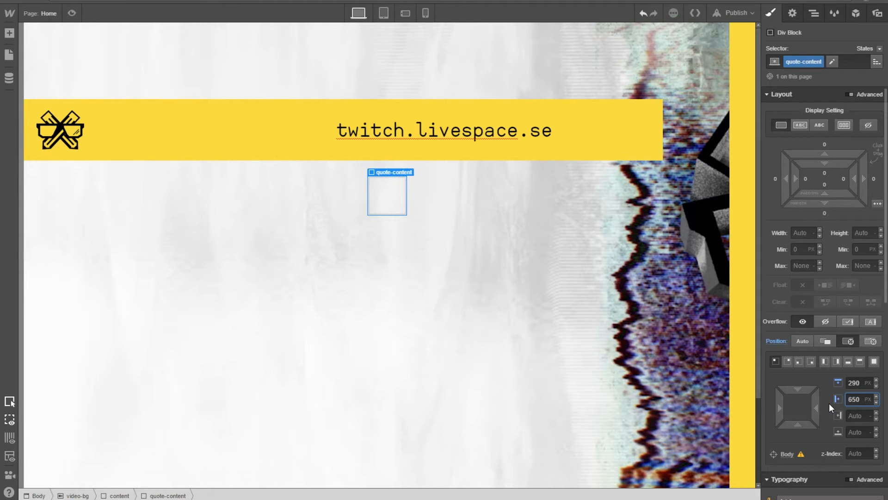
click(396, 195)
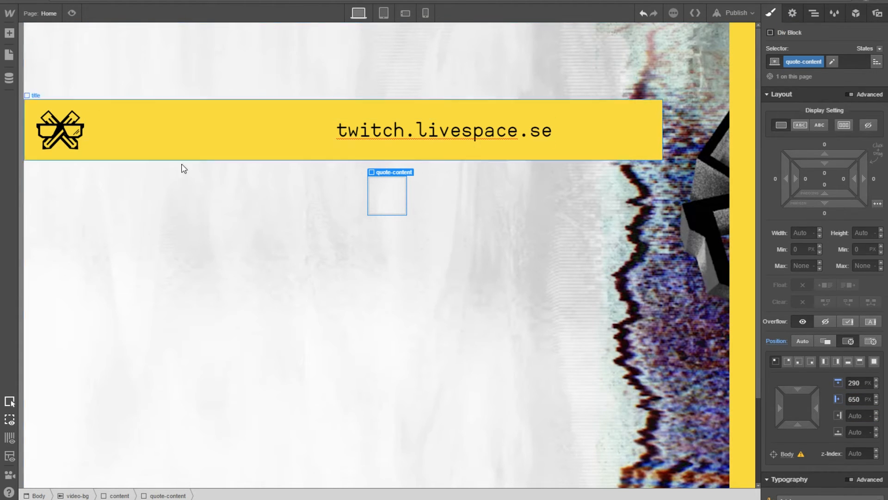
Add a new div block inside the quote-content block.
click(815, 15)
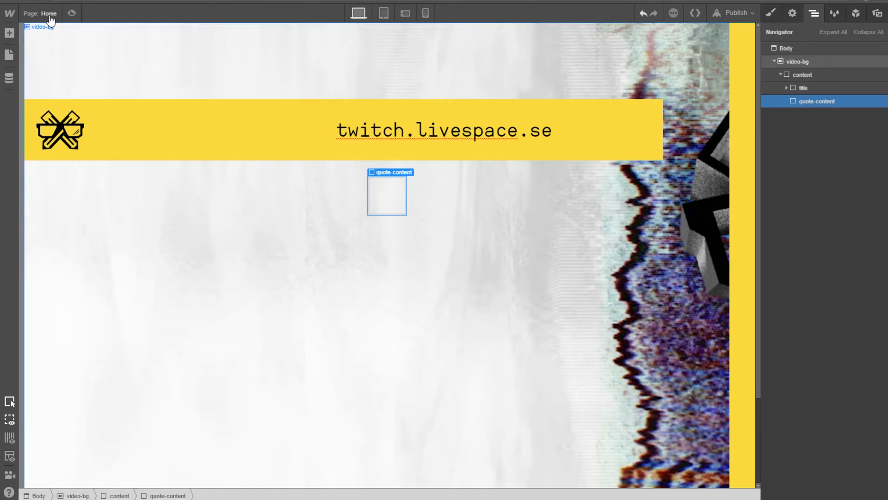
click(9, 33)
drag(37, 146, 816, 110)
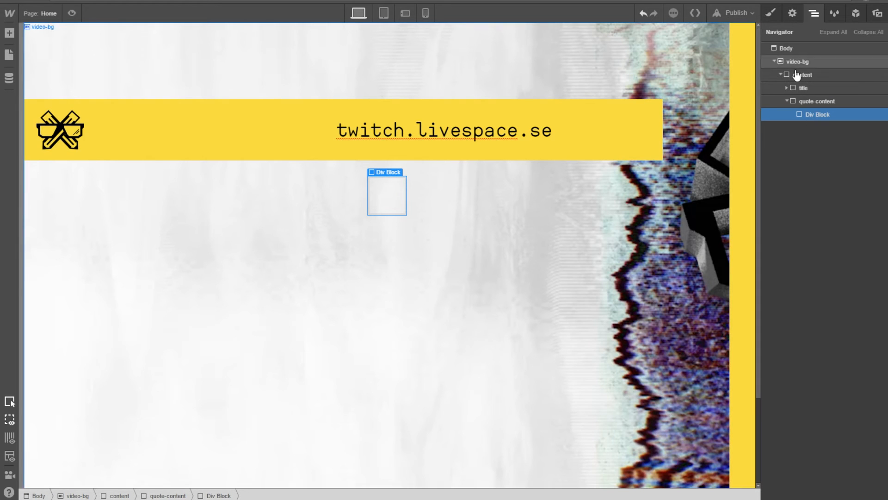
Give the new div block inside quote-content the class "quote-mark".
click(792, 17)
click(771, 13)
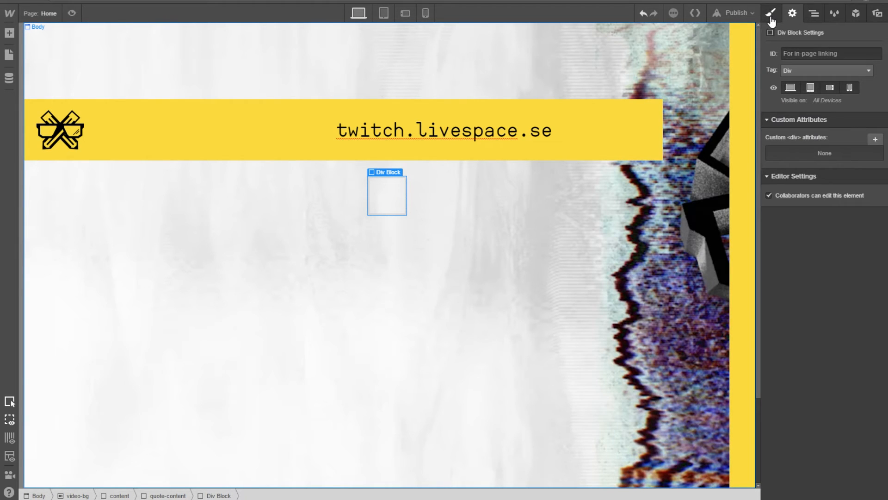
click(811, 63)
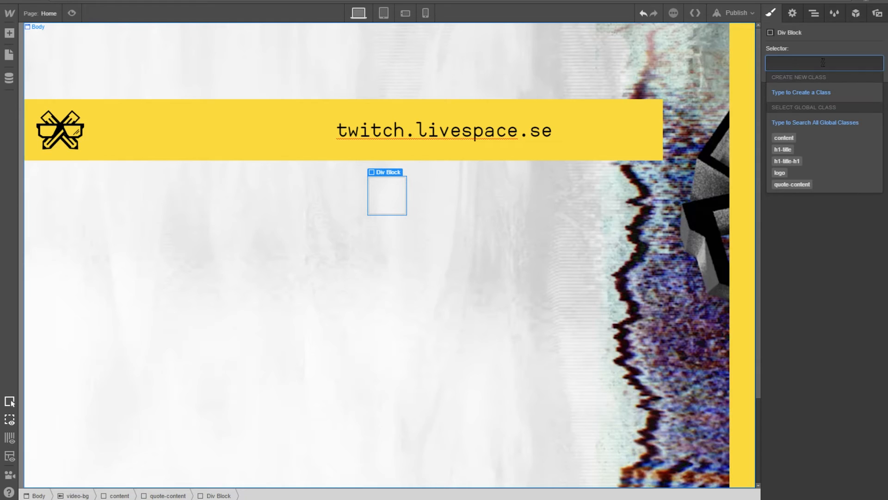
text(quote-m)
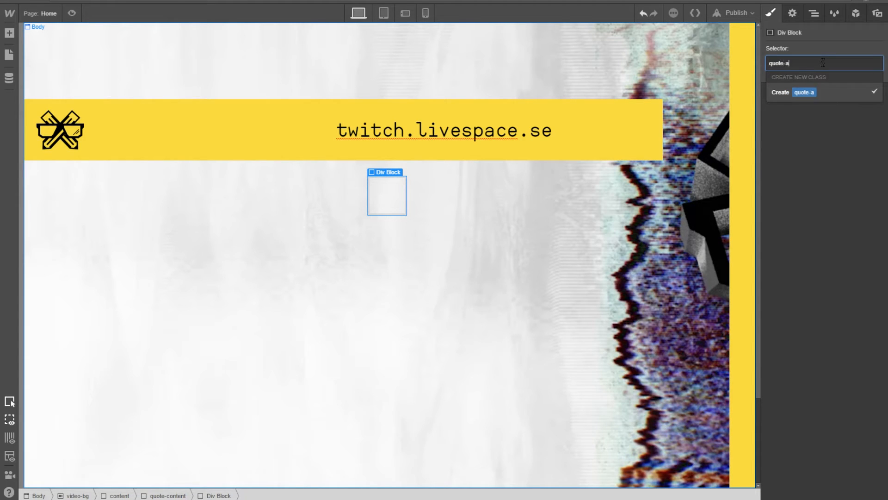
text(ark)
key(Return)
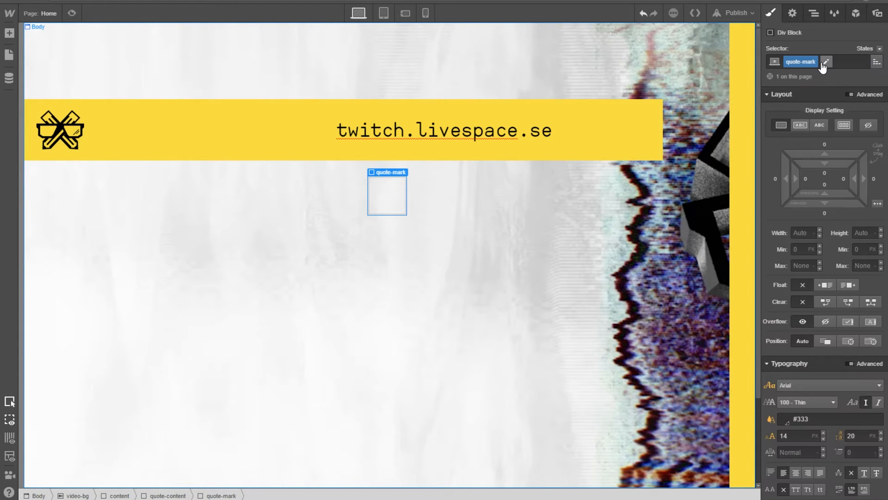
Add a second div block inside quote-content and arrange it directly below quote-mark at the same level.
click(814, 14)
click(9, 34)
drag(37, 142, 824, 156)
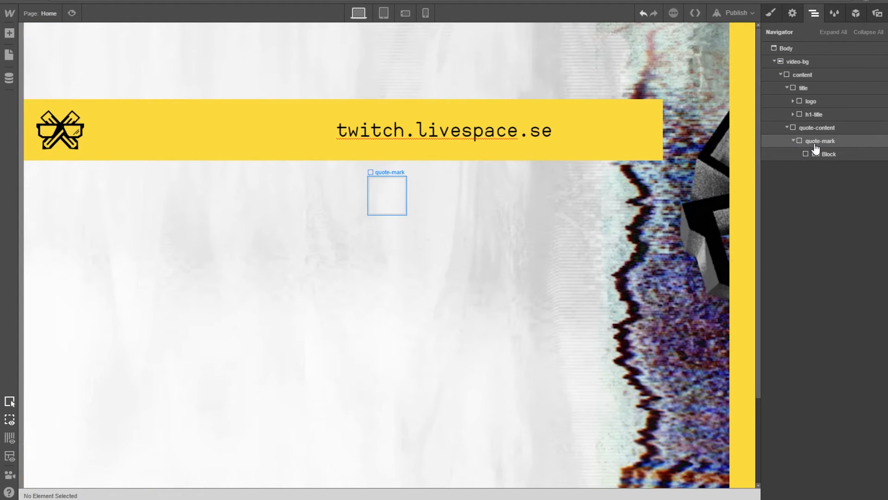
key(ctrl+z)
click(819, 154)
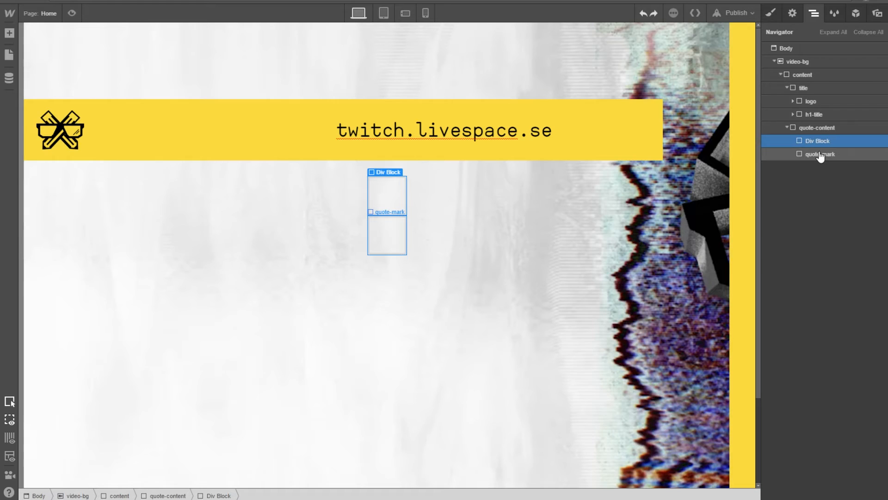
drag(819, 153, 826, 138)
click(821, 154)
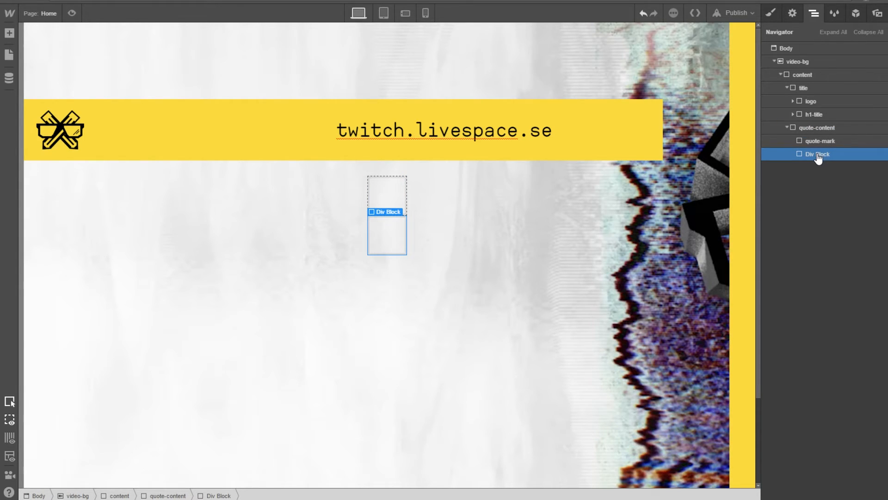
Give the div block below quote-mark the class "quote".
click(771, 12)
click(809, 63)
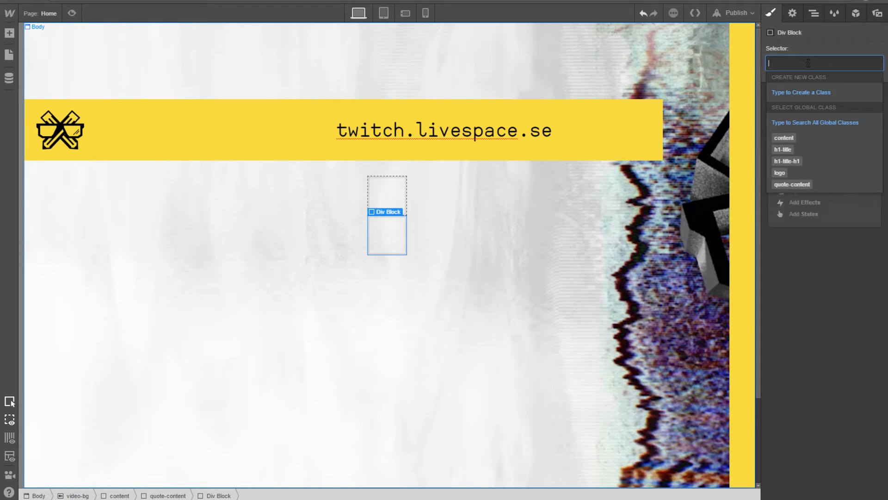
text(quote)
key(Return)
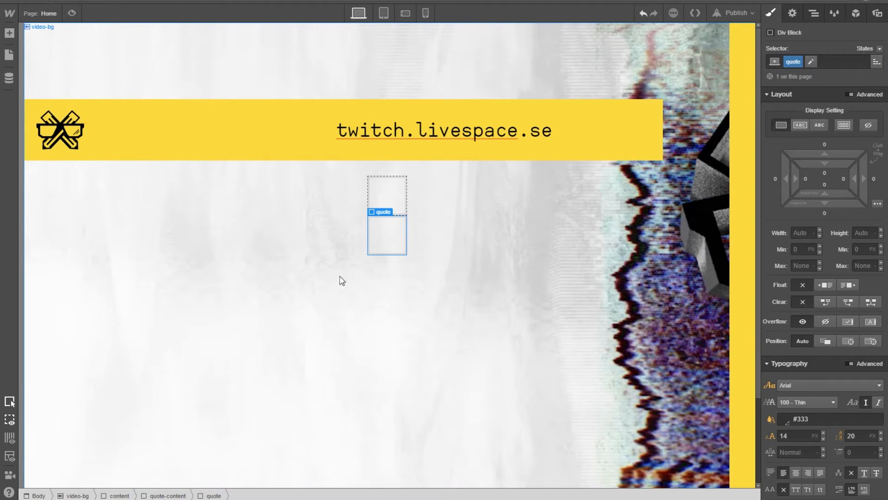
Select the quote-content block and set its display to flex so its two child blocks sit side by side.
click(814, 14)
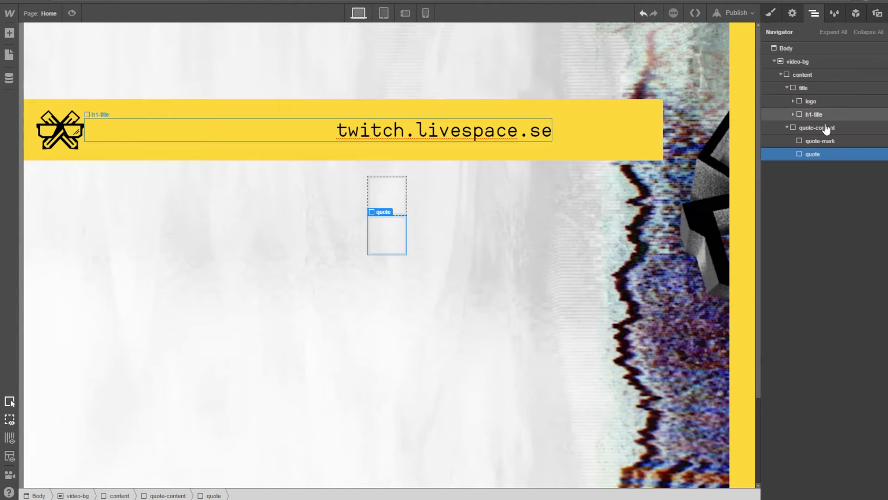
click(823, 129)
click(792, 15)
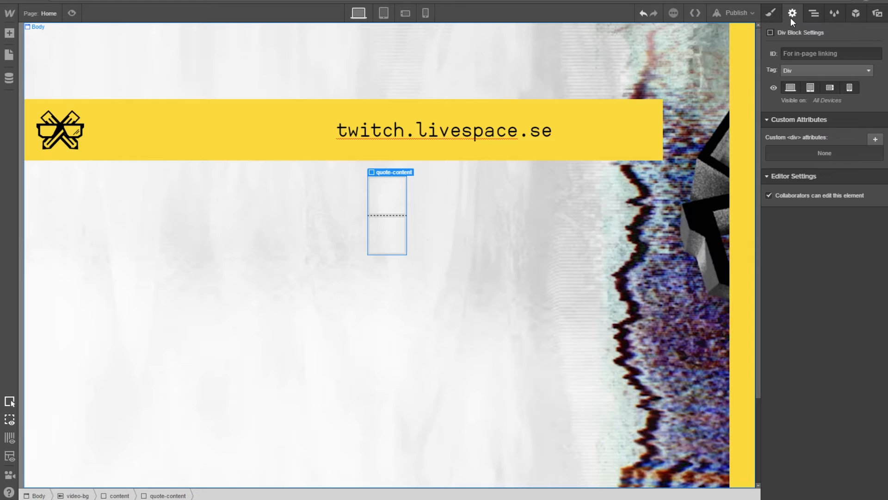
click(771, 14)
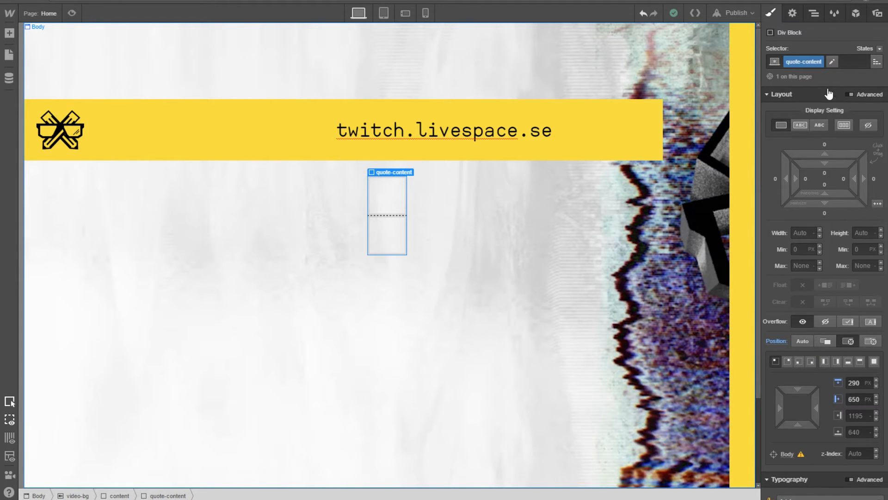
click(842, 125)
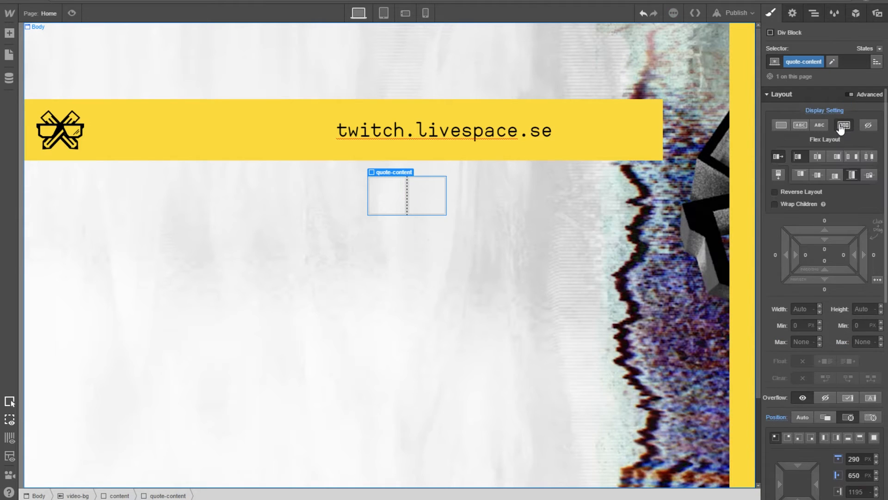
click(392, 200)
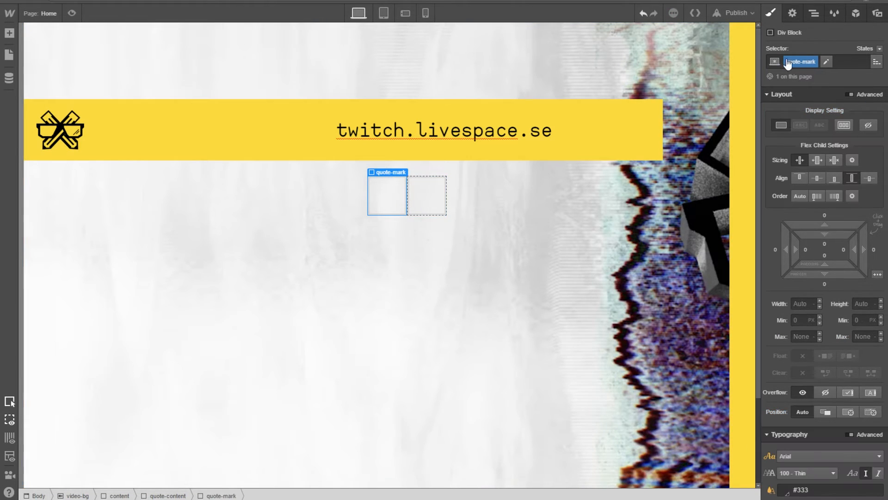
click(792, 13)
click(777, 16)
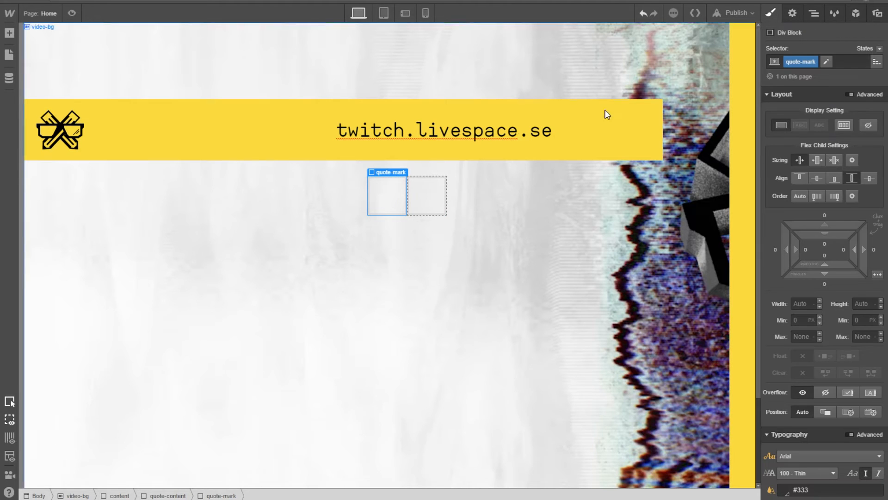
Add a heading inside the quote block, set its type to H2, and open its element settings.
click(15, 36)
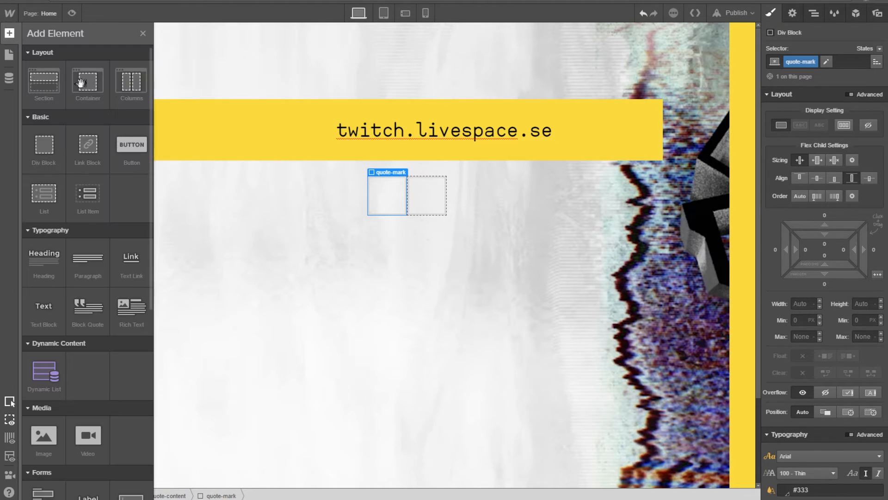
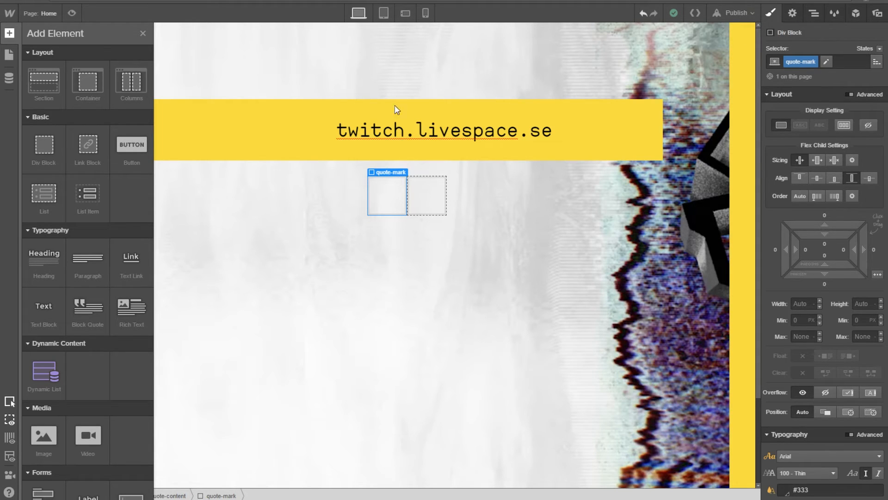
drag(47, 267, 431, 205)
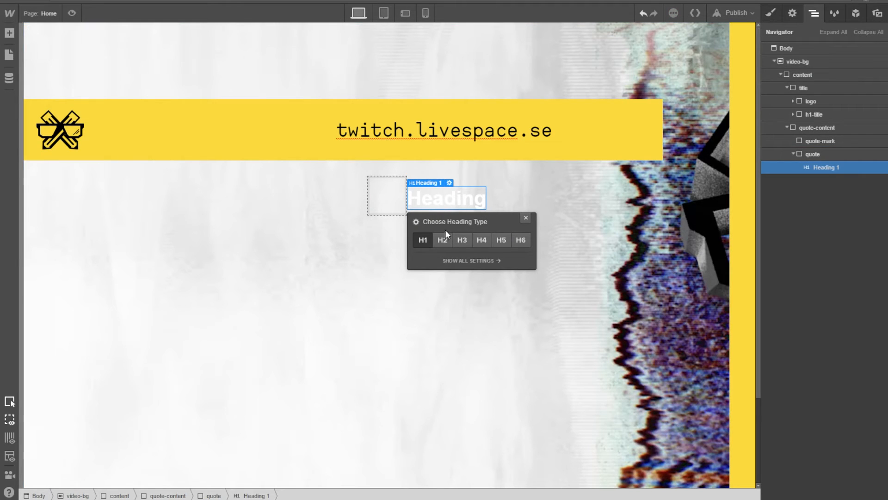
click(442, 242)
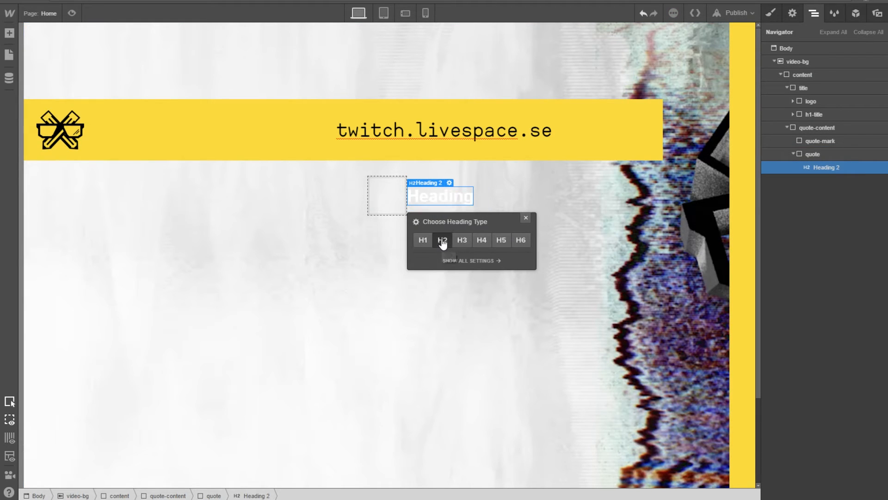
click(423, 242)
click(443, 242)
click(526, 218)
click(792, 14)
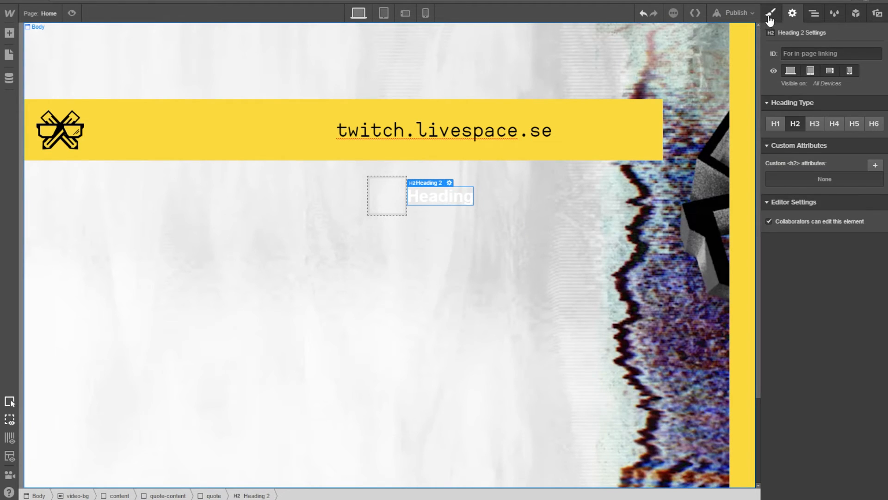
Give the H2 heading inside the quote block the class "h2-quote".
click(771, 14)
click(804, 64)
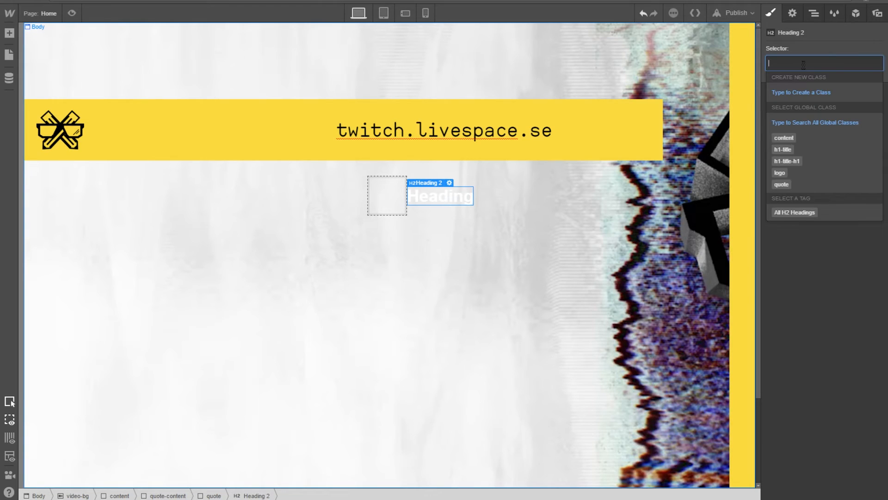
text(h2-q)
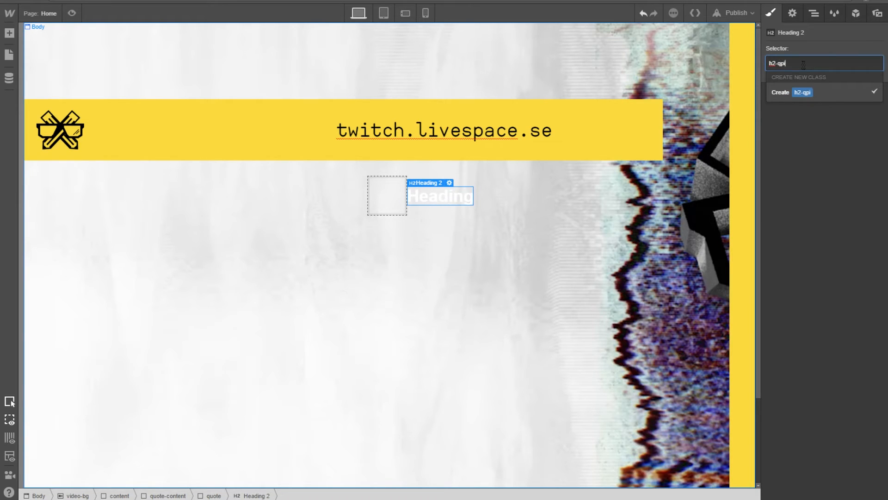
text(uote)
key(Return)
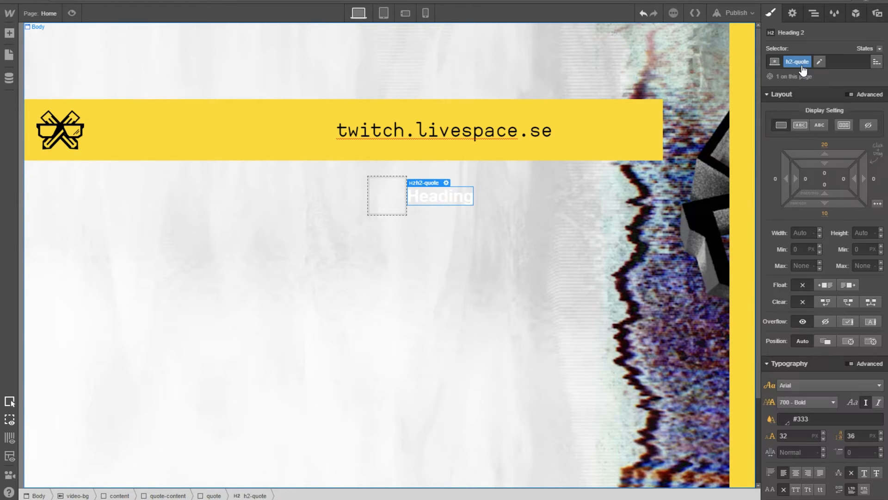
Set the h2-quote heading's font to Ahamono monospaced with the 400 - Normal weight.
scroll(828, 342, down, 5)
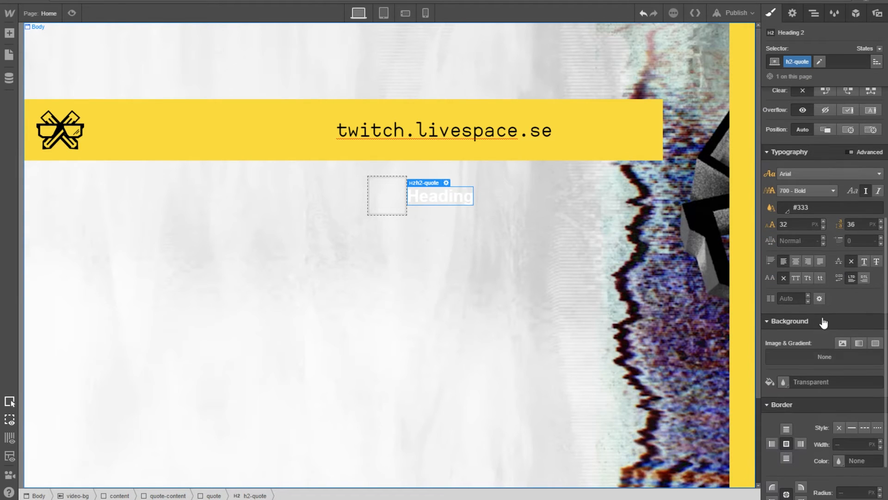
click(808, 181)
click(809, 180)
click(810, 191)
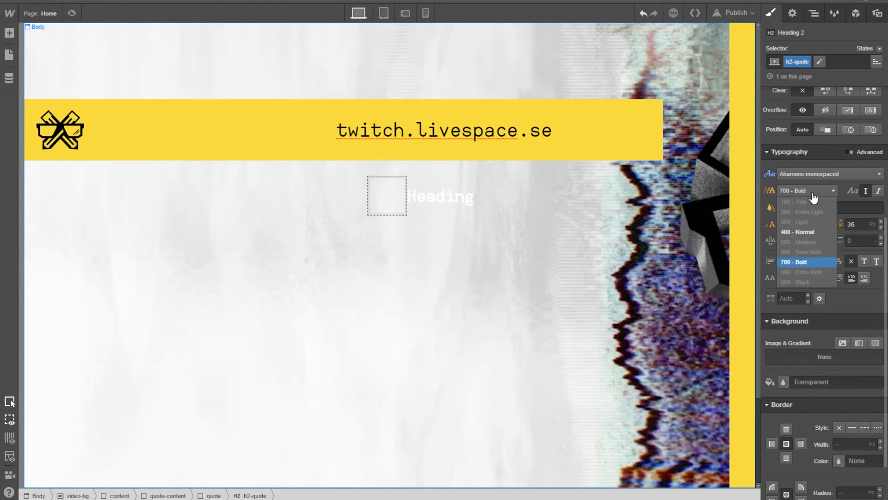
click(800, 232)
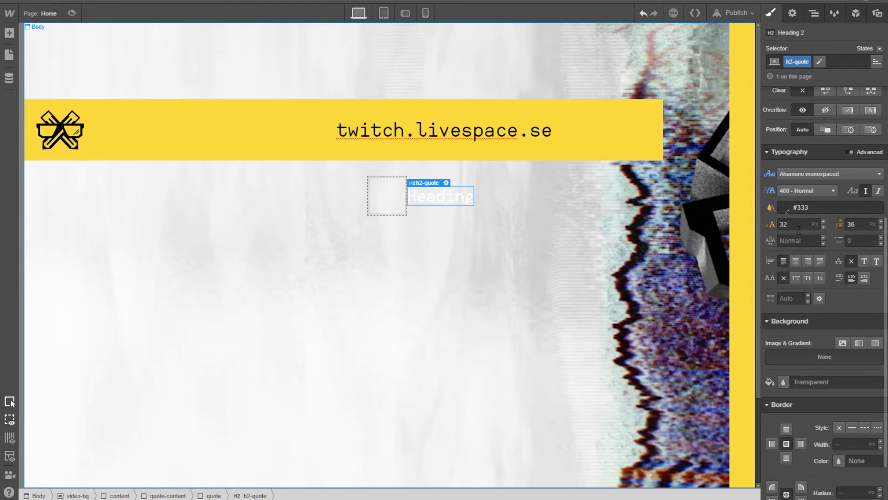
Change the h2-quote heading's text color to the black swatch.
scroll(809, 358, down, 2)
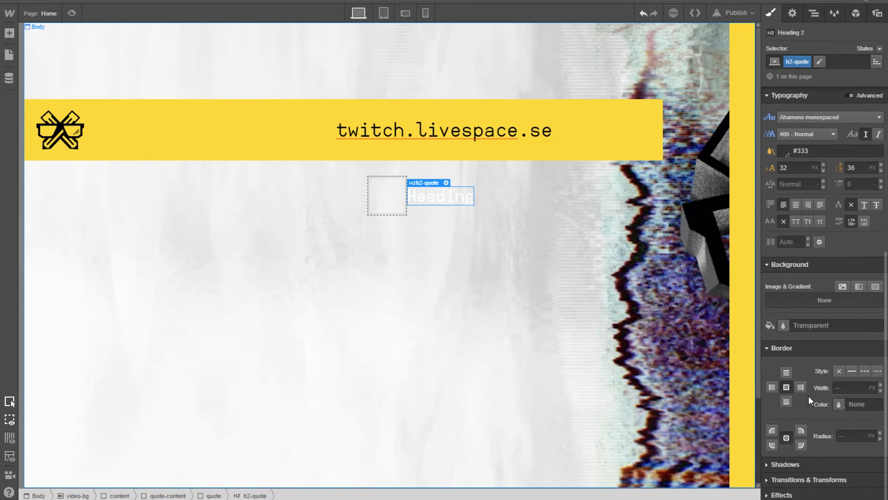
scroll(814, 338, up, 3)
scroll(815, 321, down, 3)
scroll(792, 301, up, 3)
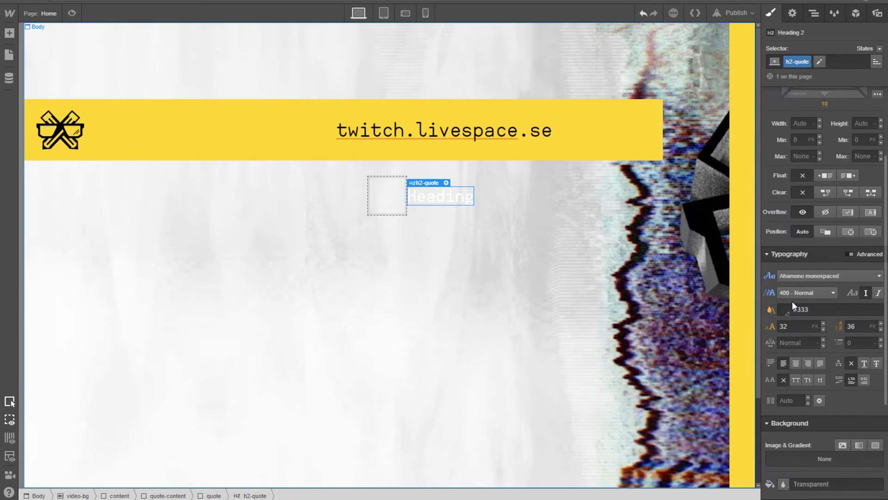
scroll(792, 301, up, 1)
scroll(795, 317, down, 2)
scroll(795, 317, down, 2)
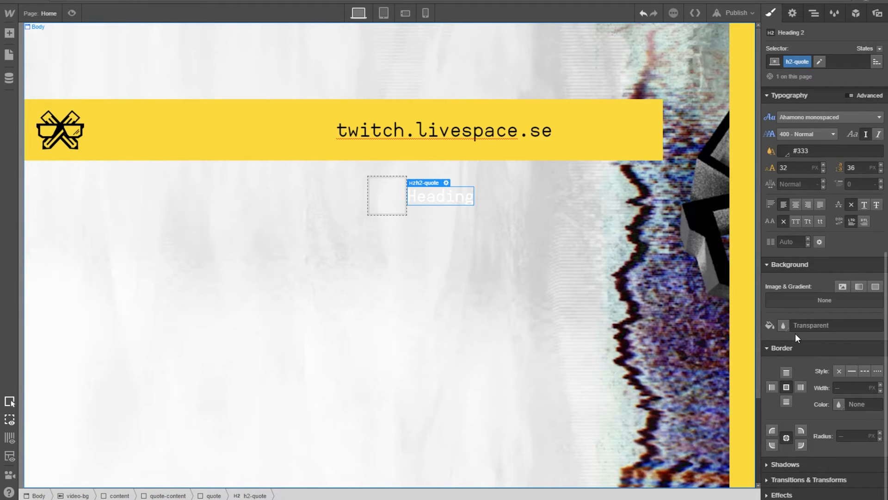
scroll(795, 333, up, 4)
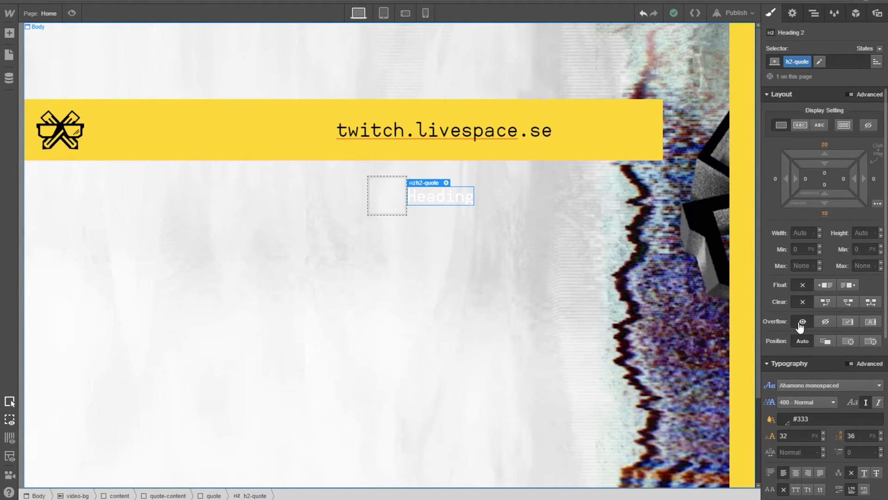
double_click(458, 200)
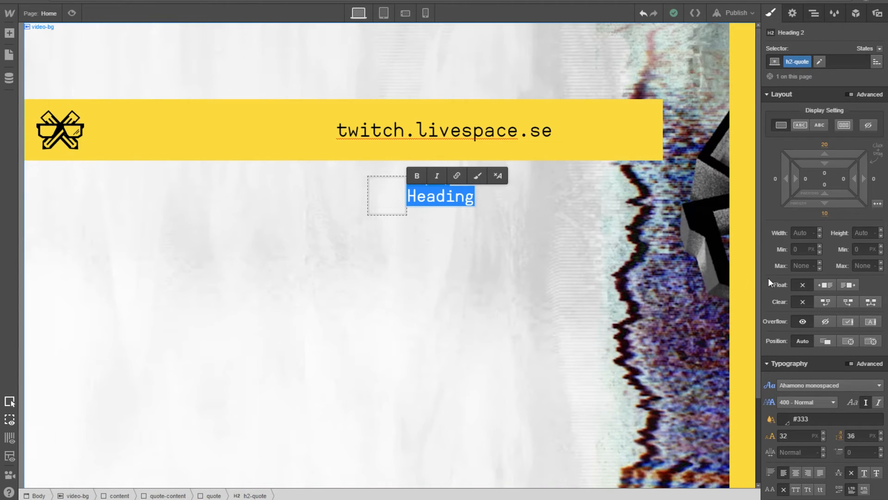
click(785, 420)
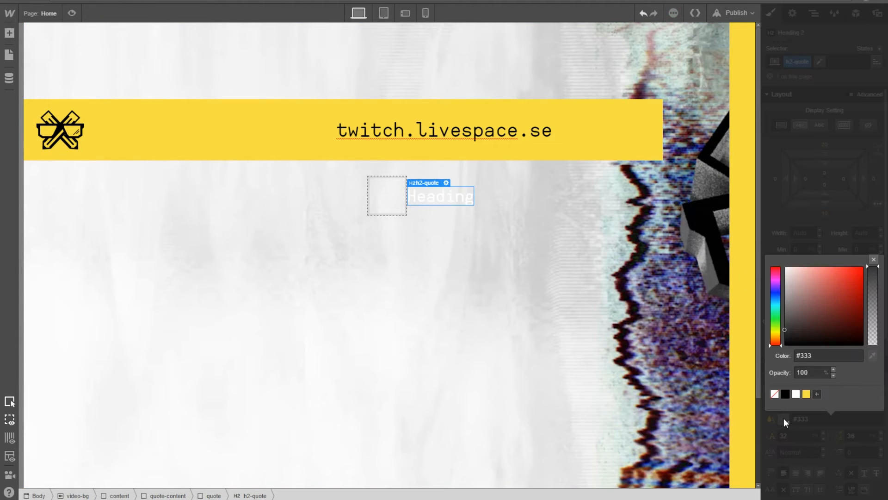
click(785, 393)
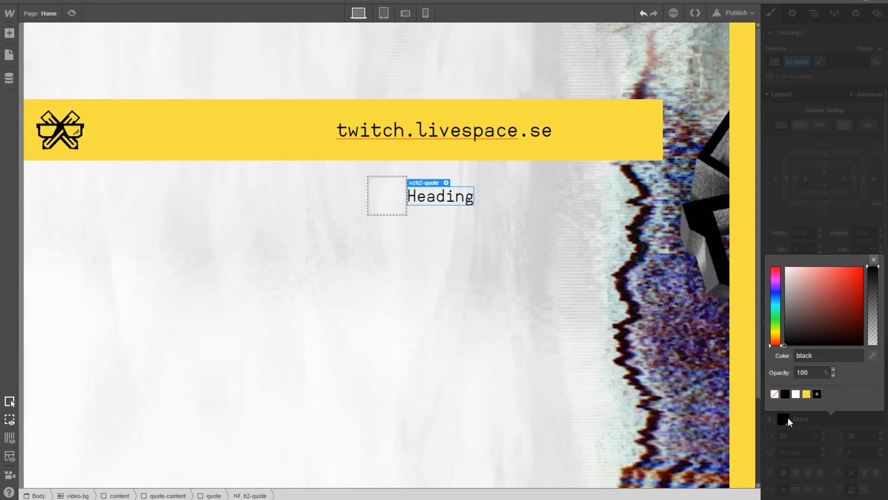
click(788, 417)
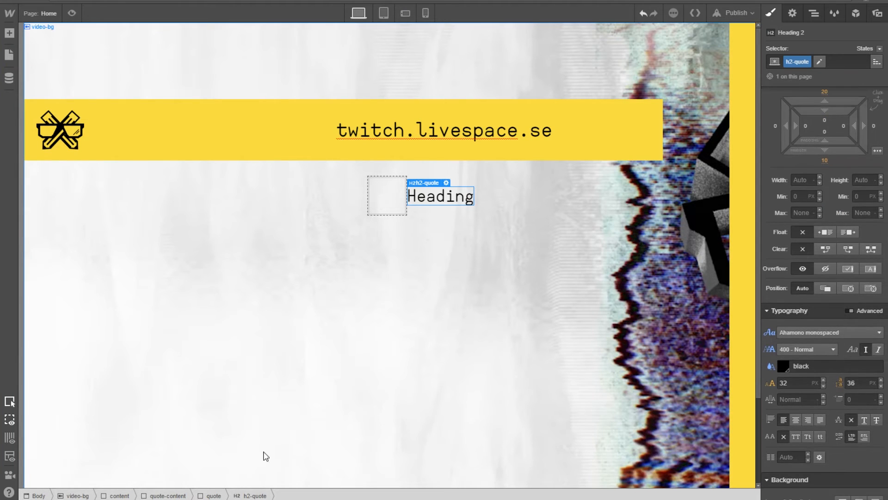
Switch to Photoshop, check the font size of the quote text in break.psd, and return to Webflow.
key(alt+Tab)
key(t)
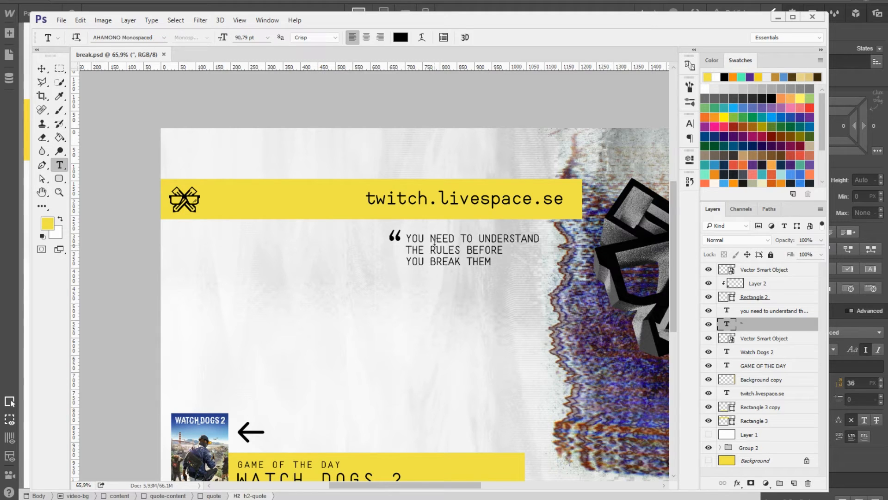
click(437, 237)
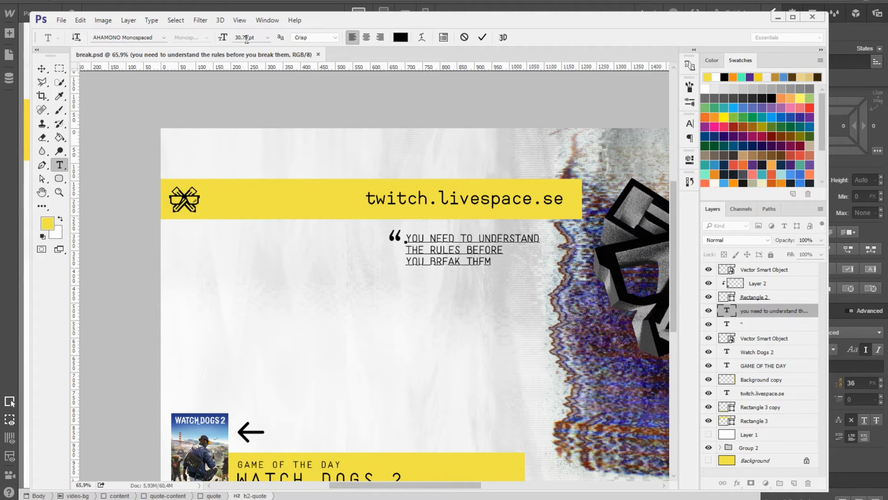
key(alt+Tab)
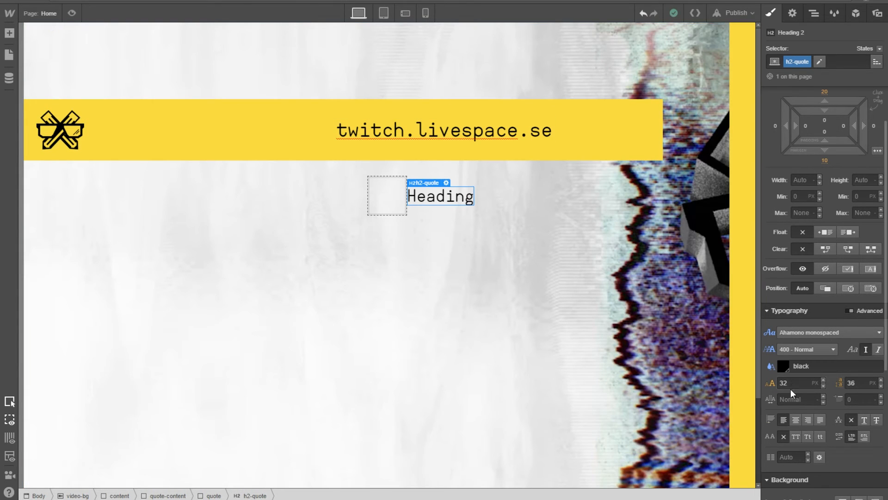
Set the h2-quote heading's font size to 31 px and its capitalization to all caps.
key(Down)
scroll(830, 390, down, 1)
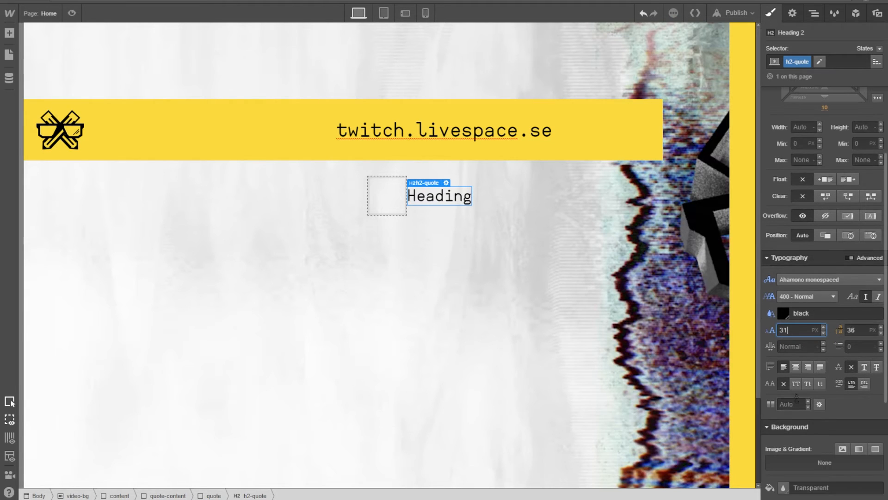
click(796, 391)
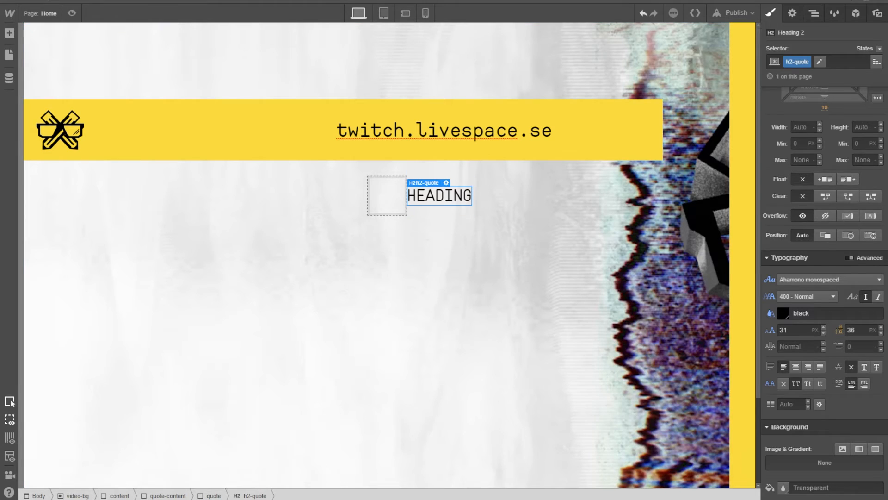
Copy the quote "YOU NEED TO UNDERSTAND THE RULES BEFORE YOU BREAK THEM" from Photoshop and replace the Webflow heading's placeholder text with it.
click(227, 499)
key(ctrl+a)
key(ctrl+c)
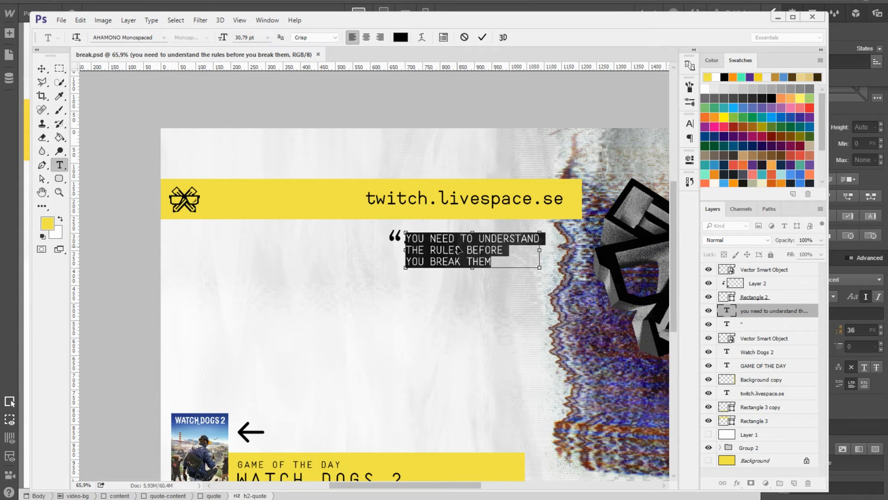
click(373, 1)
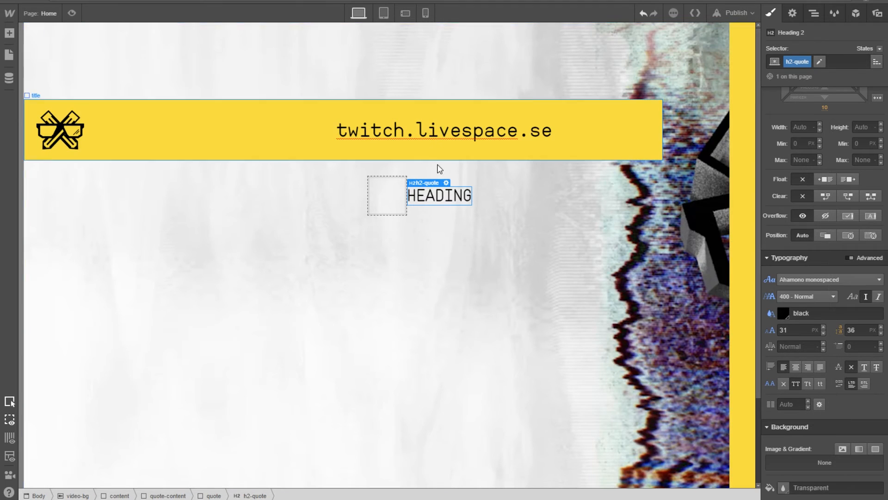
double_click(432, 196)
key(ctrl+v)
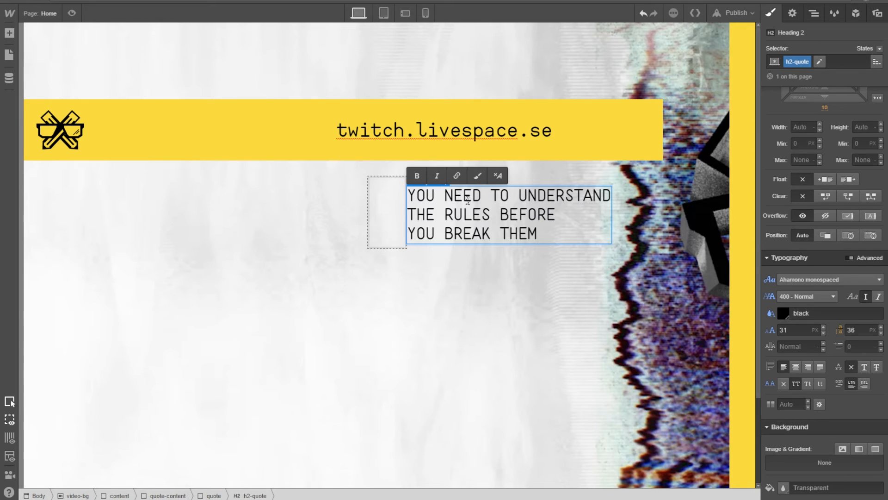
Finish editing the quote text and add an H2 heading inside the empty quote-mark block.
click(589, 212)
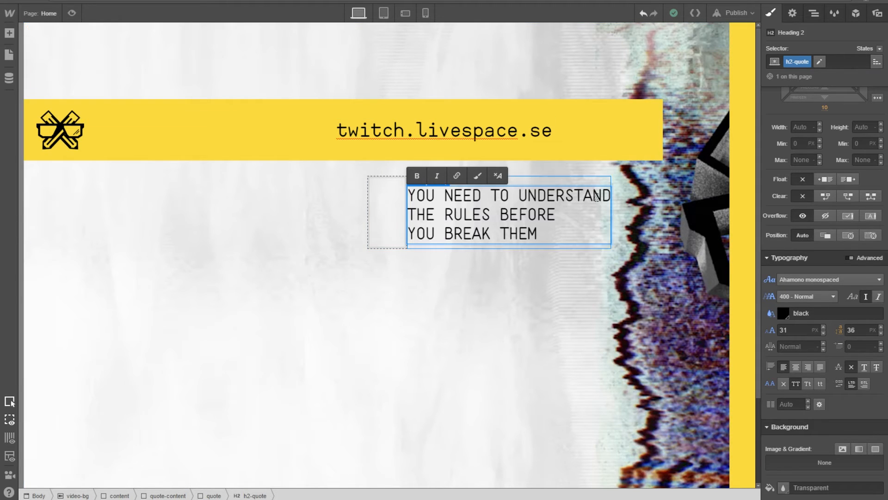
key(Escape)
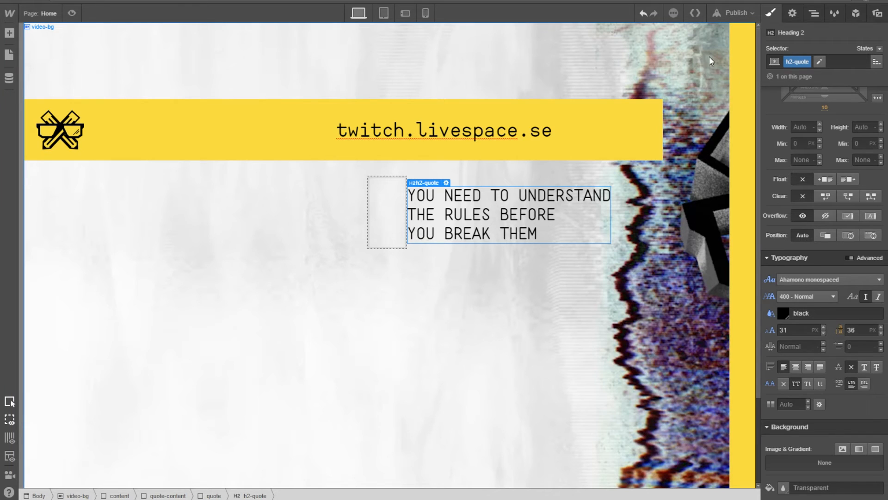
click(792, 13)
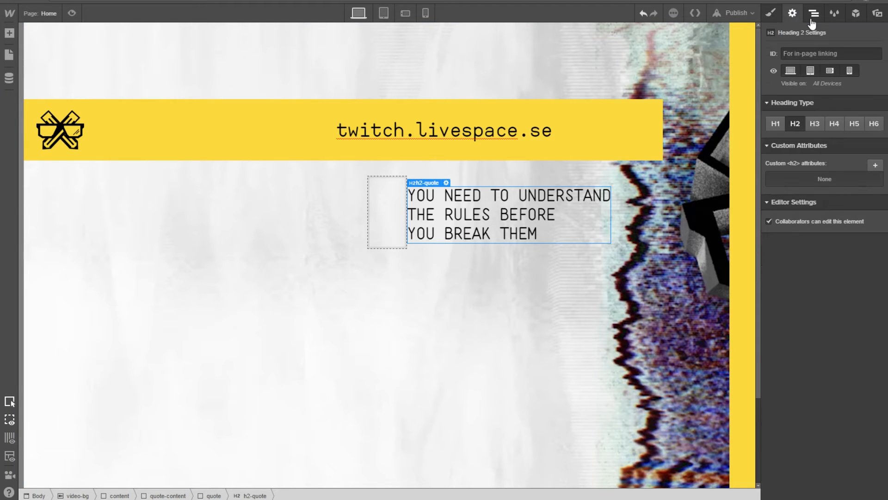
click(813, 19)
click(813, 141)
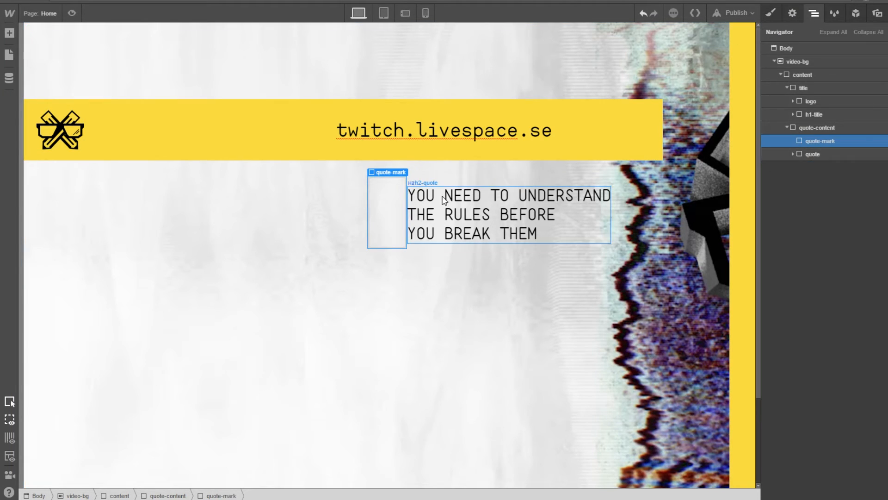
click(9, 33)
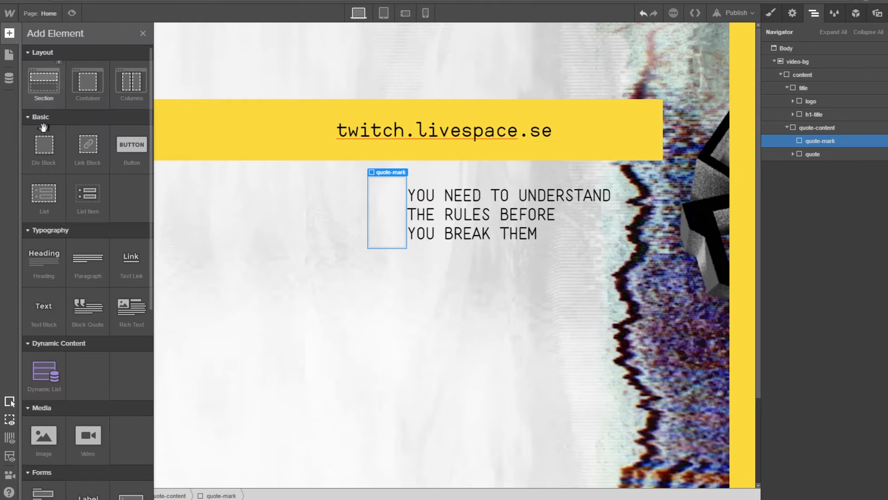
drag(45, 258, 387, 199)
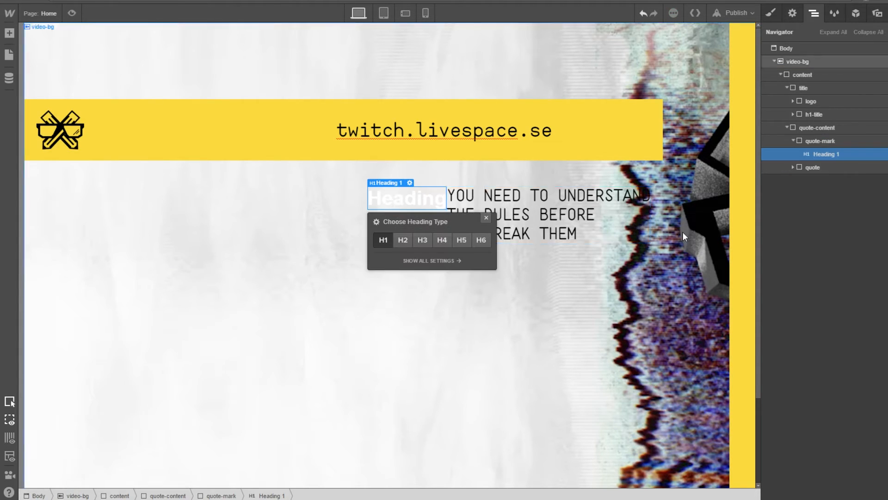
click(403, 241)
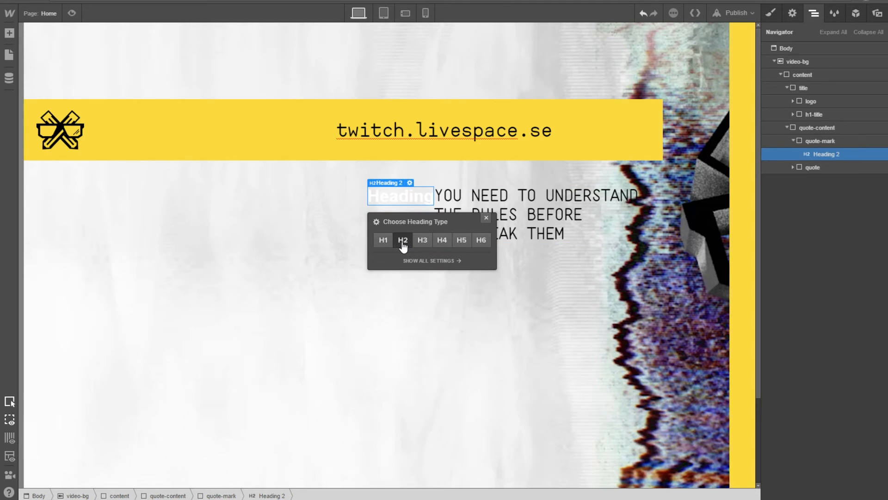
click(486, 217)
Apply the existing h2-quote class to the new heading in the quote-mark block.
click(767, 19)
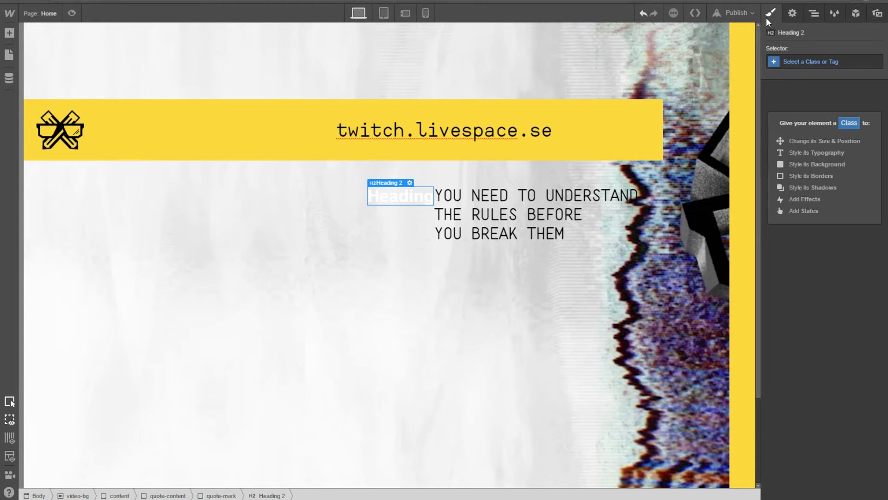
click(794, 69)
click(790, 170)
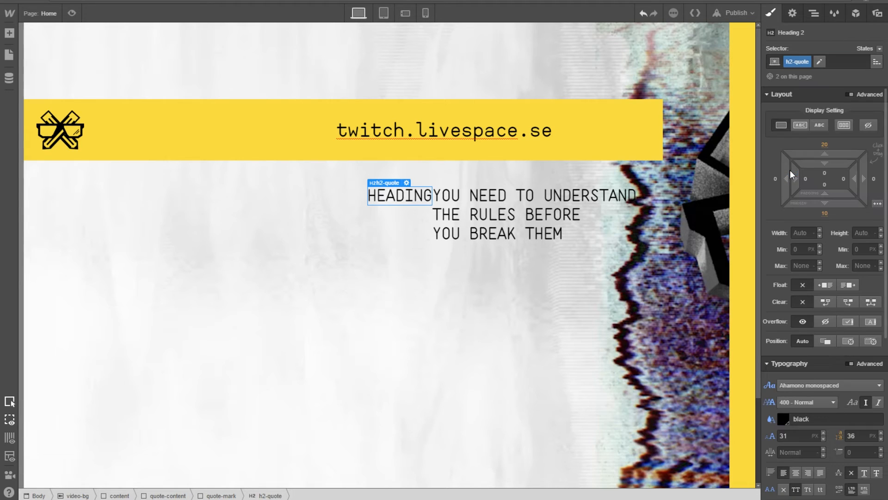
double_click(380, 193)
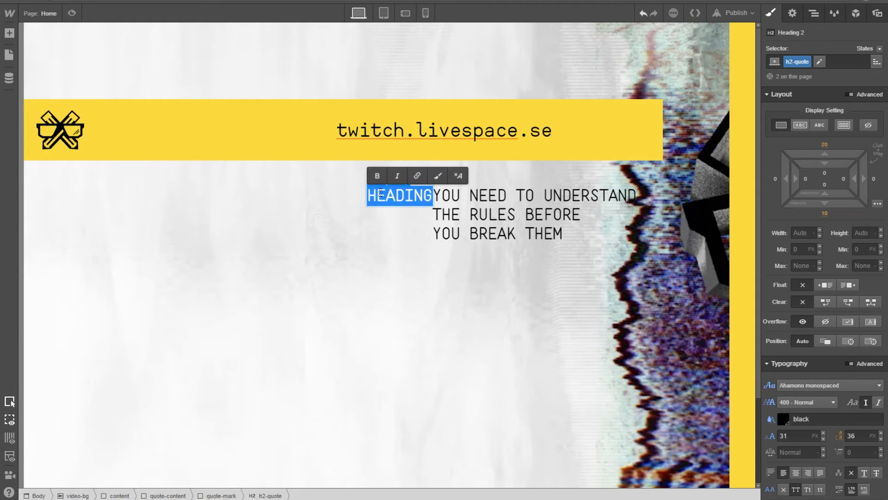
key(BackSpace)
key(ctrl+z)
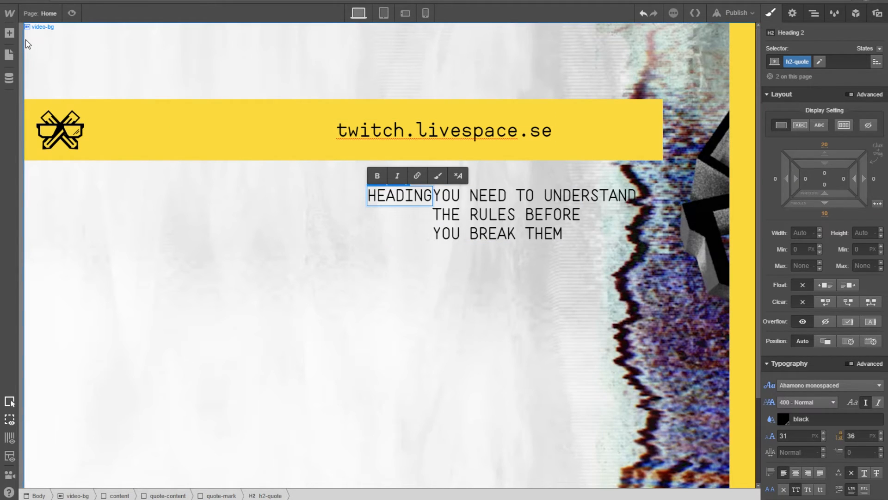
Switch to Photoshop and copy the opening quotation mark from its text layer in break.psd.
key(alt+Tab)
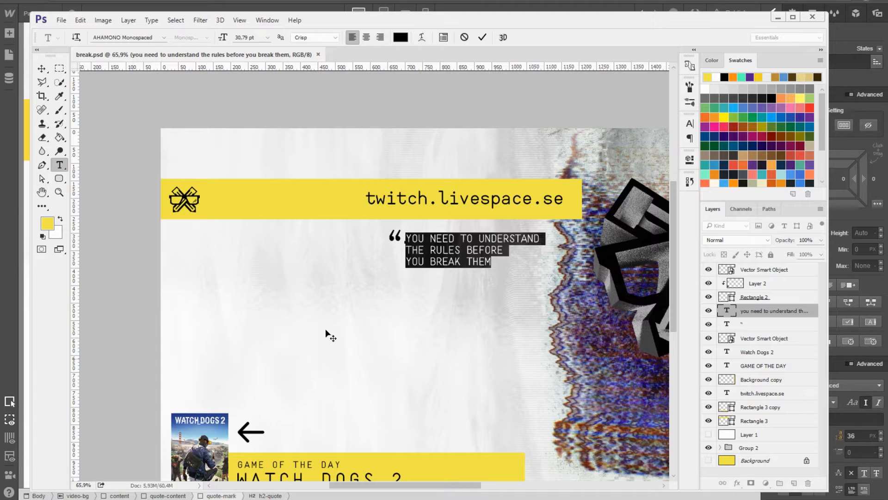
click(41, 68)
key(t)
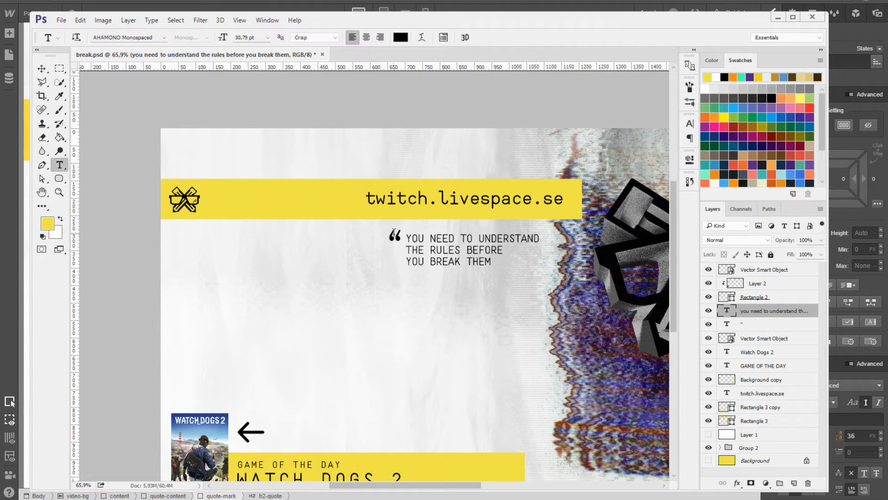
double_click(397, 232)
key(ctrl+c)
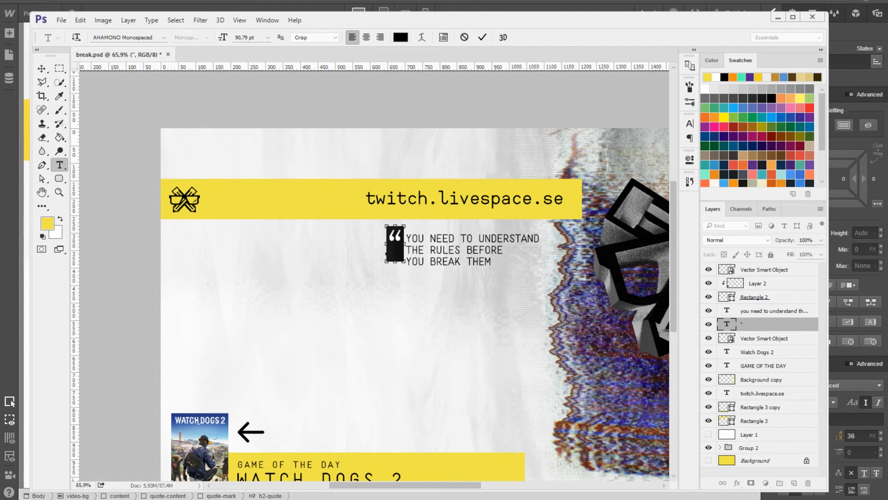
Return to Webflow and replace the placeholder heading text with the copied “ quotation mark.
key(alt+Tab)
double_click(411, 202)
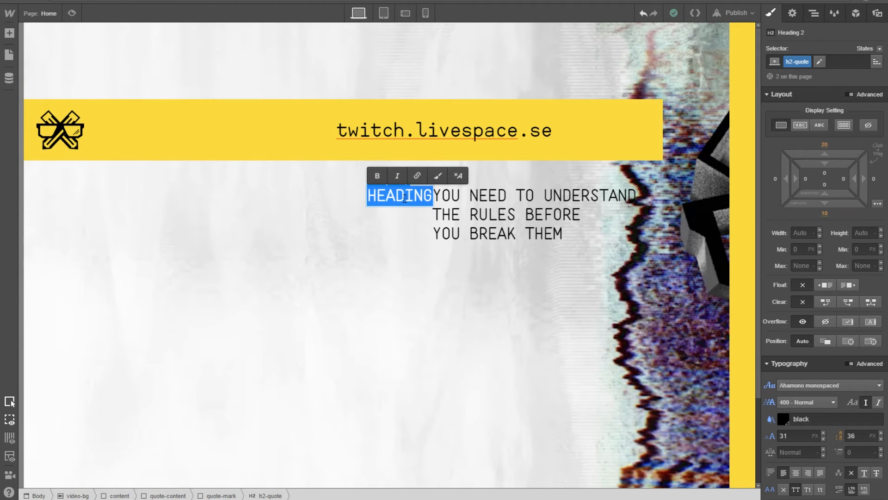
key(ctrl+v)
drag(369, 195, 378, 193)
click(379, 196)
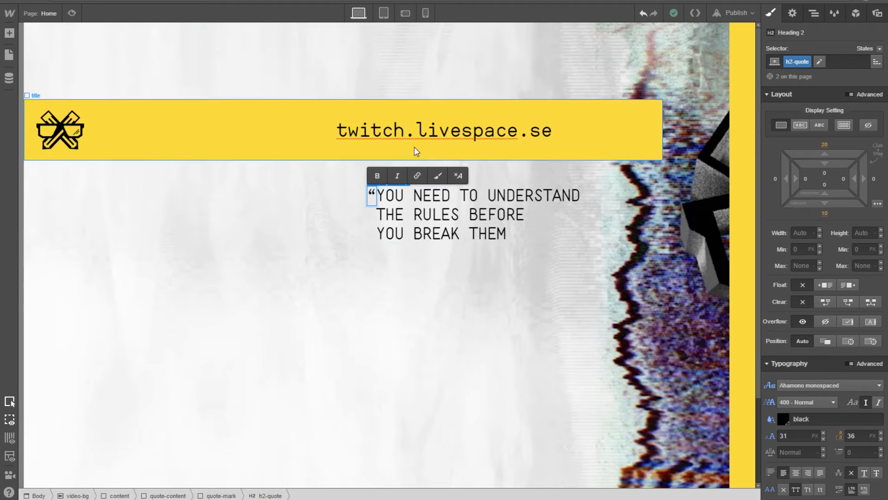
click(537, 264)
Wrap the quotation mark in a text span and give it a new class named h2-quote-span.
click(370, 203)
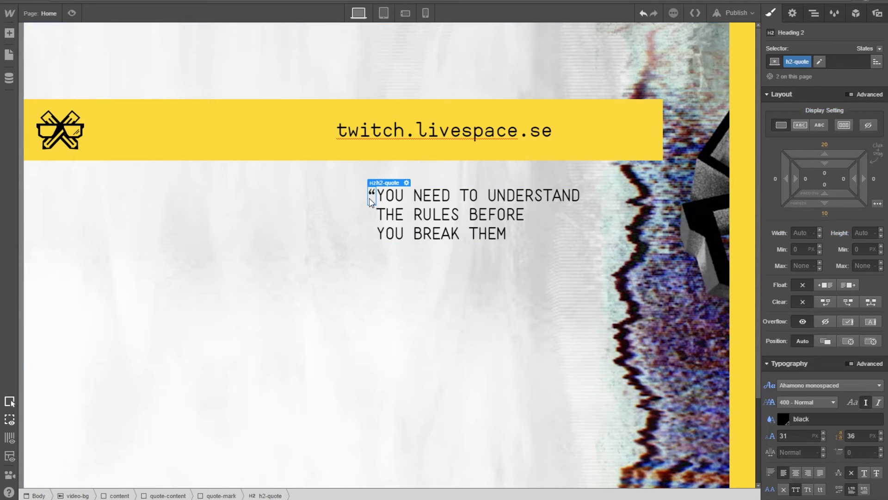
double_click(372, 200)
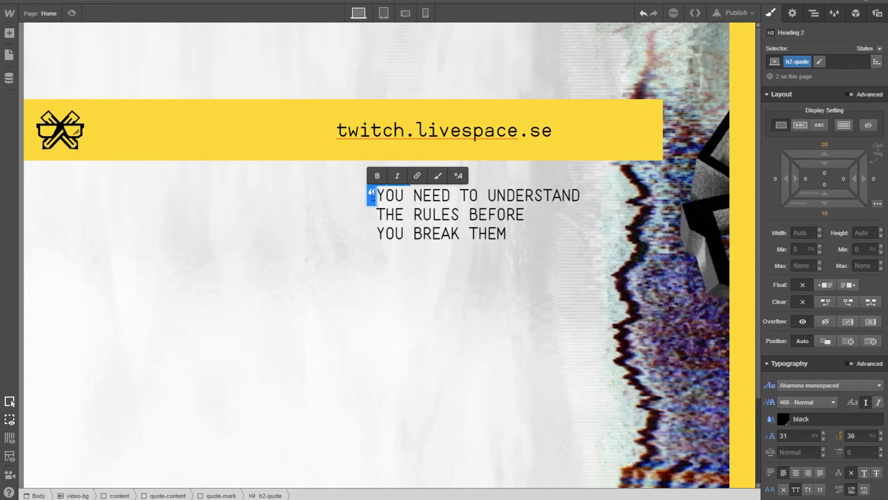
click(443, 178)
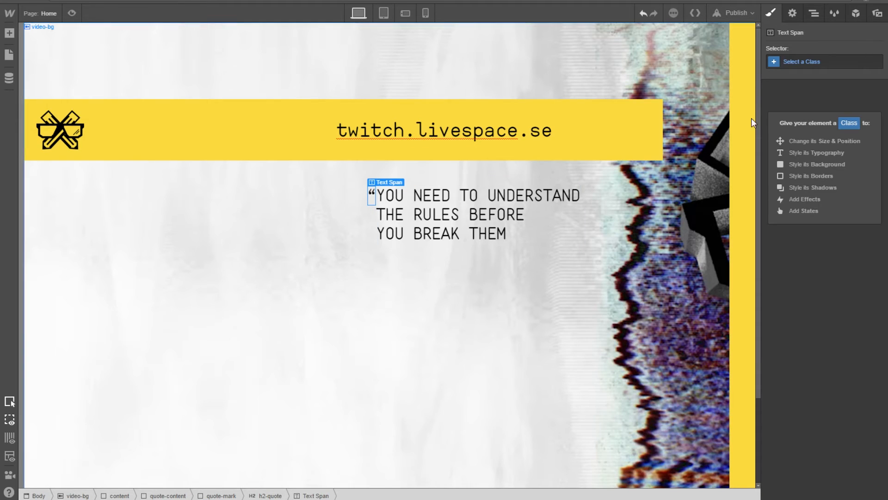
click(814, 61)
text(h)
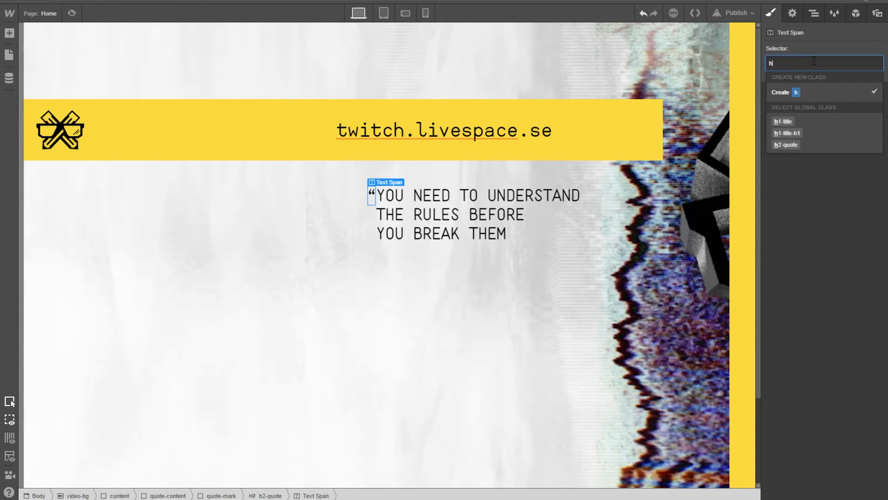
text(2-qipt)
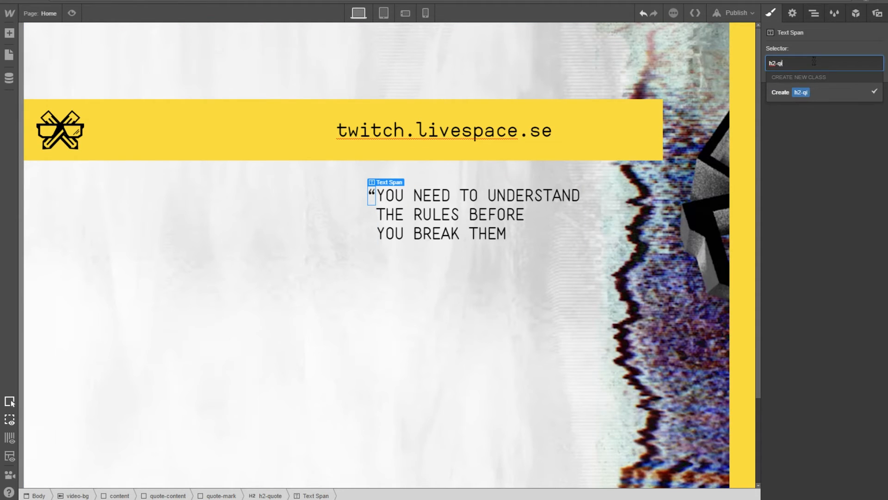
key(BackSpace)
key(BackSpace)
text(uote-span)
key(Return)
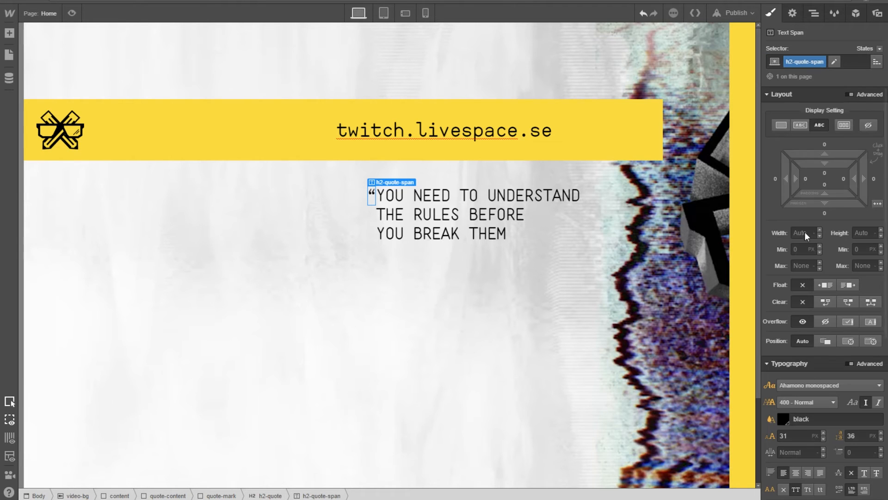
Check the quotation mark's font size in the Photoshop design and set the h2-quote-span font size to 91 px in Webflow.
scroll(813, 301, down, 4)
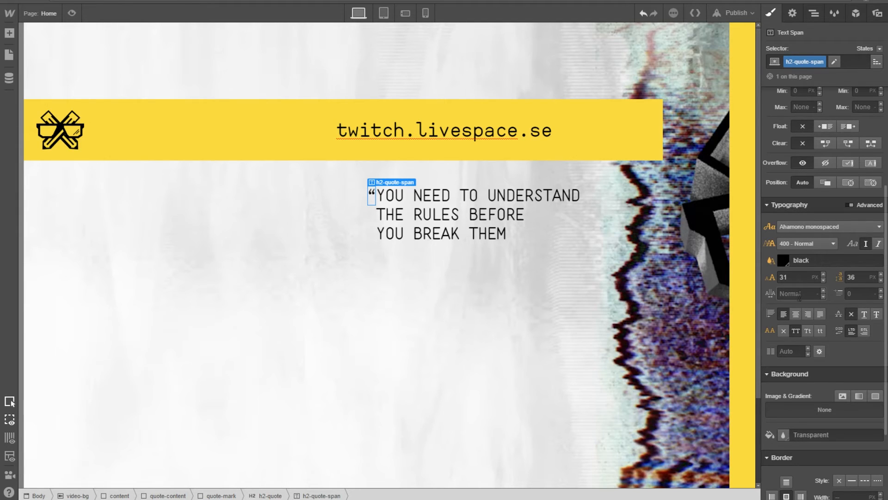
key(alt+Tab)
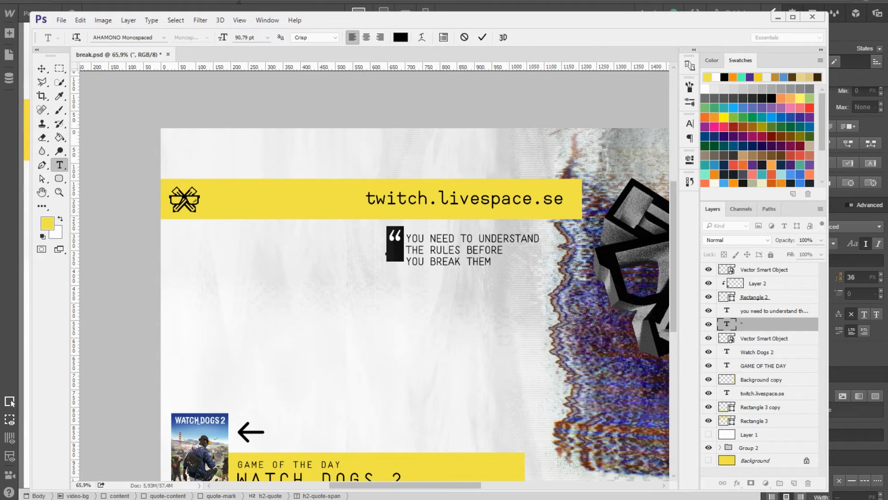
key(alt+Tab)
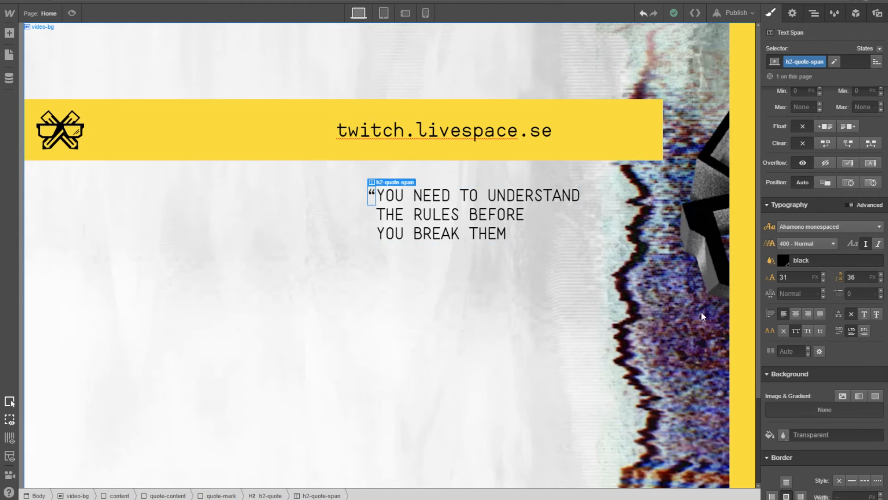
text(91)
click(843, 359)
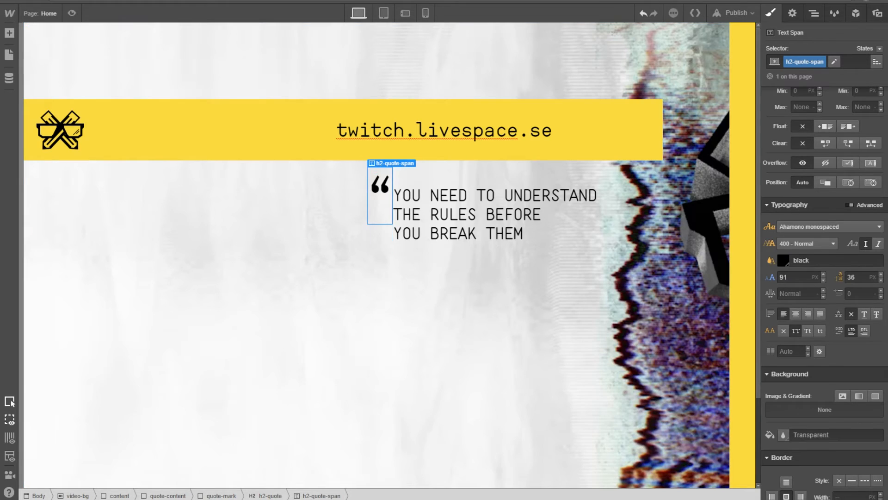
Switch to Photoshop to examine the quotation mark's position relative to the quote text, and return to Webflow.
key(alt+Tab)
click(403, 238)
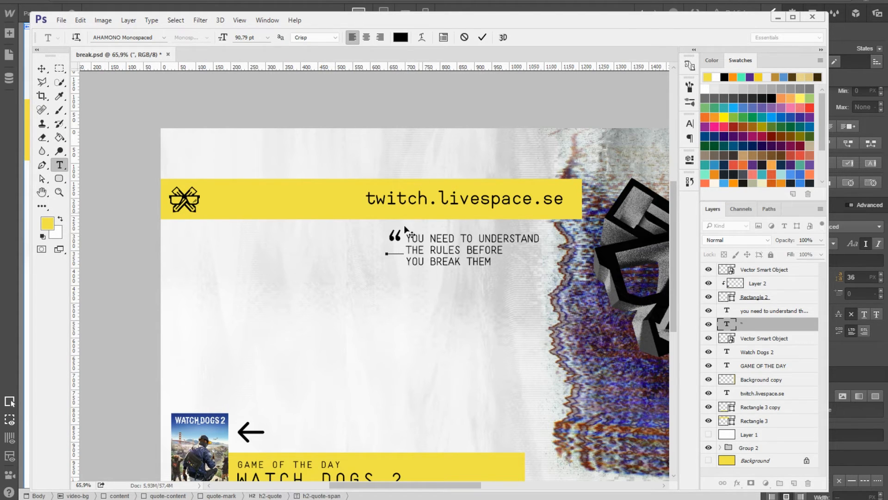
key(alt+Tab)
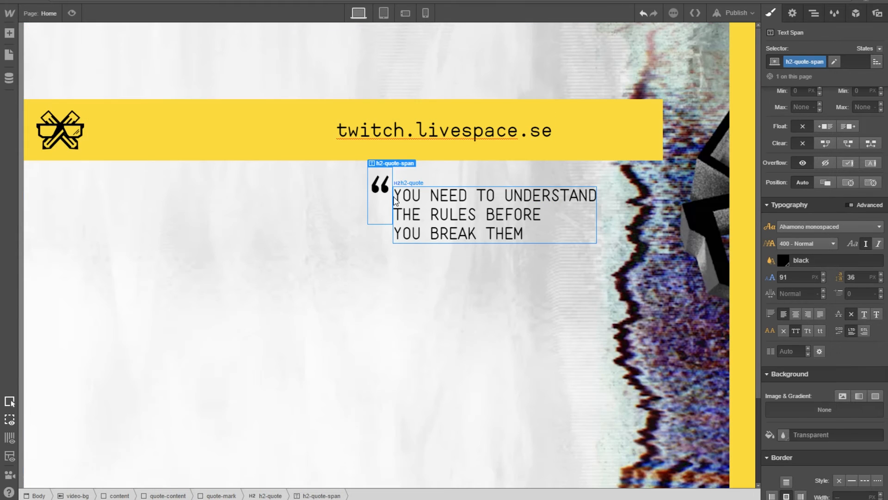
Try to shift the quotation mark span vertically with a -35 px top margin, 14 px bottom padding and a negative bottom margin.
scroll(827, 308, down, 1)
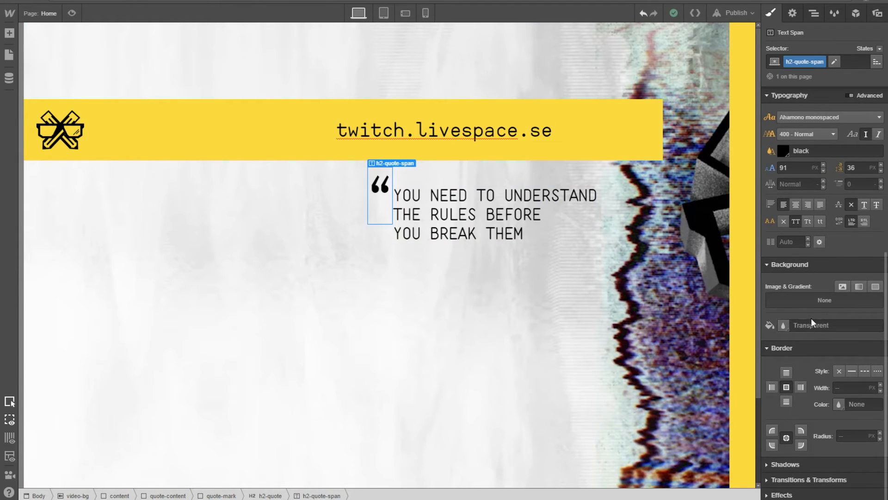
scroll(811, 318, up, 5)
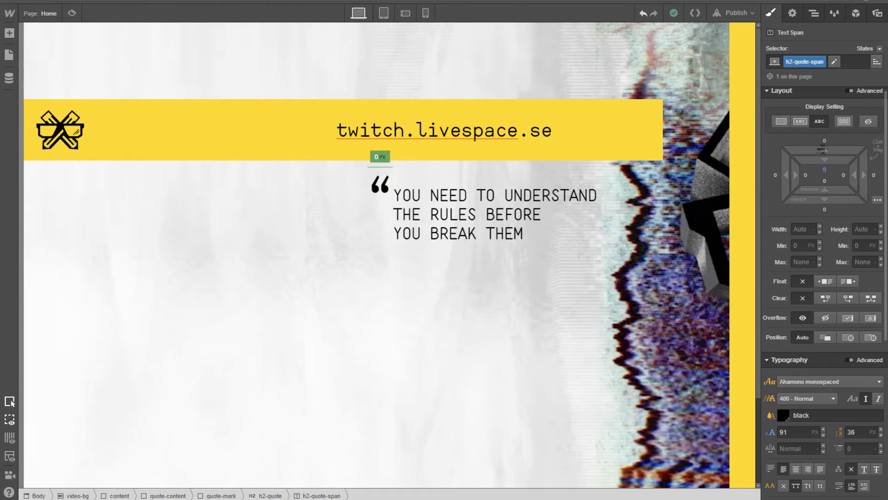
drag(823, 129, 827, 169)
drag(828, 200, 826, 191)
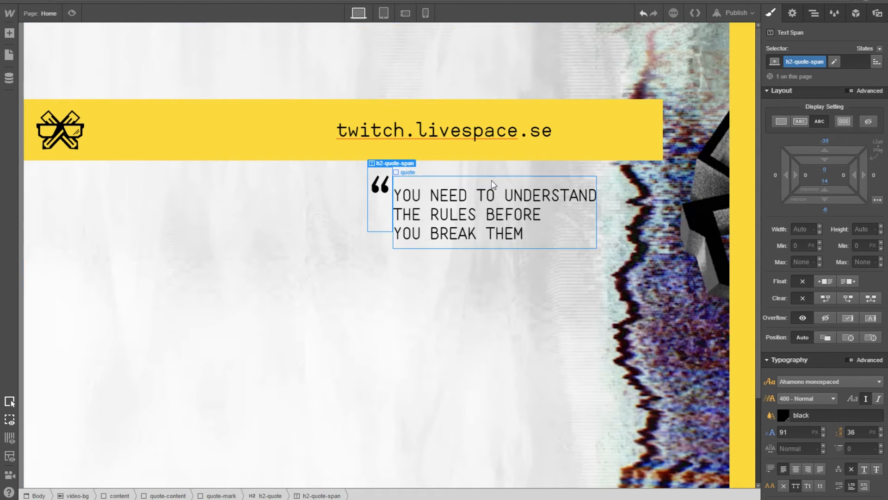
Reset the top margin, bottom padding and bottom margin of h2-quote-span to 0.
click(825, 142)
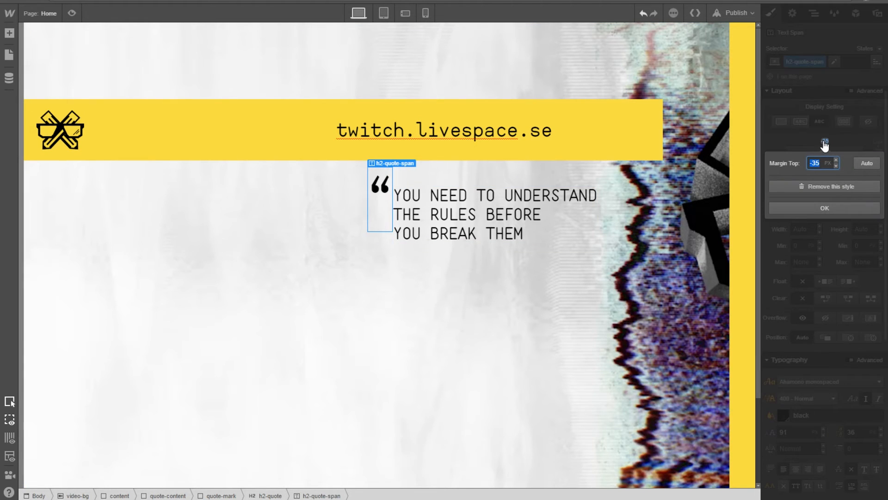
key(Return)
click(827, 182)
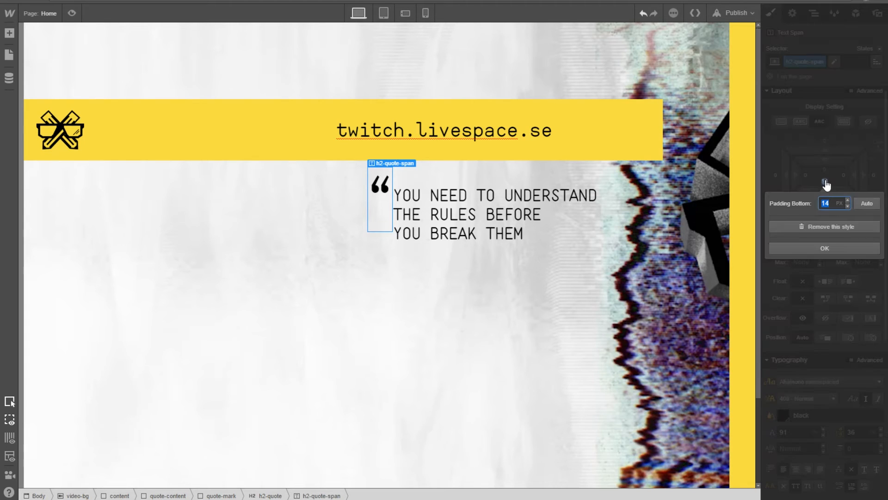
text(0)
key(Return)
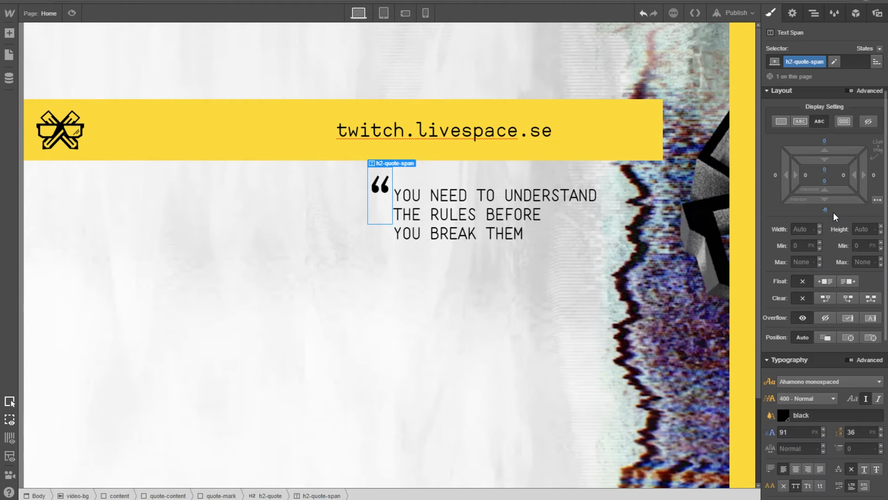
click(826, 210)
text(0)
key(Return)
Align the flex children of quote-content to the start, then try a vertical flex direction and undo it.
click(814, 14)
click(805, 129)
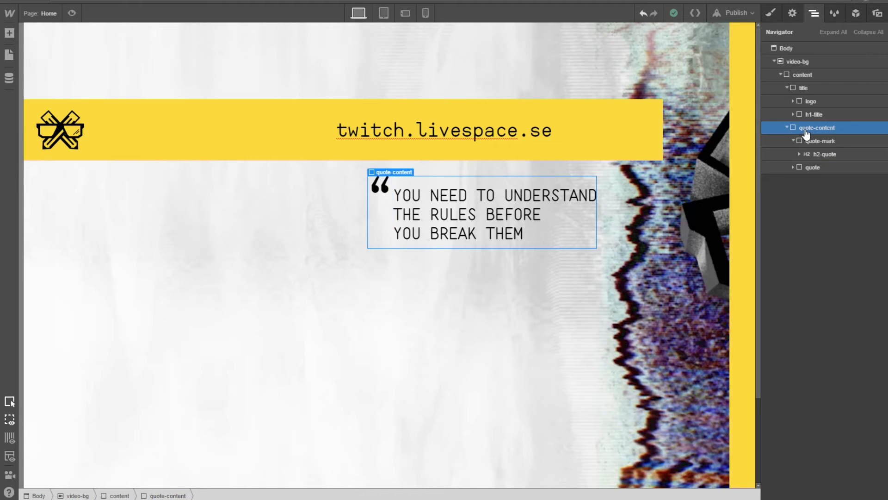
click(793, 13)
click(770, 13)
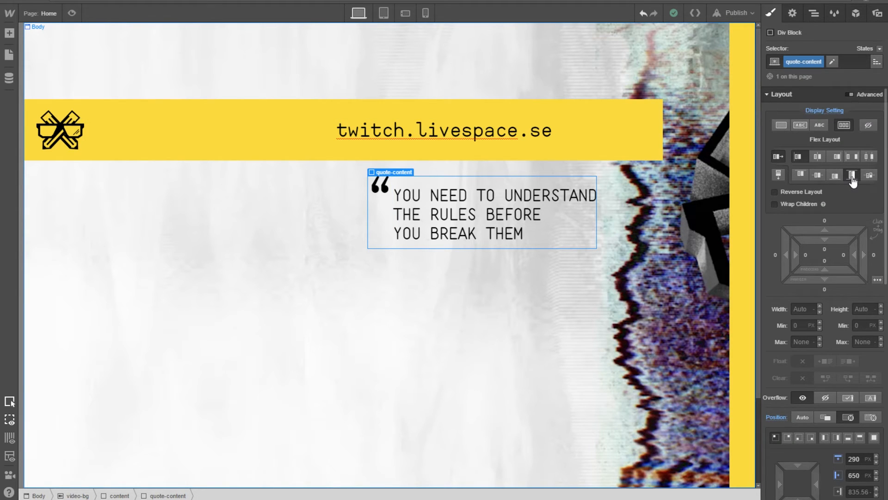
click(805, 181)
click(779, 175)
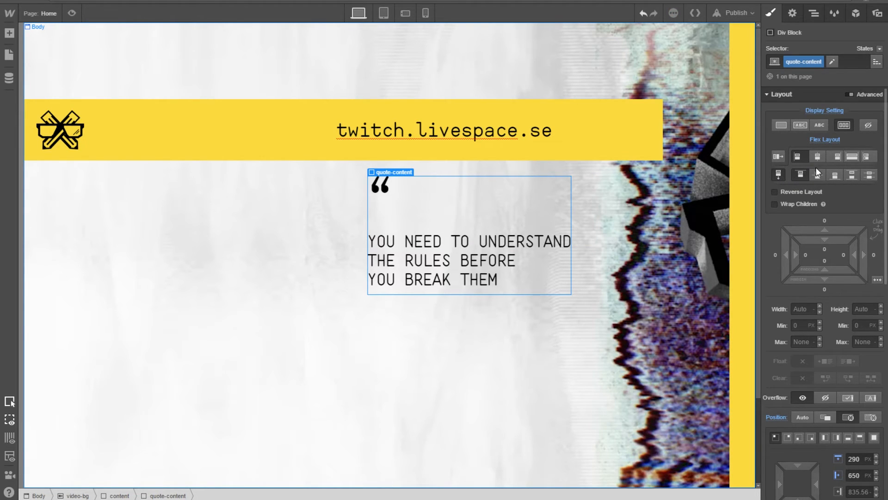
key(ctrl+z)
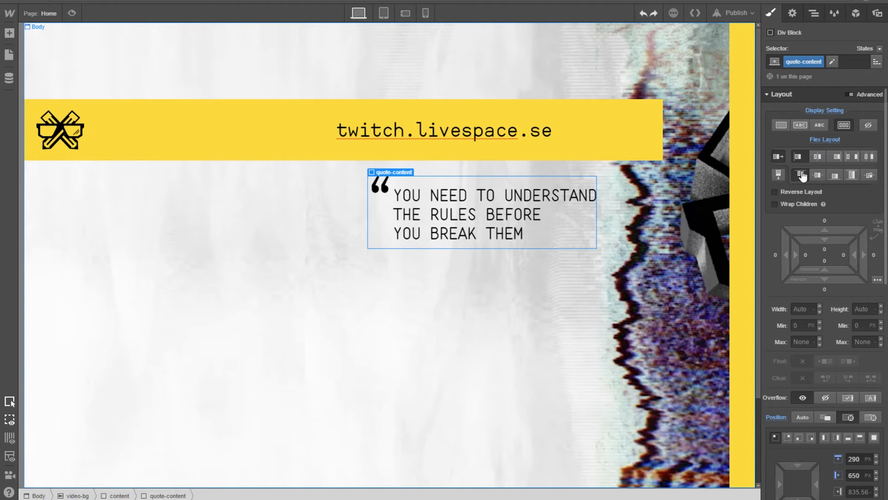
Try the centre, end, space-between and space-around justify options on quote-content and return it to start.
click(817, 157)
click(839, 157)
click(854, 159)
click(869, 157)
click(801, 158)
scroll(823, 323, down, 6)
scroll(848, 339, up, 1)
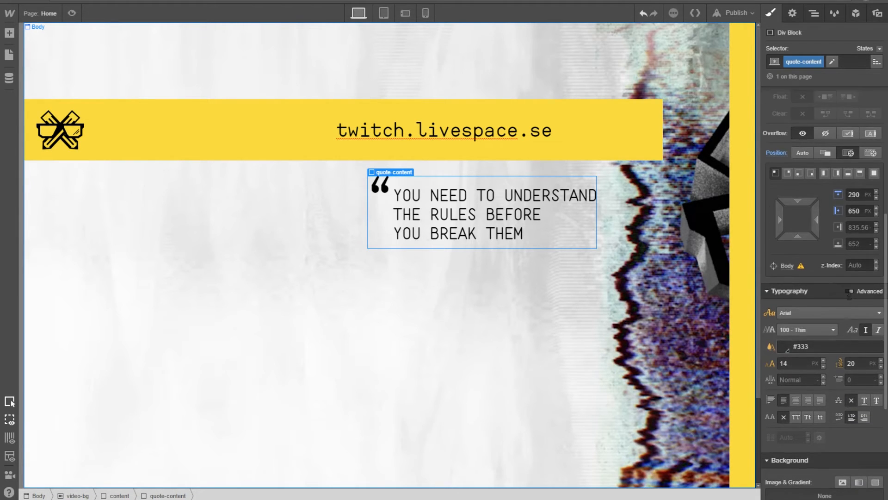
scroll(849, 301, up, 2)
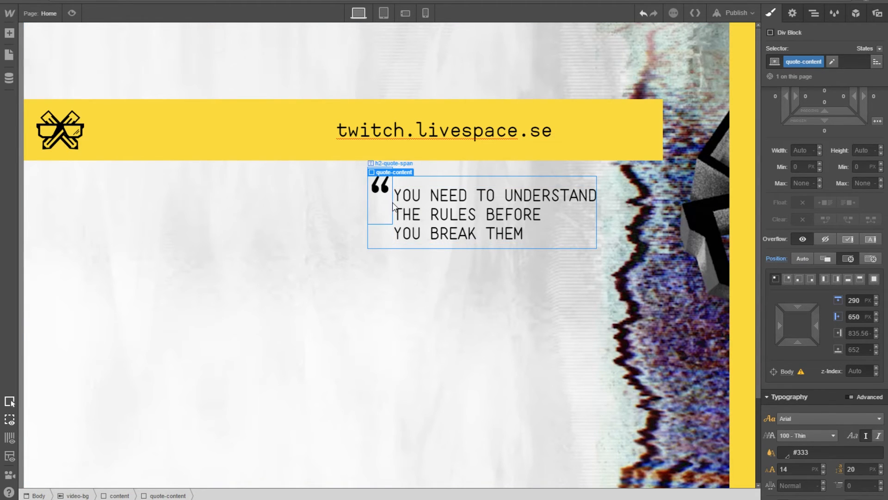
Set the top and bottom margins of the h2-quote heading to 0.
click(441, 207)
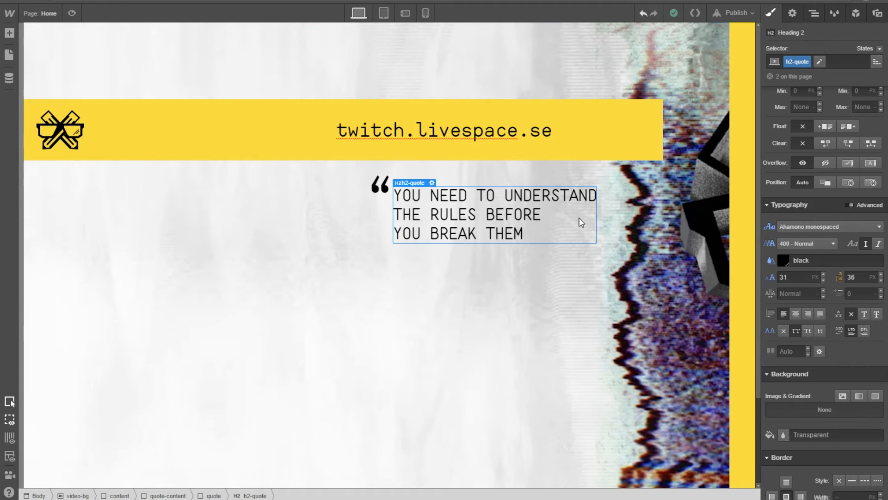
scroll(797, 273, up, 3)
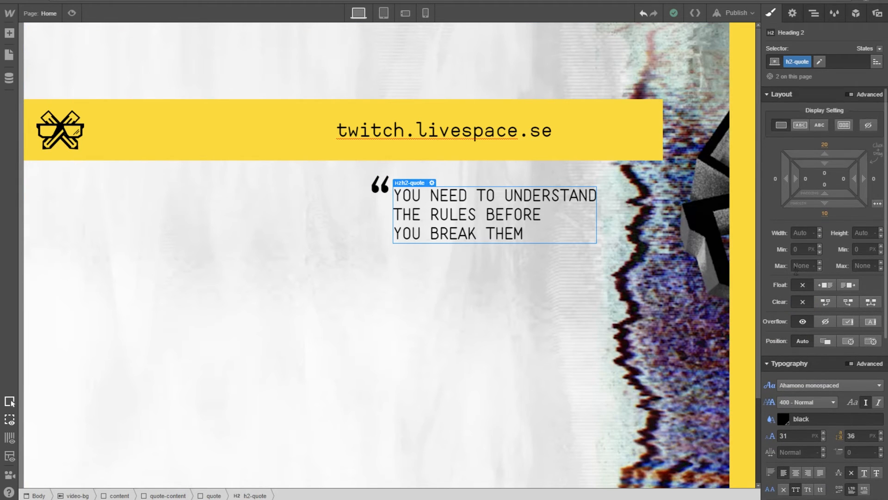
click(824, 145)
text(0)
key(Return)
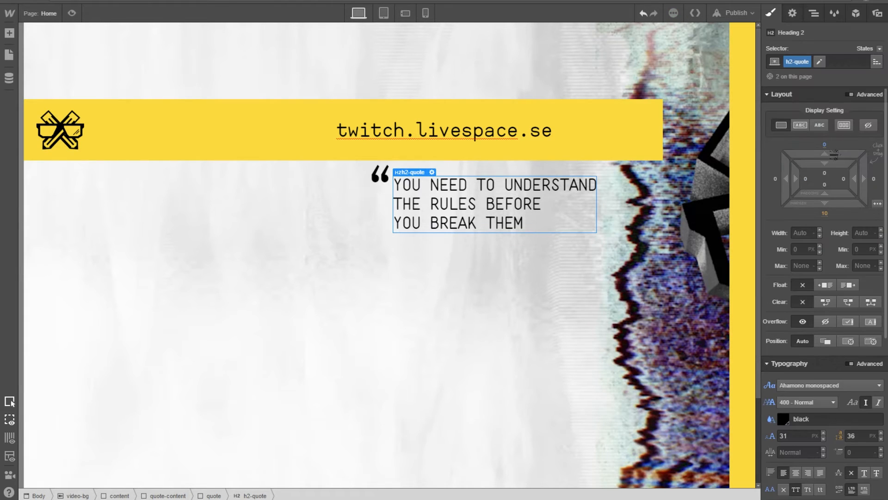
click(825, 214)
text(0)
key(Return)
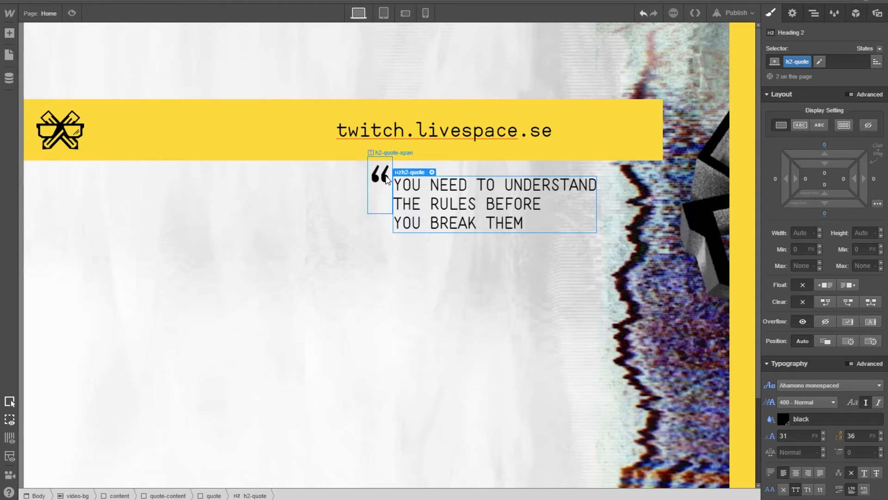
Set the quotation mark's h2-quote-span to block display with a 10 px top margin.
click(382, 180)
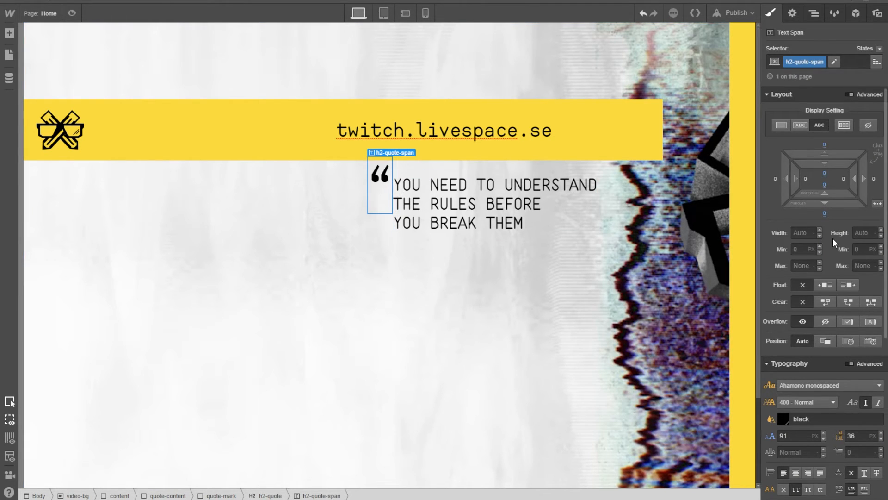
click(442, 189)
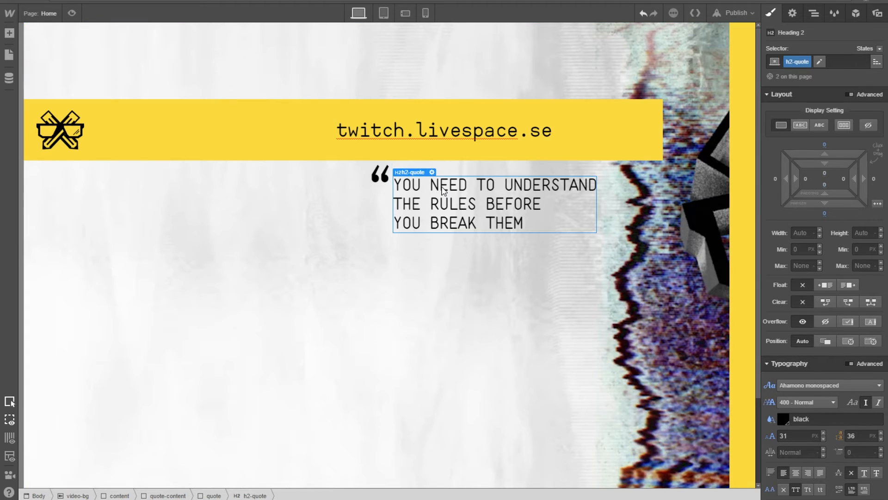
click(375, 186)
click(775, 126)
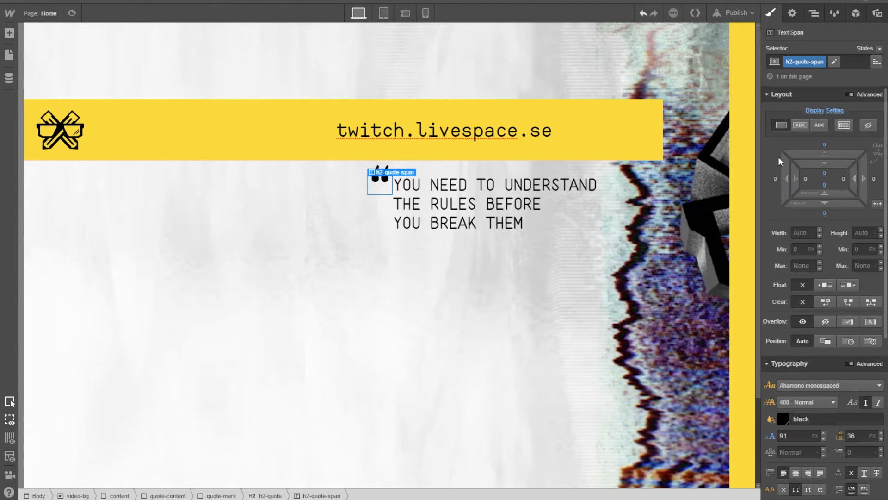
drag(825, 154, 835, 138)
click(829, 146)
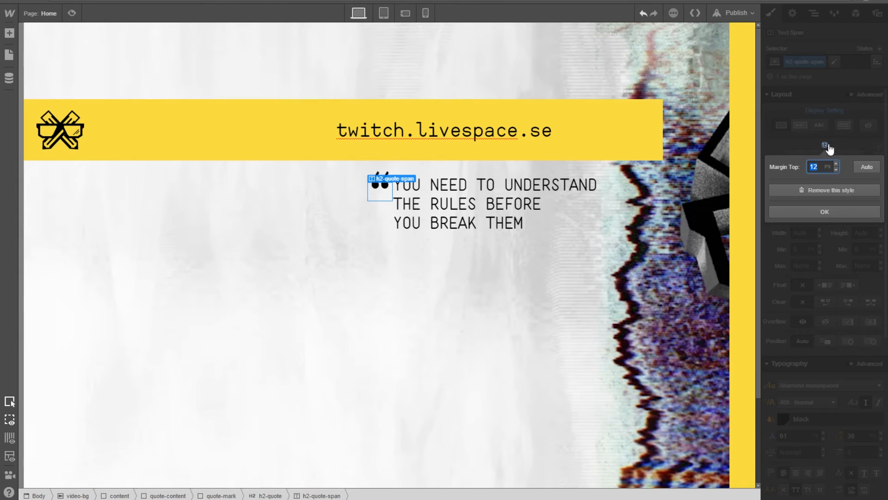
text(10)
key(Return)
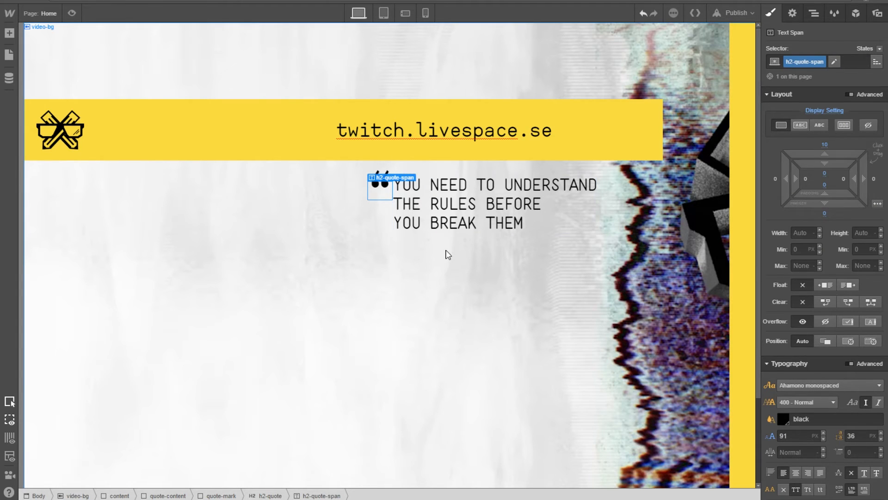
click(447, 251)
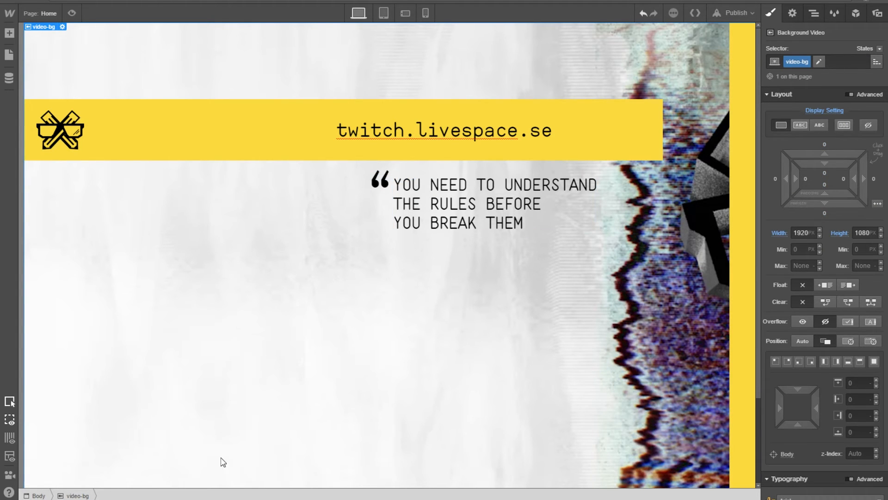
Switch to Photoshop to examine the quote's placement and the game-of-the-day block in the design, and return to Webflow for comparison.
key(alt+Tab)
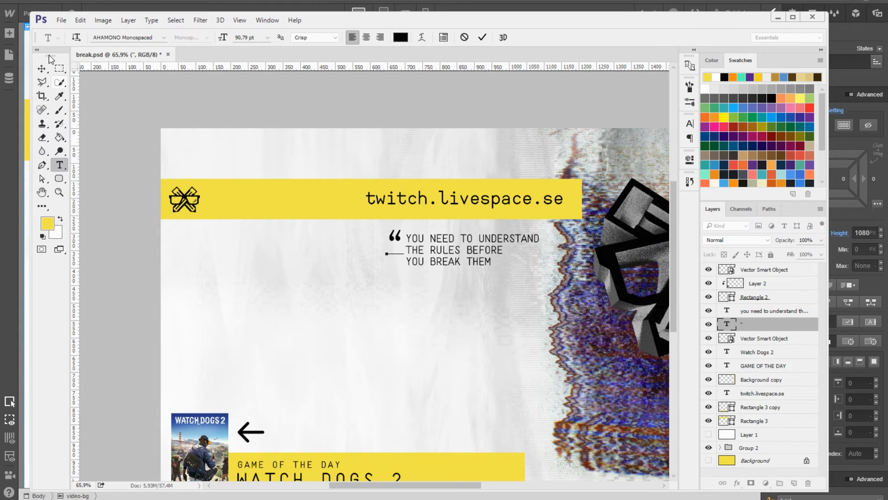
click(42, 69)
drag(384, 200, 343, 129)
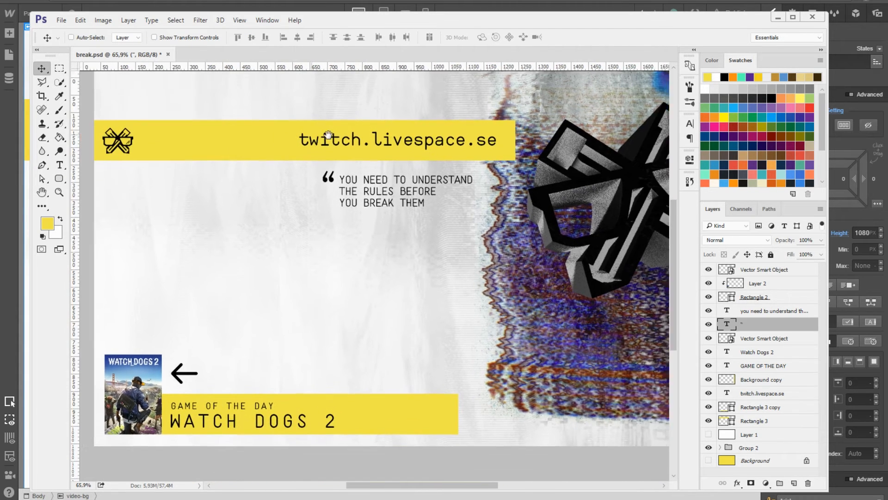
key(alt+Tab)
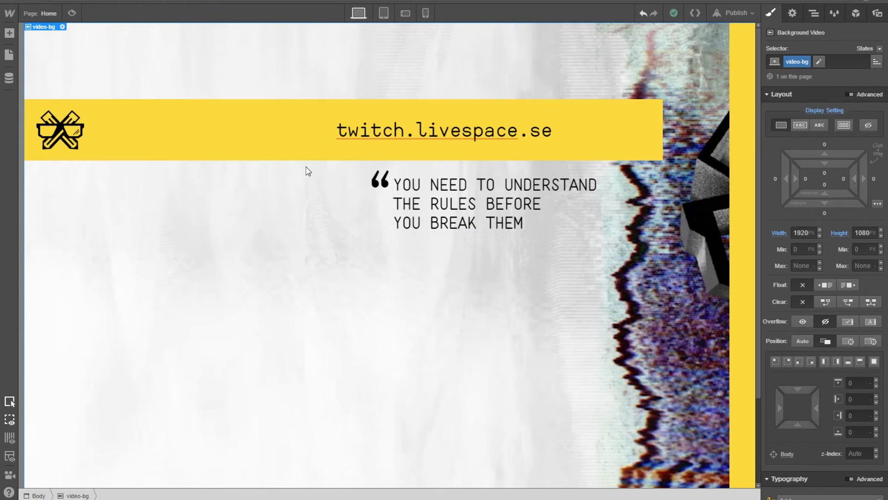
scroll(361, 252, down, 2)
scroll(364, 250, up, 2)
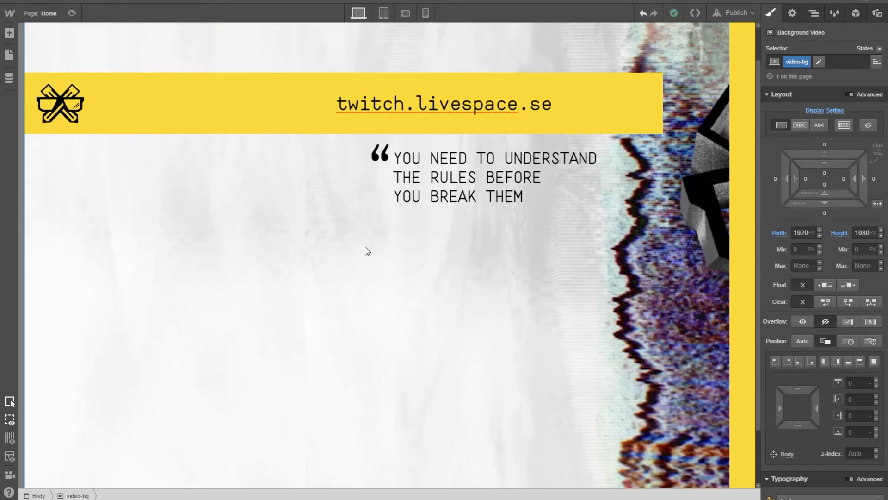
scroll(368, 249, down, 2)
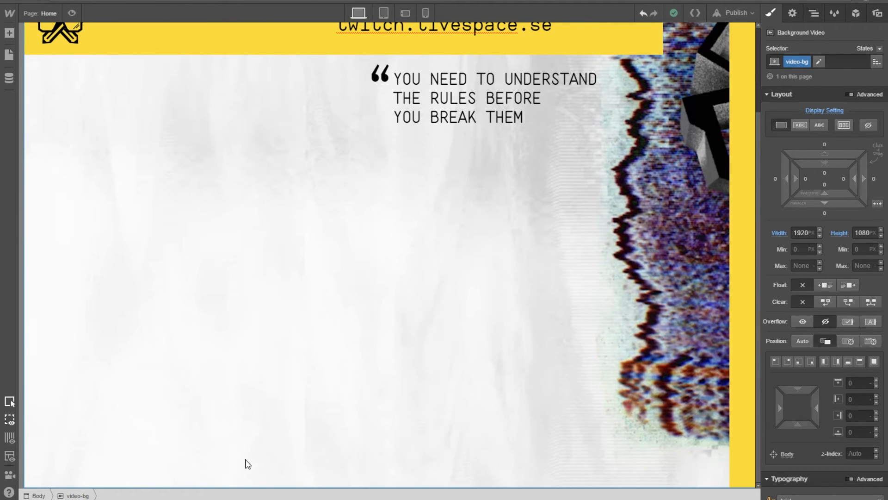
scroll(488, 307, up, 2)
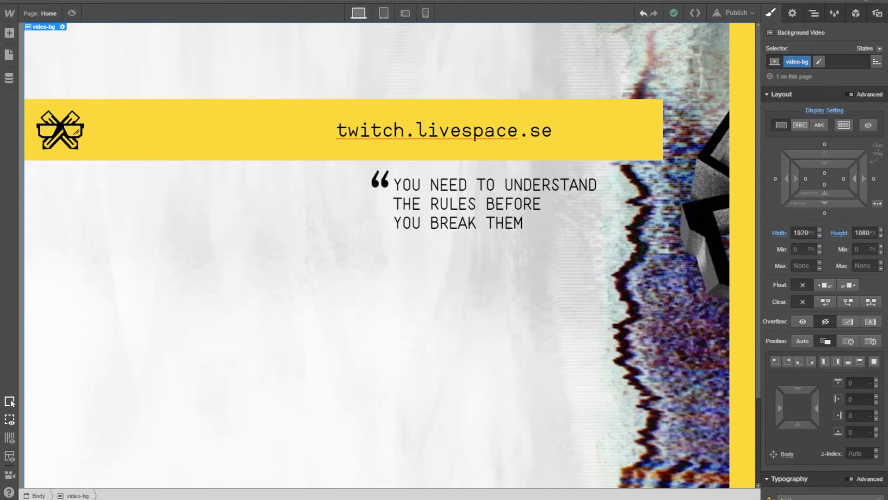
key(alt+Tab)
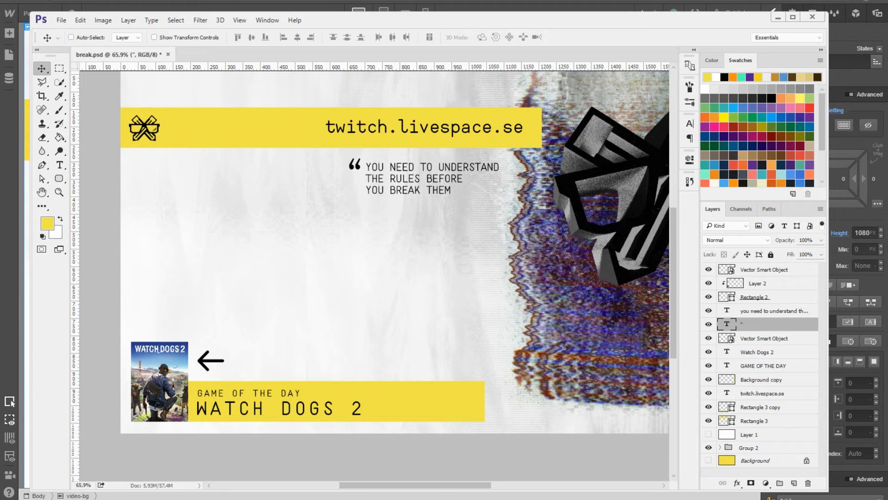
key(alt+Tab)
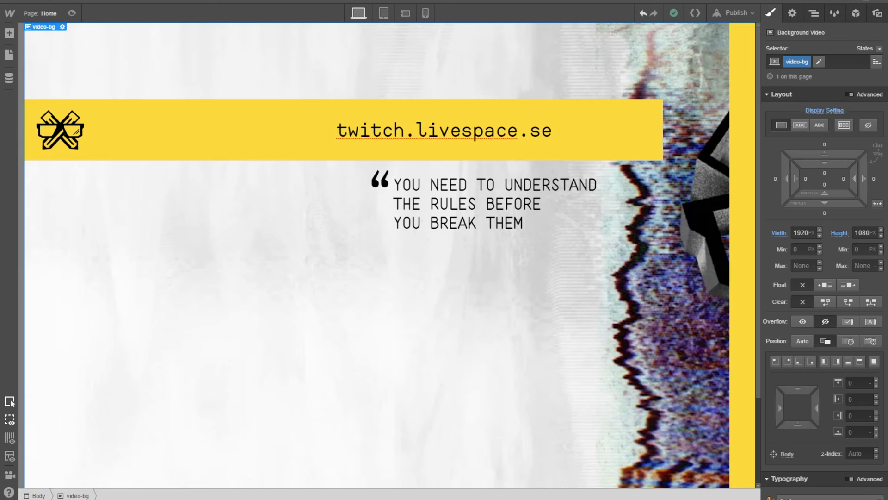
Add a Div Block inside the content element, directly after quote-content and at the same level.
click(812, 14)
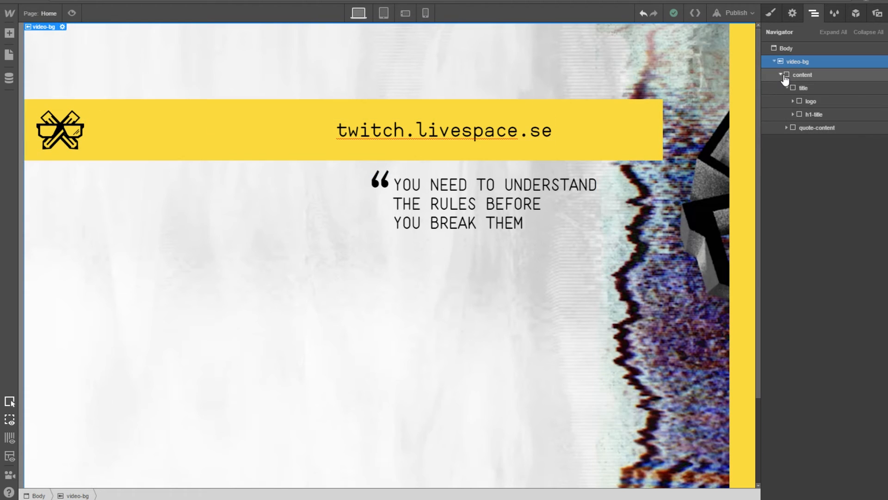
click(782, 74)
click(780, 76)
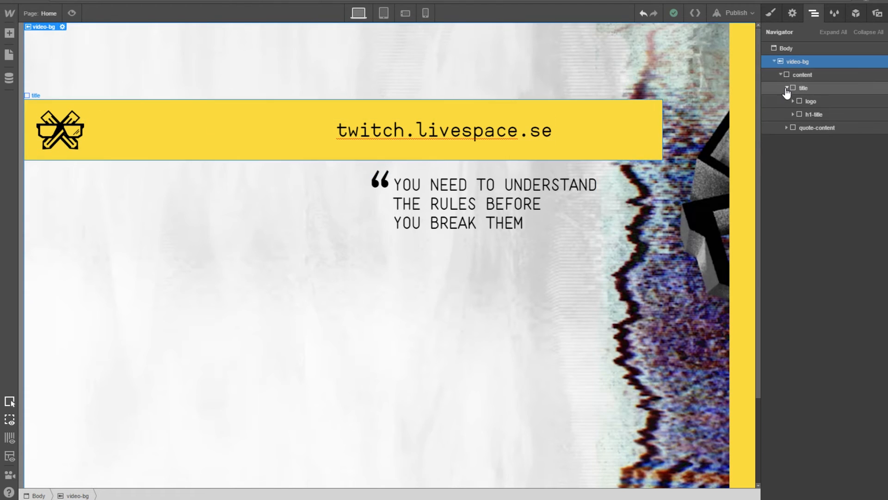
click(786, 87)
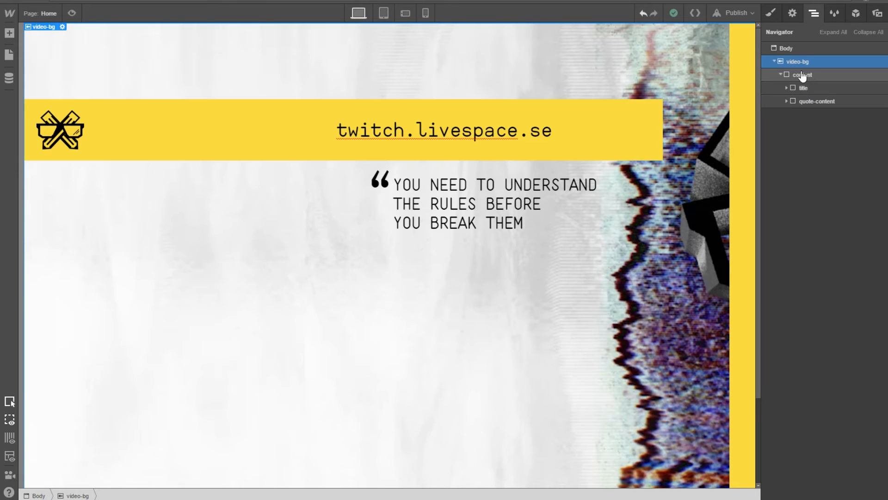
click(832, 88)
click(841, 104)
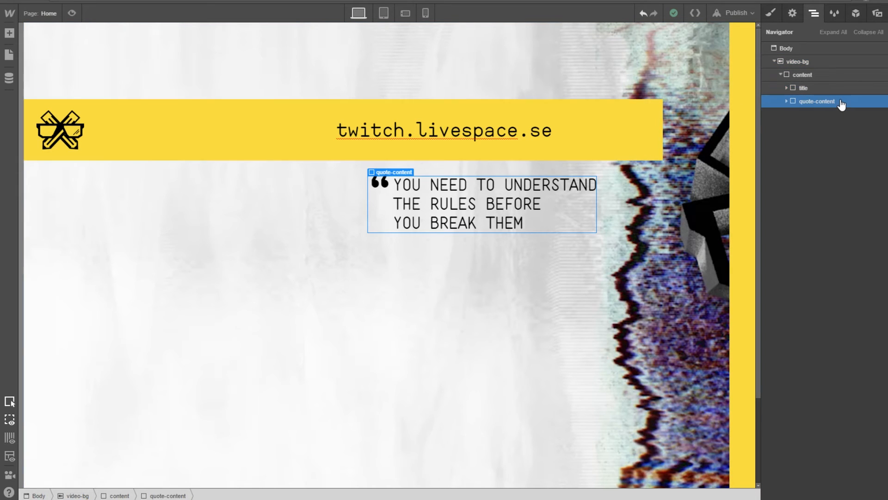
click(9, 33)
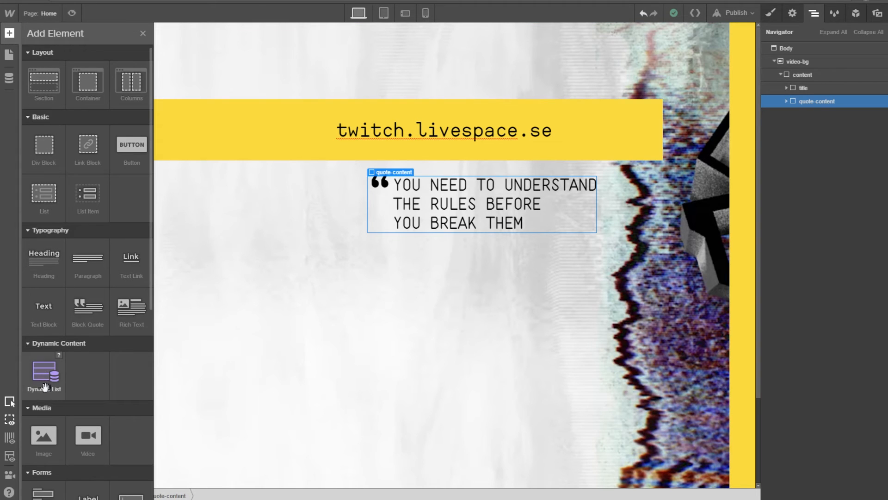
scroll(46, 384, down, 5)
scroll(54, 433, up, 5)
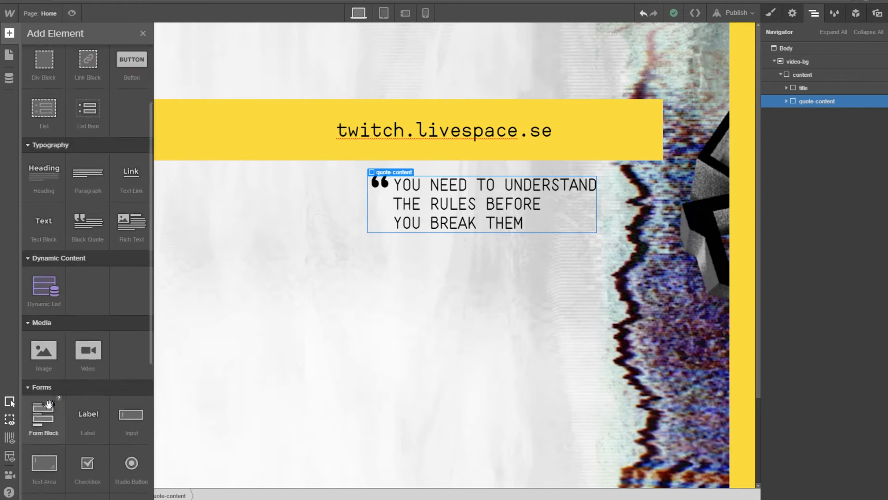
drag(47, 158, 805, 136)
click(781, 75)
click(781, 74)
drag(812, 119, 833, 111)
click(820, 114)
click(830, 114)
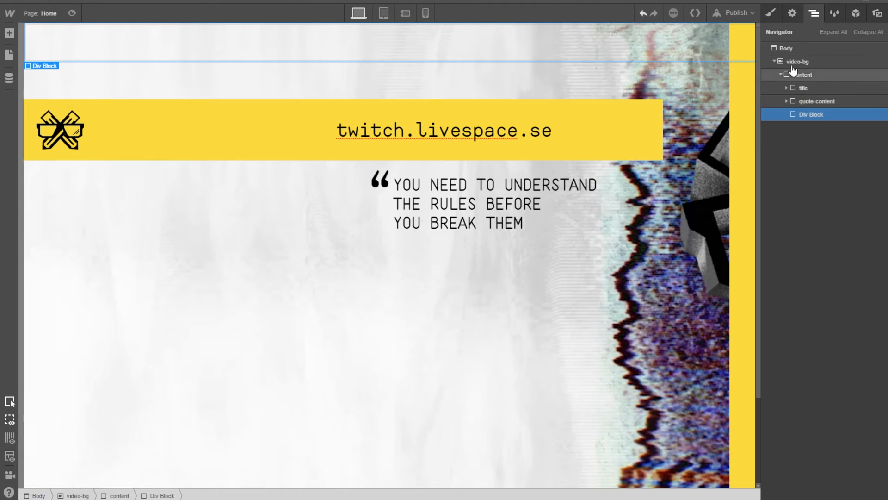
Give the new Div Block the class game-info.
click(792, 13)
click(779, 13)
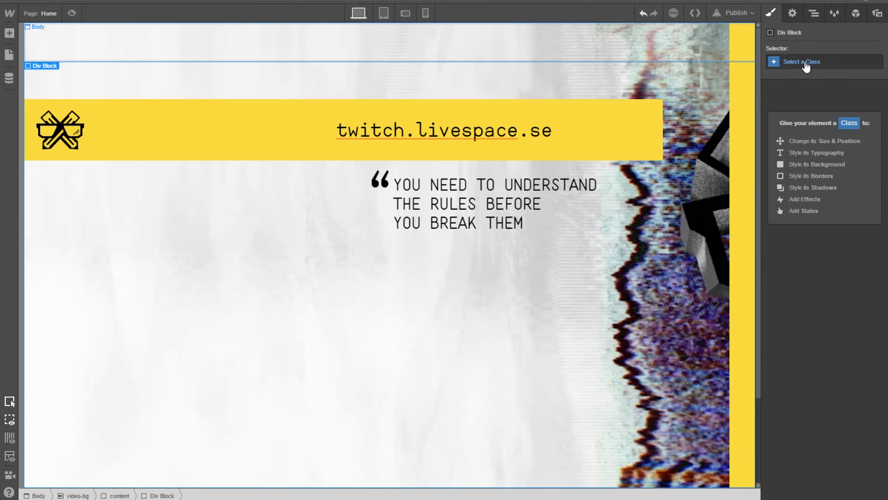
click(805, 63)
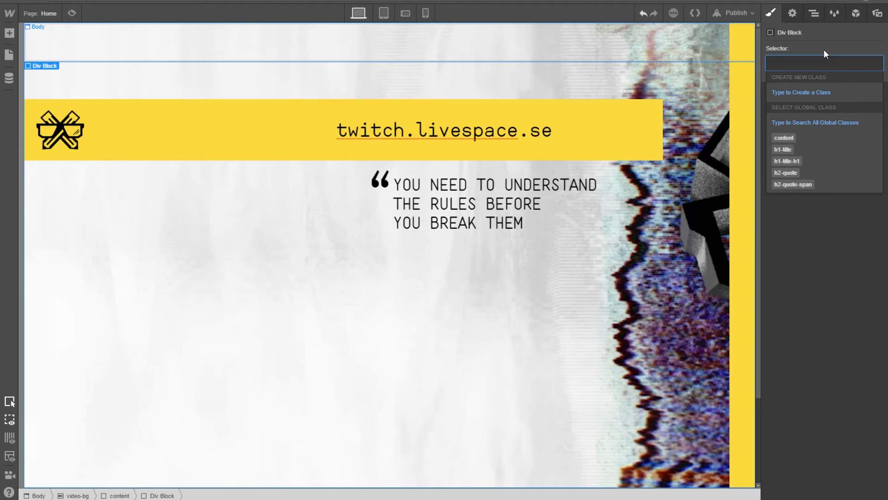
text(game-)
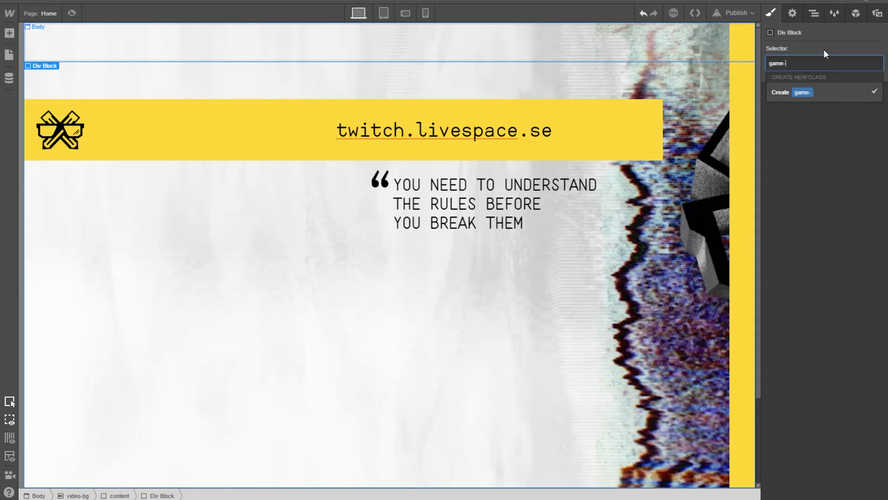
text(info)
key(Return)
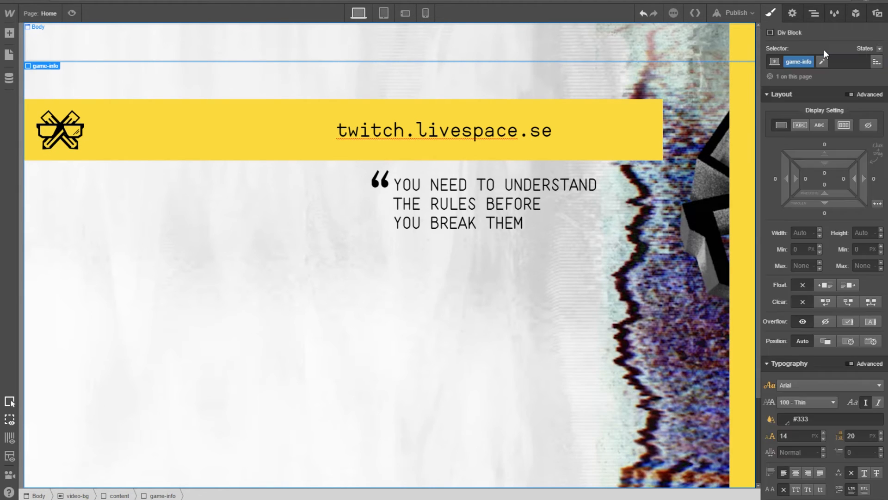
Set game-info to absolute position, and in Photoshop measure the distance from the page's upper edge to the yellow game bar.
click(849, 343)
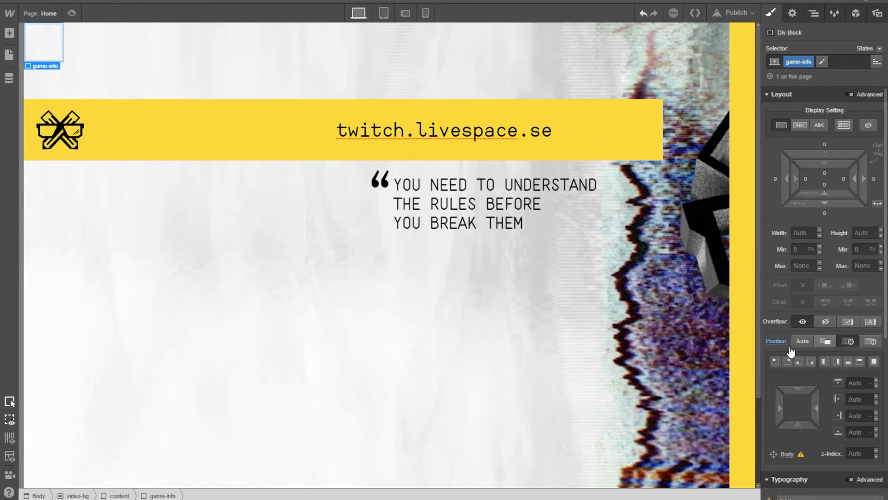
click(234, 498)
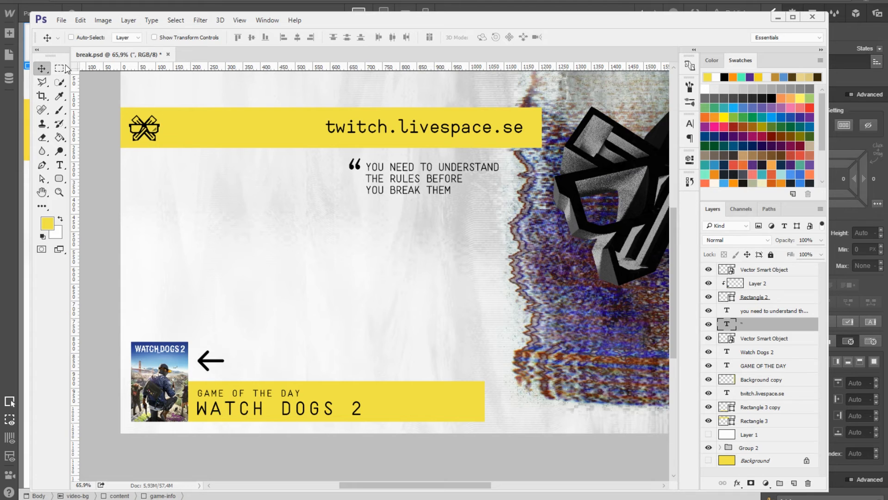
key(m)
scroll(139, 135, up, 3)
drag(109, 89, 383, 424)
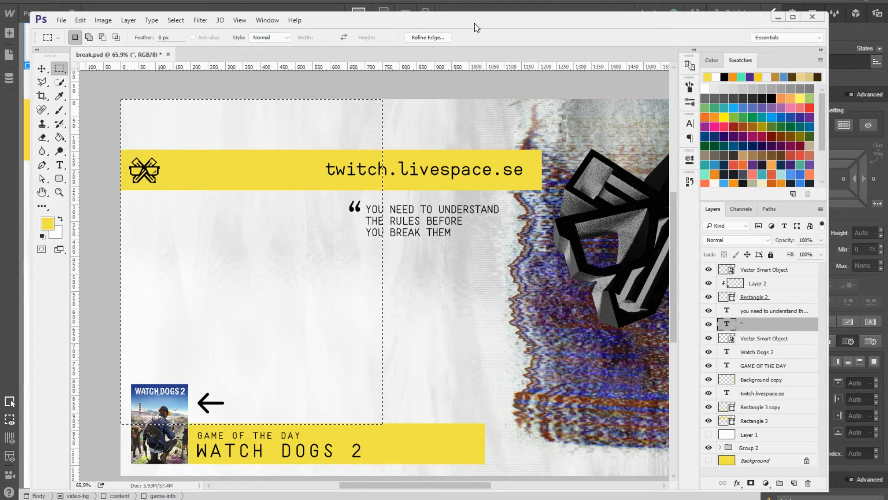
click(483, 5)
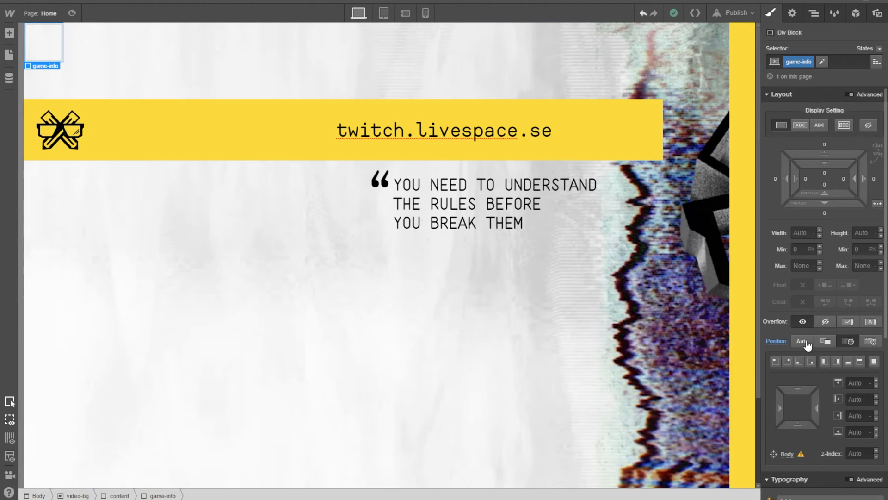
Set game-info's top offset to 932 px in Webflow.
scroll(817, 378, down, 3)
click(860, 277)
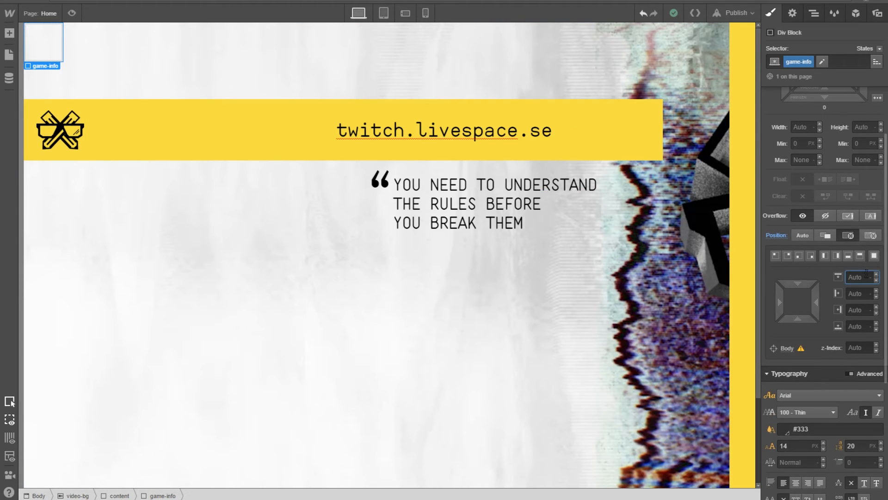
text(932)
key(Return)
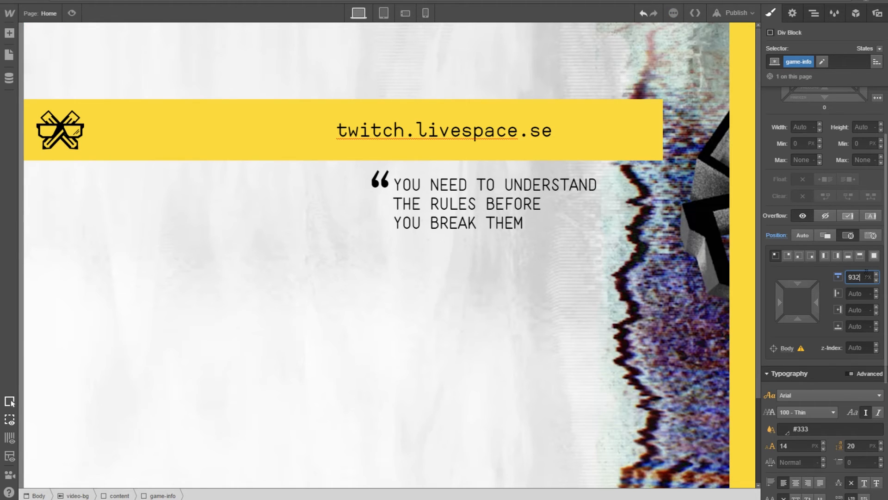
scroll(348, 188, down, 2)
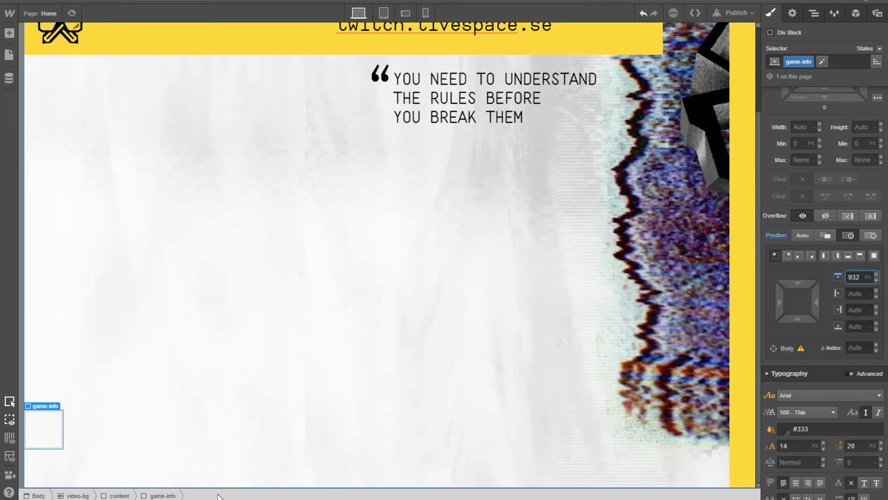
Measure the gap between the page's left edge and the game cover in Photoshop, and set game-info's left offset to 30 px in Webflow.
key(alt+Tab)
drag(121, 373, 131, 467)
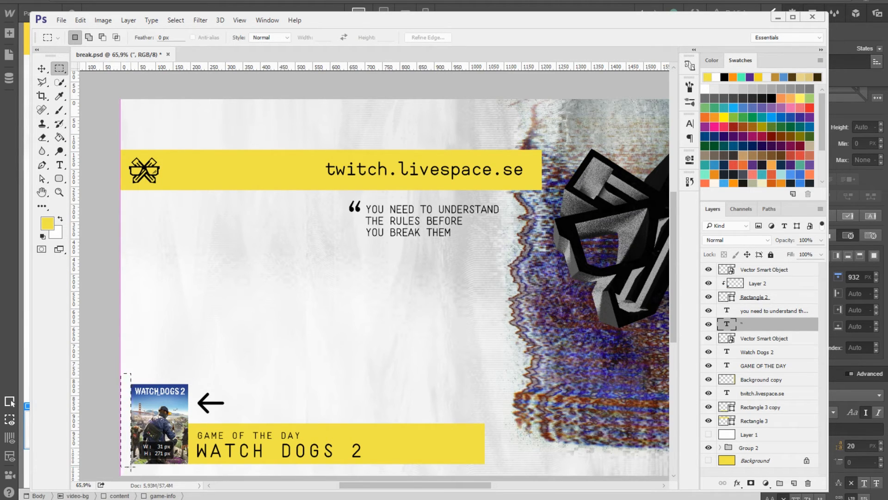
mouse_move(130, 467)
mouse_down()
mouse_move(192, 463)
mouse_move(130, 464)
mouse_up()
scroll(131, 464, up, 5)
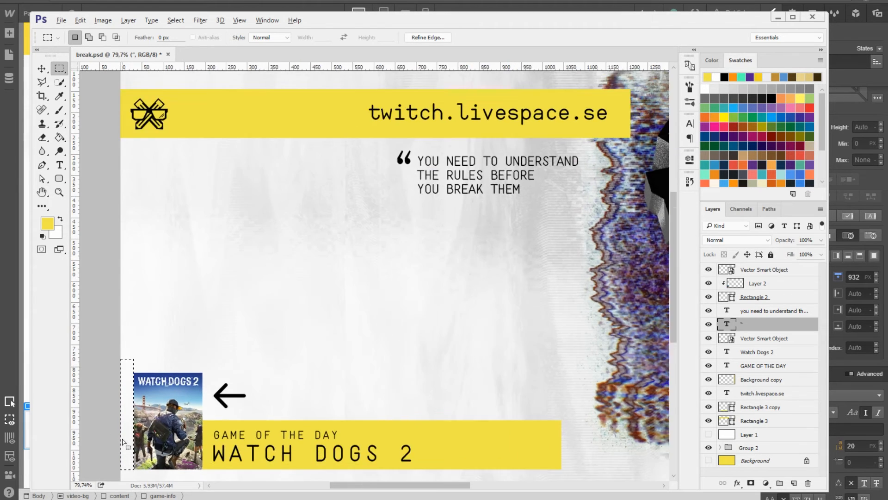
click(134, 402)
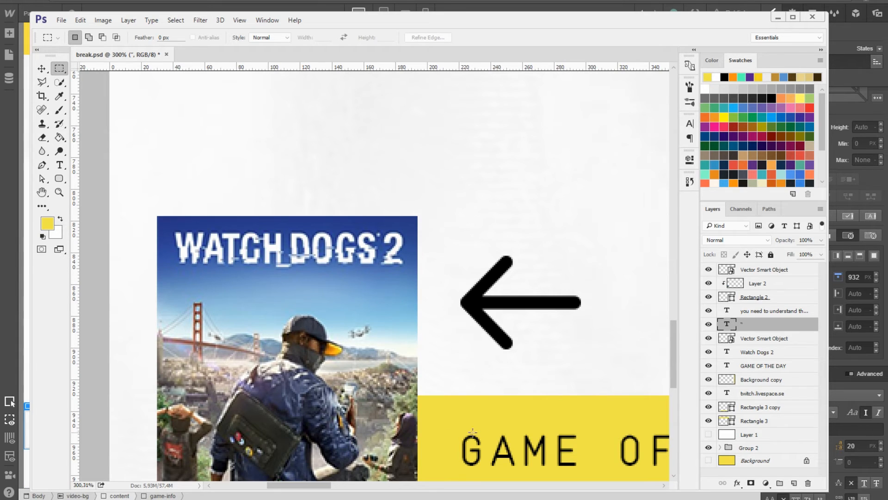
key(alt+Tab)
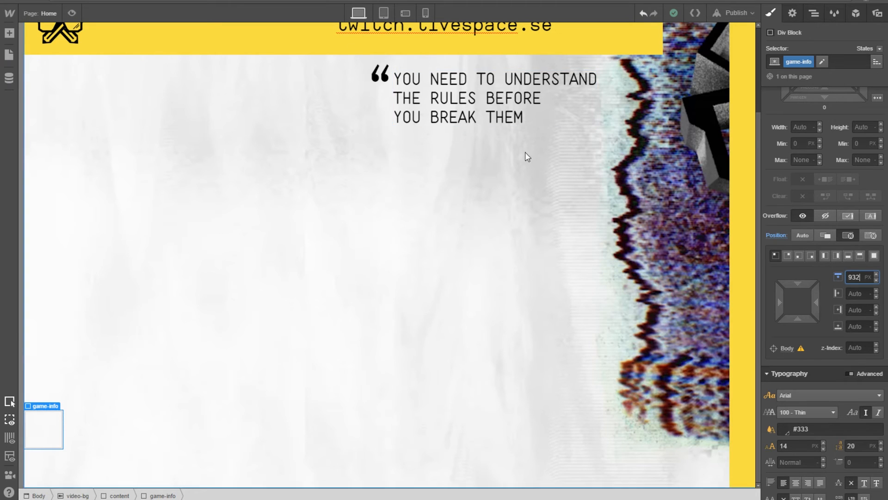
click(856, 294)
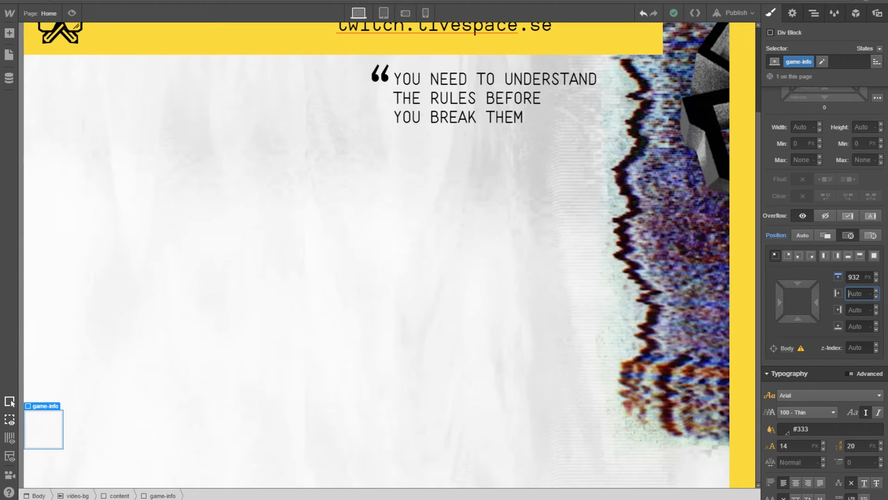
text(30)
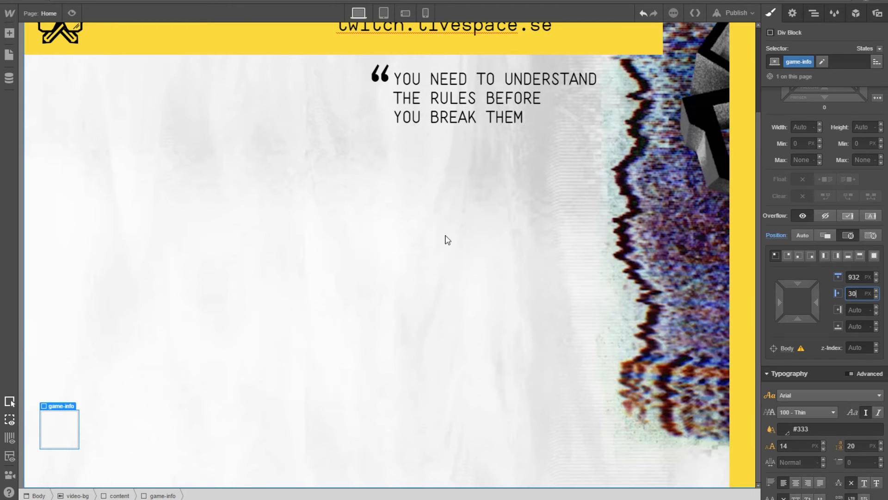
Check the game block's layout in Photoshop, and add a Div Block inside game-info in Webflow.
click(792, 13)
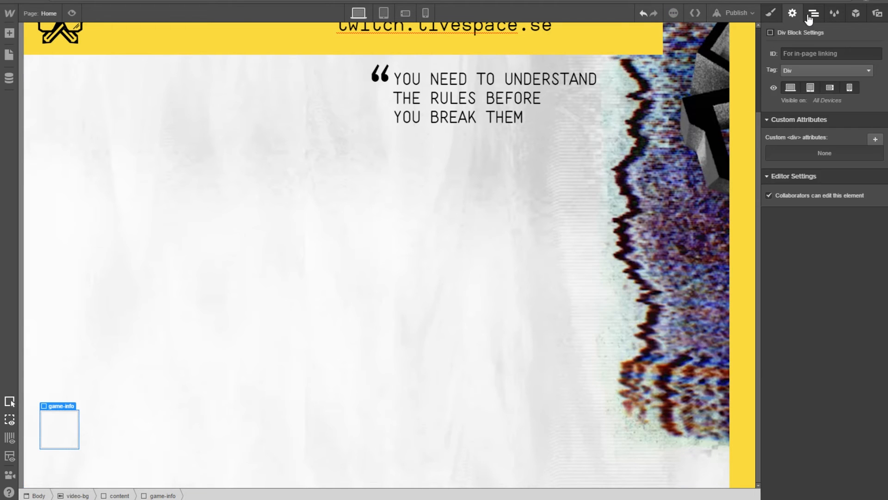
click(805, 16)
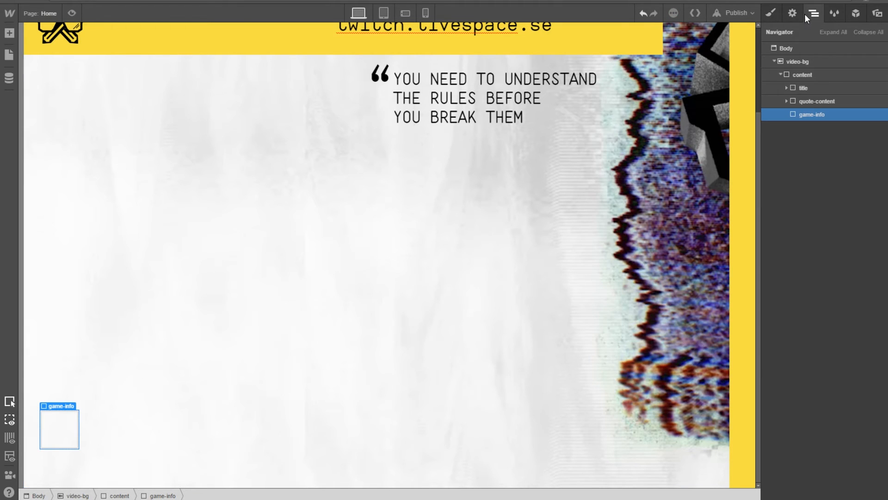
click(10, 34)
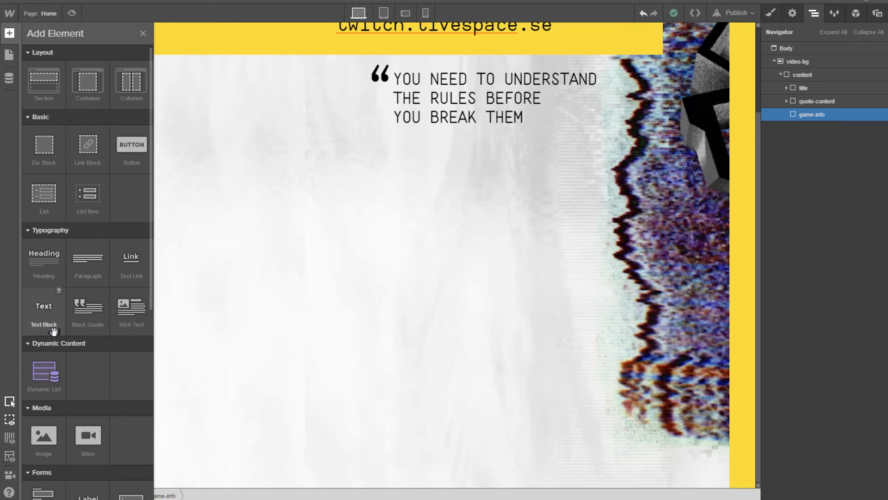
click(197, 498)
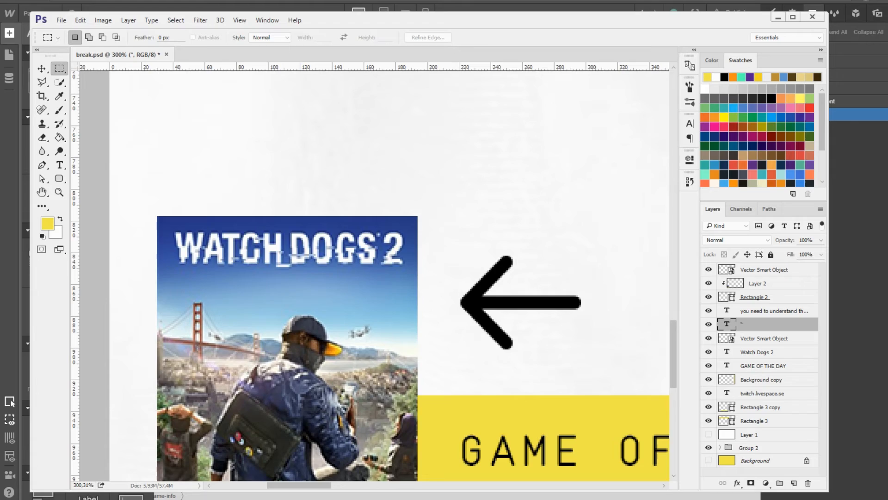
scroll(304, 282, down, 5)
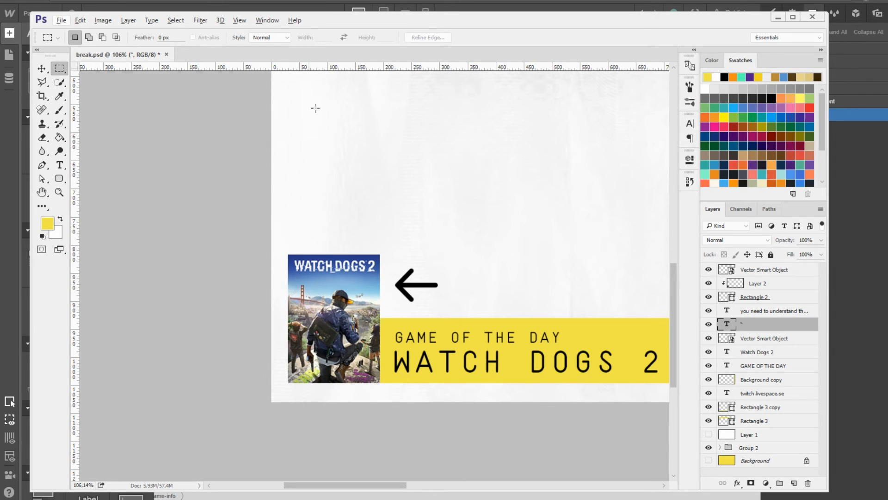
key(alt+Tab)
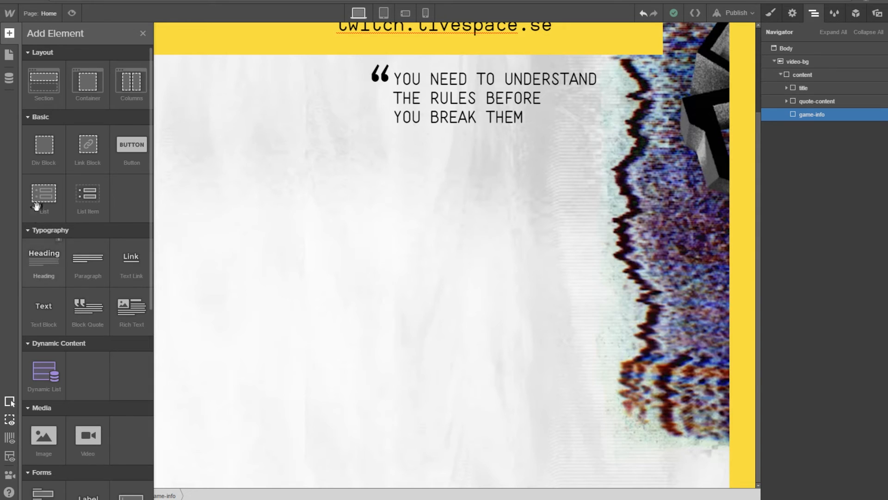
drag(47, 155, 820, 135)
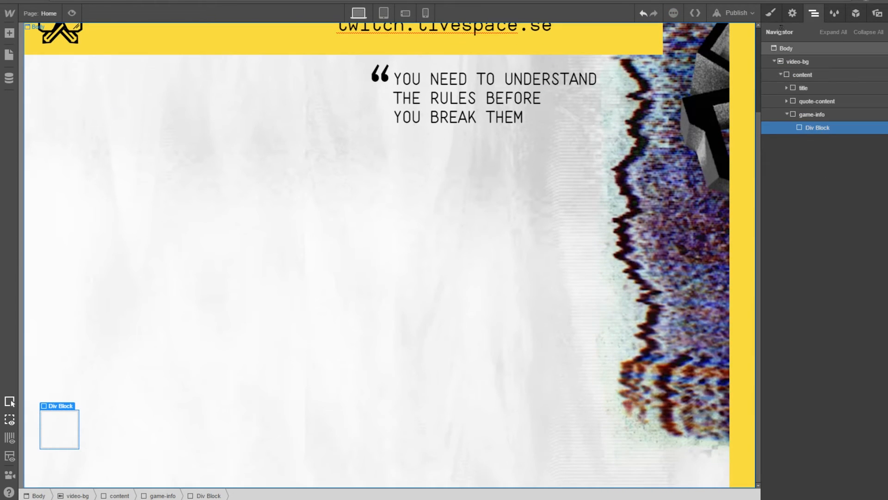
Give the Div Block inside game-info the class box-art.
click(776, 14)
click(798, 65)
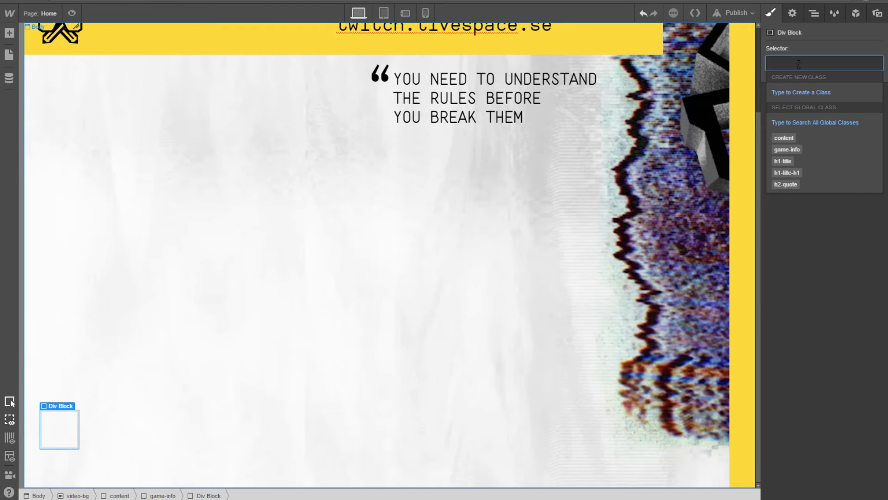
text(box-art)
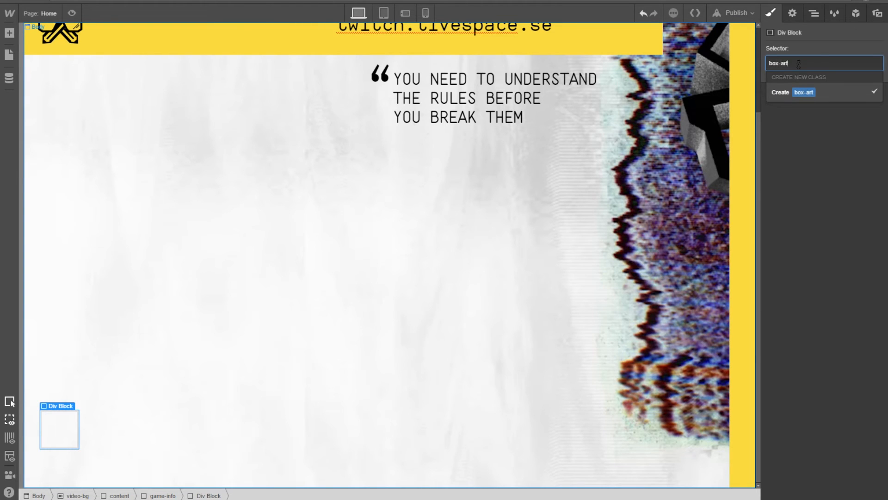
key(Return)
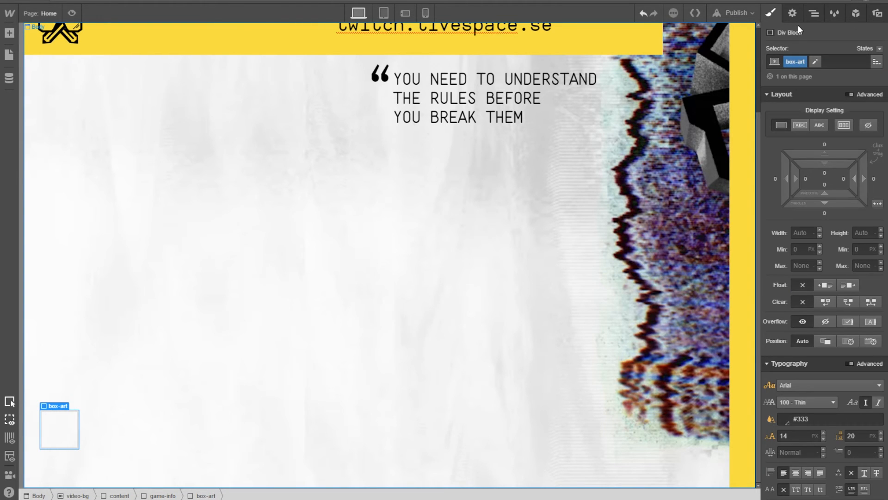
Add a second Div Block inside game-info, directly after box-art and at the same level.
click(812, 14)
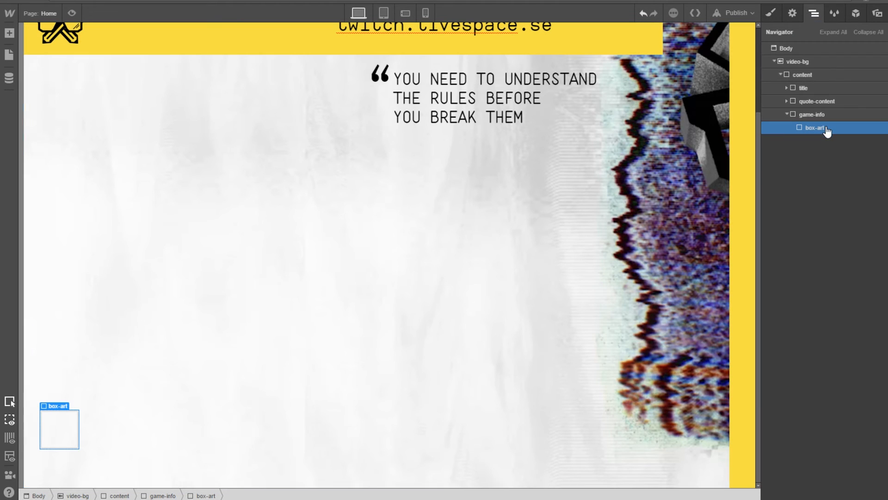
click(9, 32)
drag(44, 148, 845, 142)
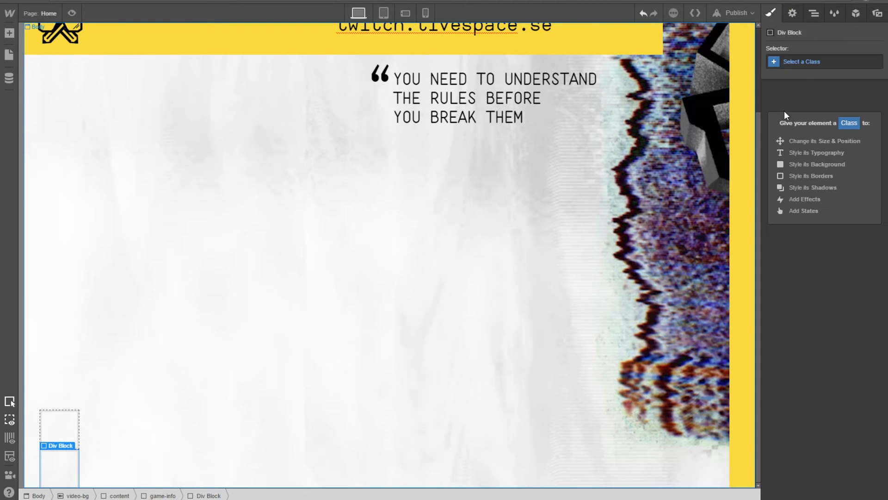
Give the second Div Block inside game-info the class game-game.
click(805, 64)
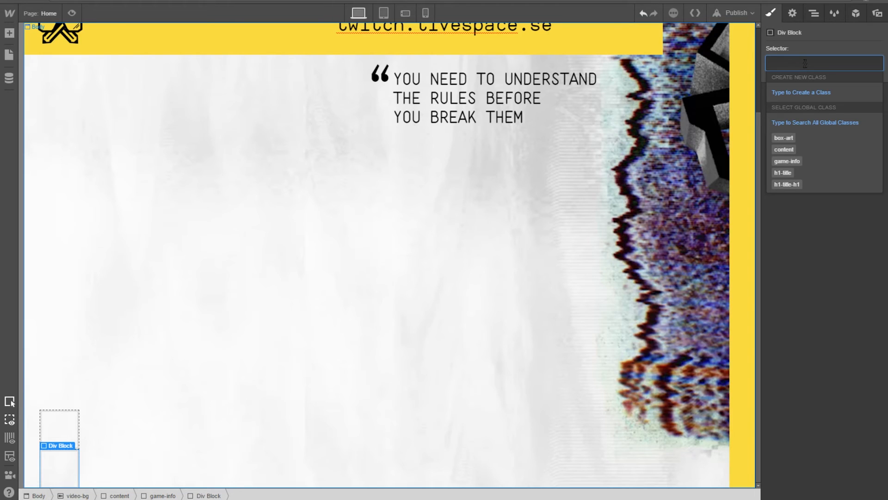
text(game)
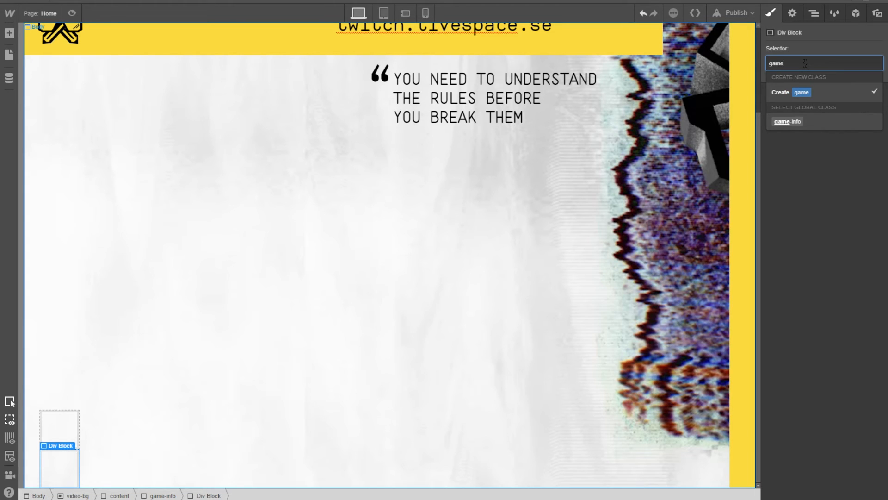
text(-titlle)
key(BackSpace)
key(BackSpace)
text(game)
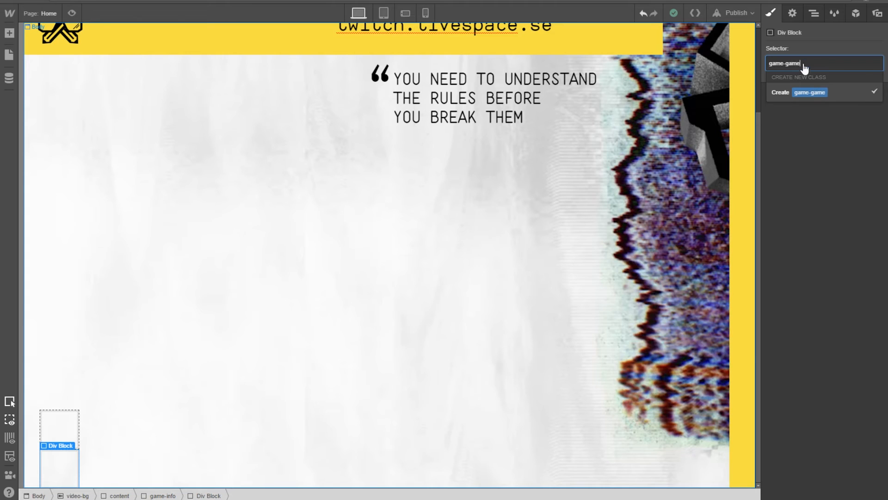
key(Return)
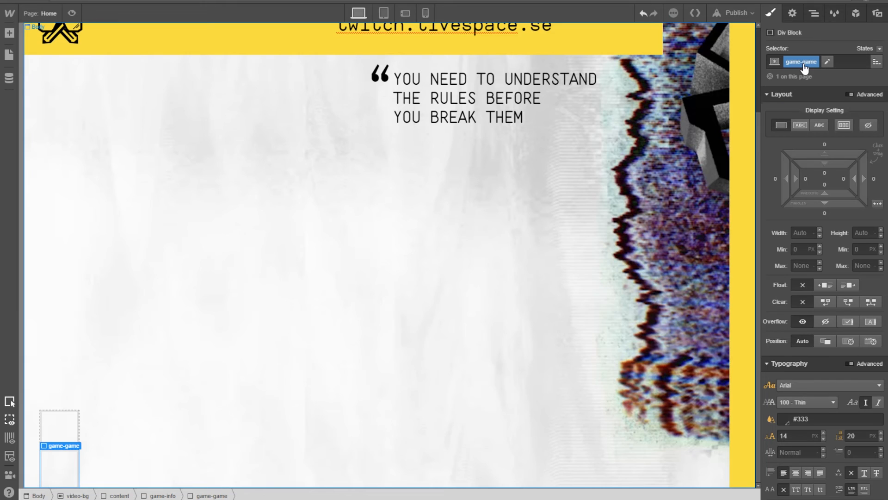
Set game-info's display to flex so that box-art and game-game sit side by side.
click(812, 16)
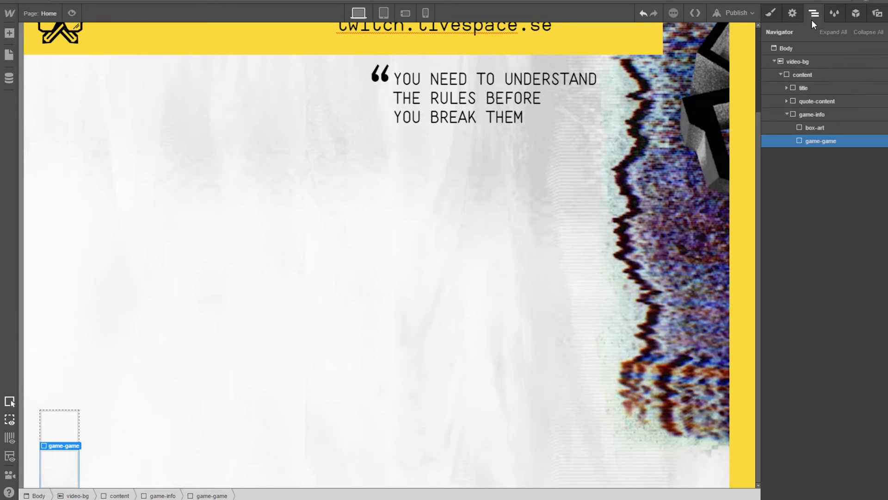
click(812, 115)
click(770, 12)
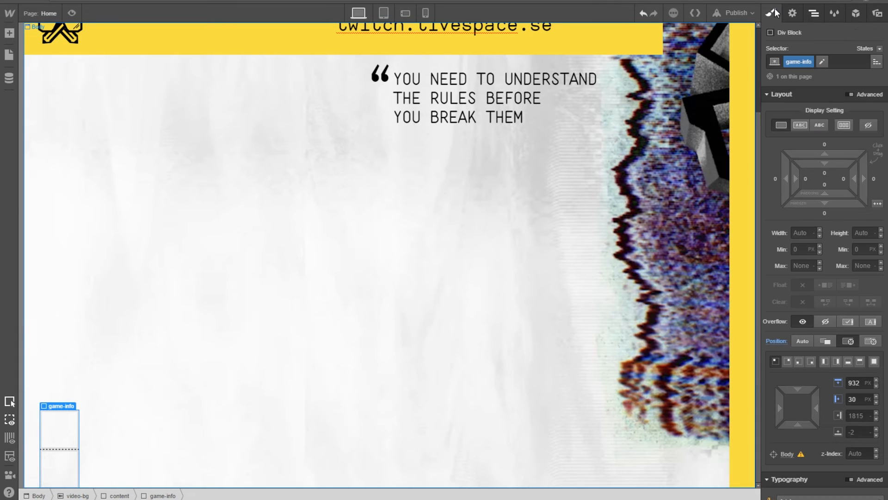
click(844, 125)
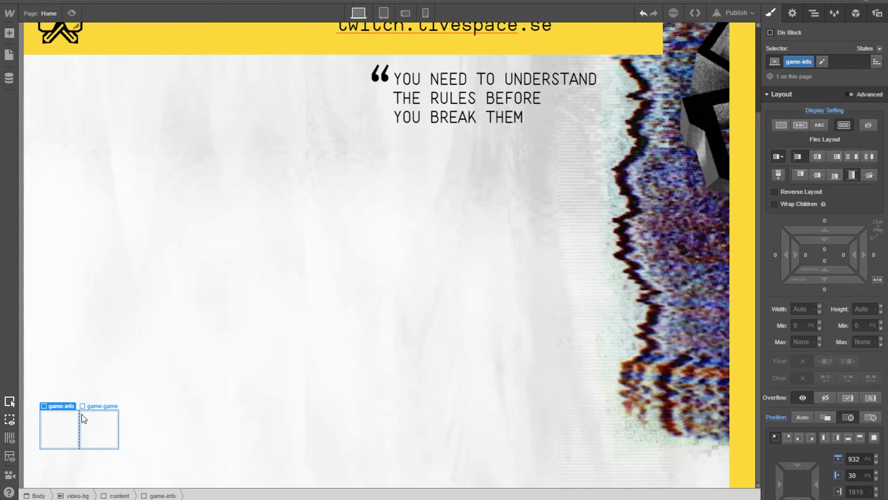
Add a Div Block inside game-game.
click(793, 15)
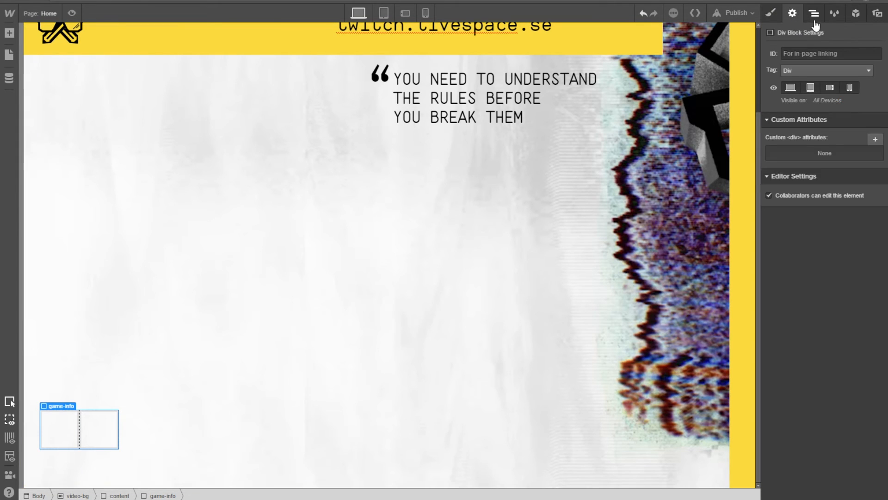
click(814, 17)
click(807, 140)
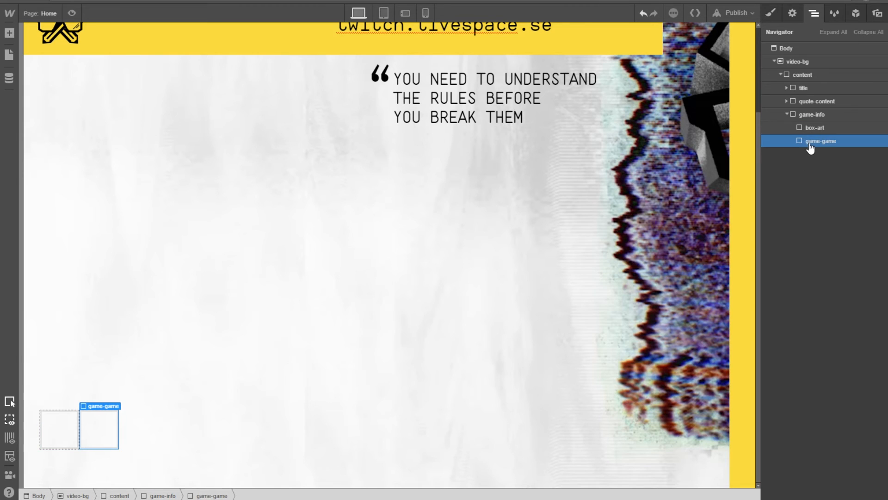
click(9, 33)
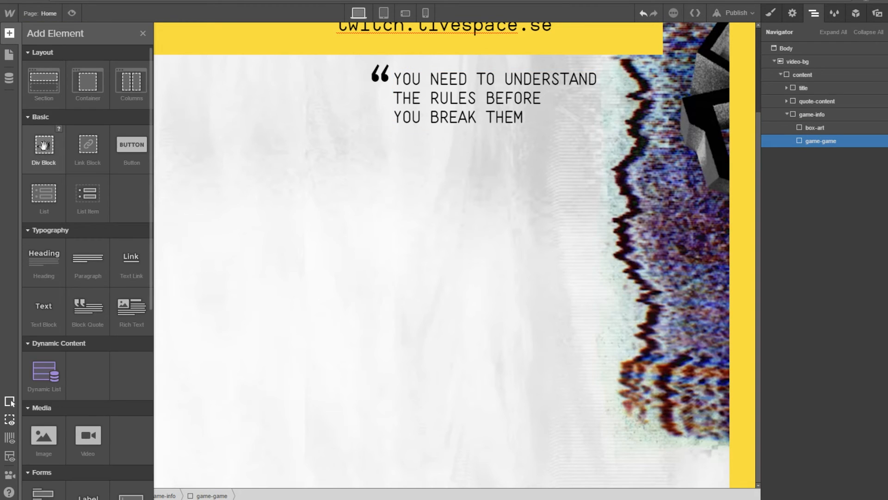
drag(51, 151, 860, 155)
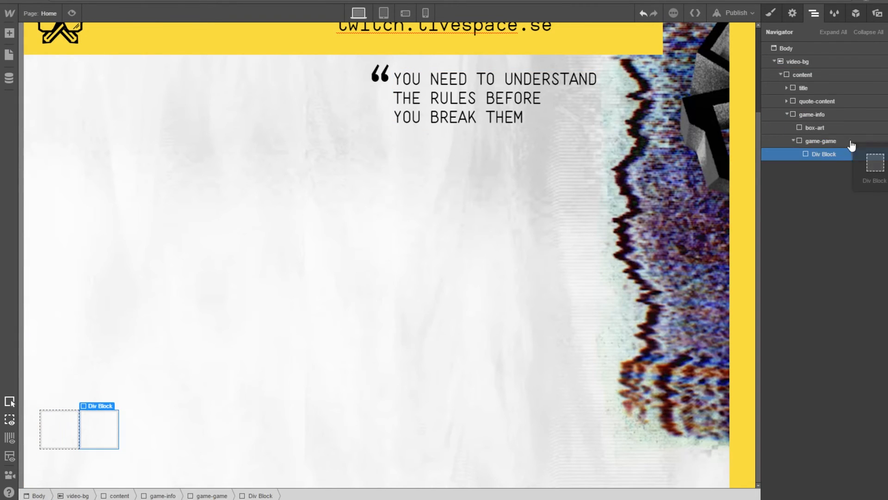
Check the game block in the Photoshop design, return to Webflow and give the Div Block inside game-game the class arrow.
key(alt+Tab)
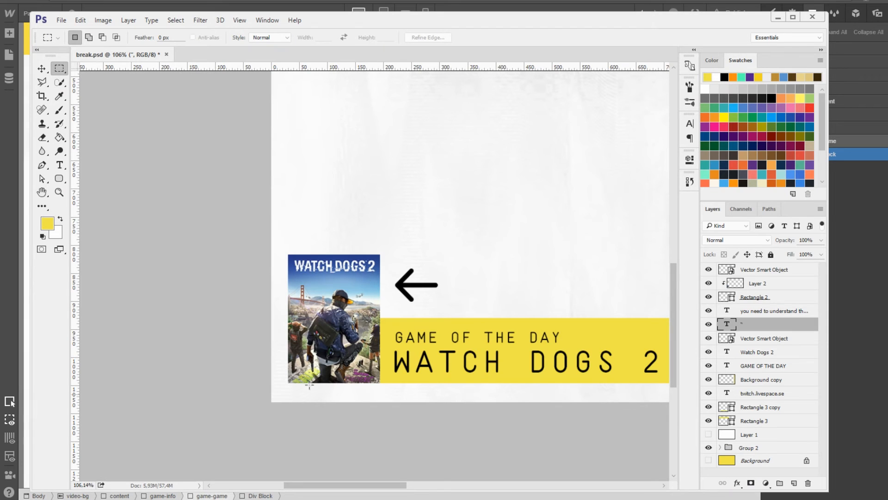
key(alt+Tab)
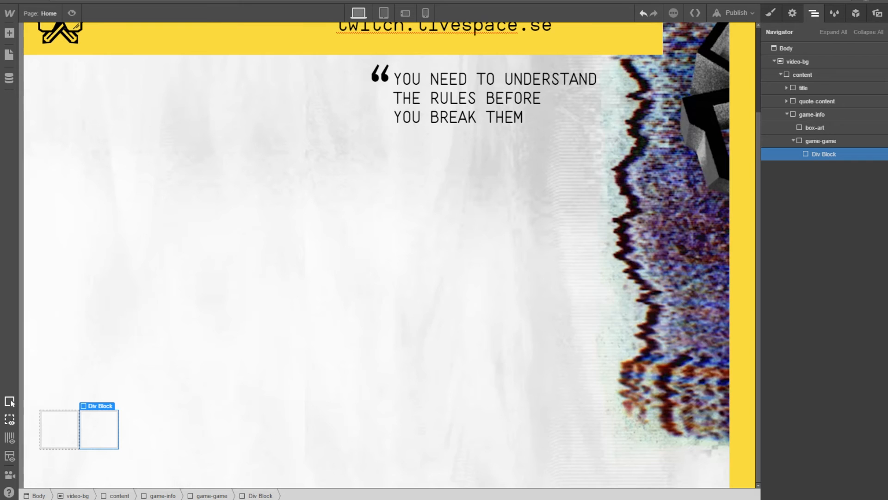
click(782, 15)
click(804, 65)
text(arrow)
key(Return)
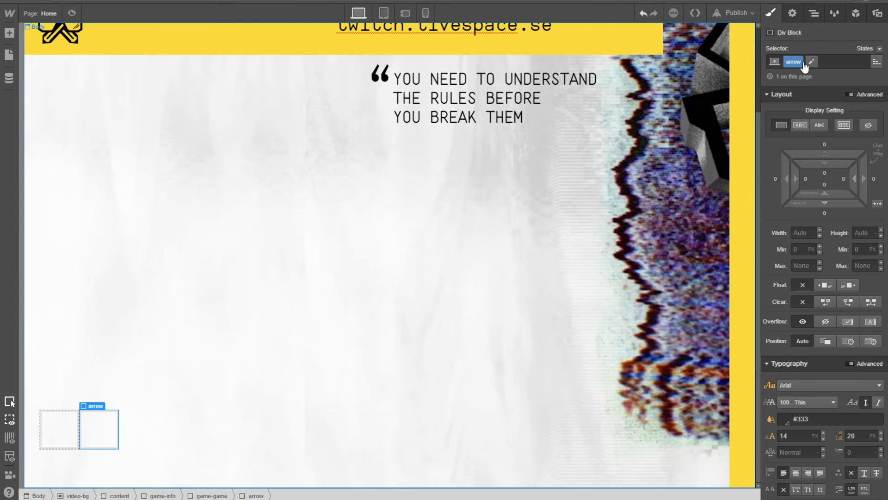
Add a second Div Block inside game-game, directly after arrow and at the same level.
click(814, 18)
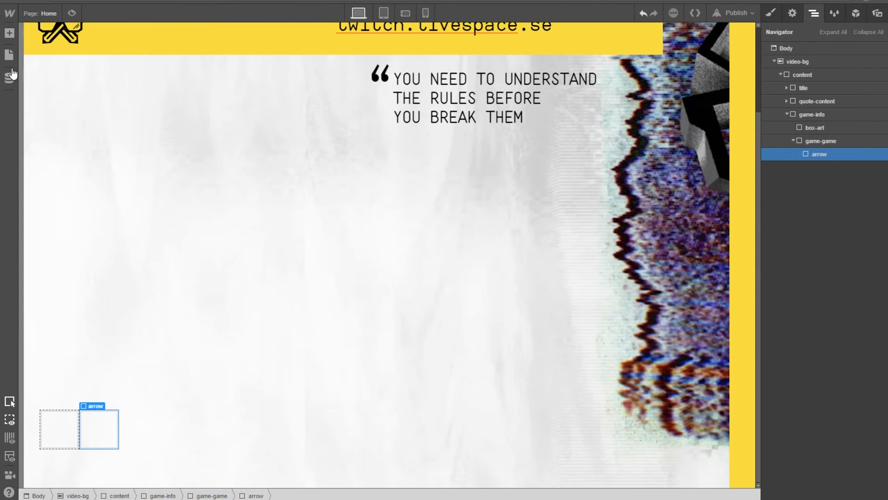
click(7, 35)
drag(44, 145, 838, 164)
Give the Div Block after arrow the class gotd.
click(772, 14)
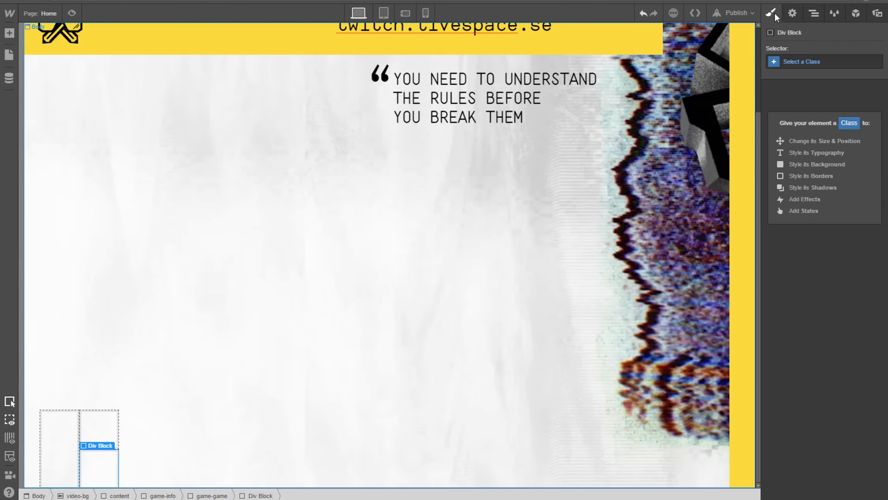
click(800, 65)
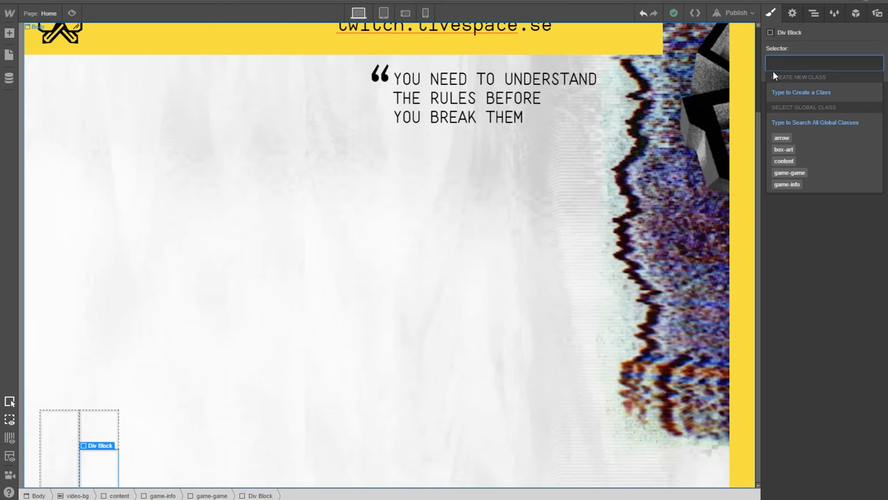
text(gotd)
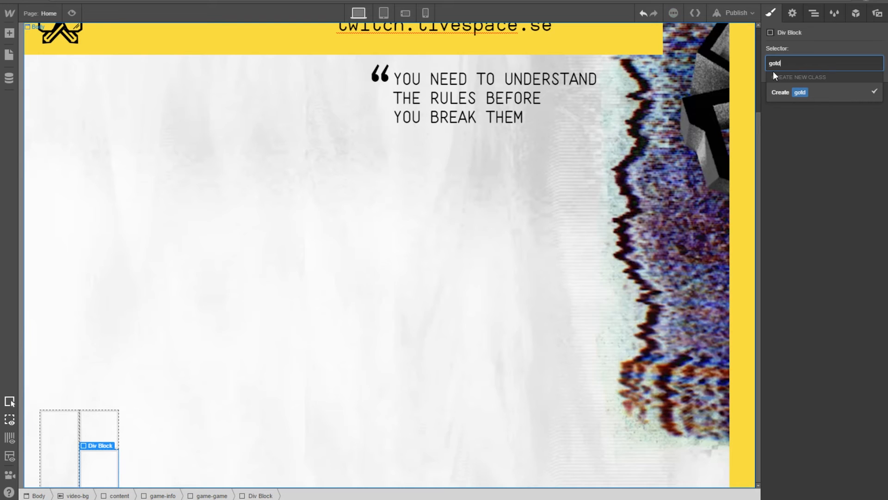
key(Return)
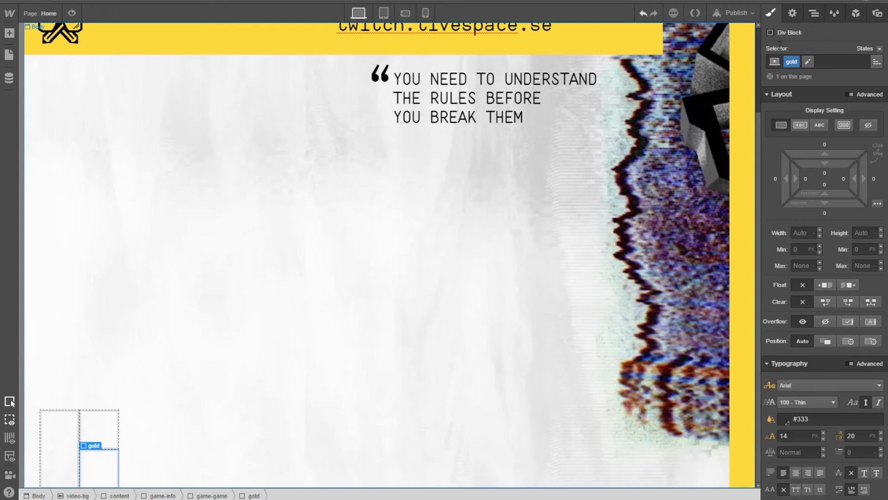
Add a third Div Block inside game-game, directly after gotd and at the same level.
click(791, 13)
click(815, 14)
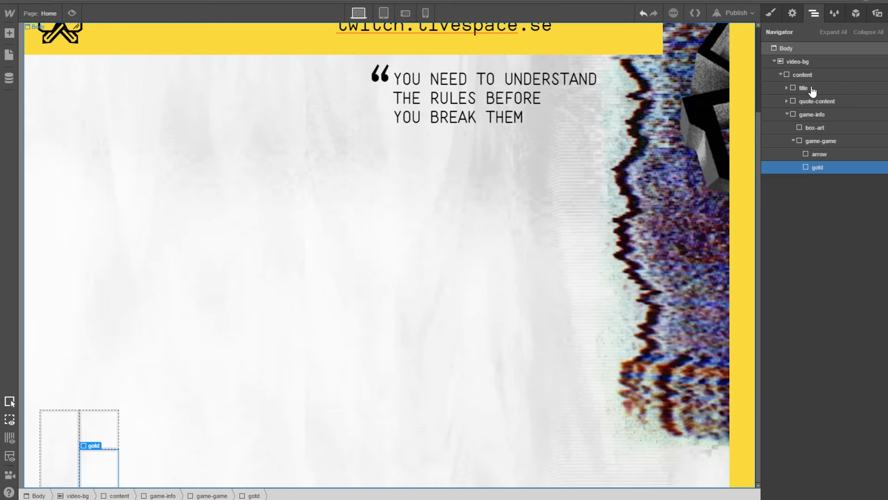
click(9, 33)
drag(45, 144, 847, 175)
Give the third Div Block inside game-game the class game-title.
click(792, 14)
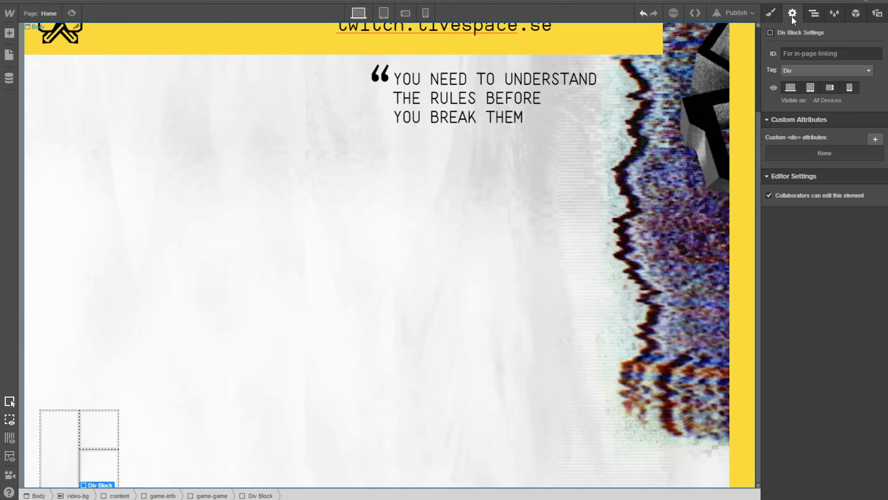
key(s)
click(817, 62)
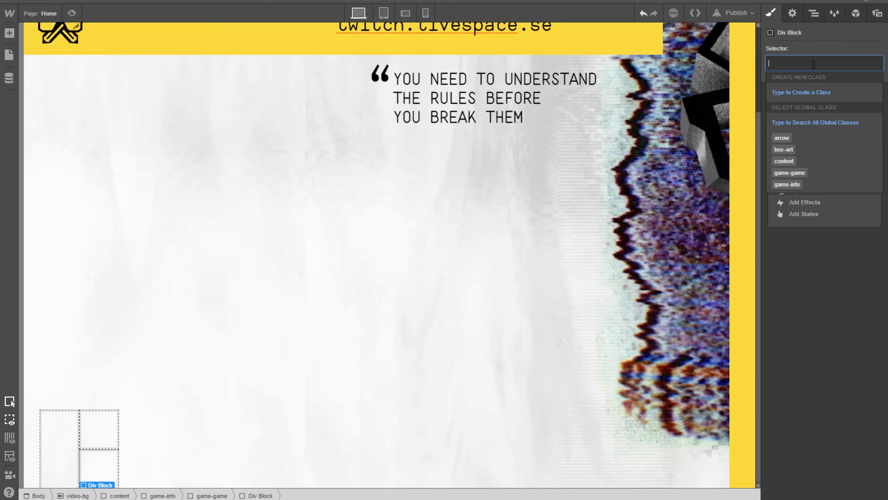
text(game)
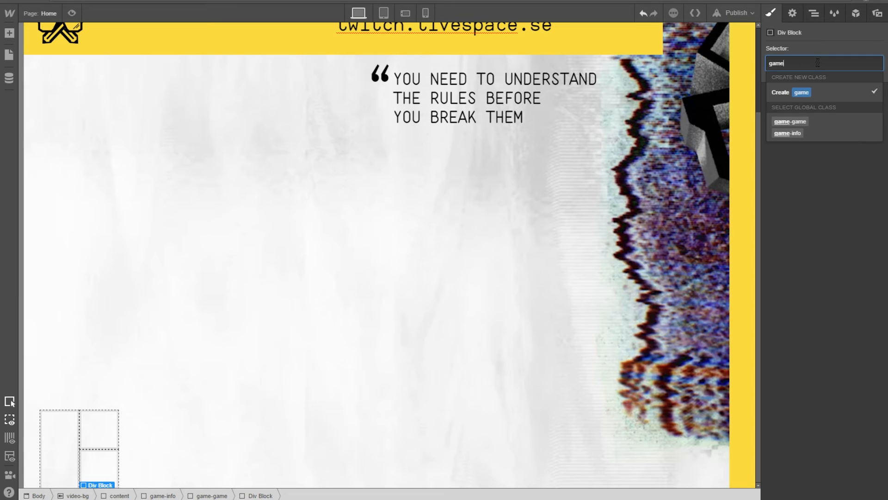
text(-title)
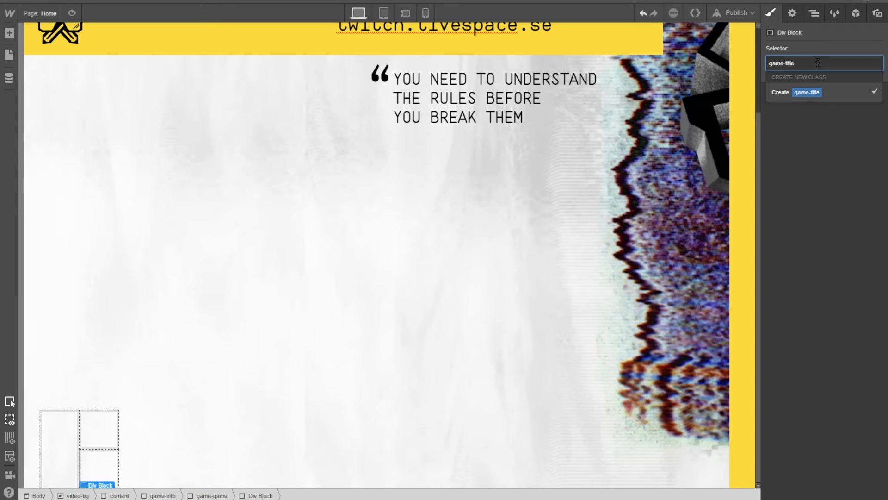
key(Return)
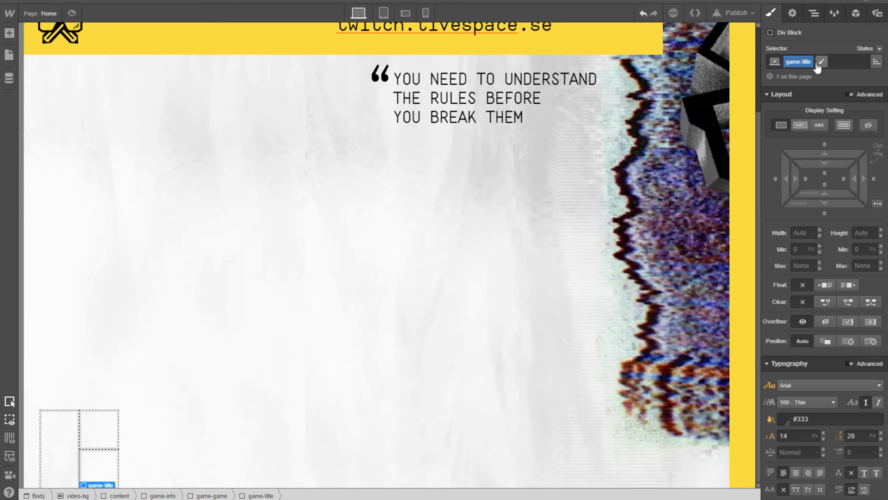
Remove the gotd class from the second Div Block inside game-game and give it the class game-oftheday instead.
click(796, 20)
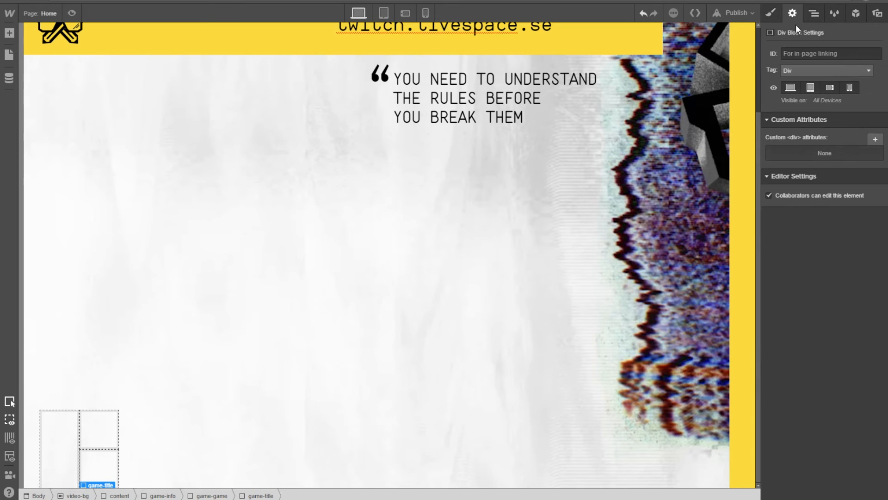
click(814, 13)
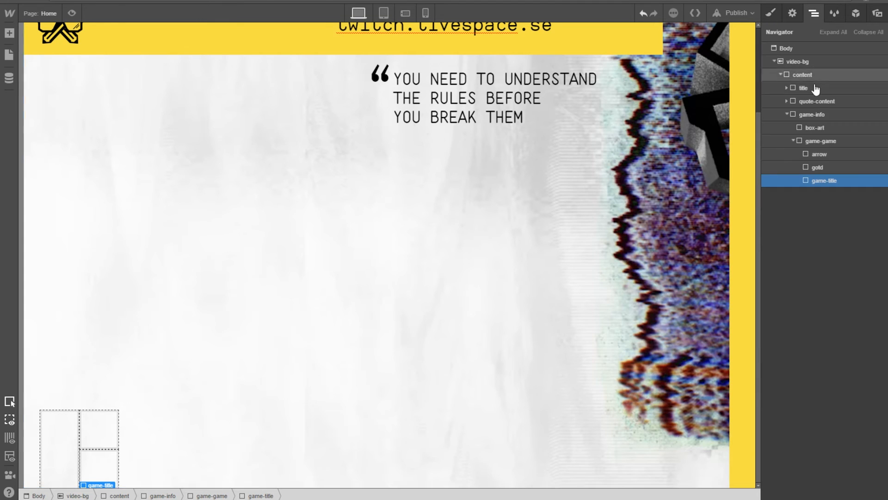
click(815, 167)
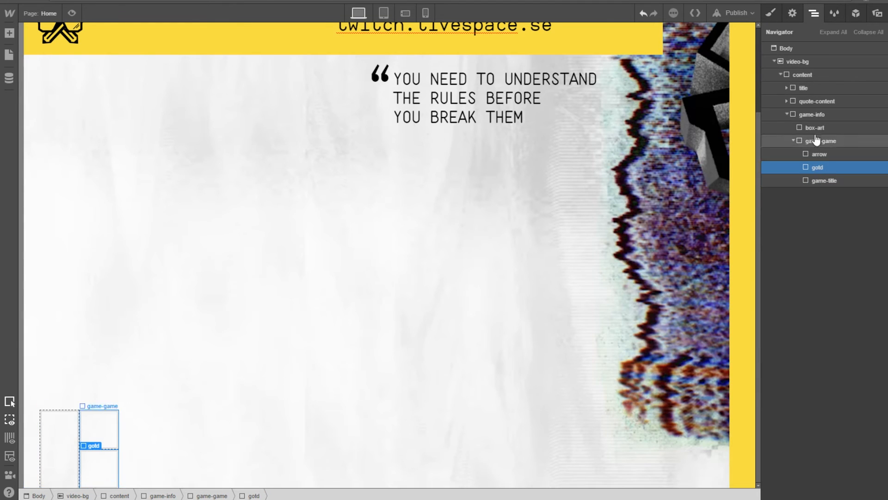
click(792, 13)
click(771, 14)
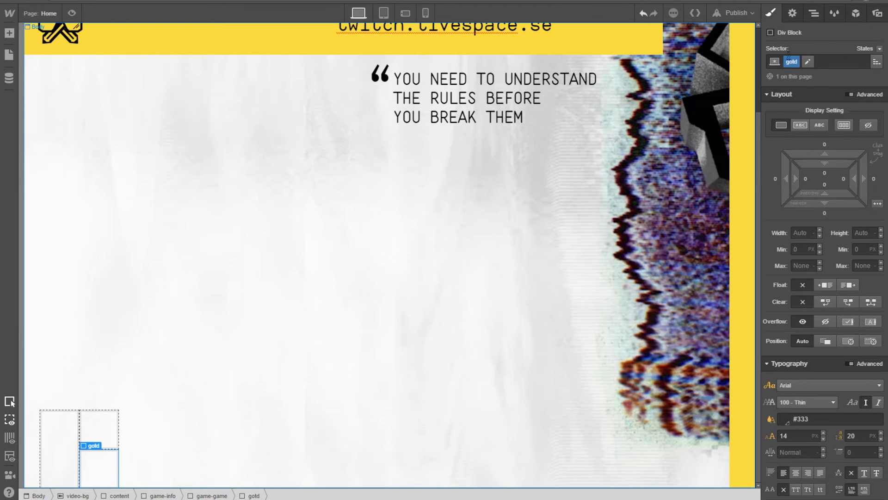
click(789, 69)
click(782, 65)
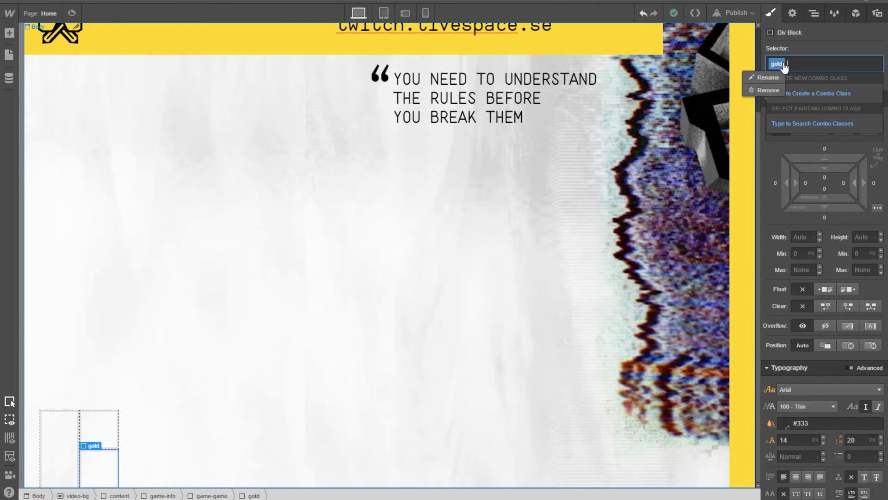
click(778, 88)
text(g)
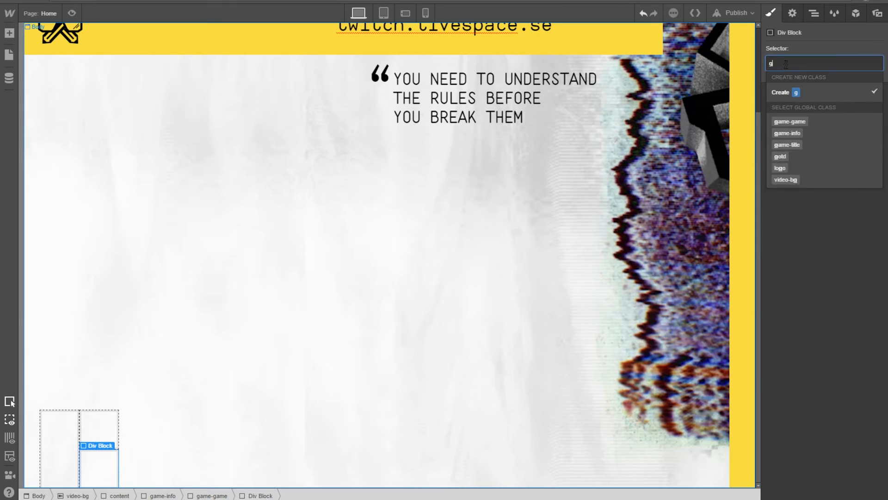
text(ame-oftheday)
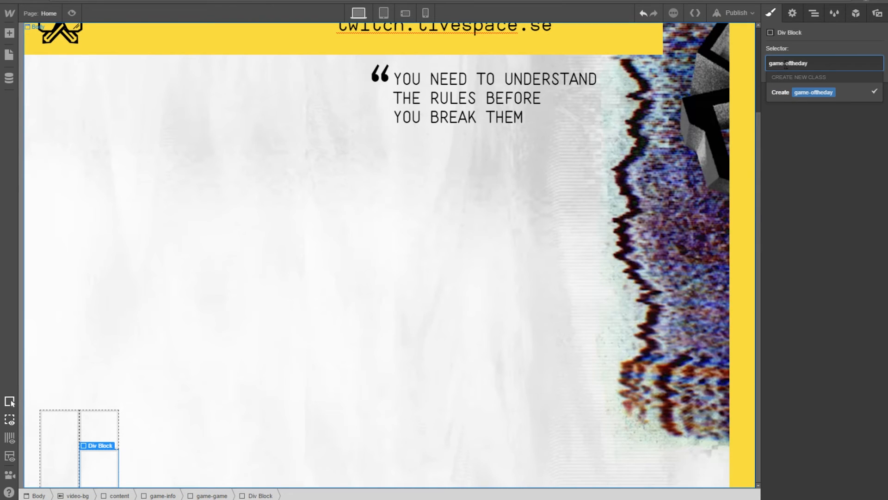
key(Return)
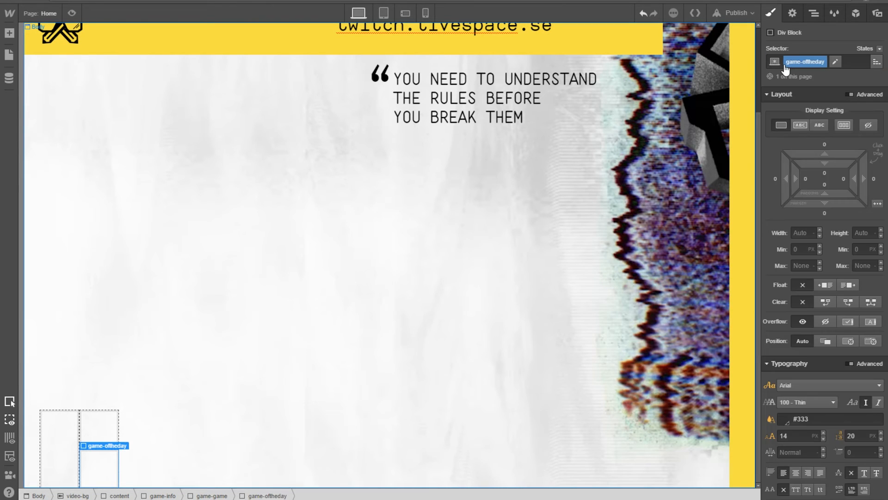
Examine how box-art and game-game are nested inside game-info and review game-info's layout settings.
click(787, 17)
click(814, 14)
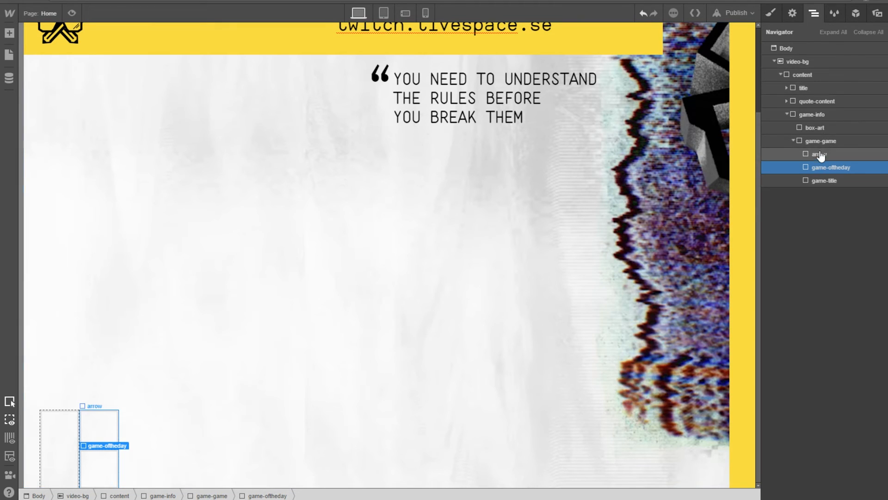
click(793, 140)
click(807, 131)
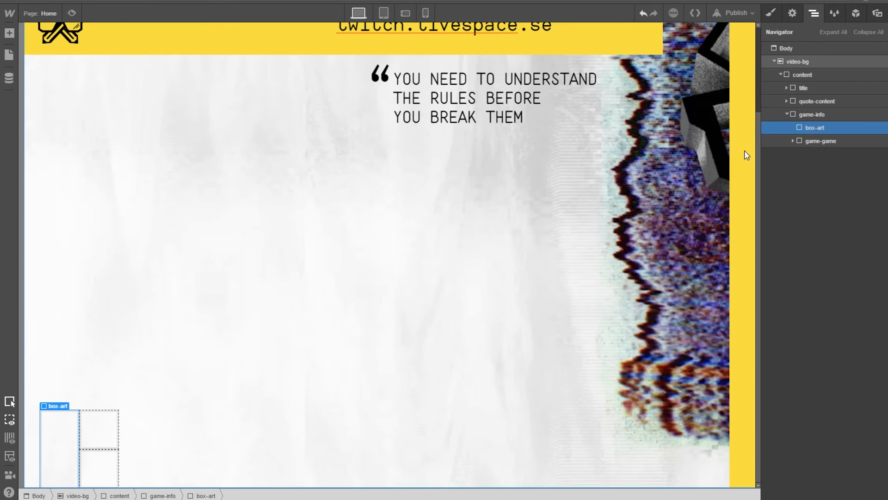
click(805, 141)
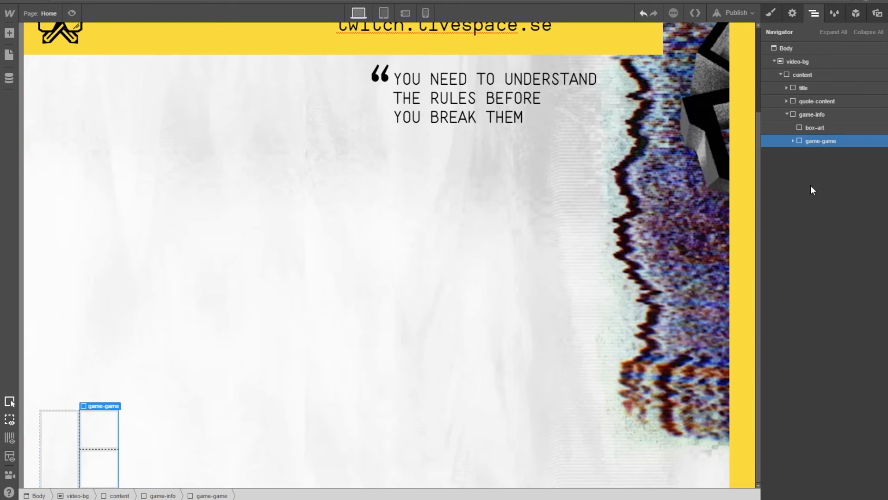
click(793, 140)
click(792, 141)
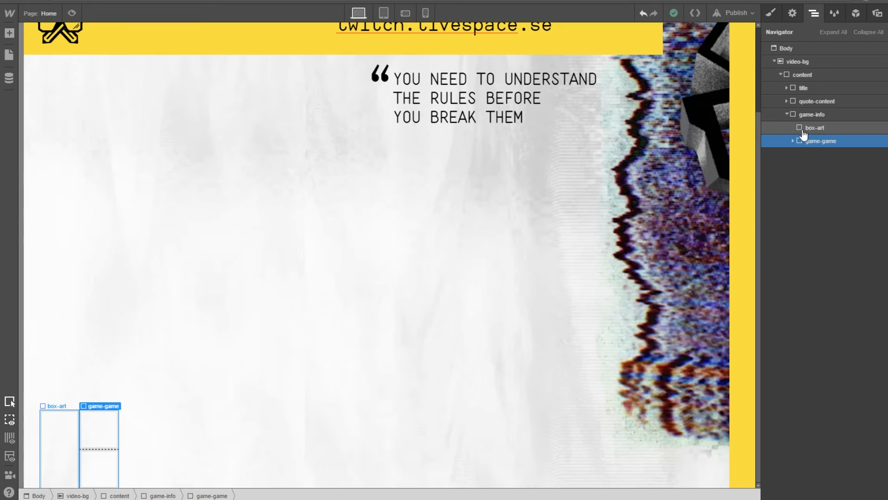
click(803, 131)
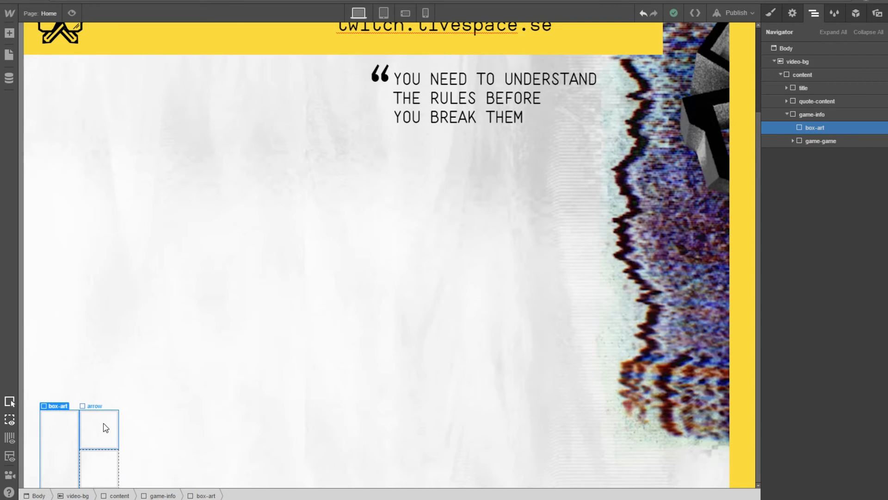
click(275, 308)
click(810, 114)
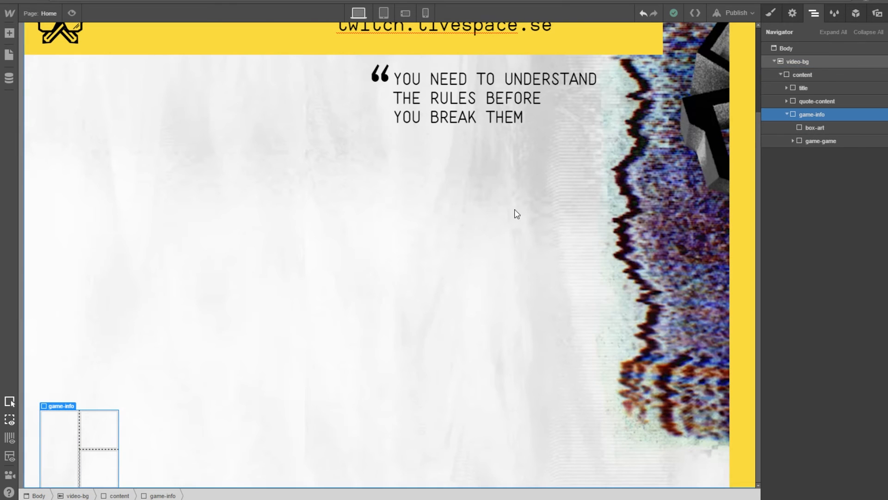
scroll(497, 398, up, 2)
scroll(494, 382, down, 2)
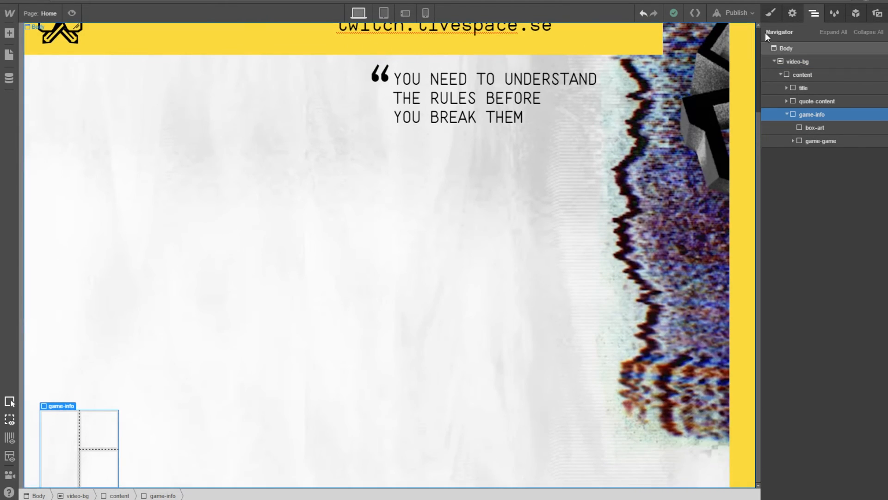
click(771, 14)
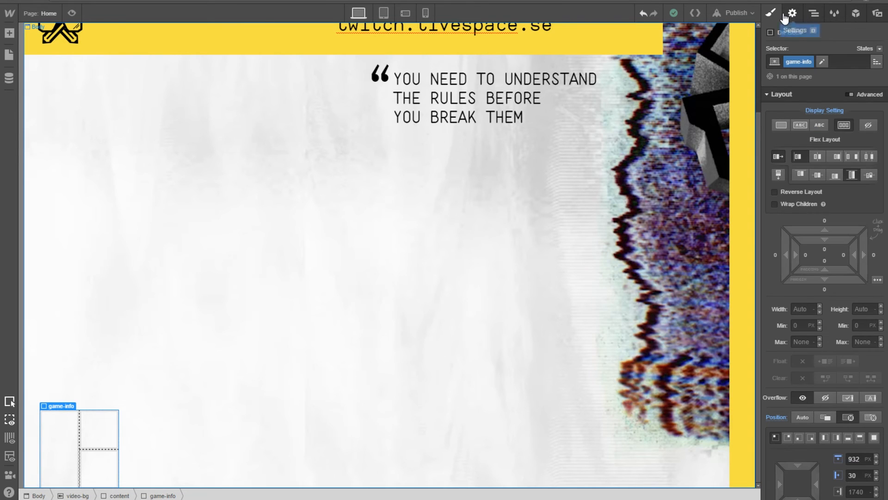
click(785, 18)
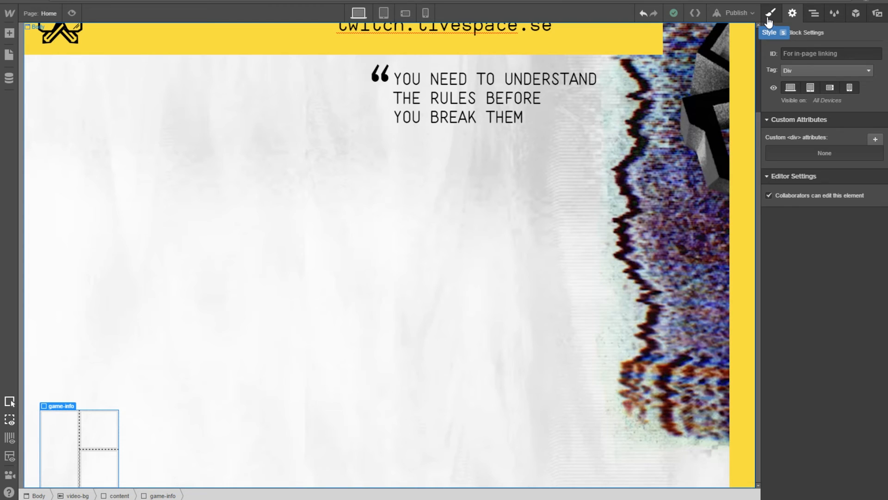
click(768, 18)
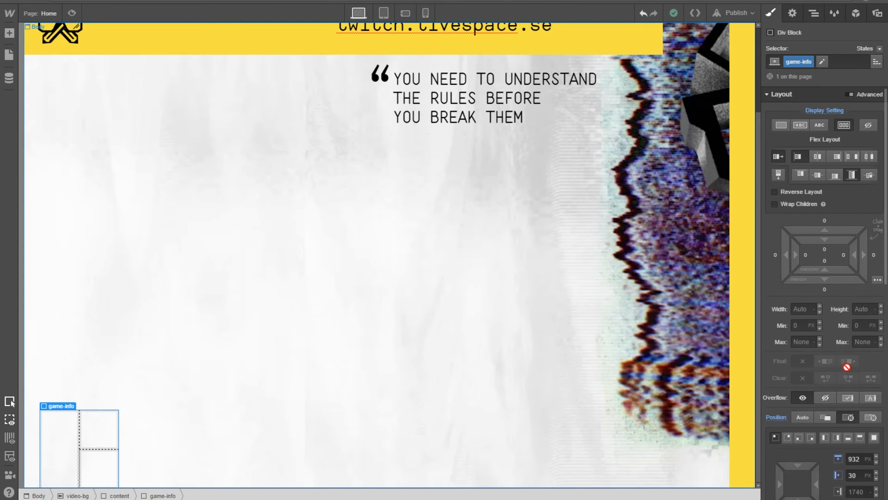
scroll(846, 367, down, 5)
scroll(822, 314, up, 4)
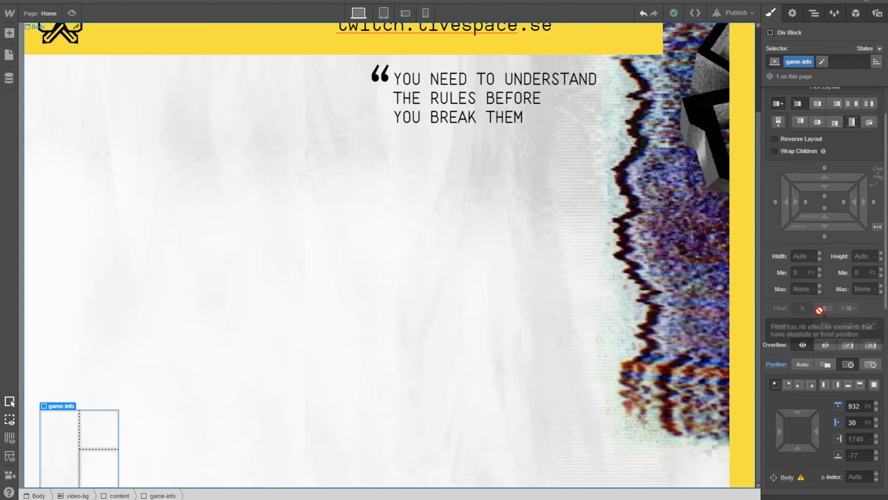
scroll(815, 185, up, 2)
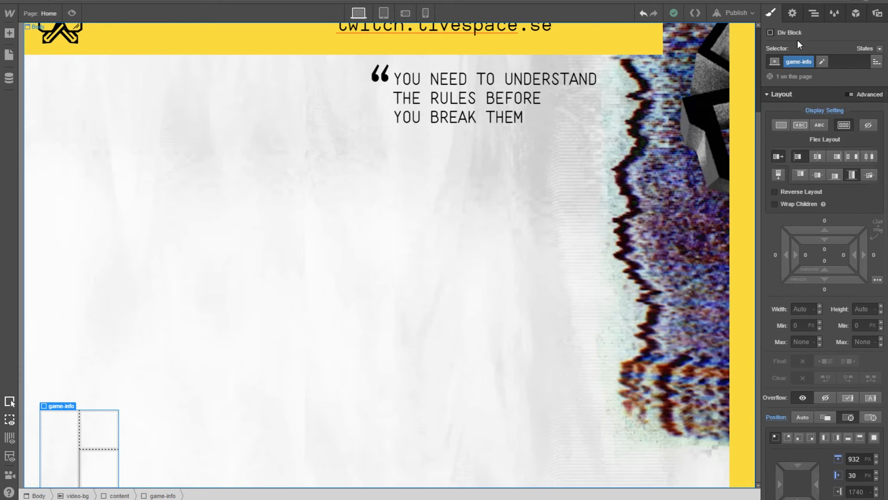
click(814, 13)
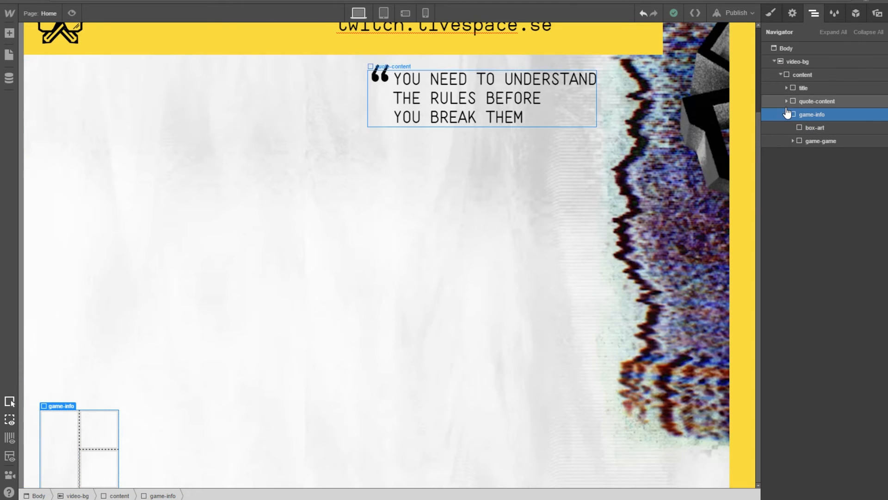
click(787, 114)
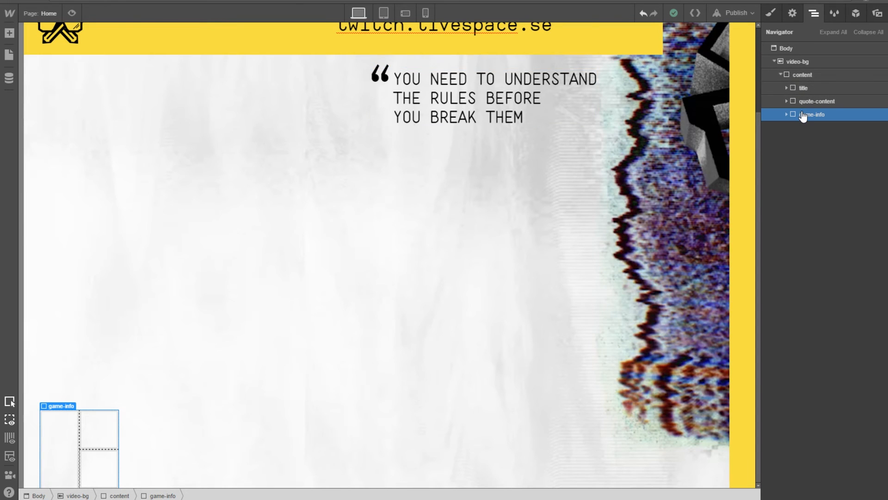
click(792, 14)
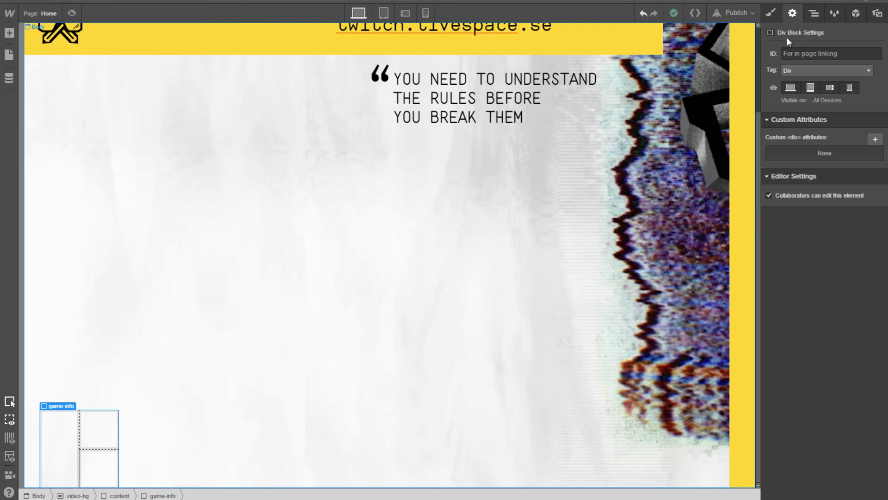
Move the game-info block up by setting its top position offset to 782 px.
click(776, 19)
scroll(829, 301, down, 5)
scroll(832, 334, down, 1)
click(866, 196)
click(856, 194)
key(shift+Down)
key(shift+Down)
key(shift+Down)
key(shift+Down)
key(shift+Down)
key(shift+Down)
key(shift+Down)
key(shift+Down)
key(shift+Down)
key(shift+Down)
key(shift+Down)
key(shift+Down)
key(shift+Down)
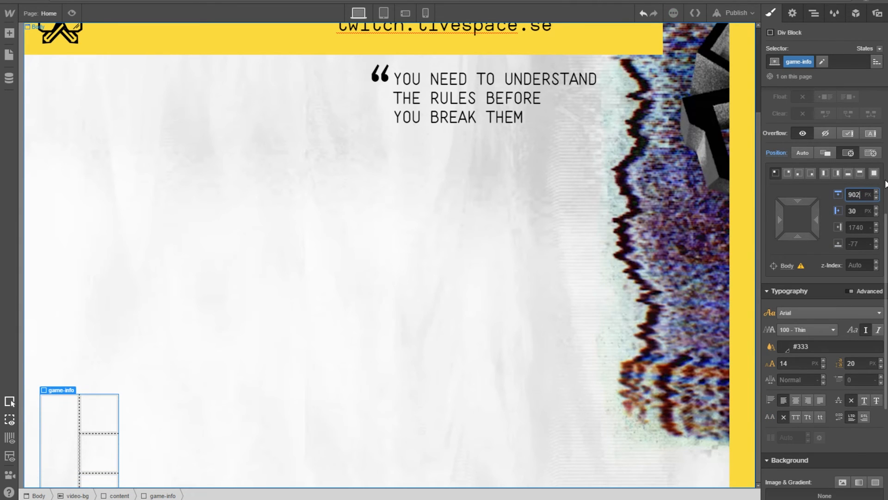
key(shift+Down)
key(shift+Down)
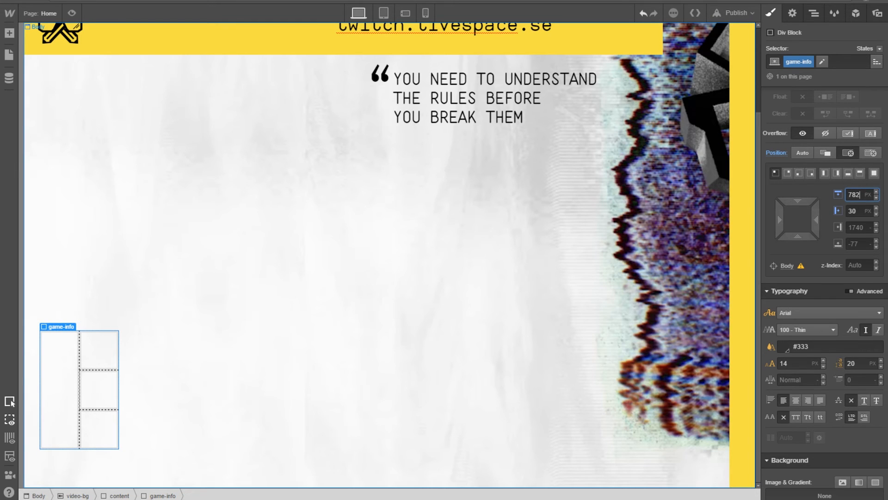
Add an Image element inside the box-art container and move its settings window clear of the block.
click(790, 17)
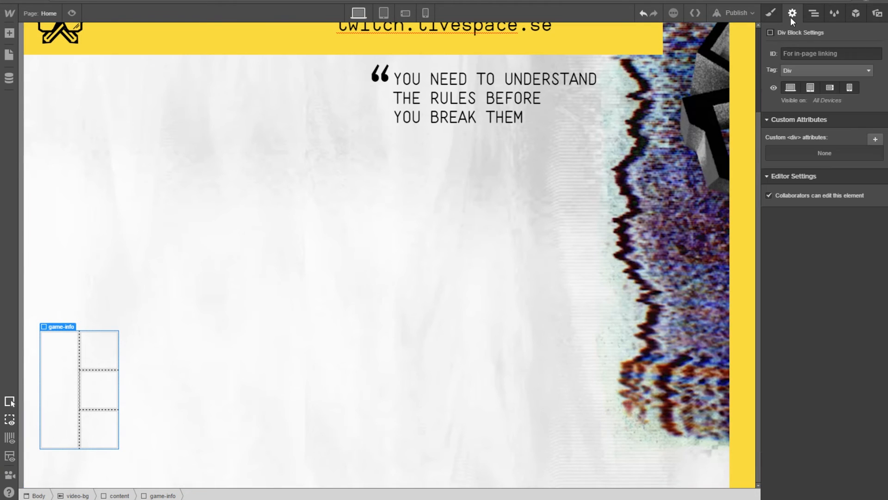
click(819, 17)
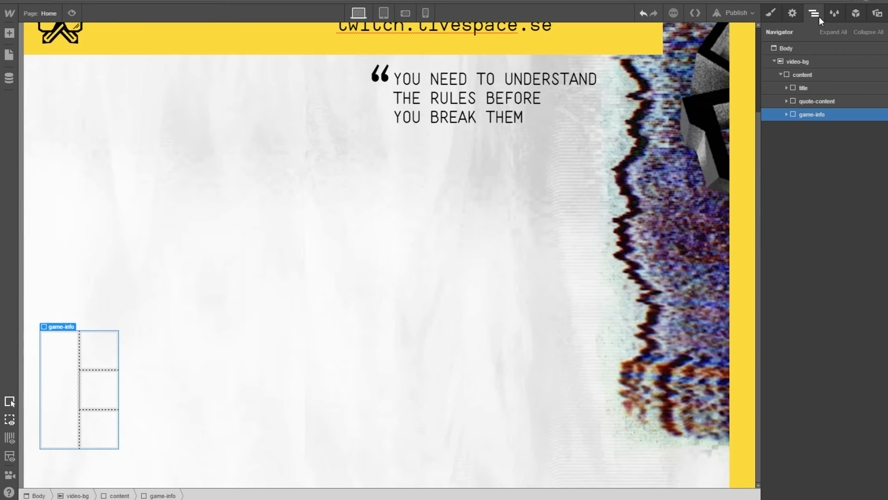
click(787, 114)
click(799, 131)
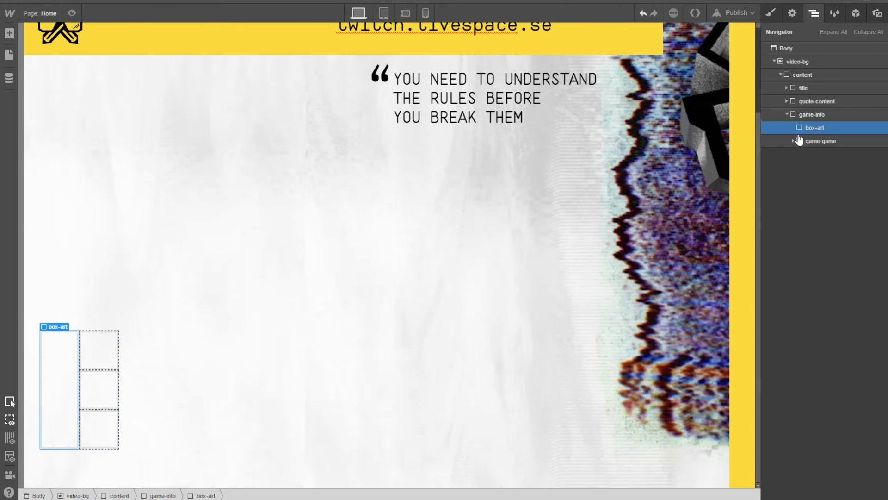
click(9, 33)
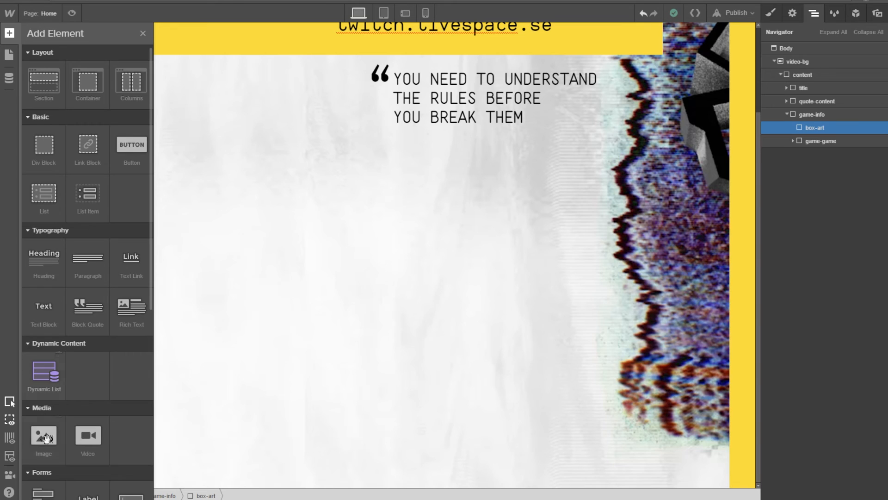
drag(44, 437, 69, 444)
scroll(182, 337, down, 2)
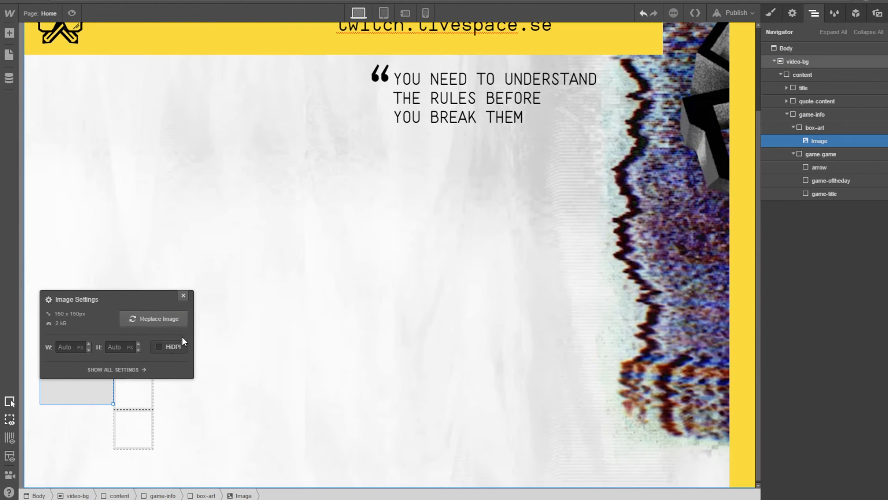
drag(146, 298, 266, 165)
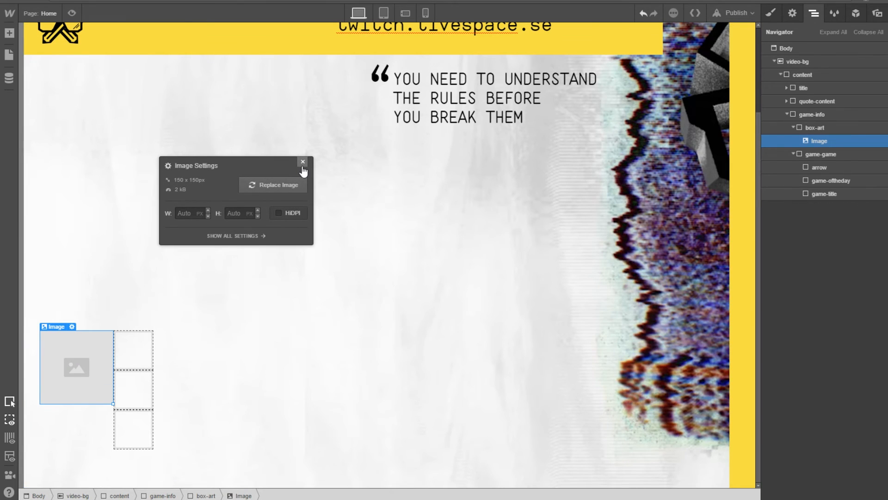
Upload the Watch Dogs, Destiny, dota, Overwatch and StarCraft II cover images from the MyStream break folder to the site's assets.
click(877, 13)
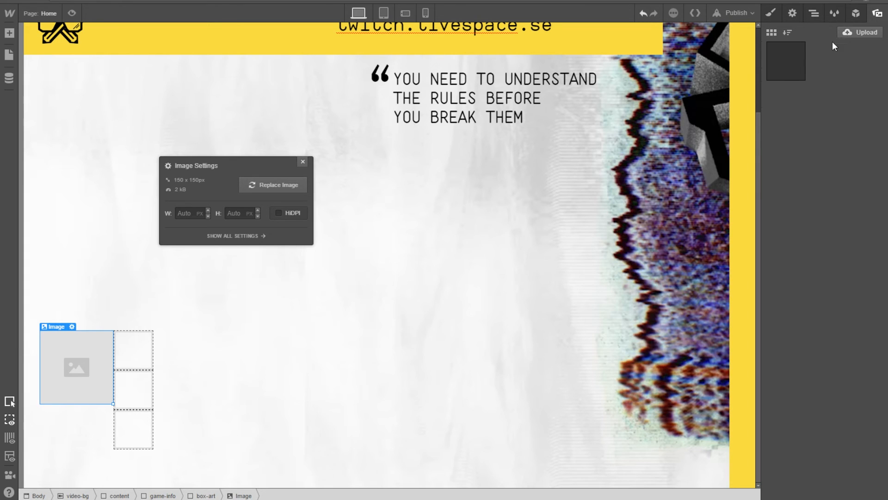
click(848, 33)
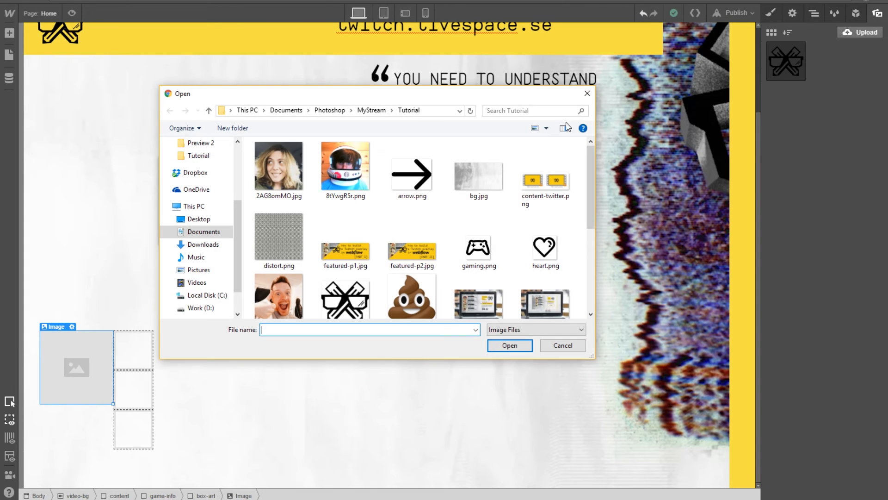
click(376, 111)
double_click(279, 171)
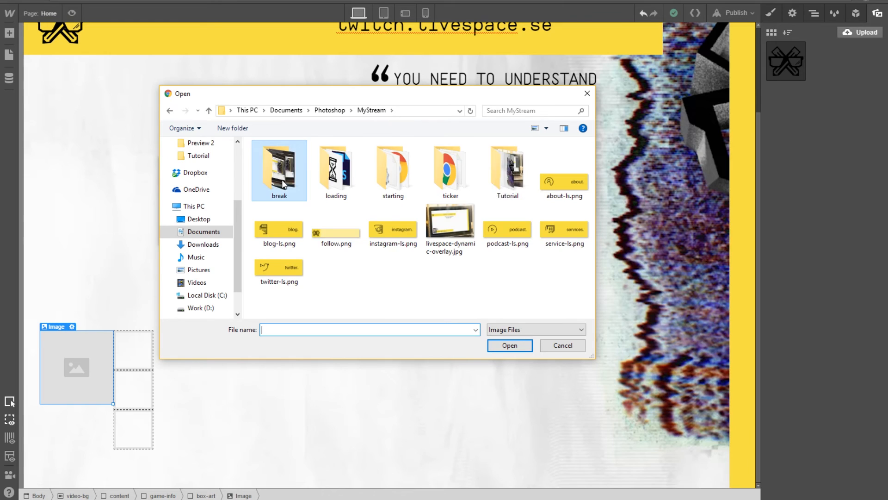
scroll(393, 209, down, 1)
click(421, 220)
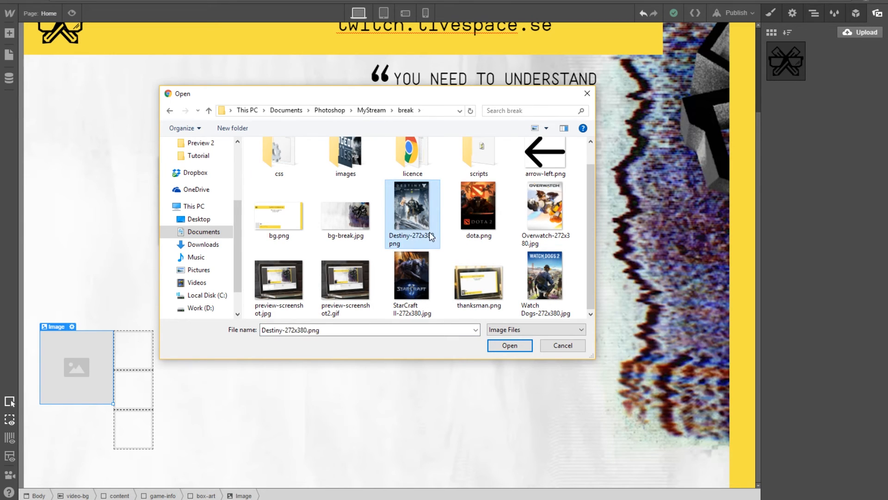
ctrl+click(423, 268)
ctrl+click(481, 210)
ctrl+click(545, 212)
ctrl+click(547, 287)
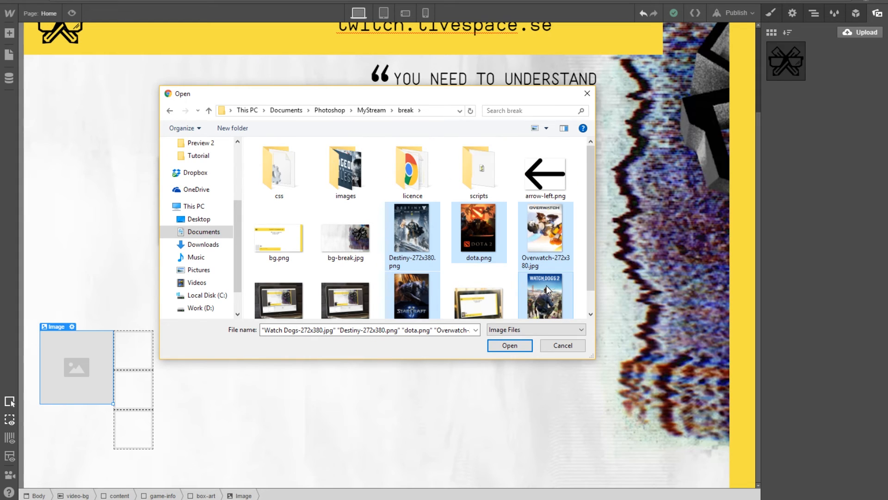
click(509, 346)
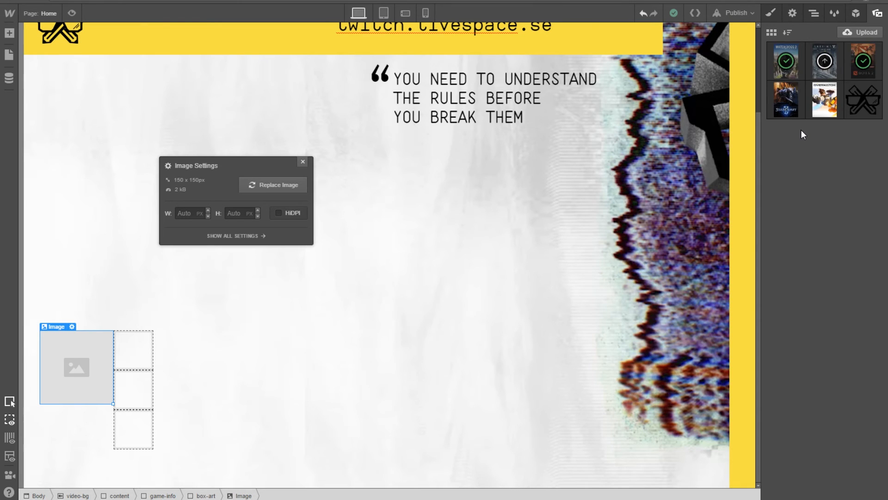
Use the Watch Dogs cover as box-art's image and give the image the class img-box-art.
click(778, 70)
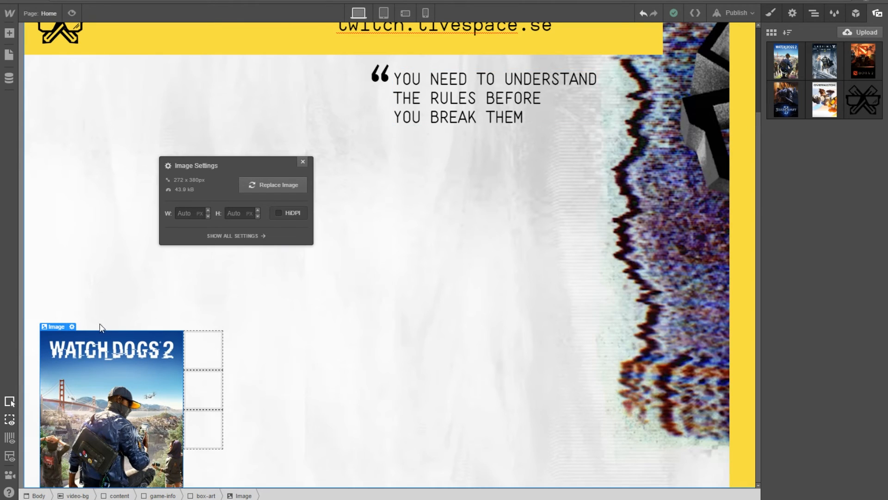
click(788, 16)
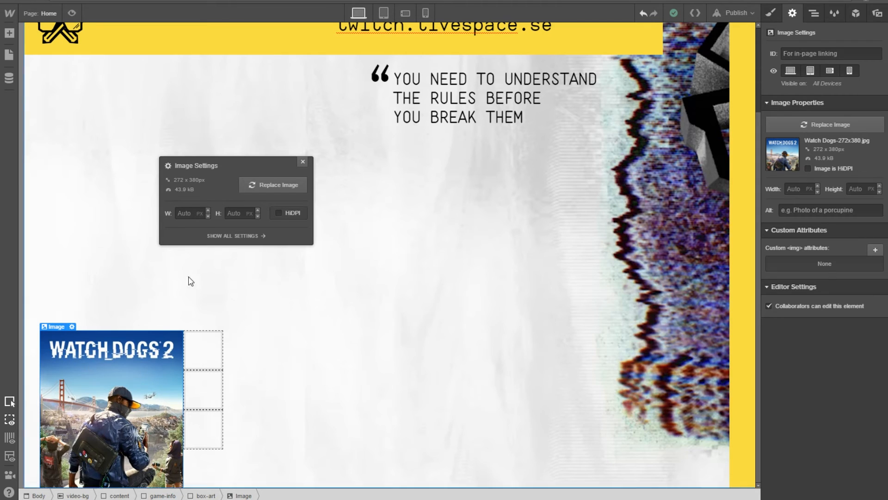
click(771, 13)
click(800, 61)
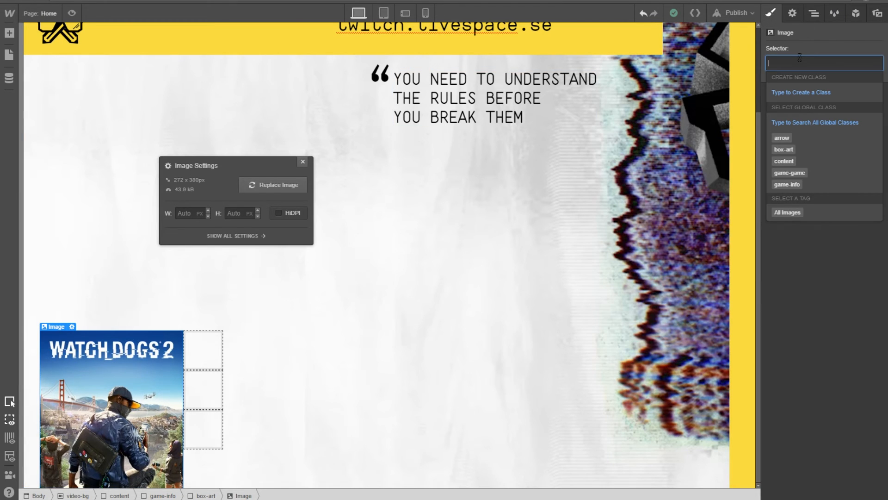
text(img-box)
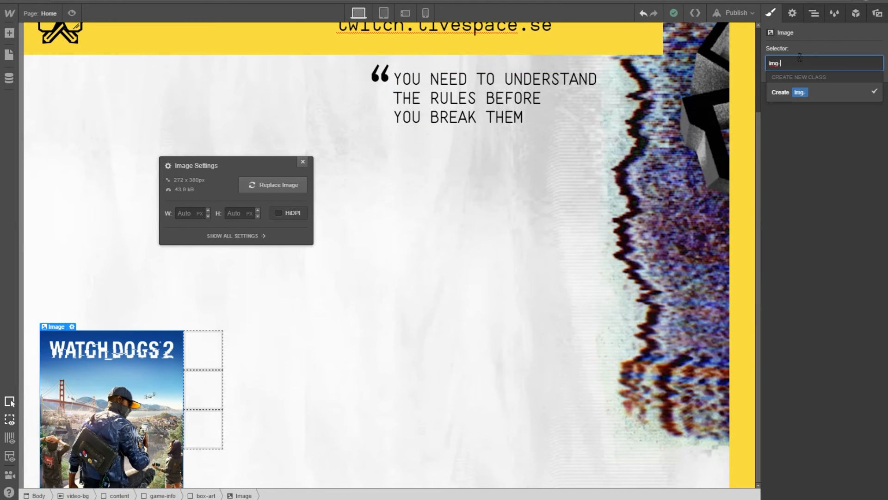
key(Return)
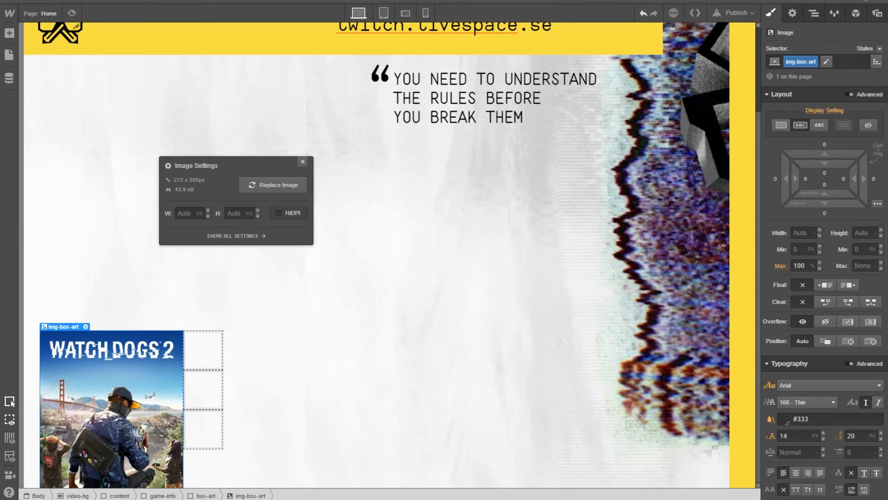
Switch to Photoshop and measure the width and height of the Watch Dogs 2 box art with rectangular marquee selections.
click(206, 499)
scroll(308, 281, up, 3)
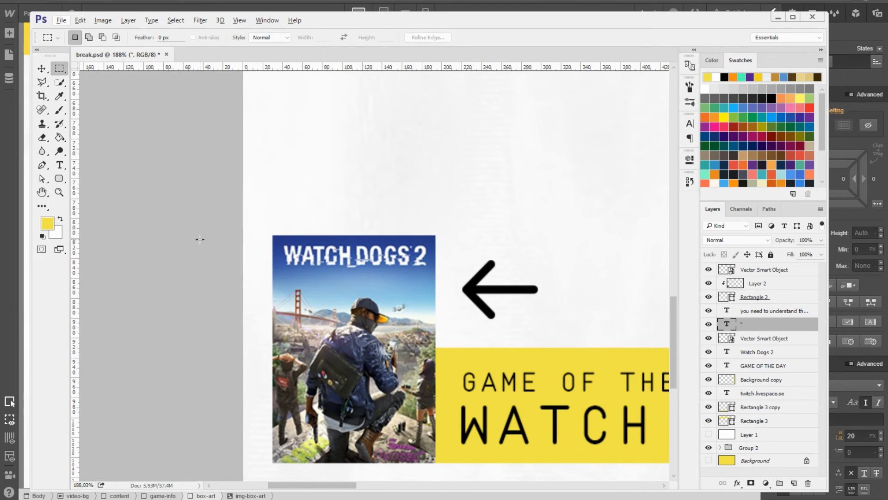
drag(273, 272, 435, 315)
click(354, 233)
drag(350, 235, 403, 463)
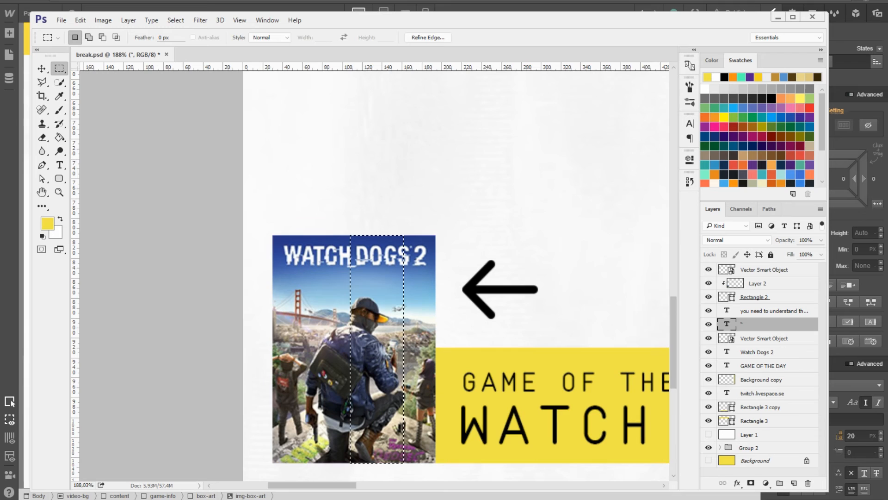
click(373, 256)
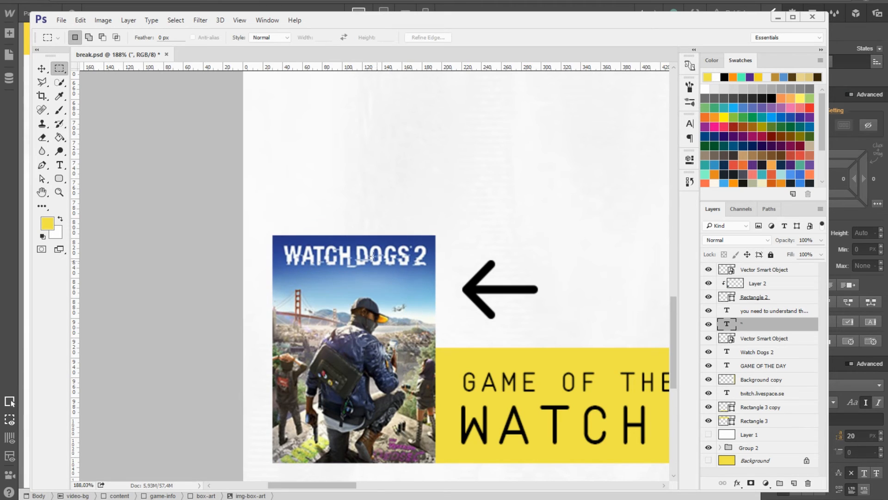
drag(272, 262, 436, 310)
click(299, 279)
drag(274, 276, 435, 317)
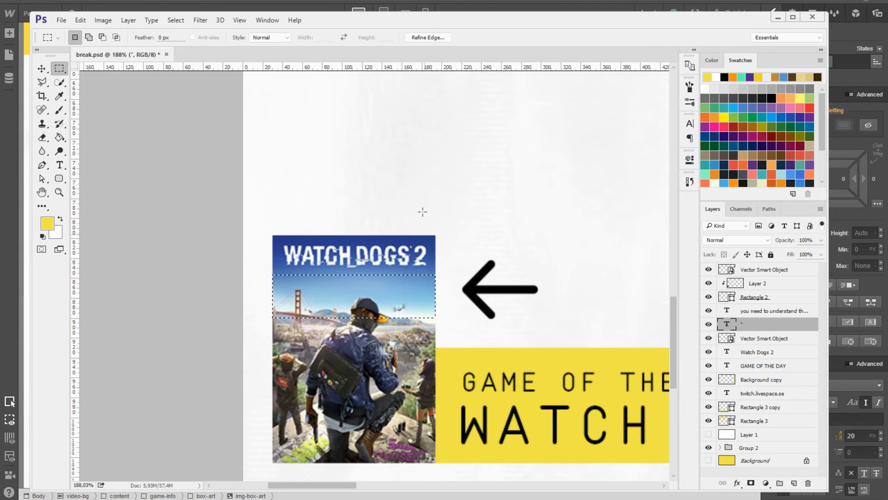
key(alt+Tab)
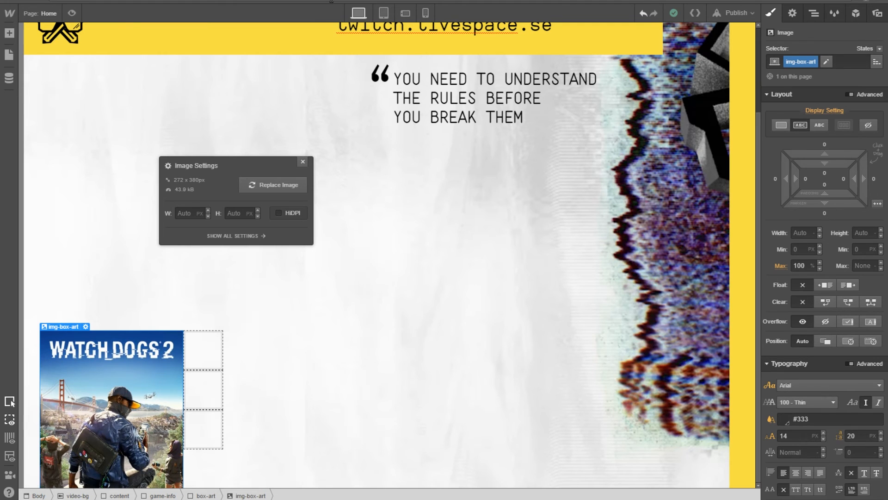
key(alt+Tab)
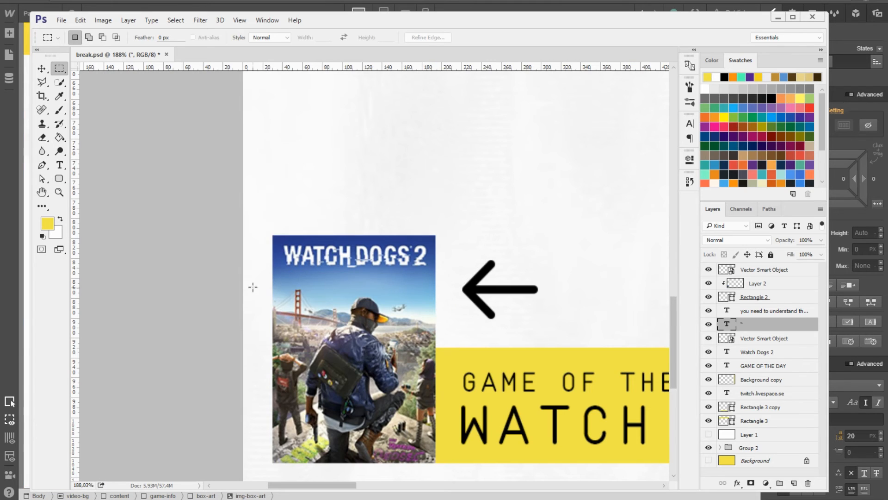
drag(274, 278, 434, 317)
key(alt+Tab)
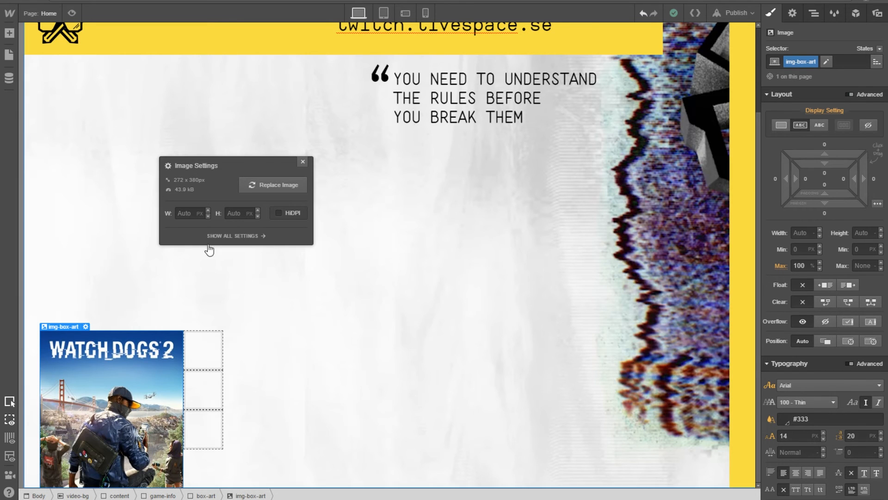
Set the width of the img-box-art image to 164 px.
click(804, 232)
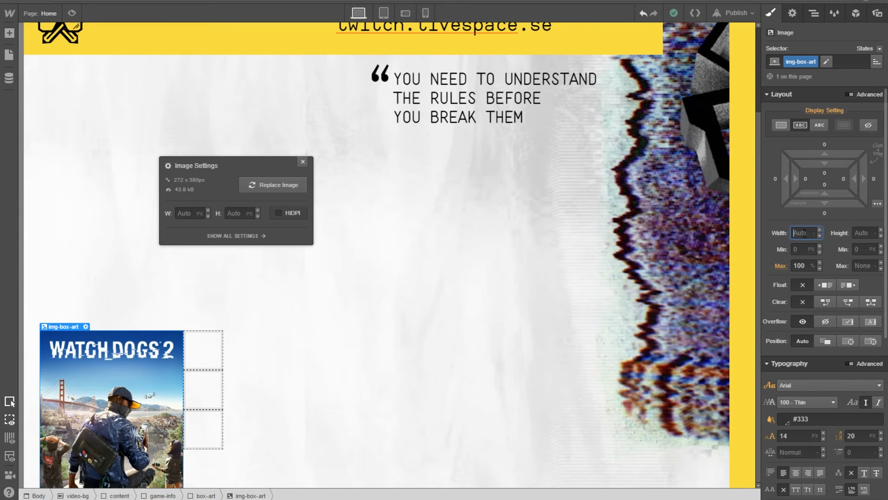
text(164)
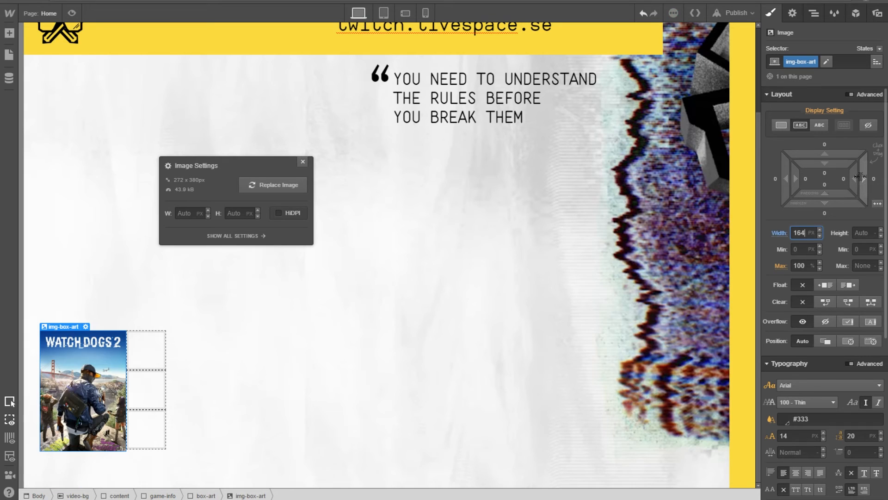
click(872, 232)
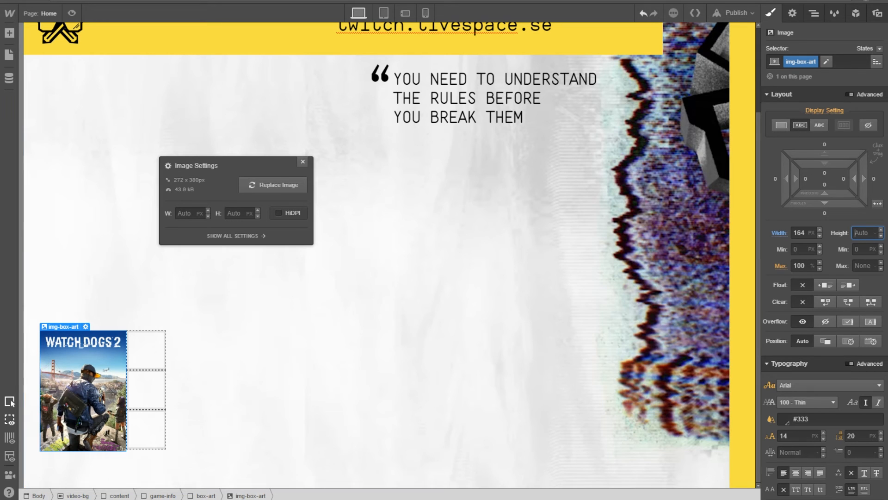
Switch to Photoshop, measure the height of the Watch Dogs 2 box art with rectangular marquee selections, and return to Webflow.
mouse_move(221, 497)
click(228, 472)
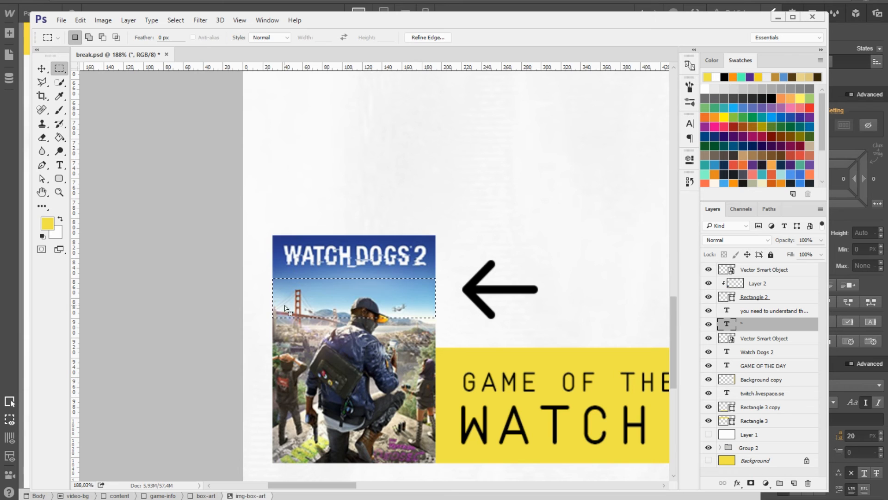
drag(300, 236, 333, 293)
click(327, 279)
drag(319, 235, 377, 463)
key(alt+Tab)
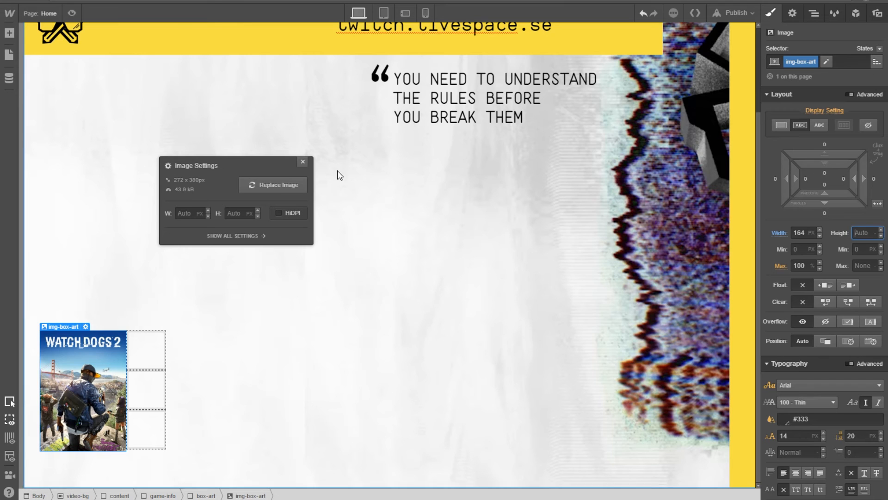
key(Return)
Upload the arrow image to the site's assets and place it inside the arrow container.
click(148, 351)
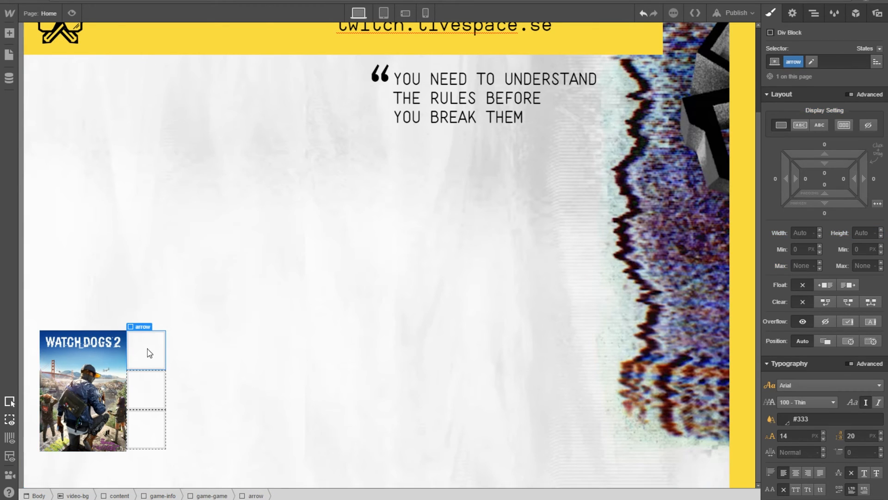
click(872, 14)
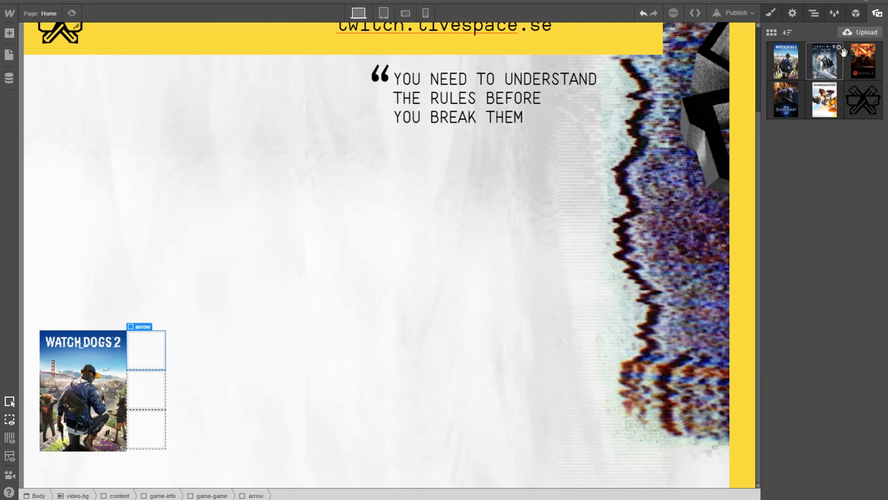
click(856, 33)
double_click(545, 174)
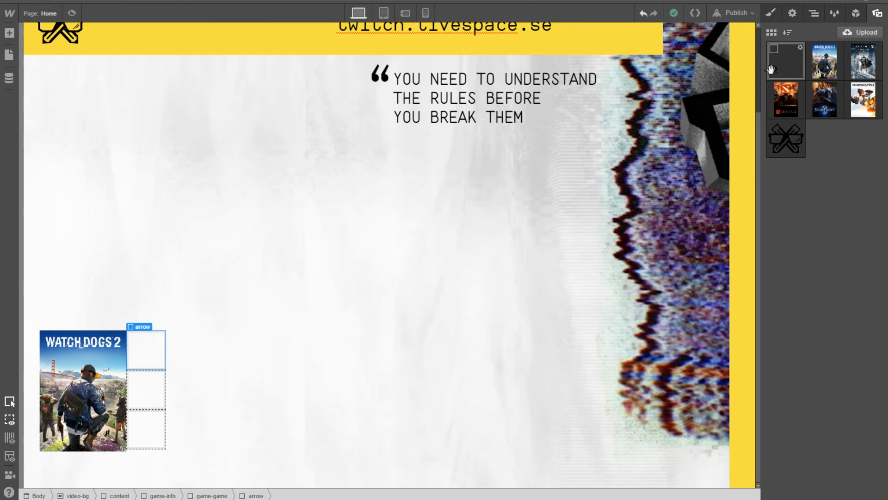
drag(777, 70, 148, 357)
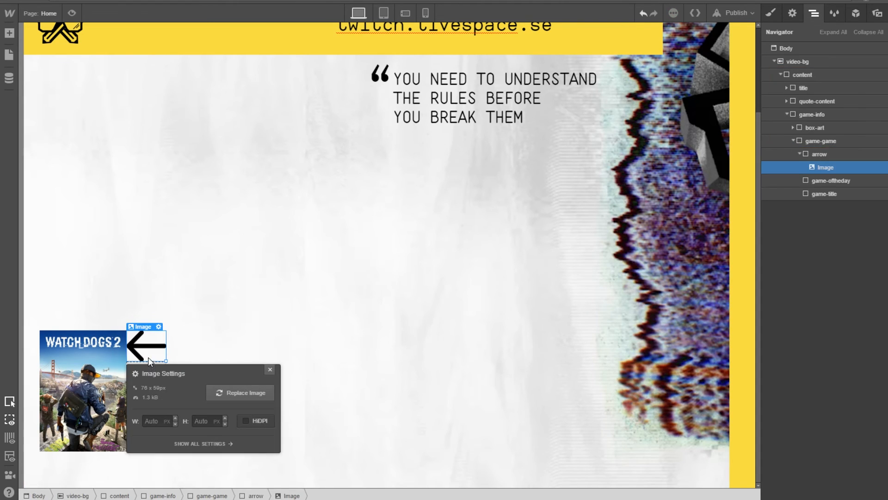
click(185, 359)
click(155, 378)
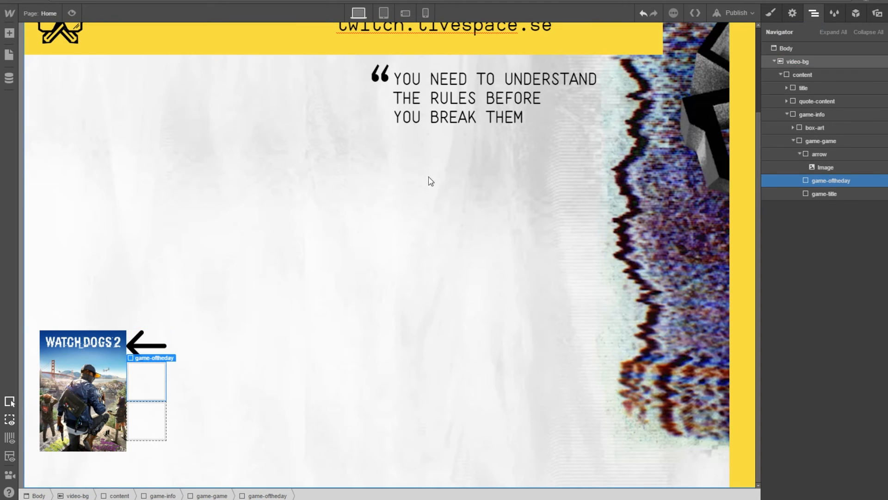
click(792, 14)
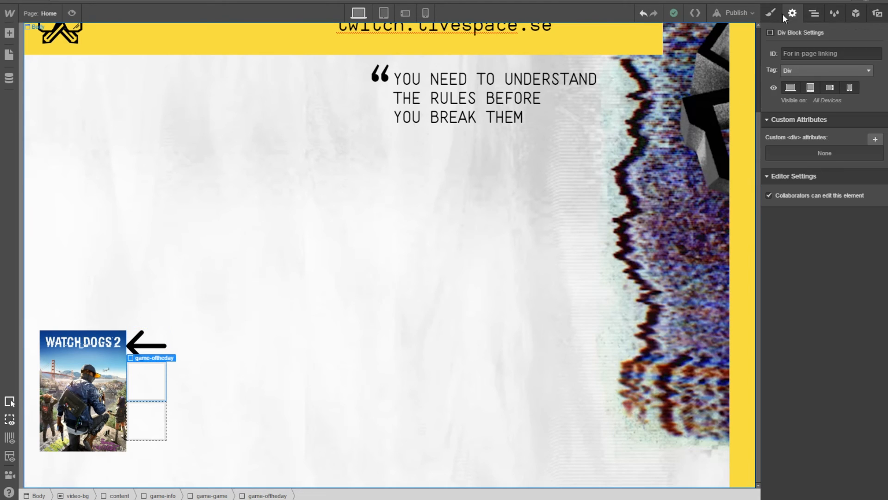
click(777, 13)
Select the game-game container and set its background color to the Gold swatch, #f7e144.
click(814, 12)
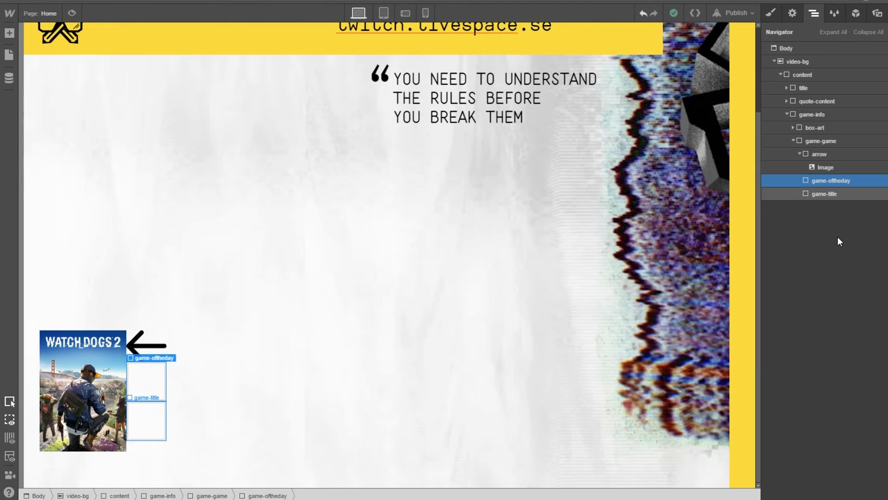
click(800, 155)
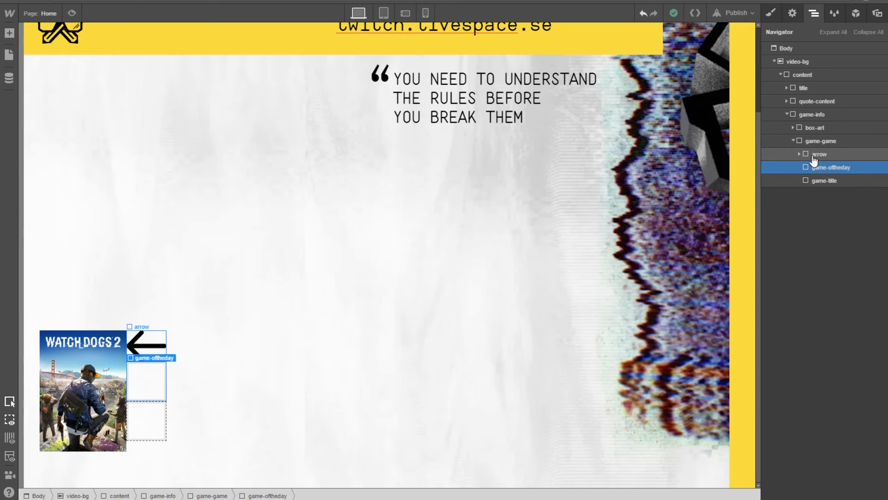
click(814, 158)
click(819, 142)
click(820, 143)
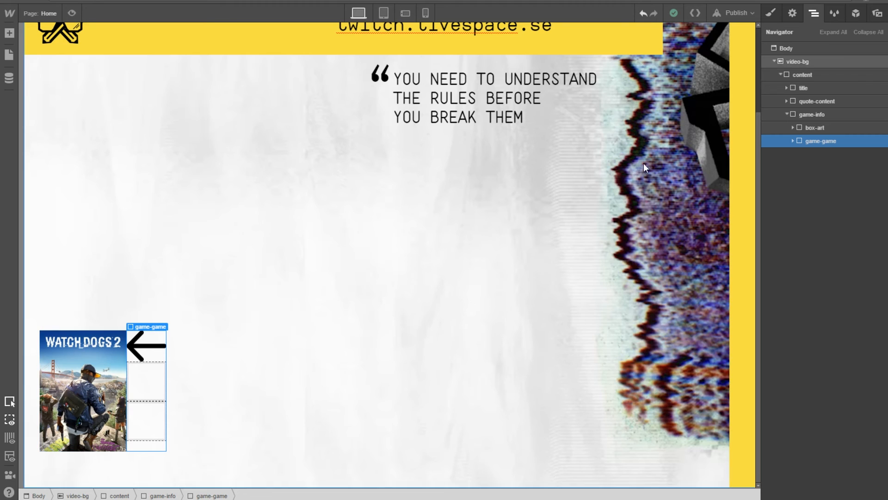
click(787, 19)
key(s)
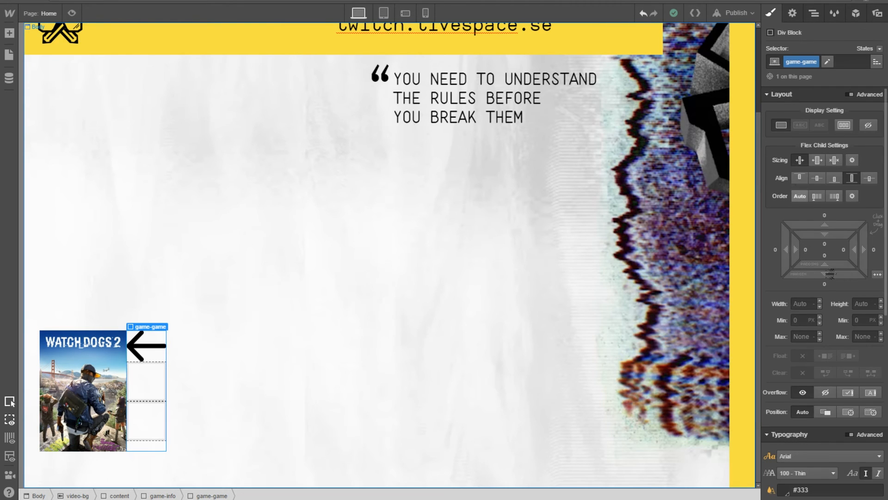
scroll(828, 342, down, 7)
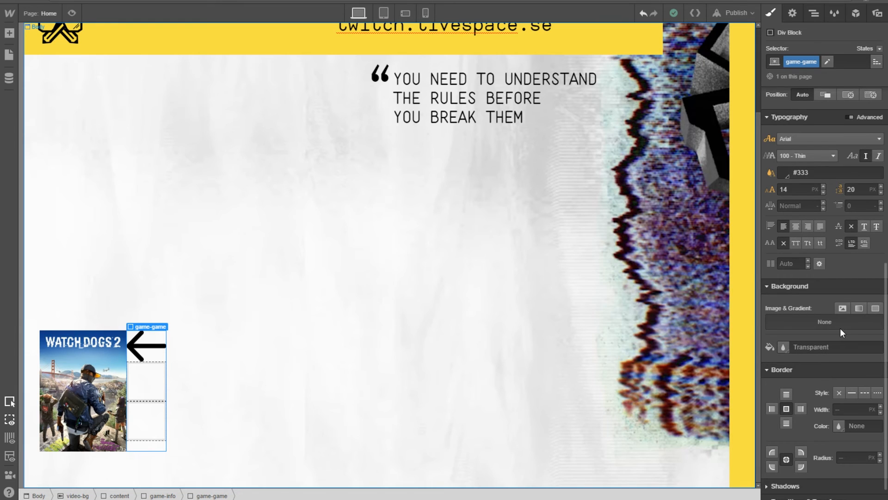
click(783, 348)
click(806, 323)
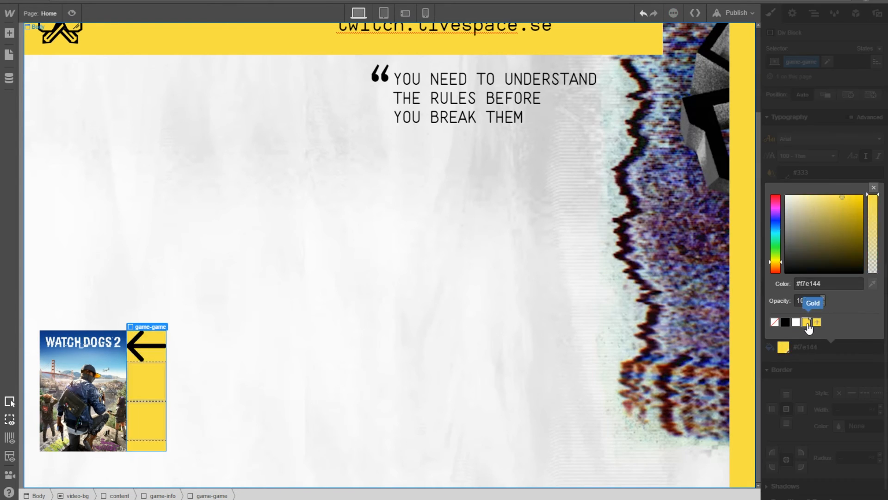
click(806, 357)
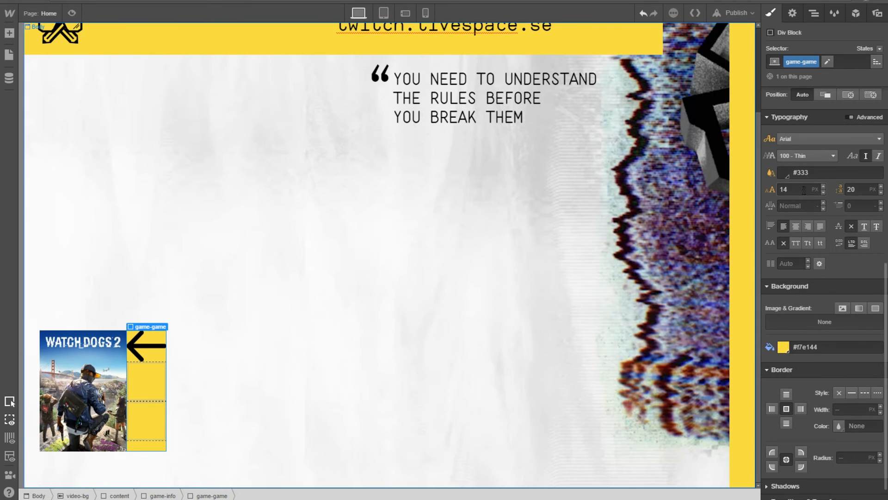
Set the game-game container's width to 92 px and its height to 148 px.
scroll(804, 189, up, 3)
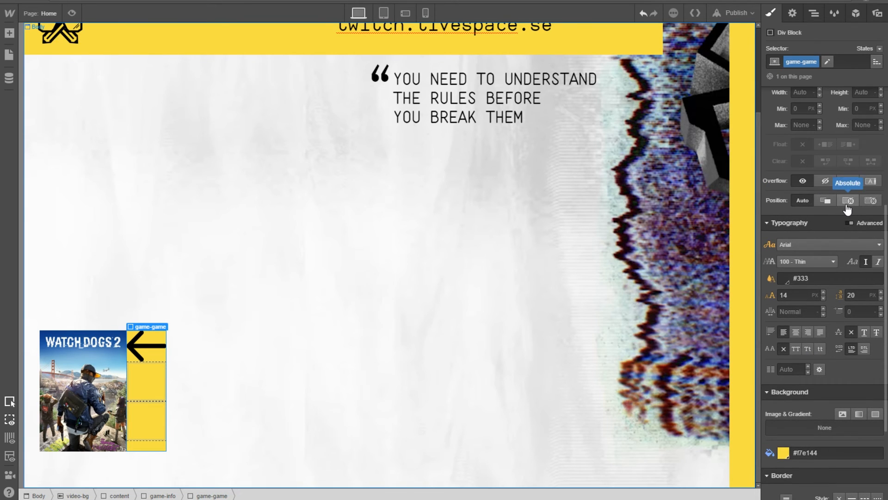
scroll(833, 185, up, 1)
click(819, 144)
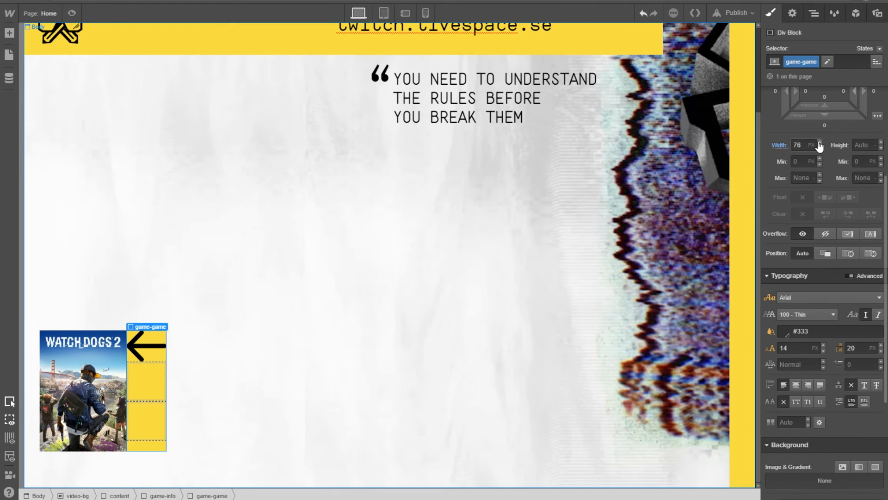
drag(819, 144, 820, 145)
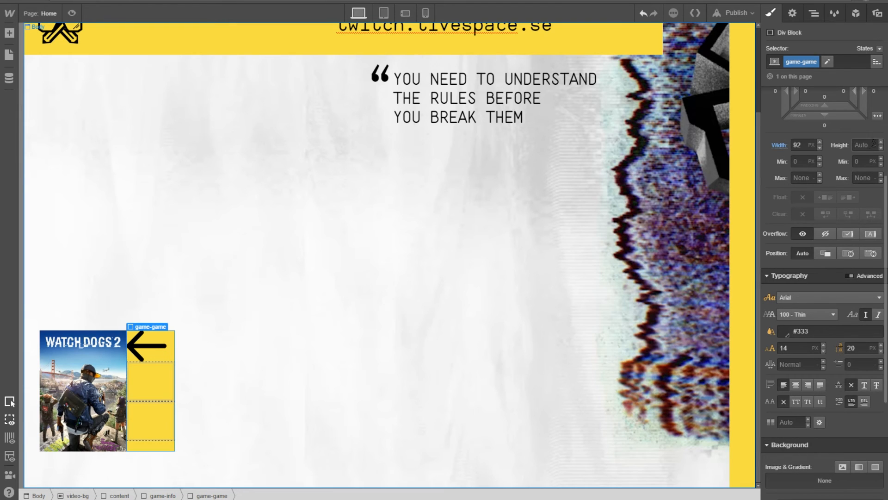
click(880, 145)
drag(882, 147, 883, 148)
scroll(883, 151, up, 3)
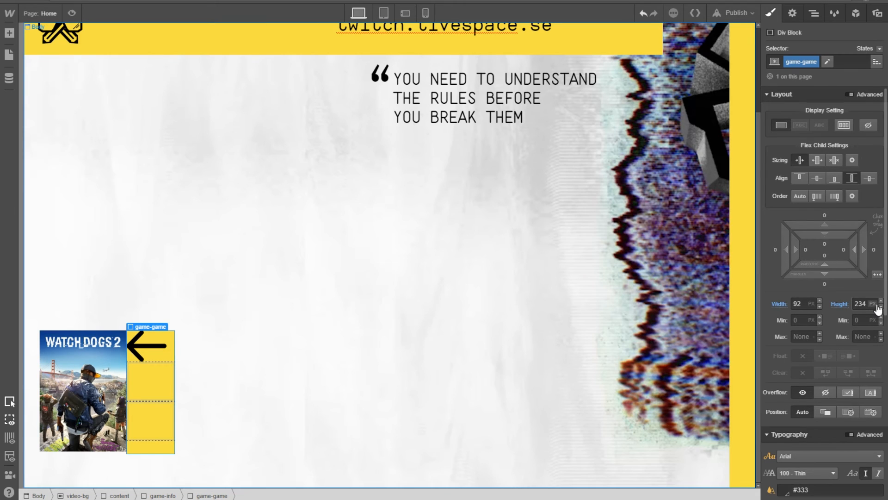
drag(880, 309, 881, 314)
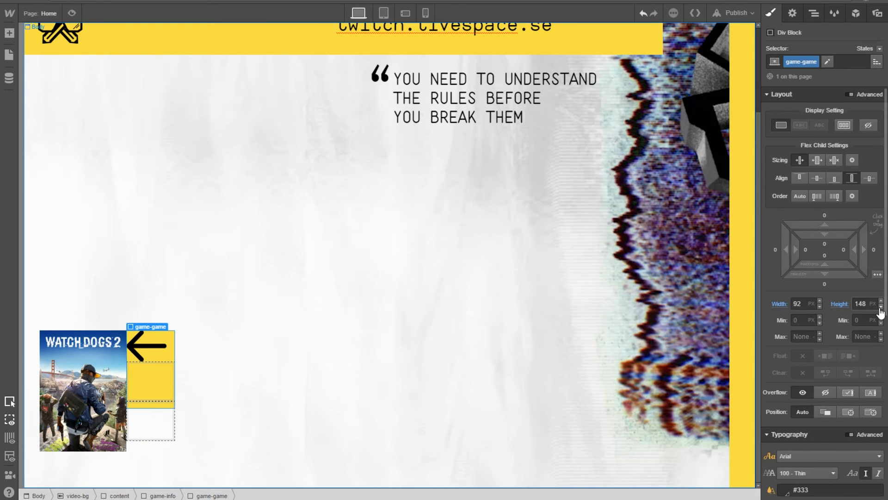
Align the game-game container to the bottom of the game-info row and set its top margin to 0.
drag(824, 225, 838, 209)
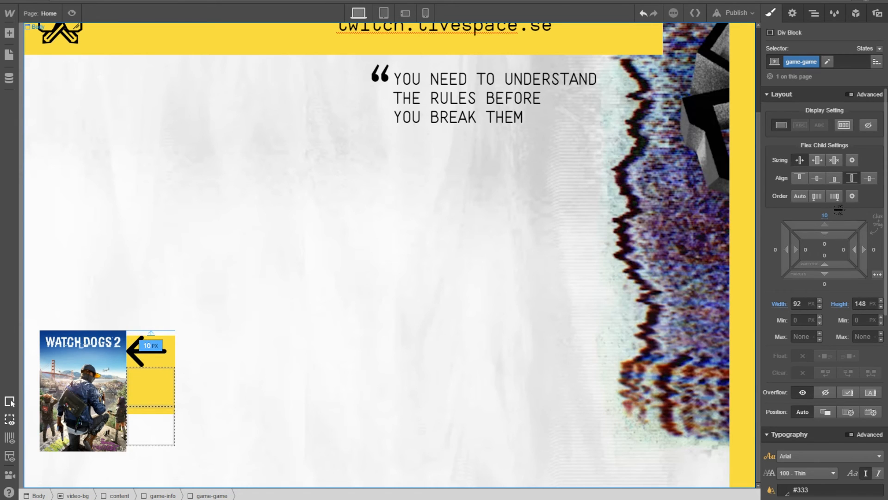
drag(838, 209, 837, 191)
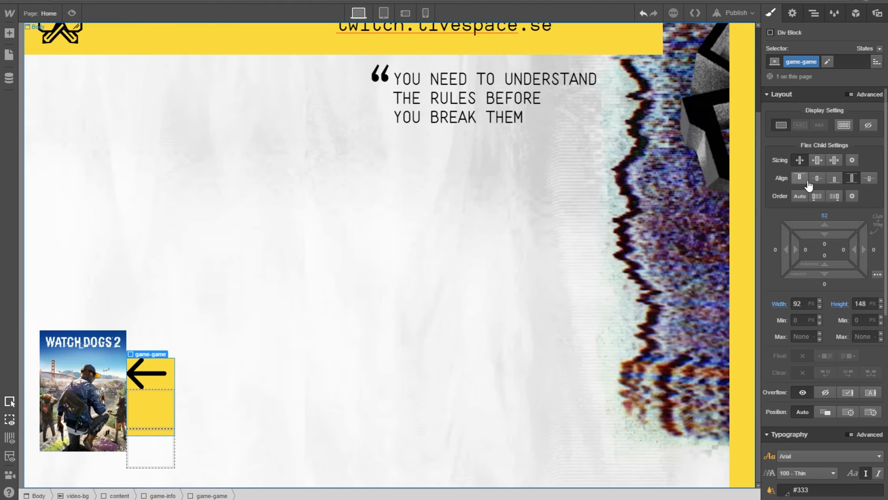
click(835, 181)
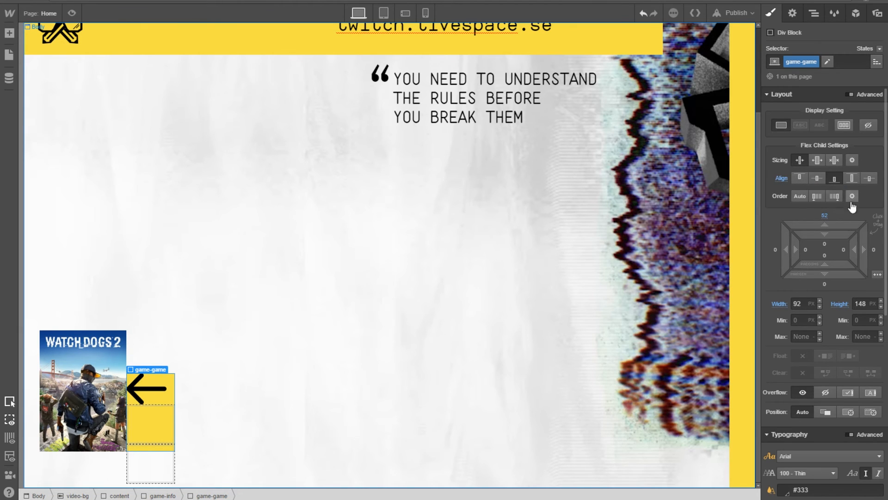
click(826, 216)
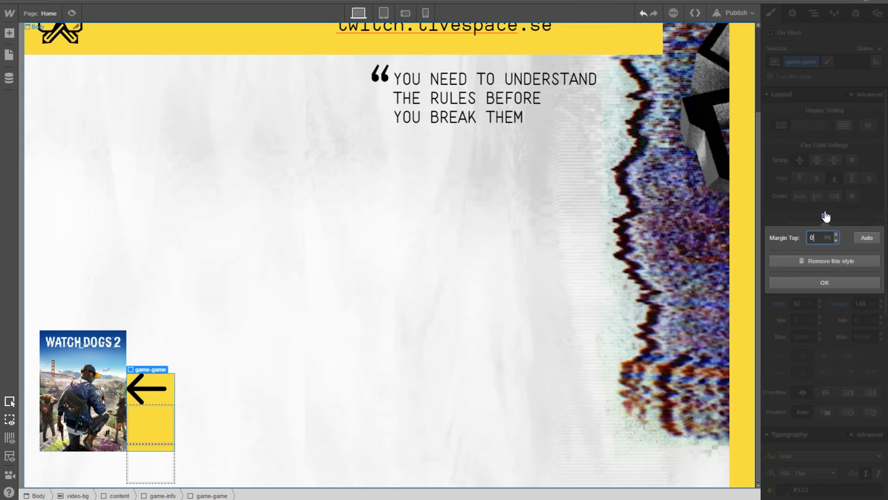
key(Return)
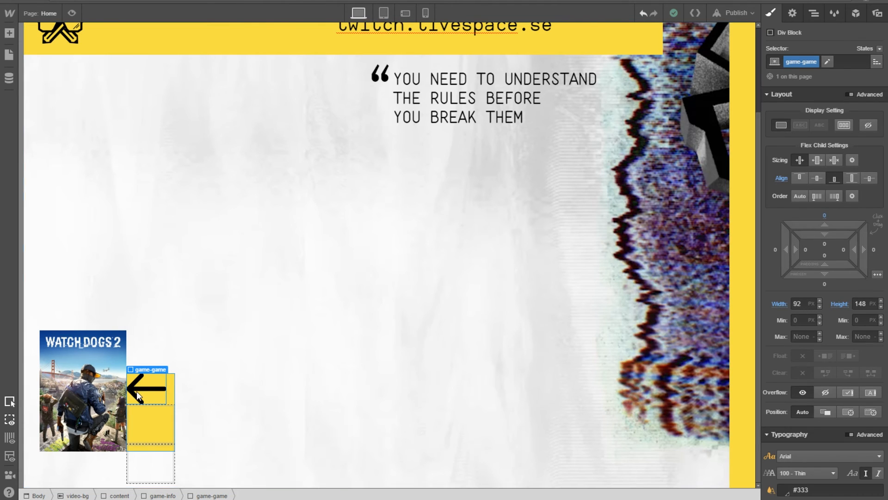
Switch to Photoshop, measure the height of the yellow game bar with a rectangular marquee selection, and return to Webflow.
click(210, 498)
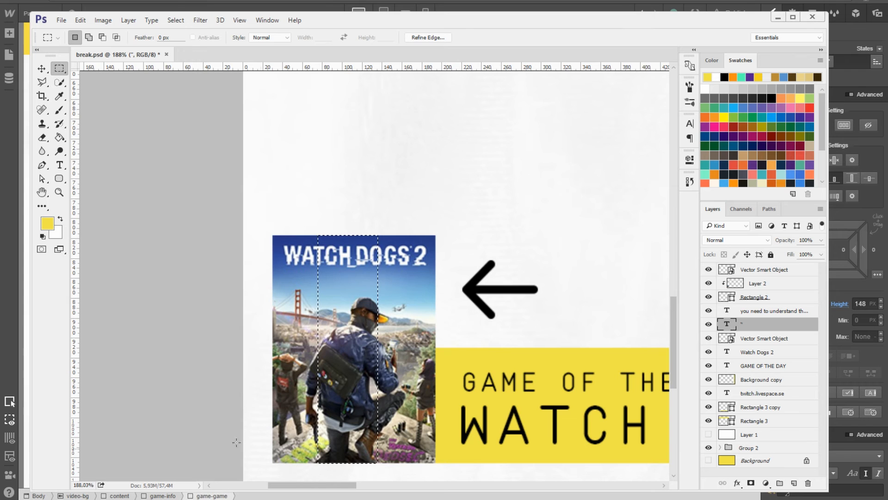
drag(466, 320, 400, 241)
scroll(399, 241, up, 3)
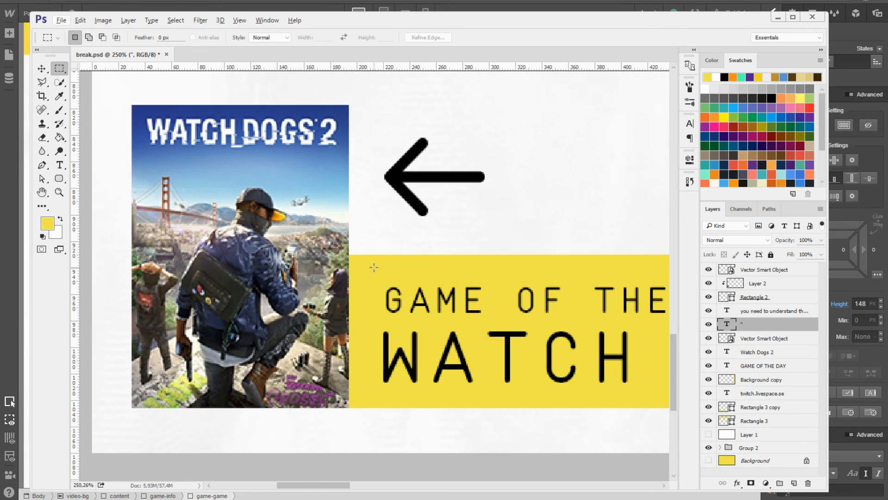
scroll(352, 264, up, 3)
drag(353, 252, 422, 455)
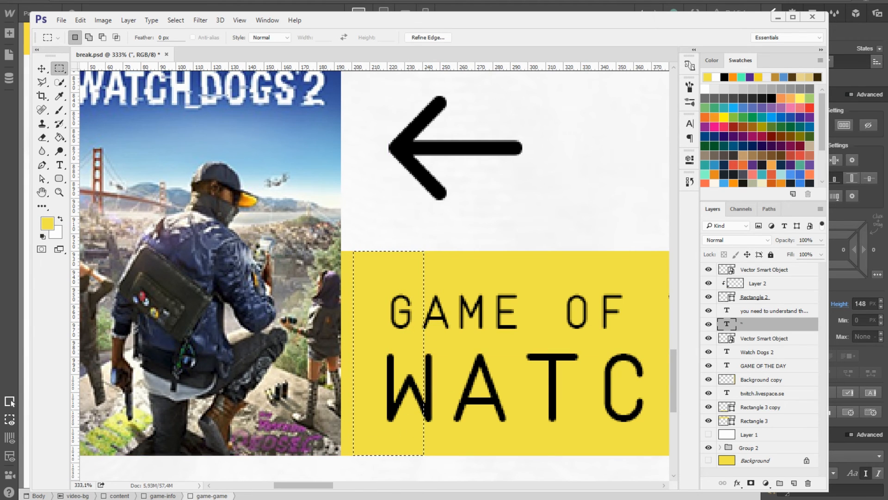
click(275, 1)
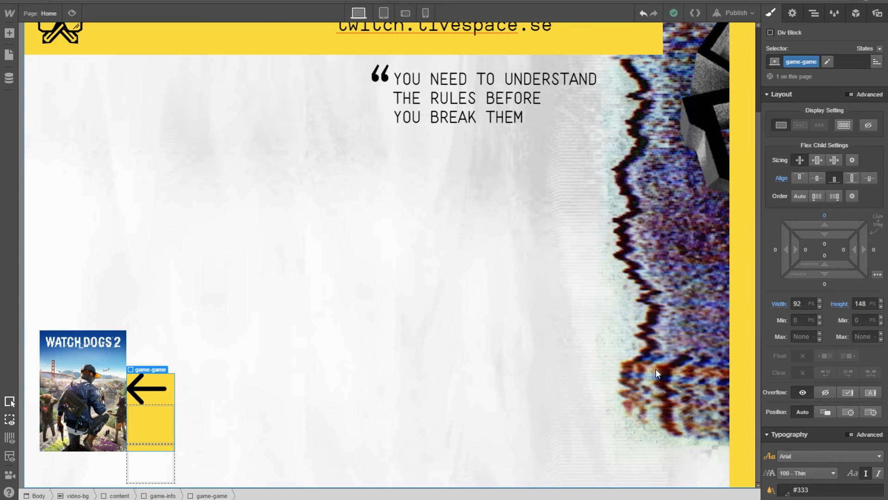
Set the game-game container's height to 116 px.
click(862, 303)
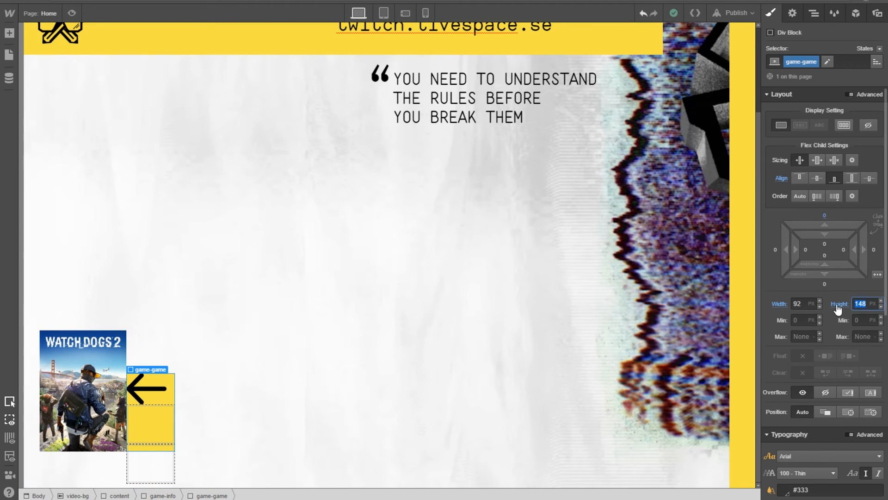
text(116)
key(Return)
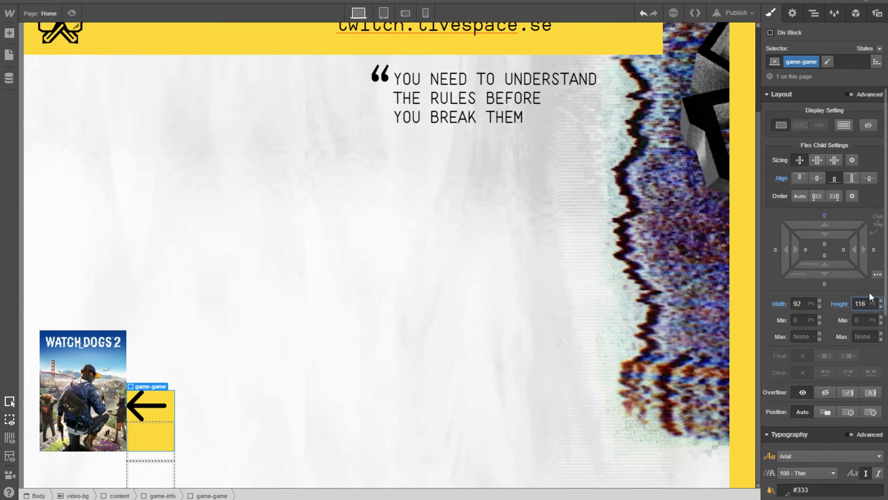
Switch to Photoshop, measure the width of the yellow game bar with a rectangular marquee selection, and return to Webflow.
key(alt+Tab)
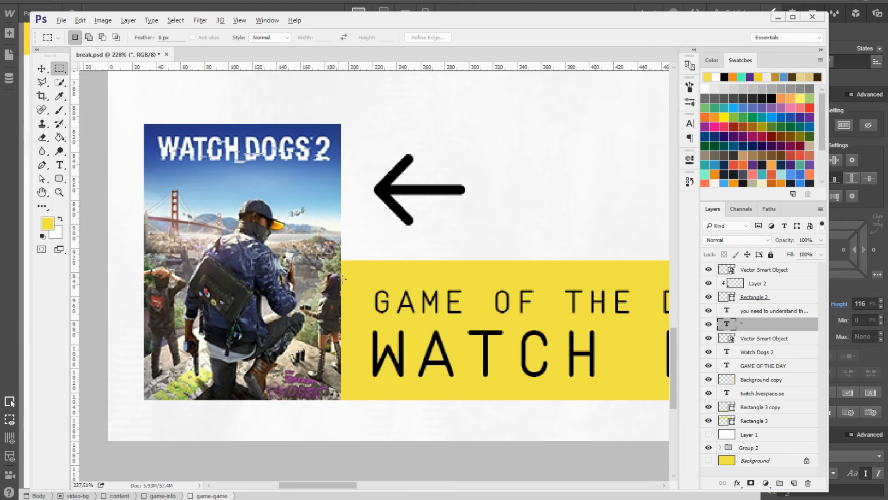
drag(501, 309, 304, 277)
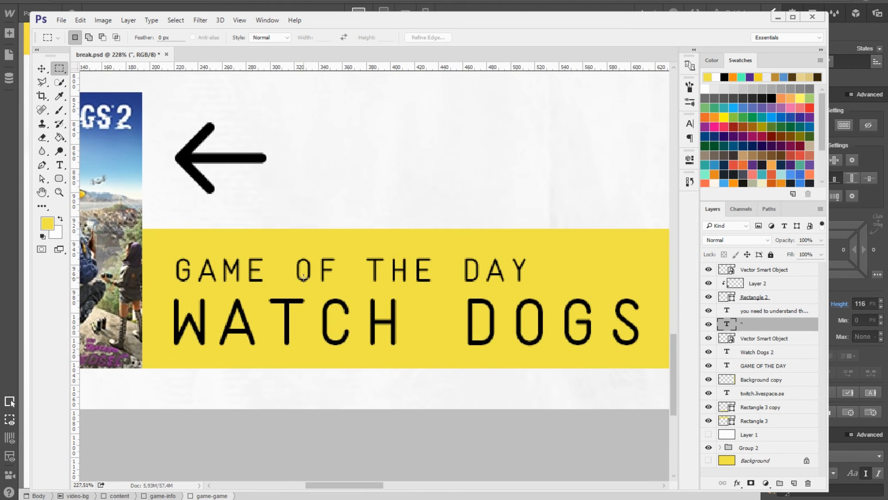
scroll(399, 275, down, 4)
drag(502, 278, 390, 278)
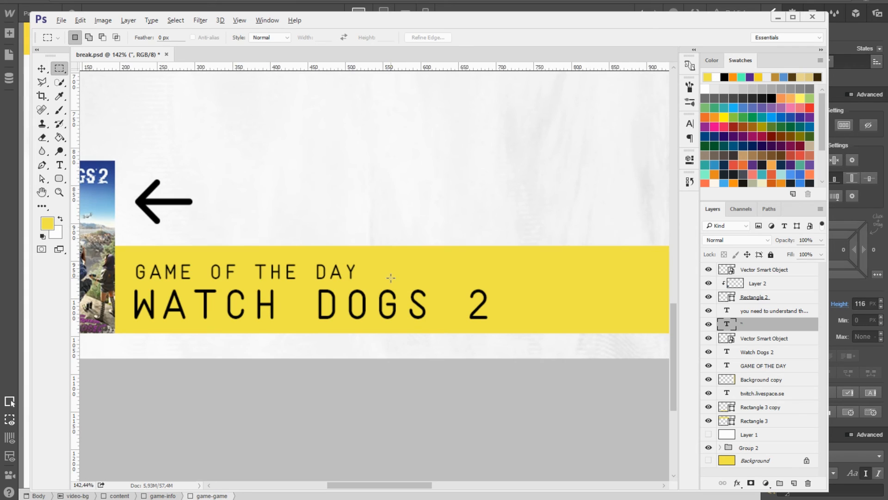
scroll(391, 277, down, 3)
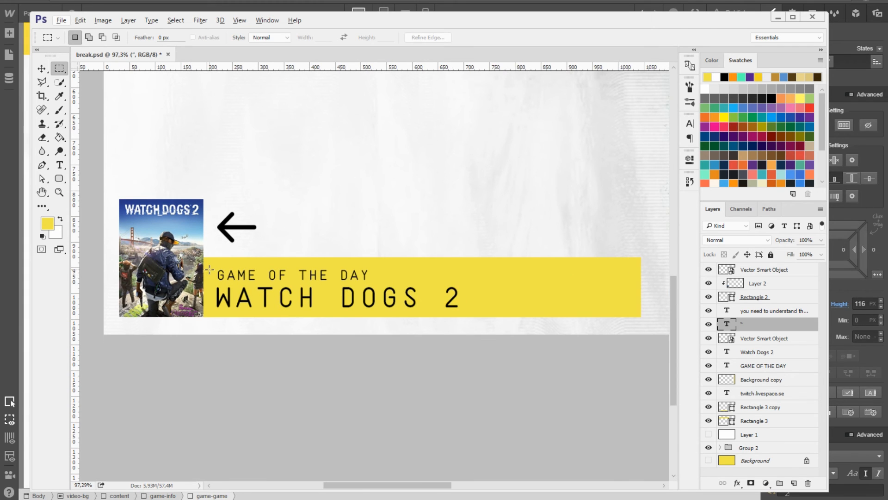
drag(204, 267, 641, 306)
key(alt+Tab)
Set the game-game container's width to 851 px.
click(805, 304)
text(851)
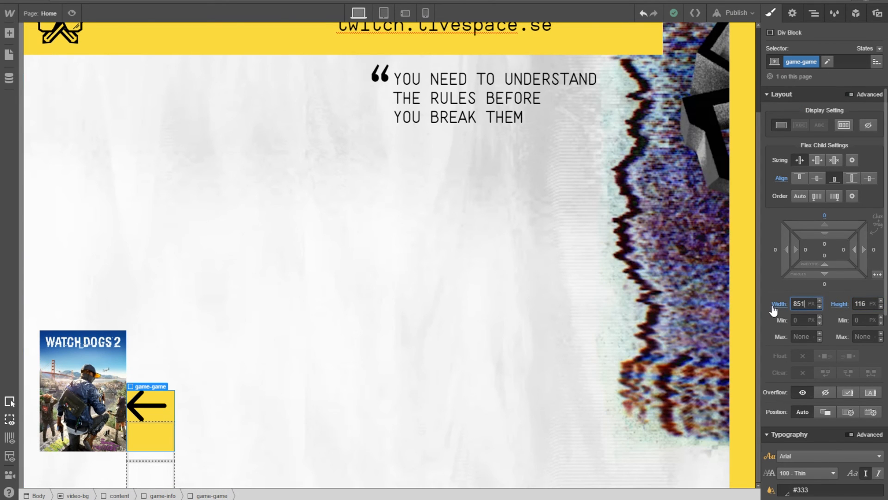
key(Return)
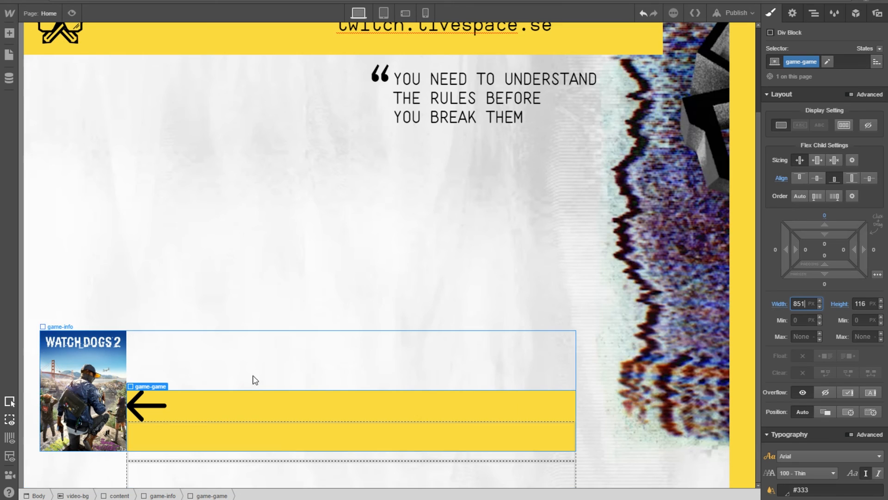
Select the arrow container inside game-game and open its style settings.
click(156, 410)
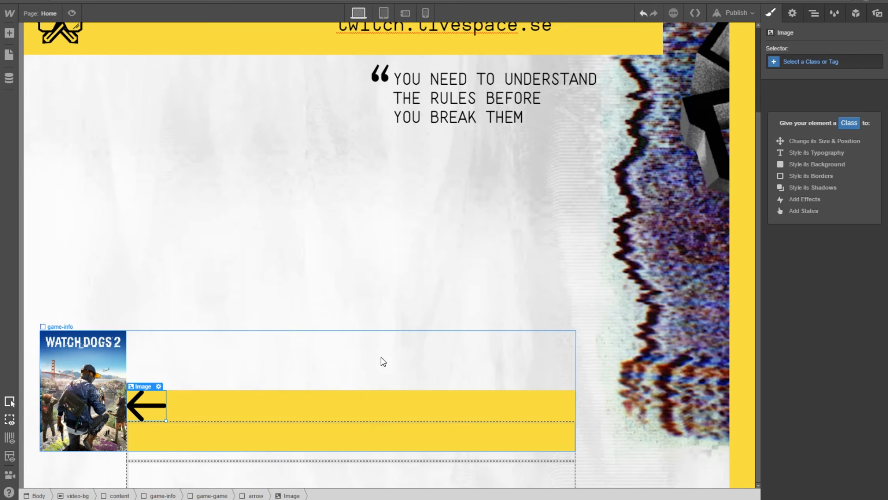
click(803, 10)
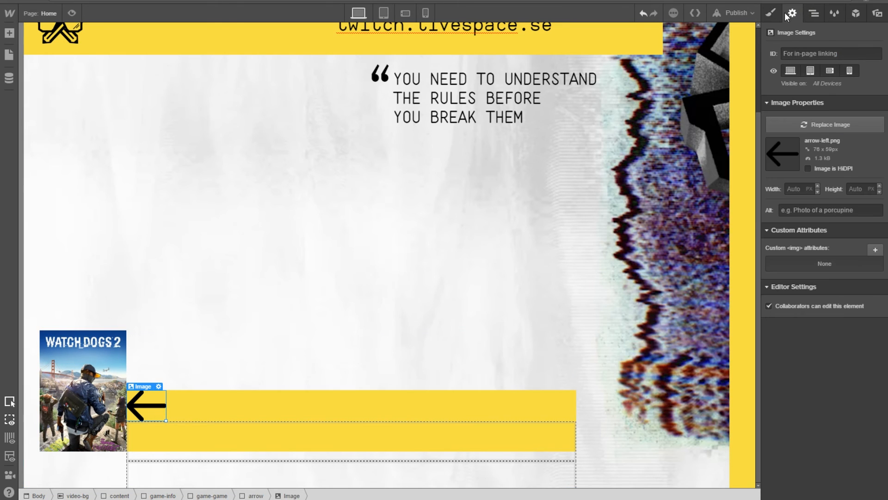
click(814, 13)
click(821, 156)
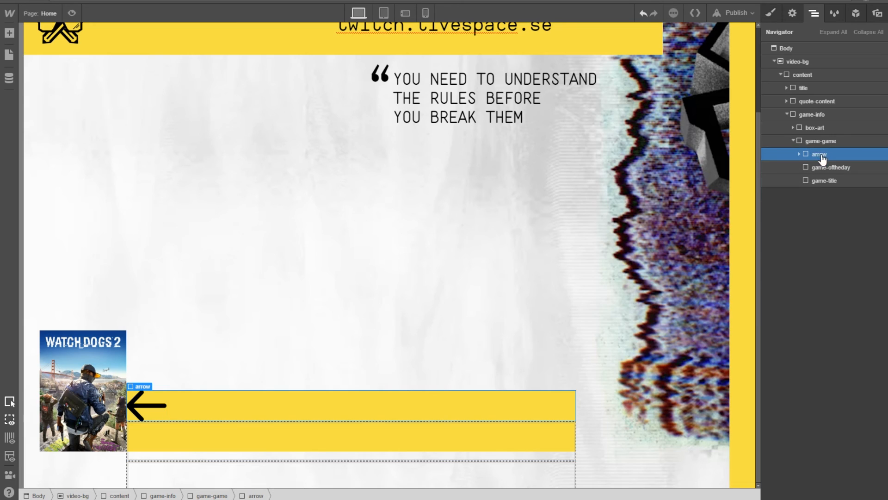
click(792, 14)
click(771, 14)
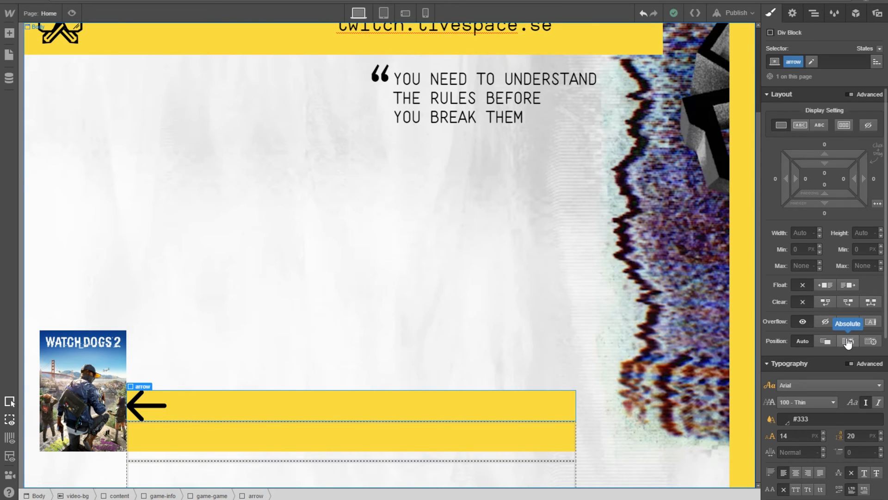
Try the arrow container as inline-block with a top margin of -54 px and a bottom margin of -86 px.
drag(824, 174, 824, 112)
drag(825, 193, 826, 157)
drag(825, 202, 816, 242)
click(833, 153)
click(834, 151)
click(800, 125)
drag(828, 161, 829, 283)
drag(828, 204, 816, 166)
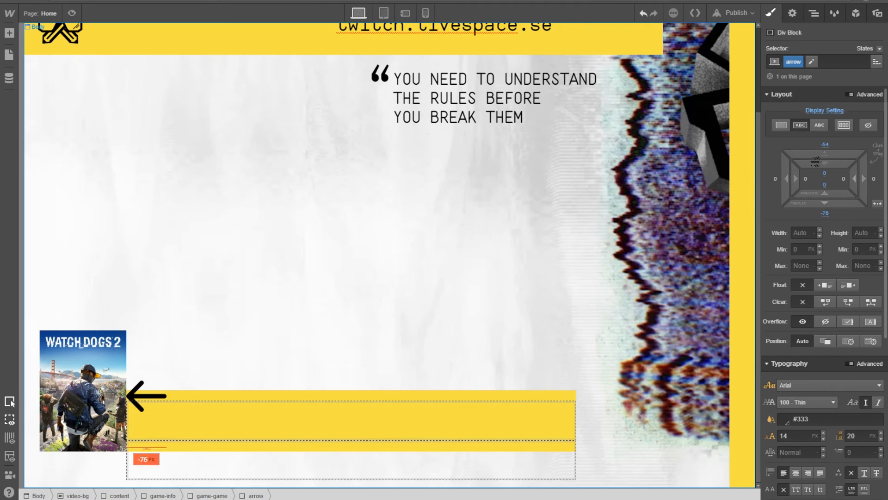
right_click(826, 214)
Try inline and flex display on the arrow container, ending with block display.
click(819, 125)
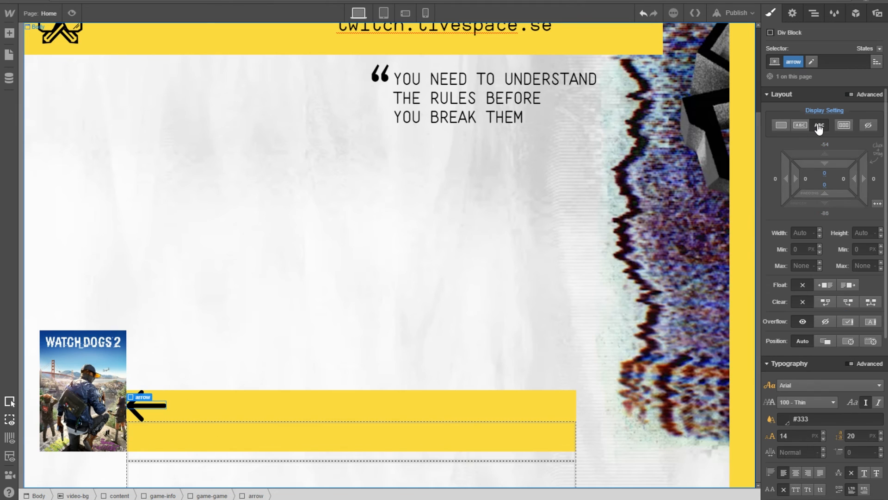
click(843, 125)
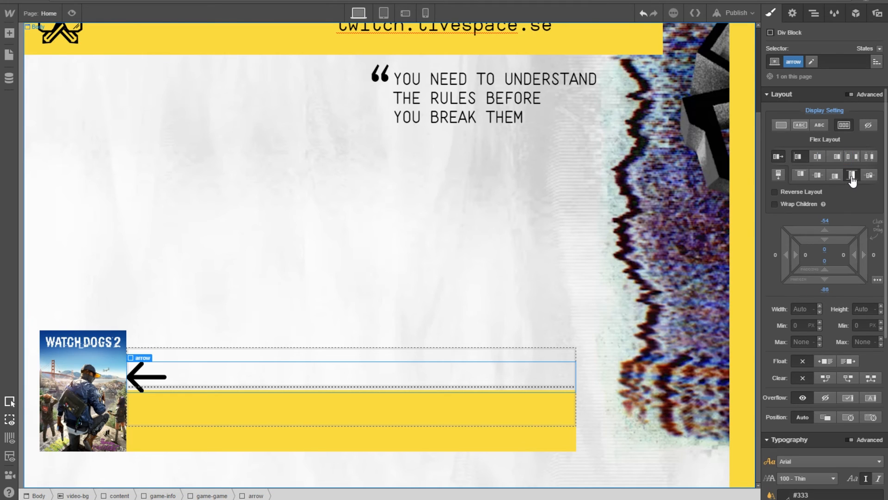
click(800, 175)
click(785, 125)
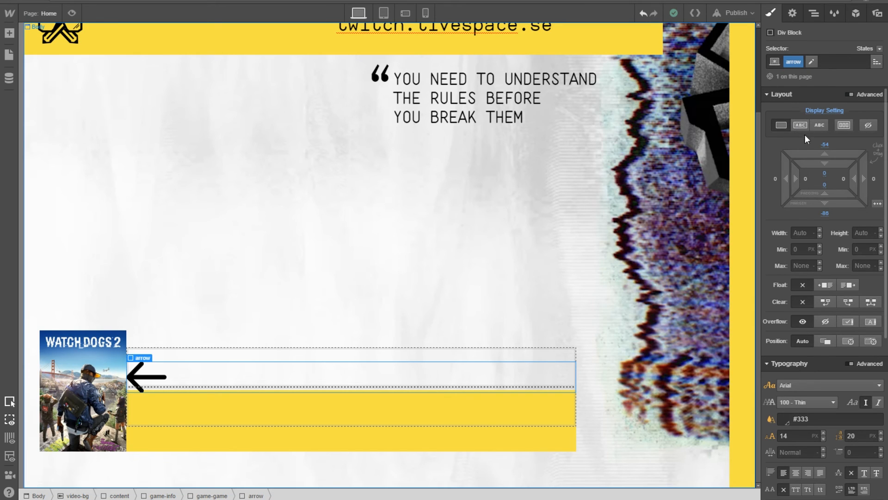
Lower the arrow container's top margin to -105 px.
click(823, 146)
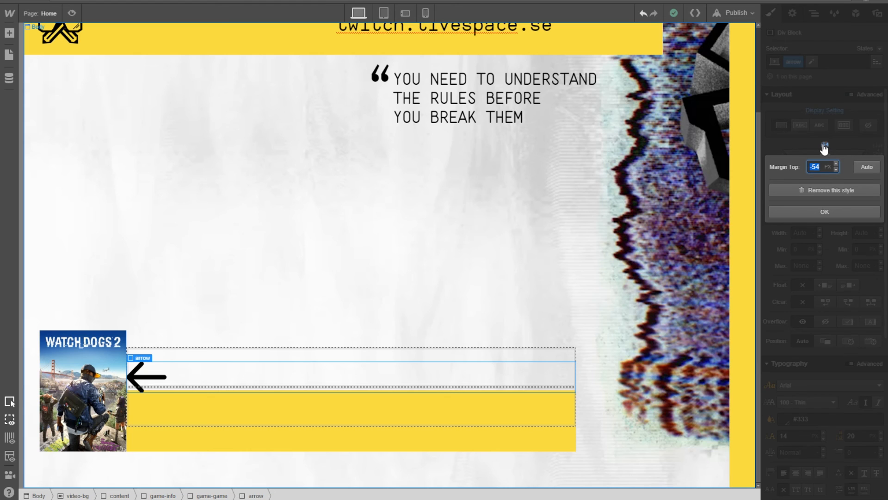
key(Down)
key(Down)
key(Down)
key(Down)
key(Down)
key(Down)
key(Down)
key(Down)
key(Down)
key(Down)
key(Down)
key(Down)
key(Down)
key(Down)
key(Down)
key(Down)
key(Down)
key(Down)
key(Down)
key(Down)
key(Down)
key(Down)
key(Down)
key(Down)
key(Down)
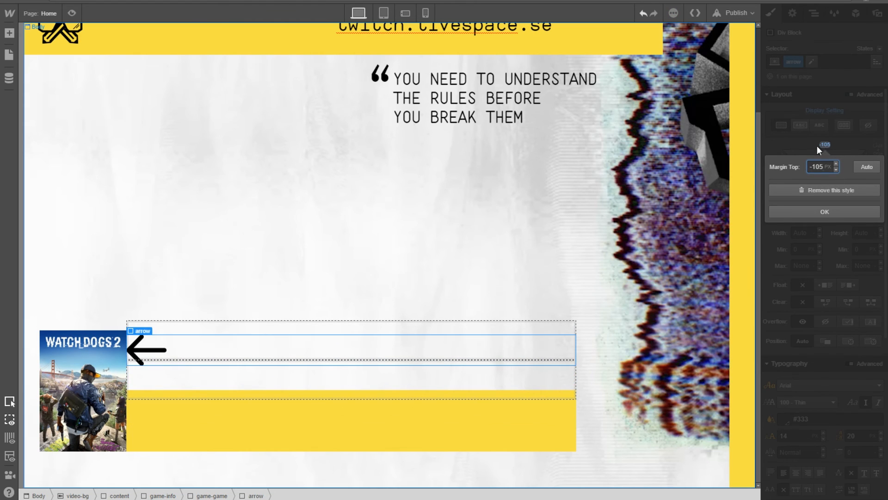
click(802, 143)
Try inline-block display on the arrow container with different negative top margins, ending at about -159 px.
click(801, 126)
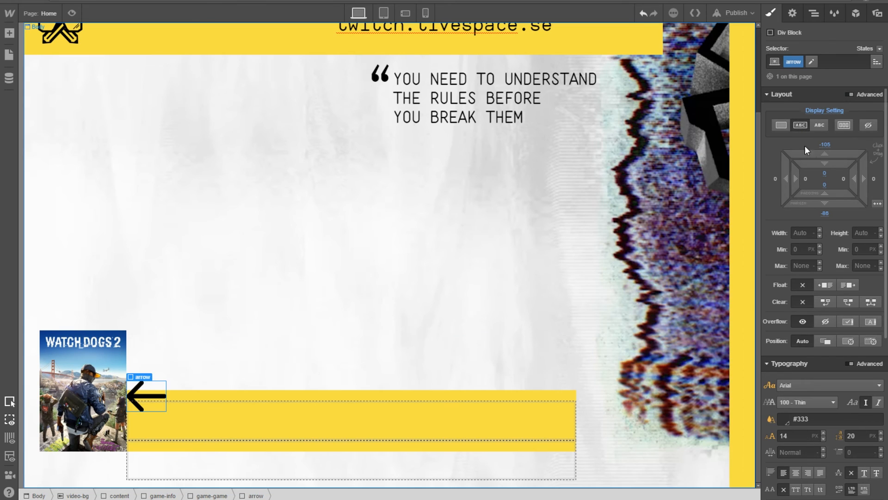
drag(825, 157, 822, 222)
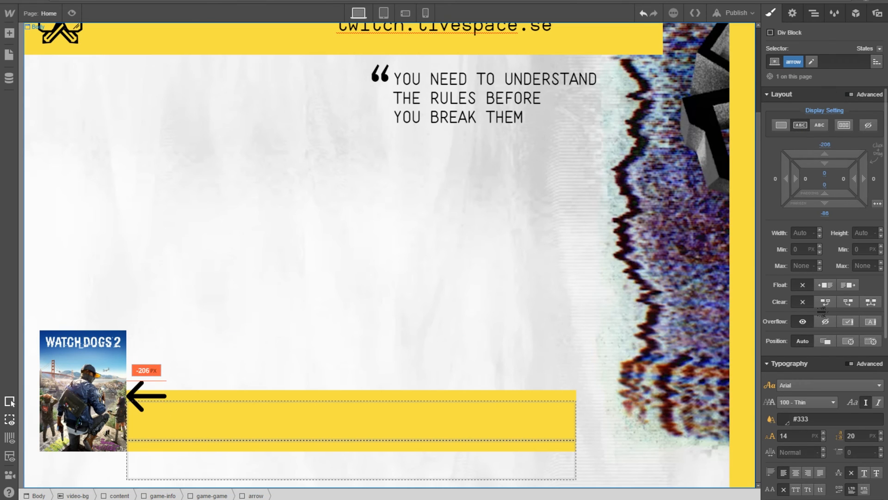
drag(822, 240, 837, 134)
Display the arrow container as block, reset its bottom margin to 0, and set its top margin to about -76 px.
click(782, 126)
alt+click(824, 203)
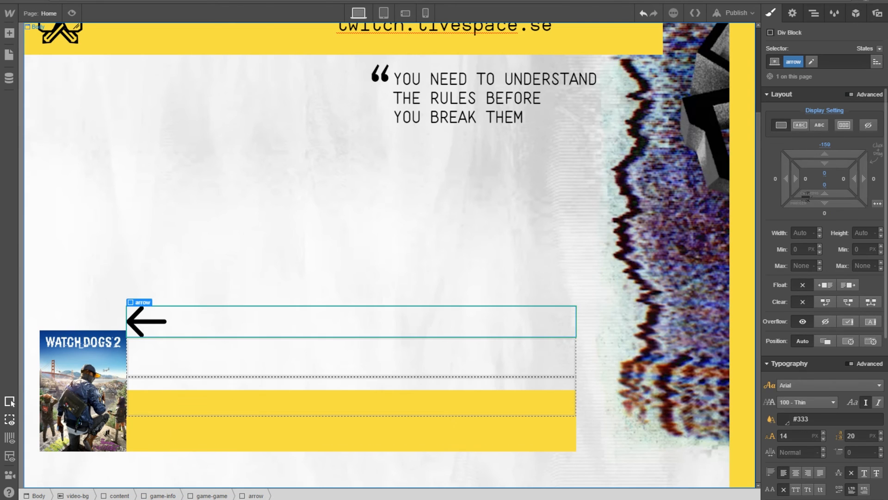
drag(843, 142, 811, 46)
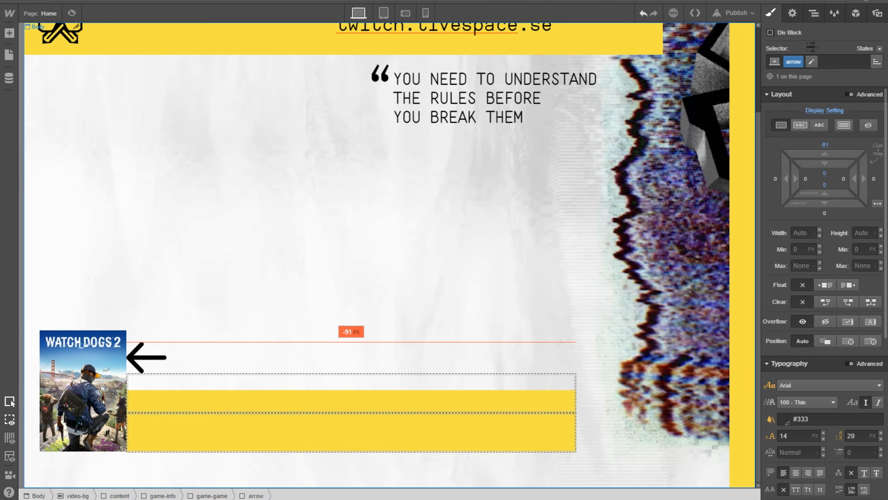
mouse_move(811, 46)
mouse_down()
mouse_move(813, 15)
mouse_move(816, 30)
mouse_up()
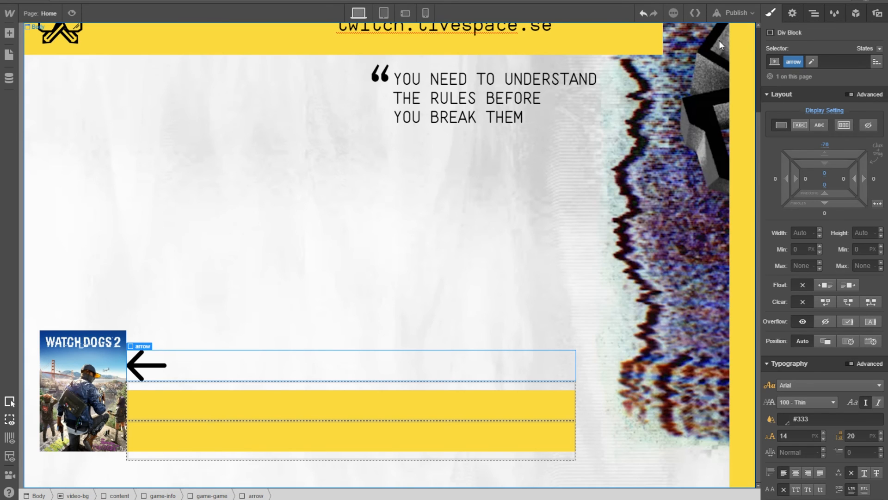
Add a heading element inside the game-oftheday div.
key(a)
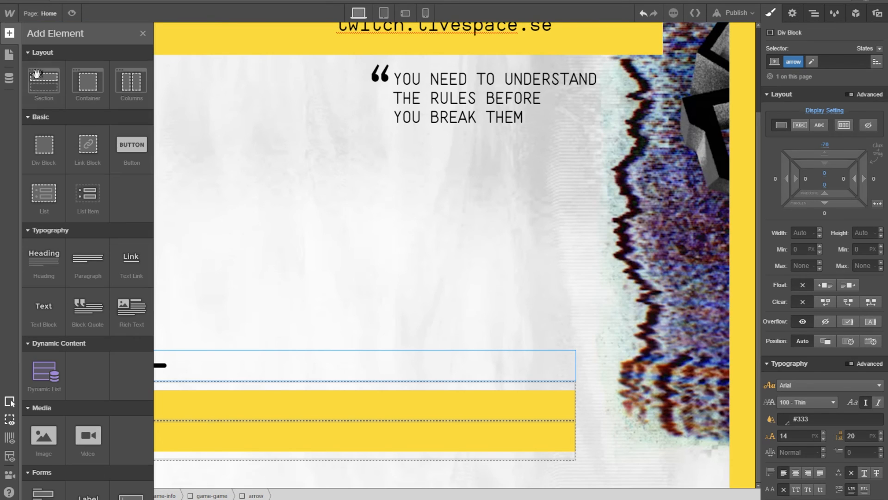
click(792, 14)
click(813, 18)
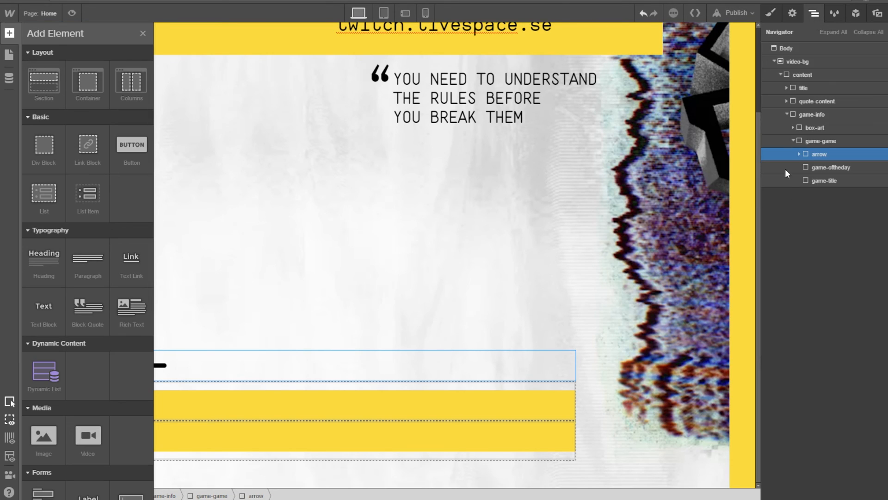
click(823, 169)
click(8, 35)
drag(59, 255, 250, 400)
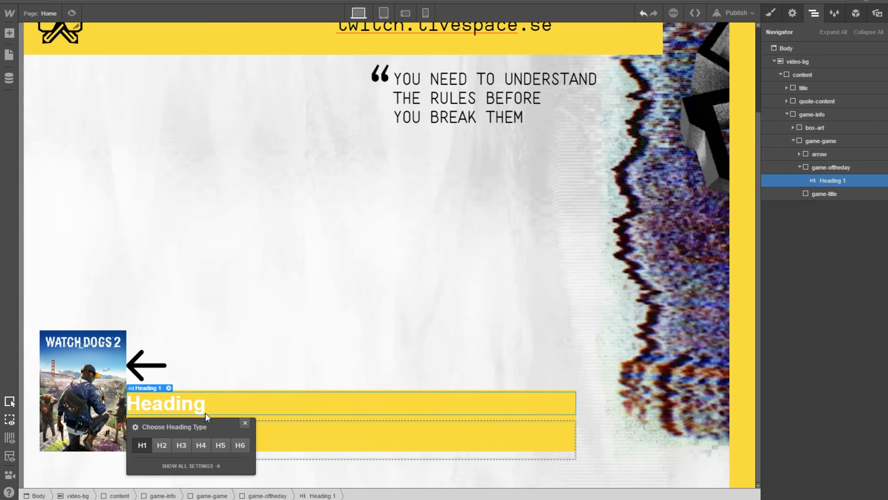
Change the heading type of the game-oftheday heading to H2.
click(161, 444)
click(180, 445)
click(142, 445)
click(810, 185)
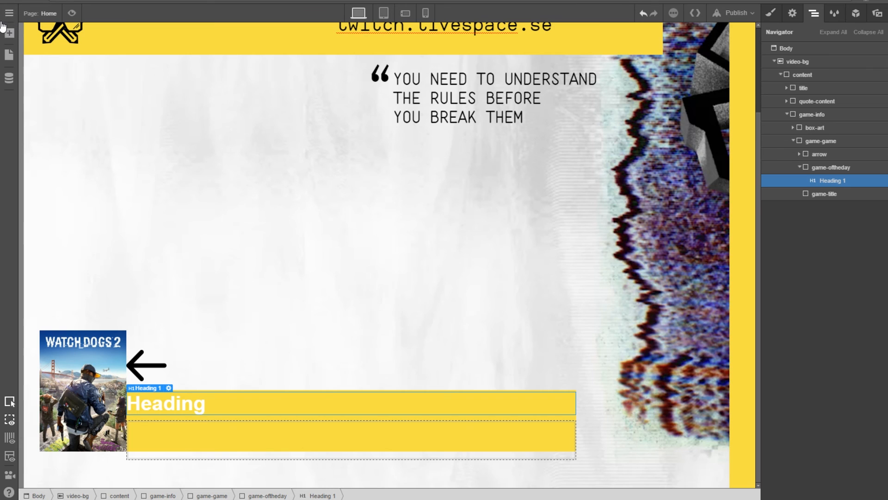
click(797, 18)
click(795, 123)
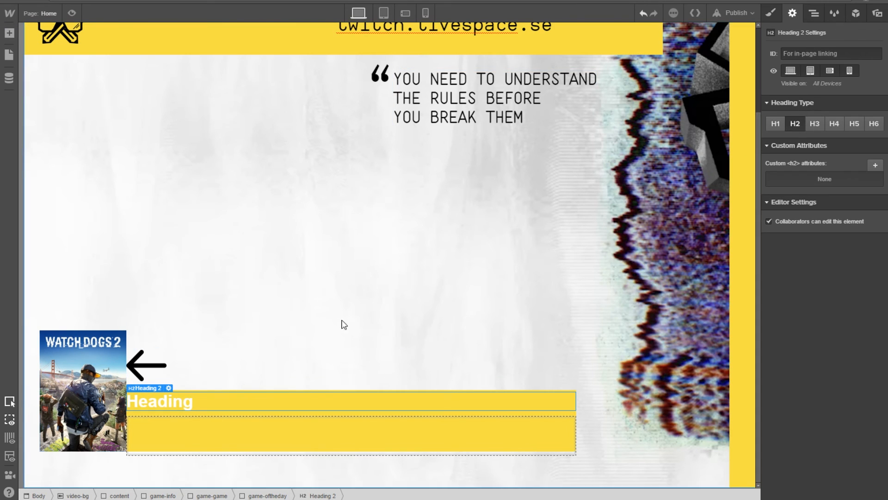
Add an H1 heading inside the game-title div.
click(10, 32)
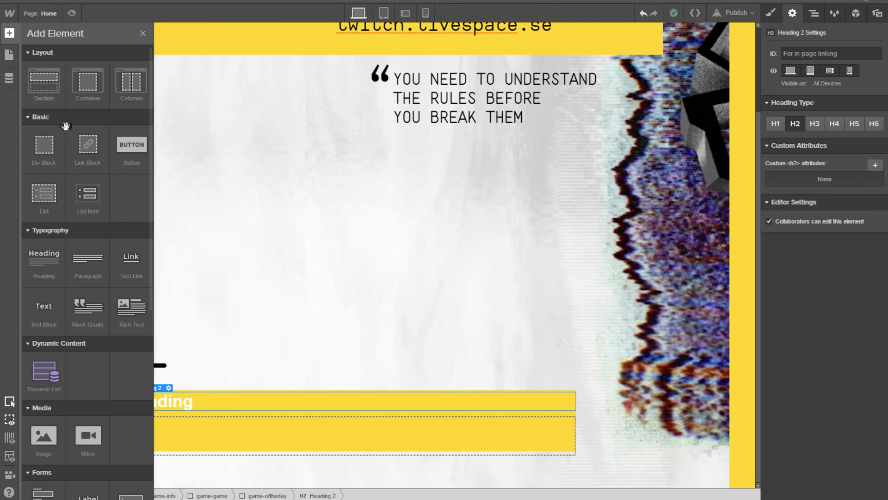
drag(44, 259, 224, 440)
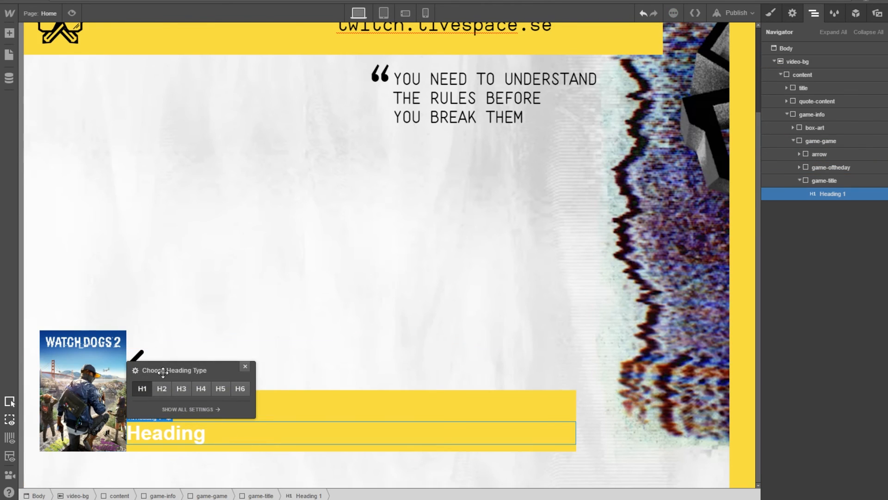
click(818, 180)
Select the H2 heading inside game-oftheday and give it a new class named h2-game-otd.
click(811, 168)
click(799, 167)
click(826, 180)
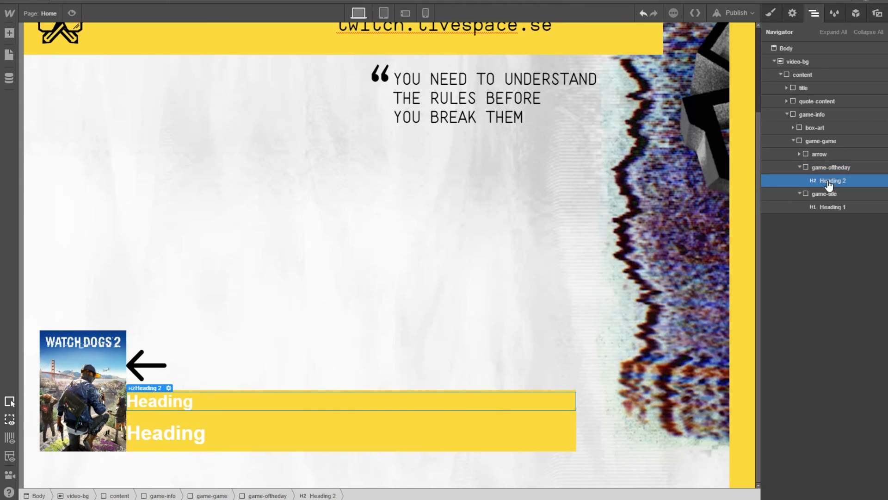
click(771, 12)
click(811, 64)
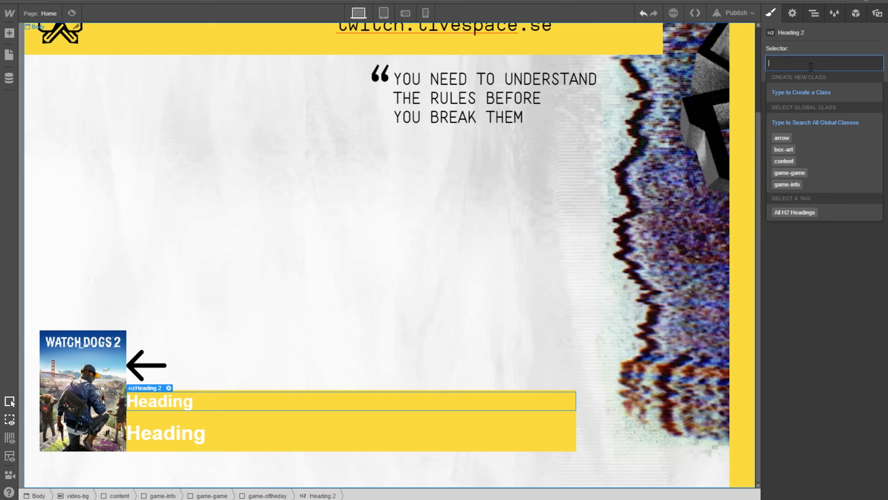
text(h2-game-ot)
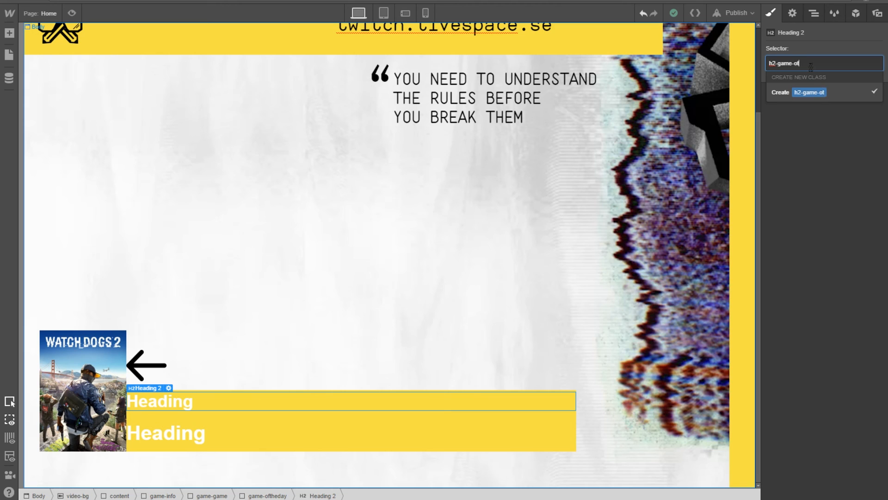
key(Return)
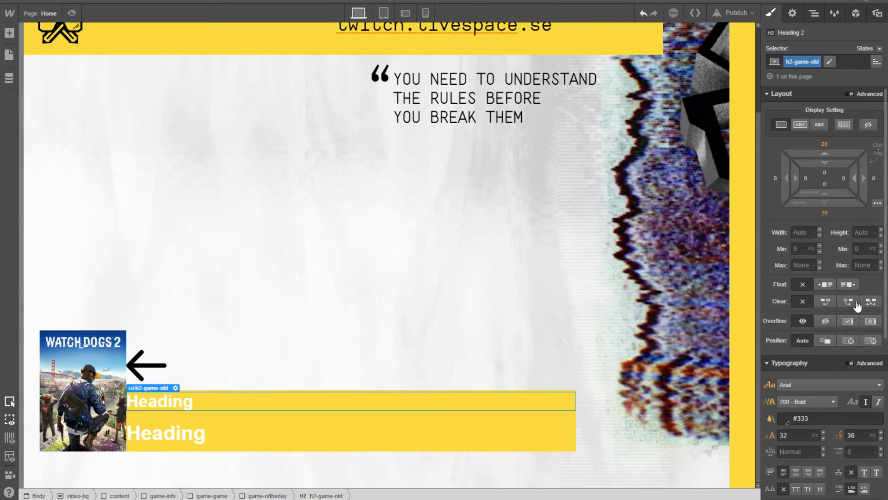
Set the h2-game-otd heading's font to Ahamono monospaced, weight 400 - Normal, with black text.
scroll(832, 273, down, 5)
click(813, 177)
click(809, 188)
click(807, 191)
click(805, 232)
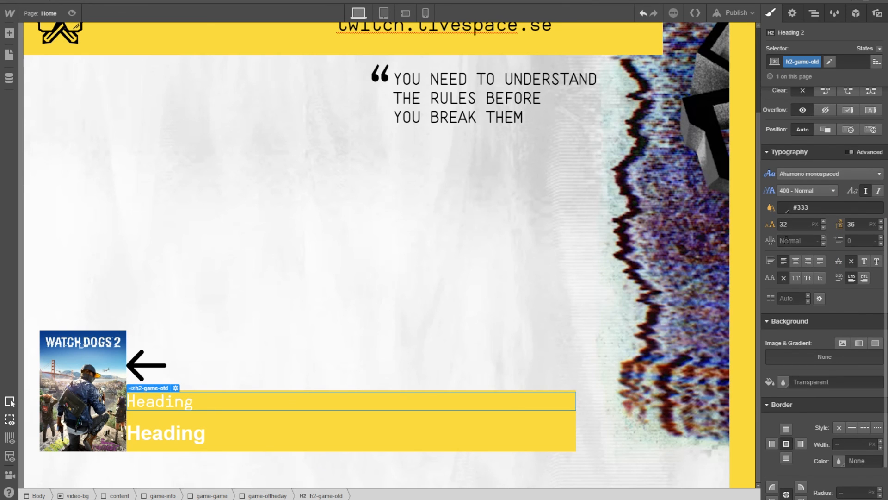
click(785, 208)
click(784, 311)
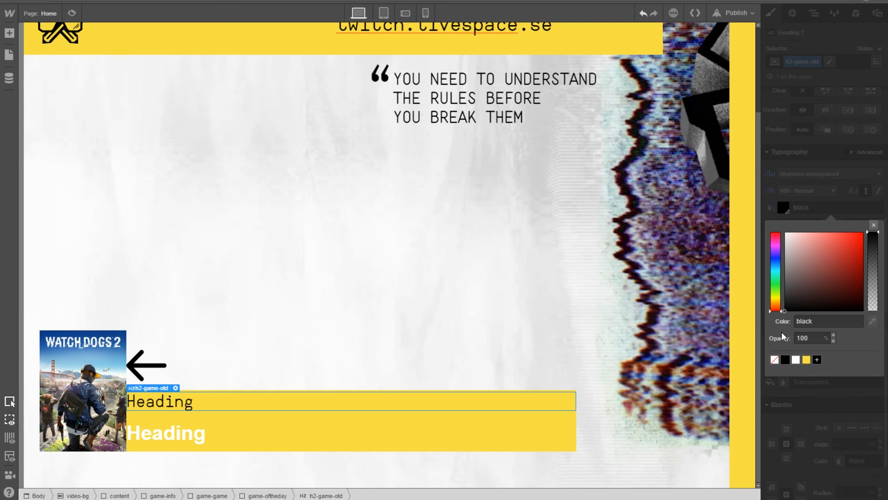
click(795, 383)
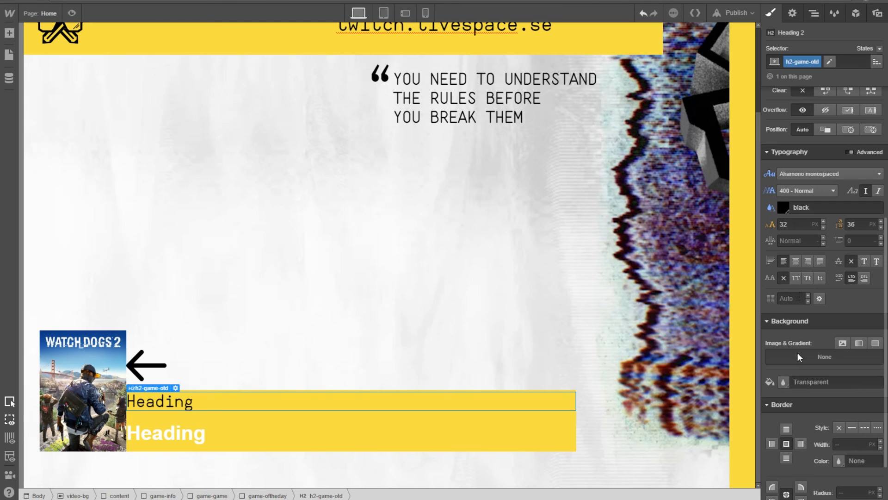
Make the h2-game-otd heading all caps and set its font size to 26 px, checking the GAME OF THE DAY text in Photoshop.
click(796, 277)
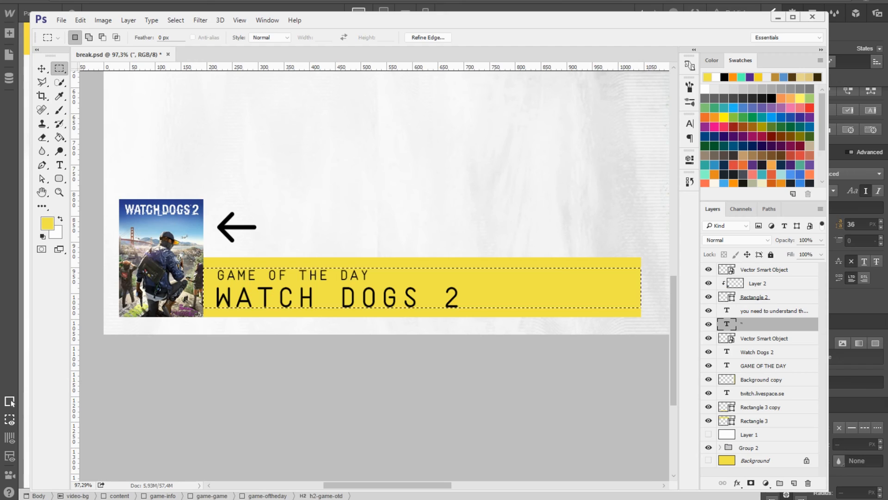
key(alt+Tab)
click(316, 277)
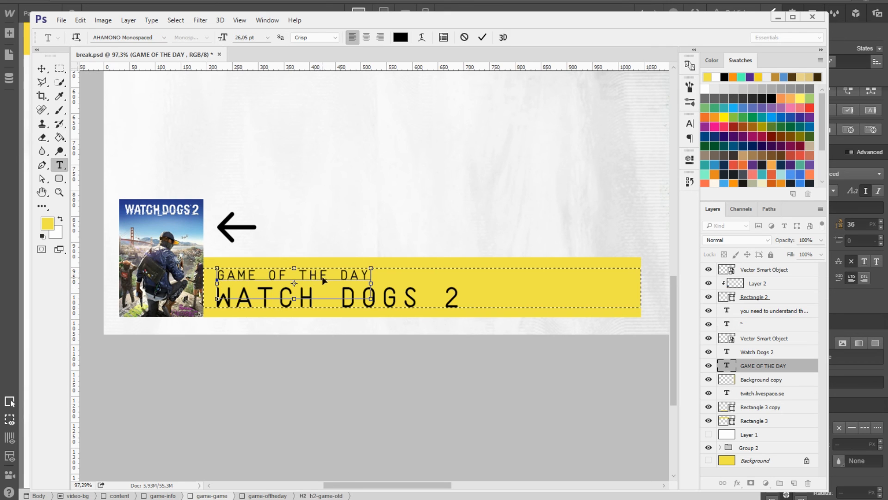
key(ctrl+a)
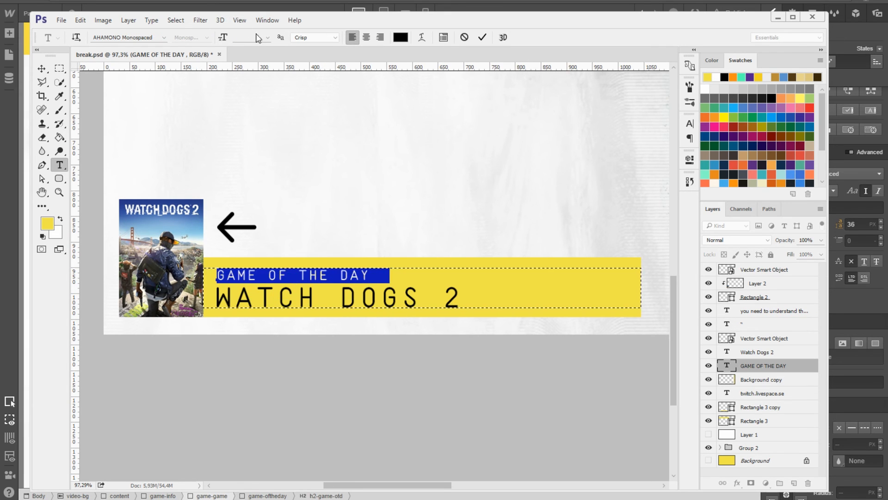
click(300, 274)
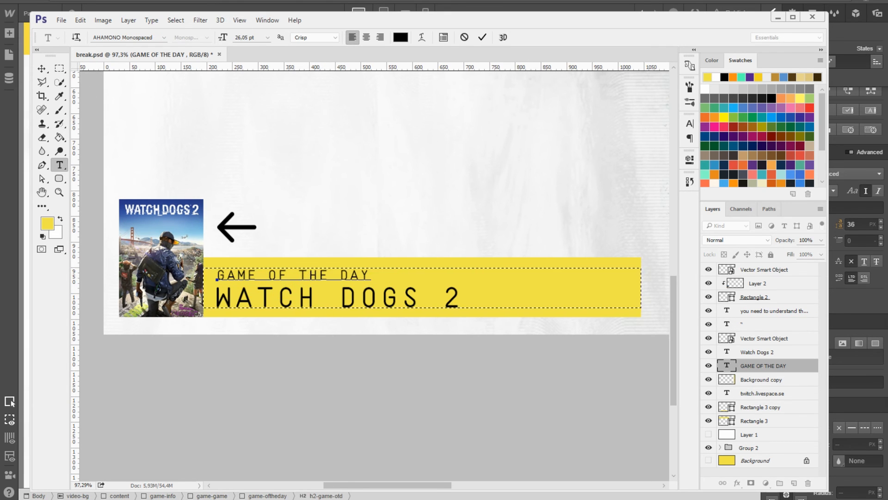
key(alt+Tab)
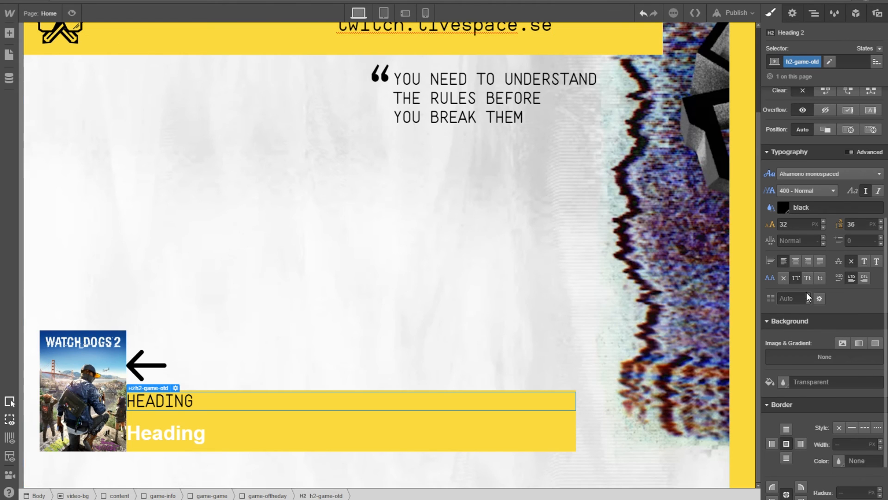
click(795, 224)
text(26)
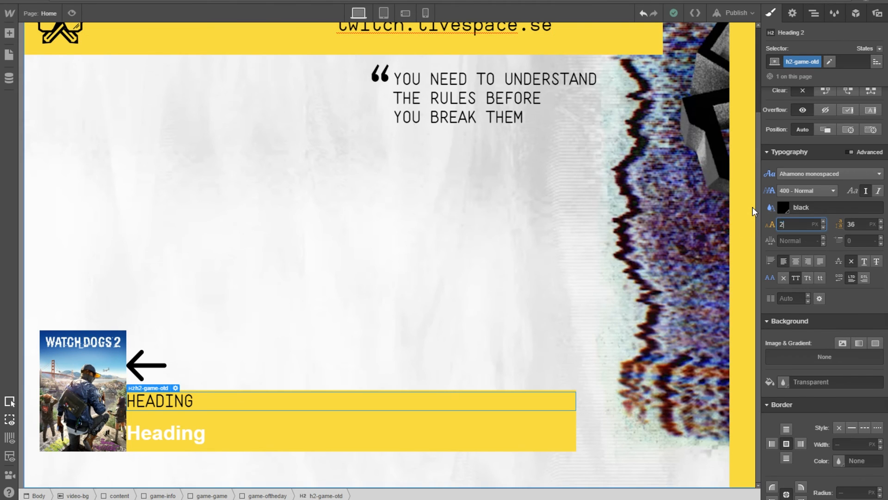
Replace the H2 heading's text with GAME OF THE DAY and set its letter spacing to 3 px.
double_click(171, 403)
text(GAME OF THE DAY)
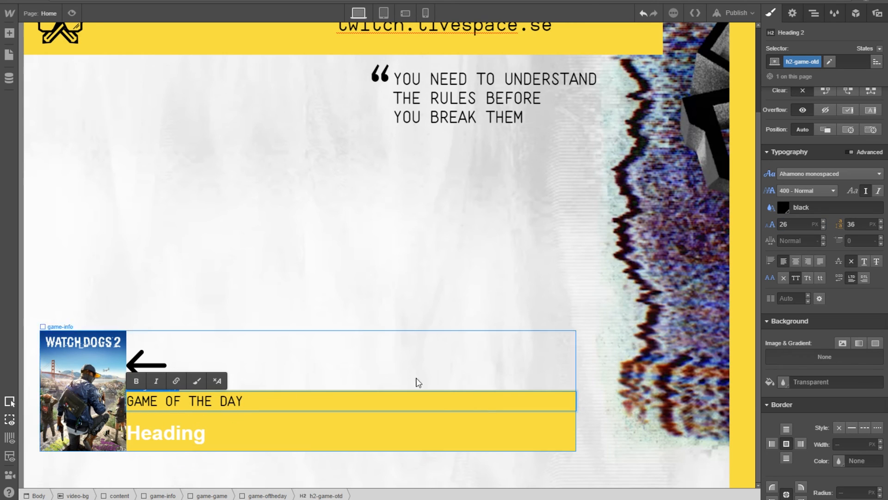
key(Escape)
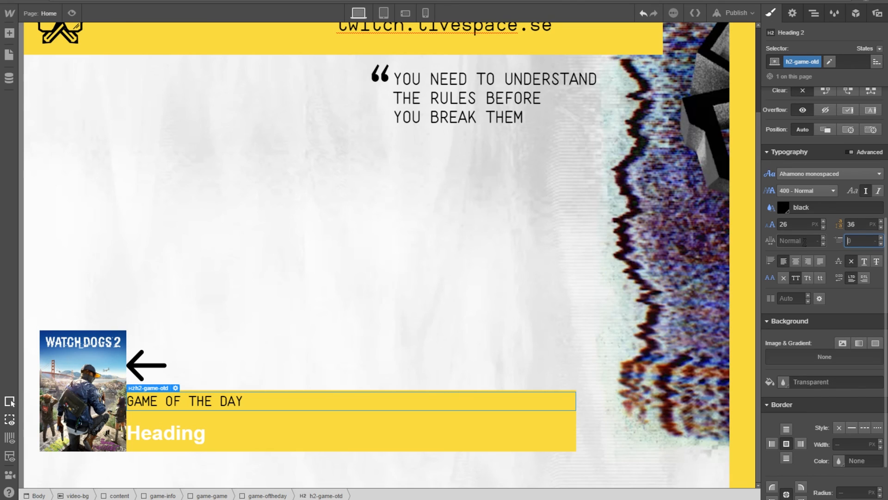
click(824, 237)
click(824, 238)
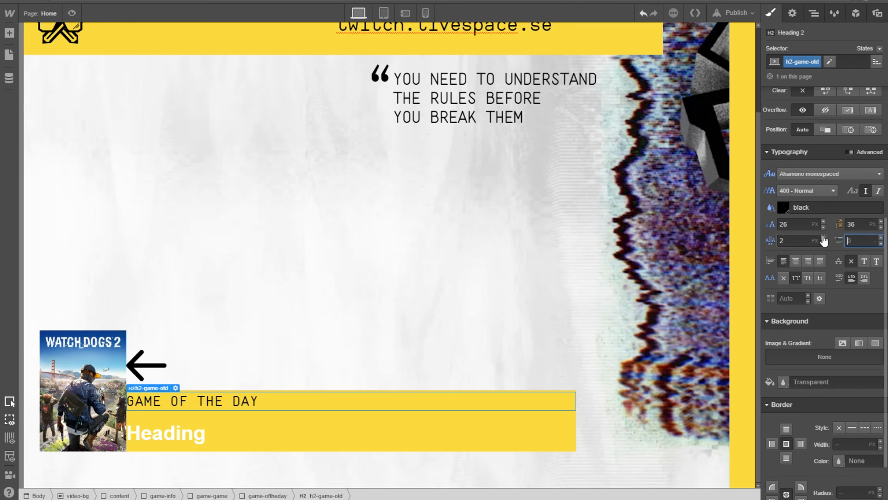
click(824, 238)
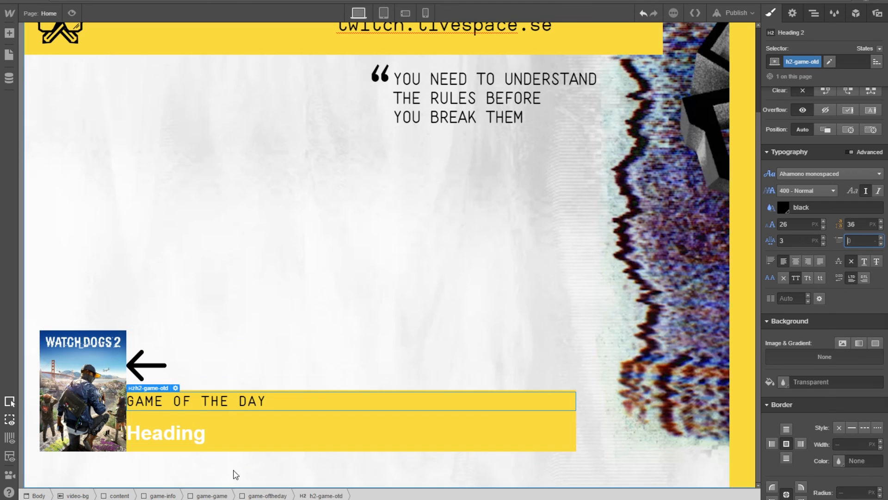
Switch to Photoshop and check the font size of the WATCH DOGS 2 title text.
click(220, 499)
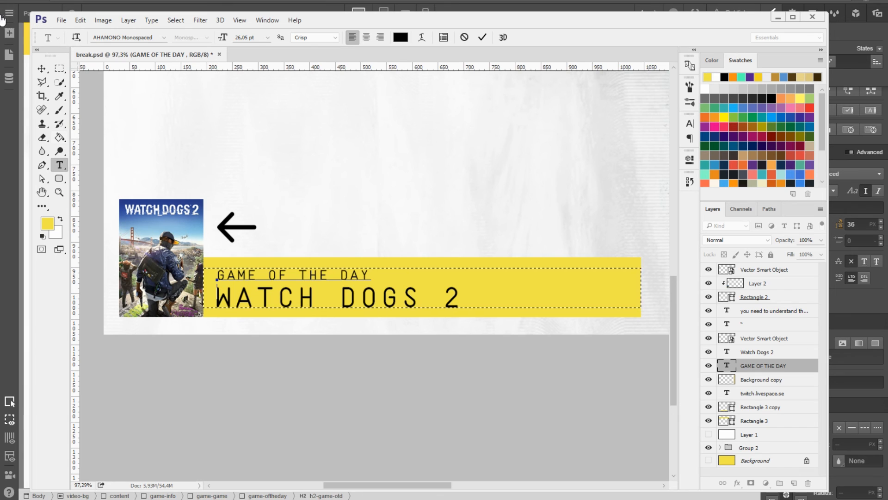
click(41, 67)
double_click(267, 303)
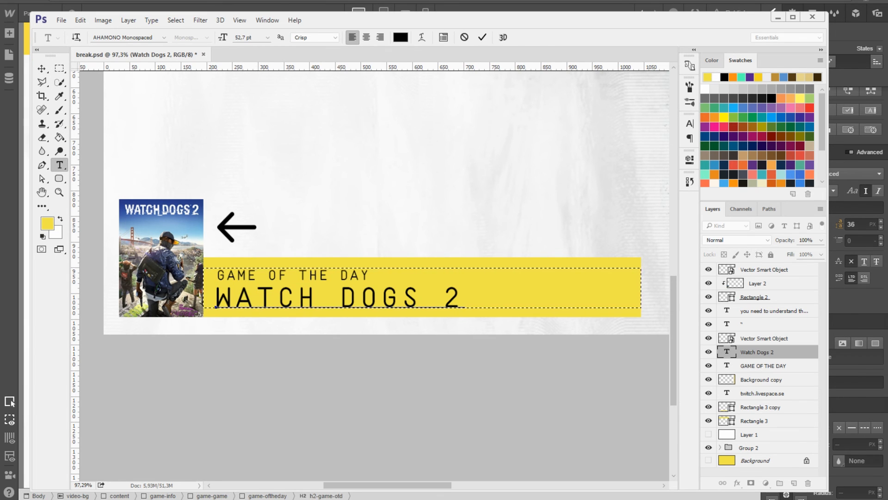
click(272, 2)
Switch back to Webflow and give the H1 heading in game-title a new class named h1-game-title.
click(185, 430)
double_click(185, 430)
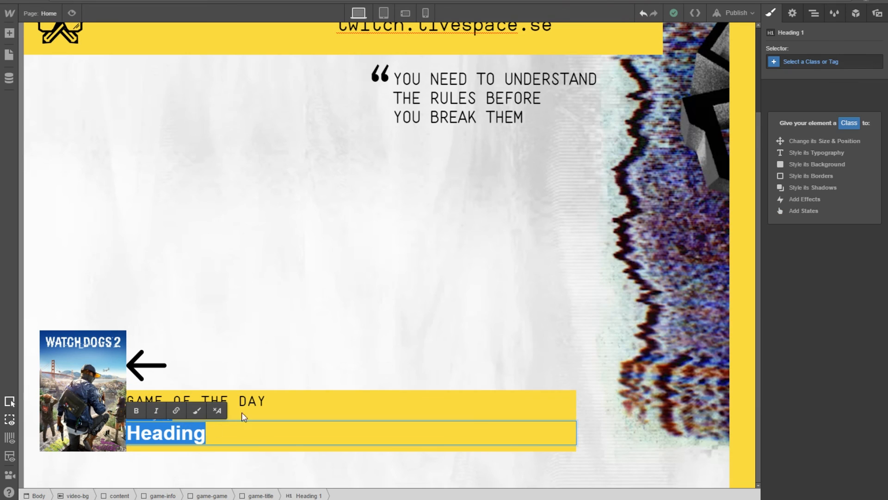
click(807, 61)
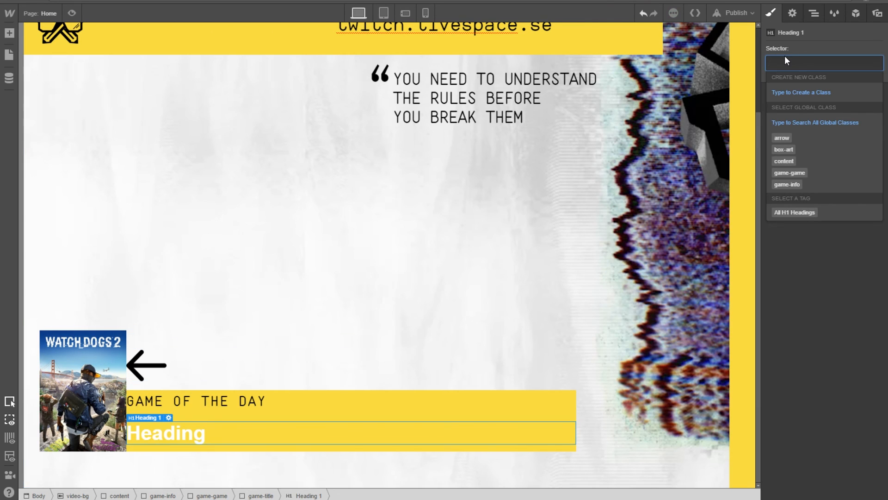
text(h1-game-title)
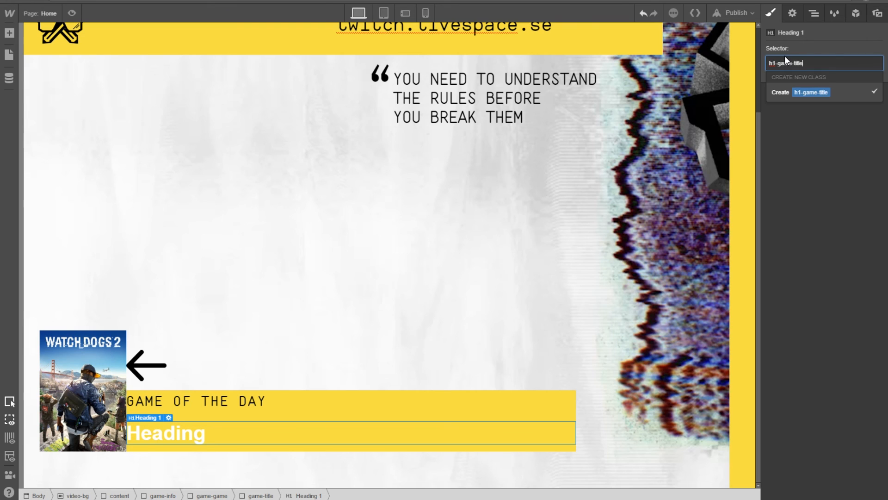
key(Return)
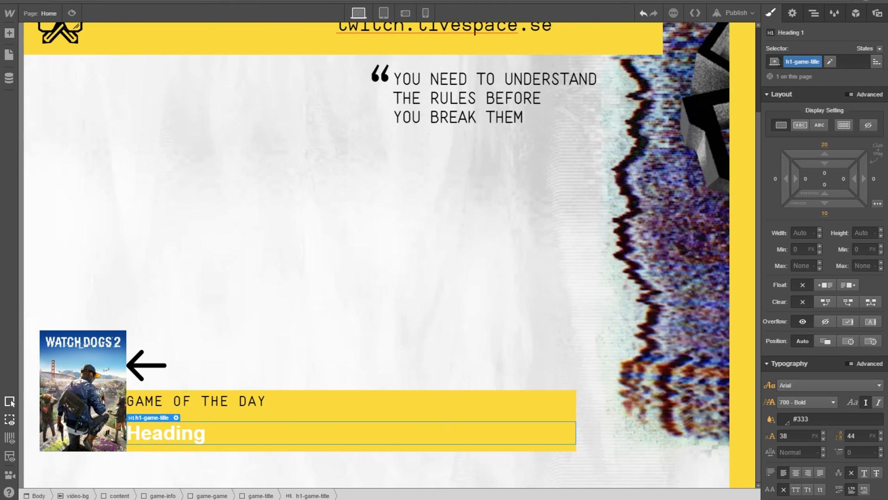
Set the h1-game-title heading's font to Ahamono monospaced, weight 400 - Normal, with black text.
scroll(819, 306, down, 1)
click(799, 333)
click(800, 347)
click(800, 350)
click(801, 391)
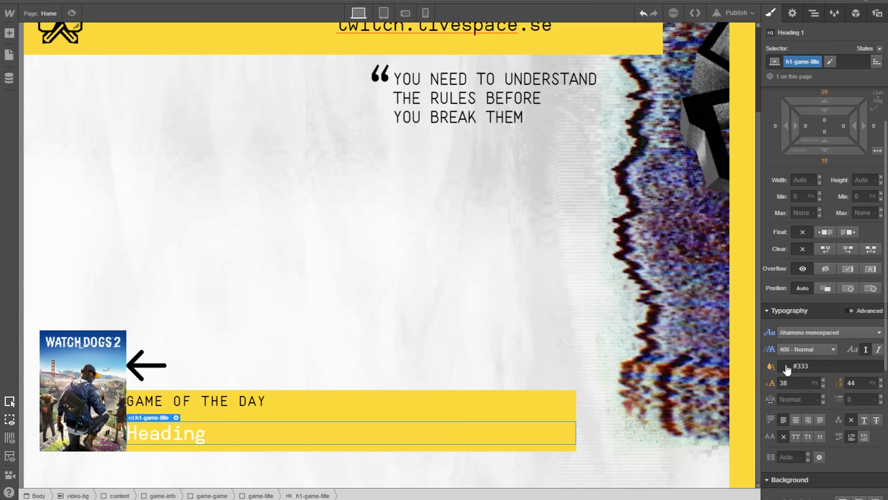
click(786, 371)
click(785, 345)
click(792, 364)
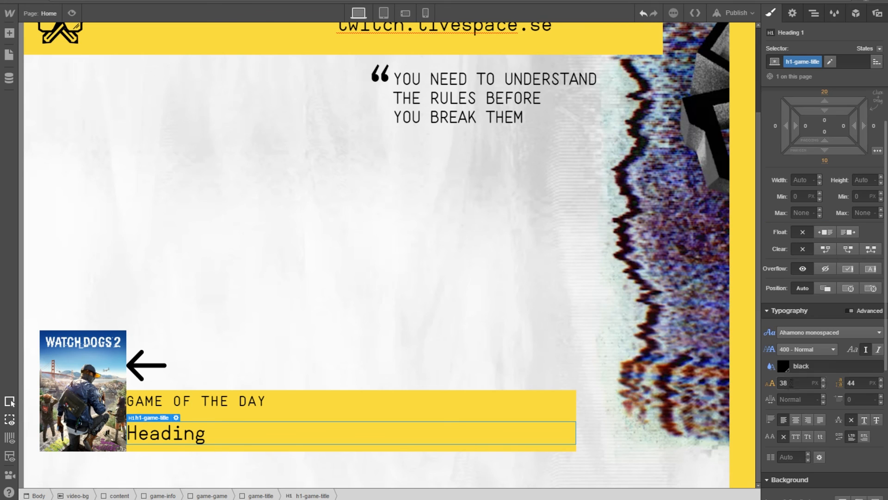
Set the h1-game-title heading's font size to 53 px to match the Photoshop title and make it all caps.
click(791, 384)
text(61)
key(alt+Tab)
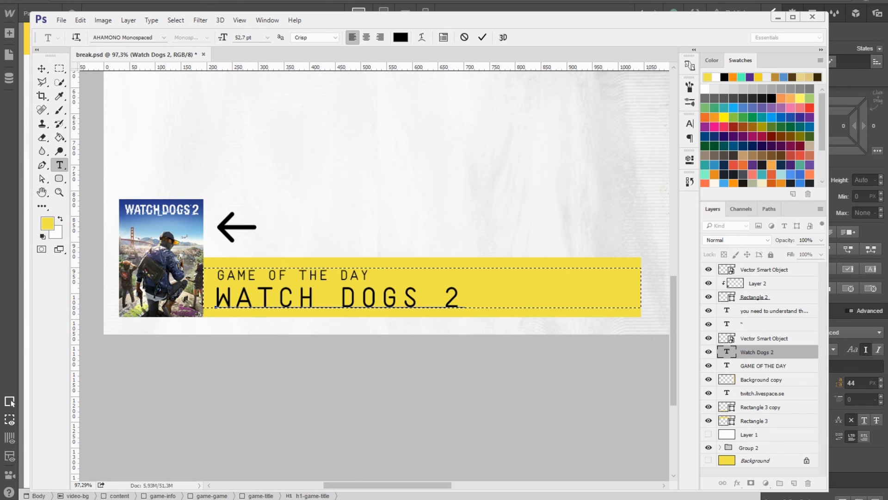
key(alt+Tab)
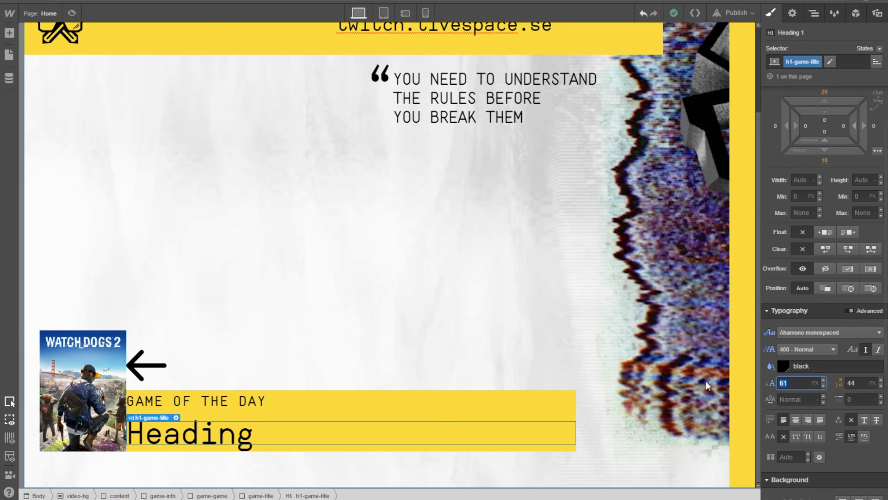
text(53)
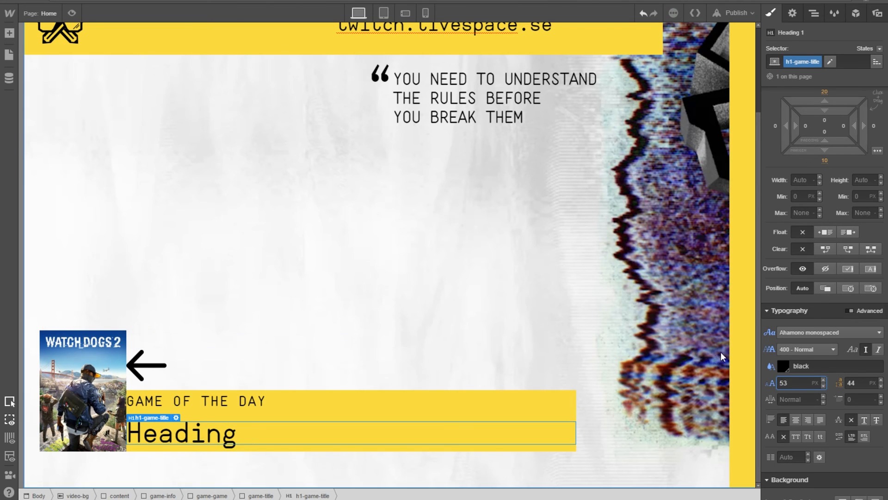
click(796, 437)
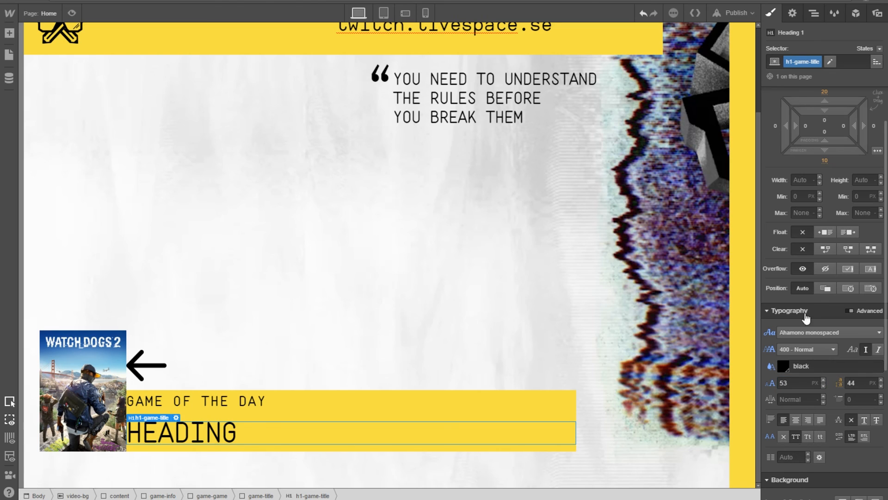
Set the H1 heading's letter spacing to 3 px and replace its text with WATCH DOGS II.
click(824, 396)
click(824, 396)
click(823, 397)
double_click(230, 439)
text(WATCH DOG)
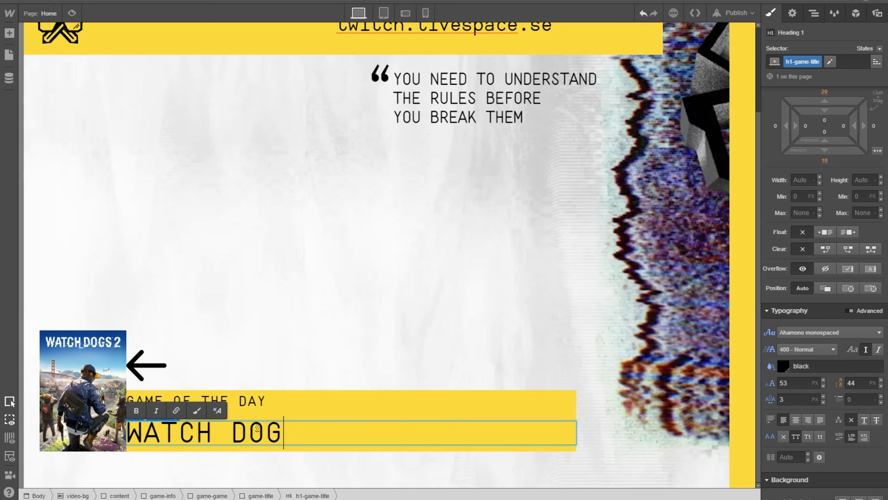
text(S II)
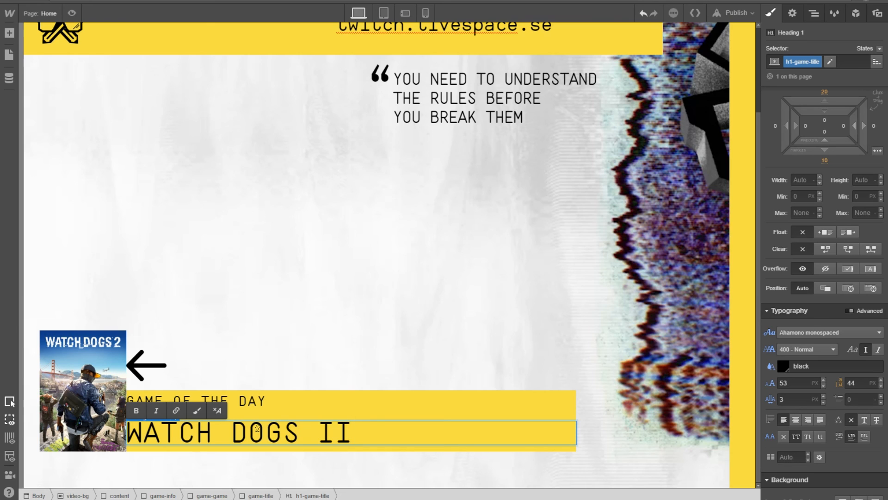
text( 2)
key(BackSpace)
key(BackSpace)
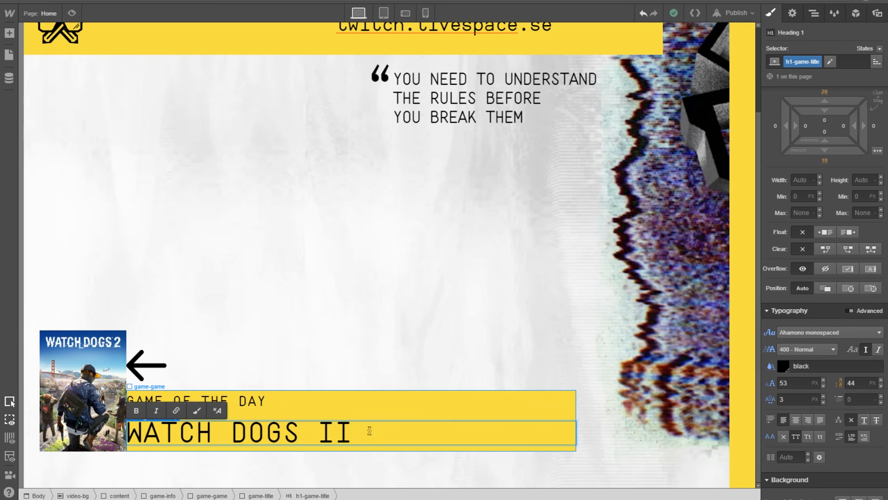
Increase the WATCH DOGS II heading's letter spacing to 8 px.
drag(354, 432, 126, 432)
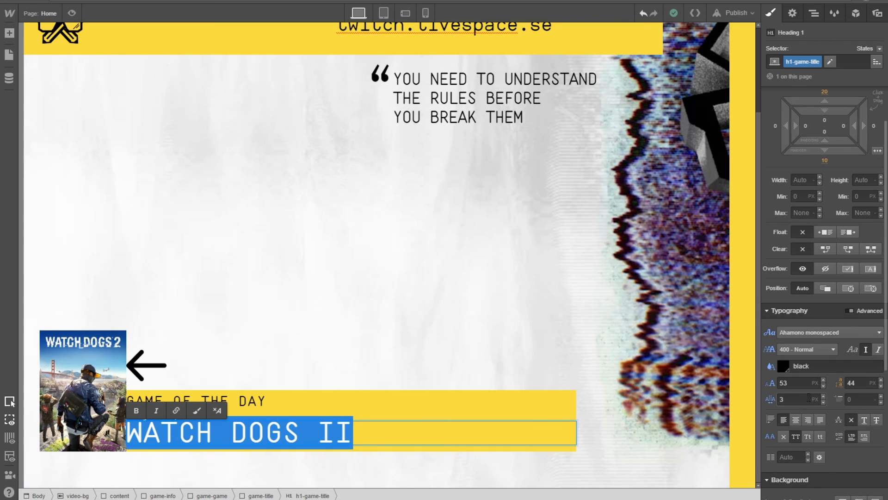
click(823, 397)
click(824, 396)
click(824, 396)
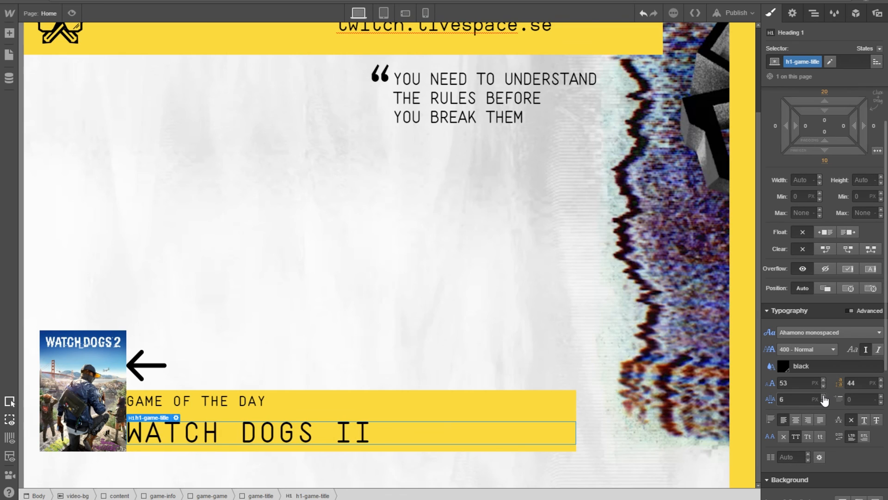
click(823, 396)
click(824, 396)
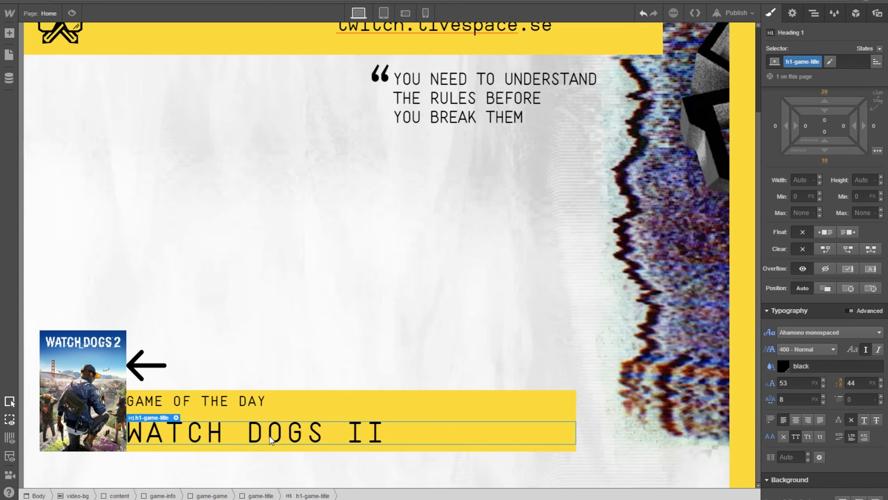
Select the game-game div and give it 30 px of left padding.
click(319, 365)
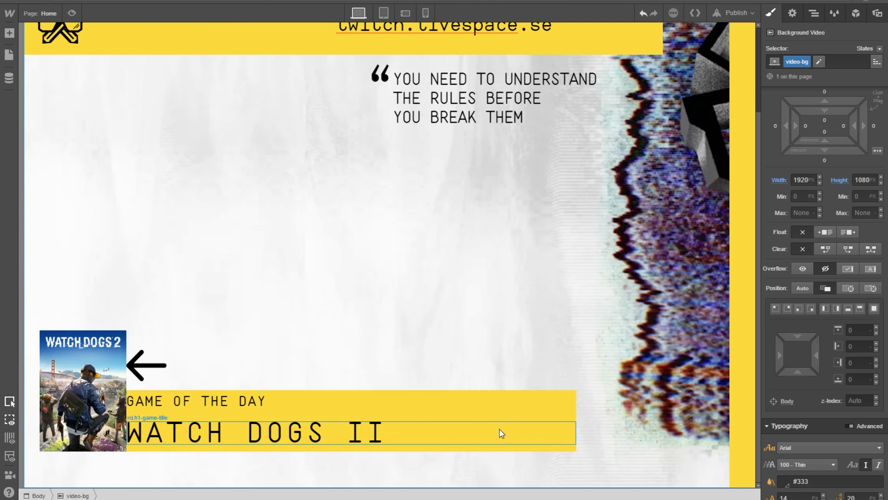
click(793, 14)
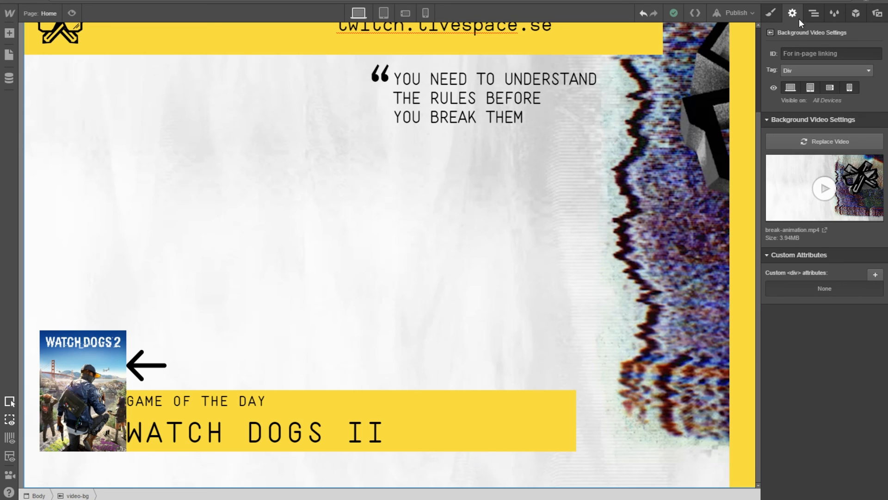
click(814, 13)
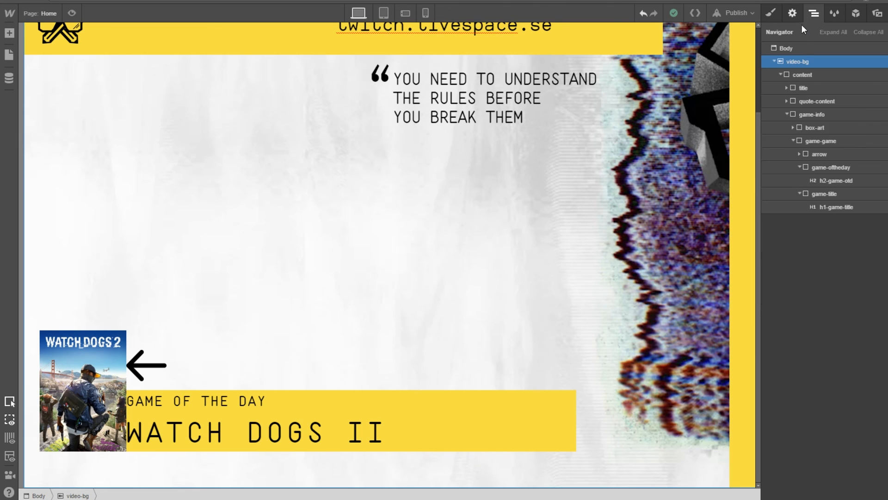
click(819, 156)
click(819, 142)
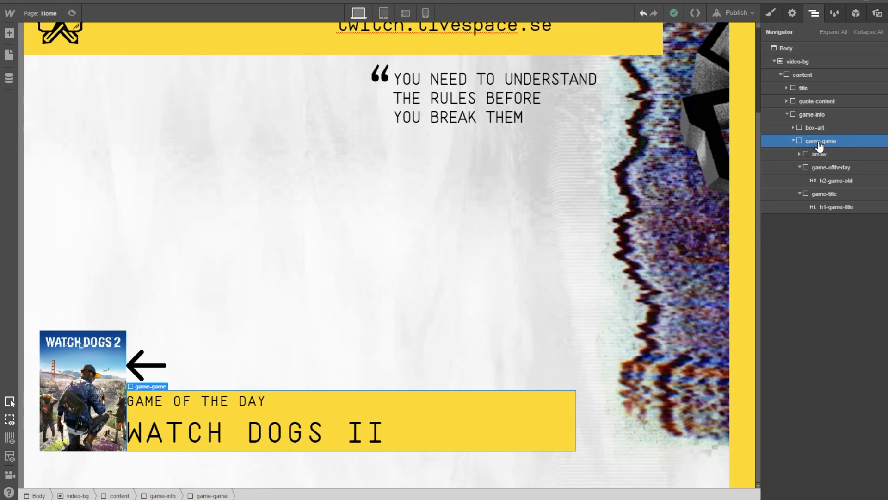
click(800, 14)
click(780, 17)
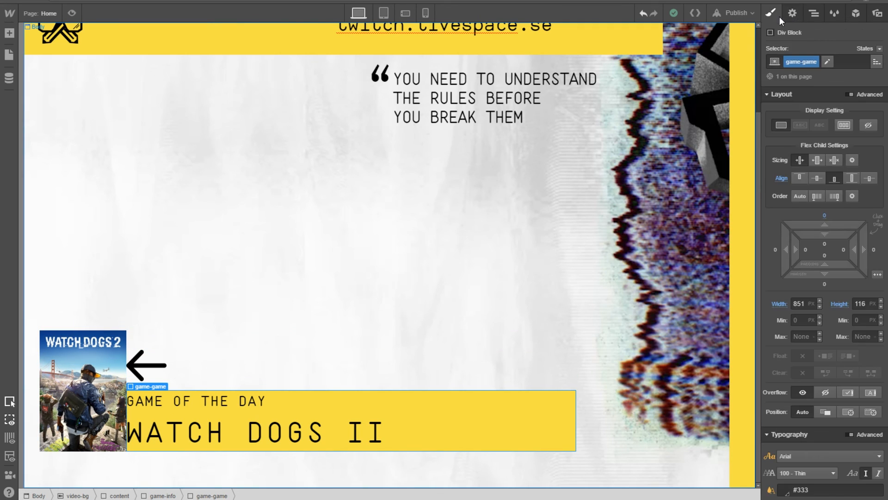
drag(796, 249, 847, 249)
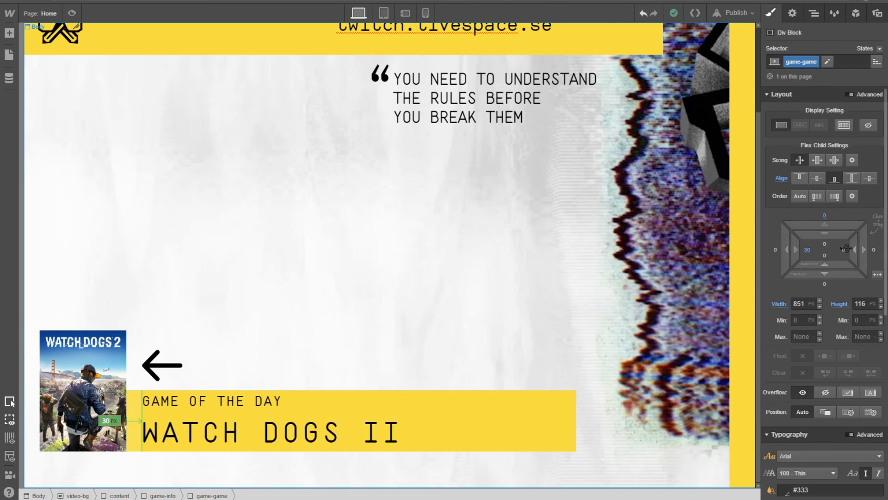
Switch to Photoshop, measure the horizontal gap between the box art and the title text with a rectangular marquee, and return to Webflow.
key(alt+Tab)
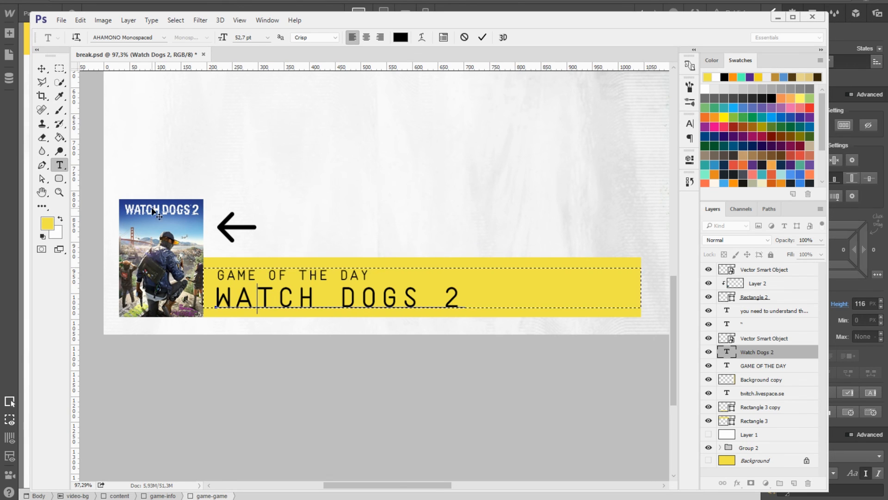
click(59, 69)
scroll(211, 281, up, 6)
click(193, 247)
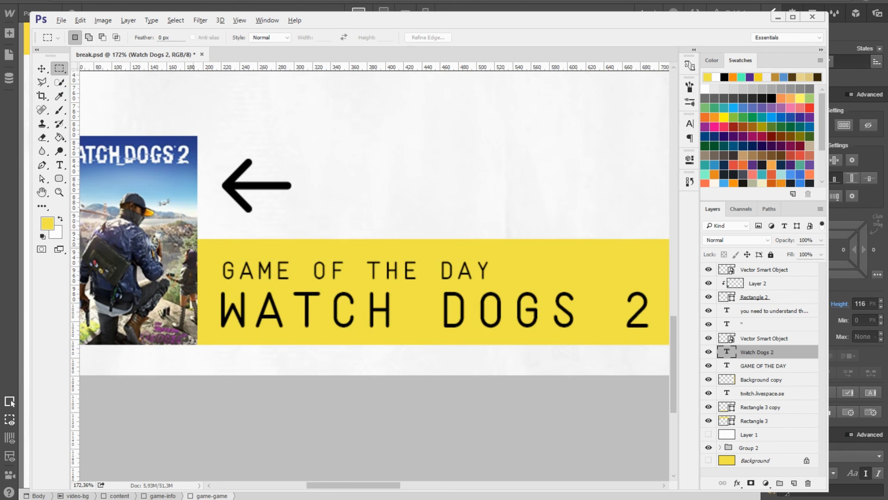
scroll(193, 246, up, 4)
drag(205, 246, 239, 379)
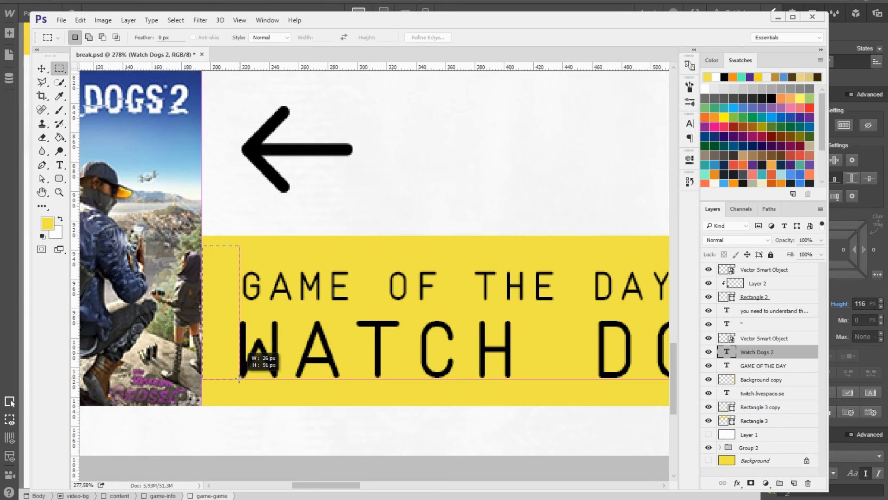
key(ctrl+d)
click(234, 3)
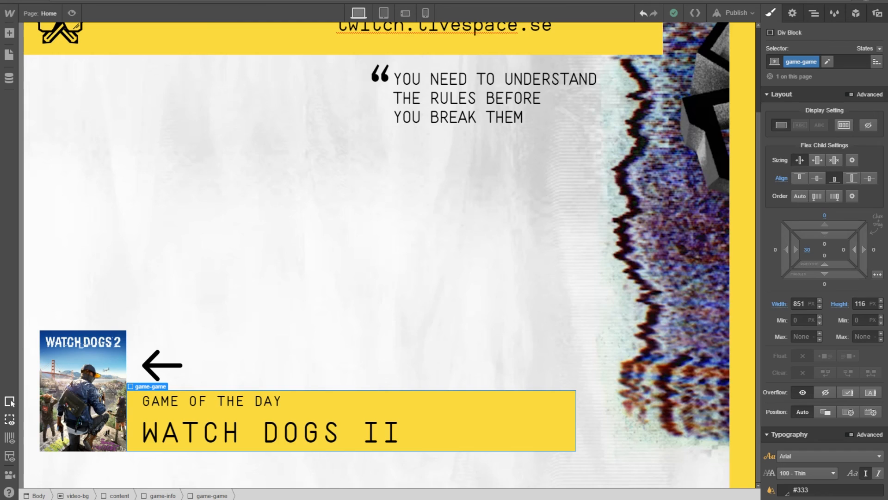
Set the game-game div's left padding to 26 px.
click(807, 250)
text(28)
key(Return)
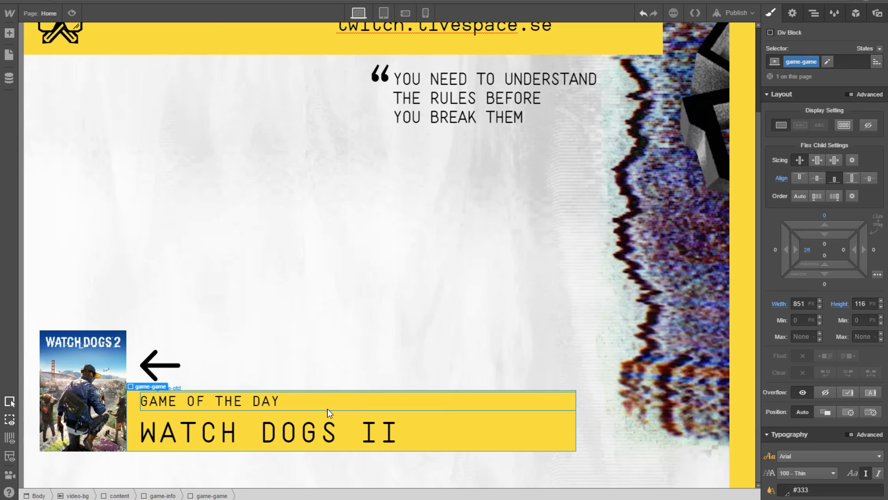
Select the WATCH DOGS II heading and set its top and bottom margins to 0.
click(300, 421)
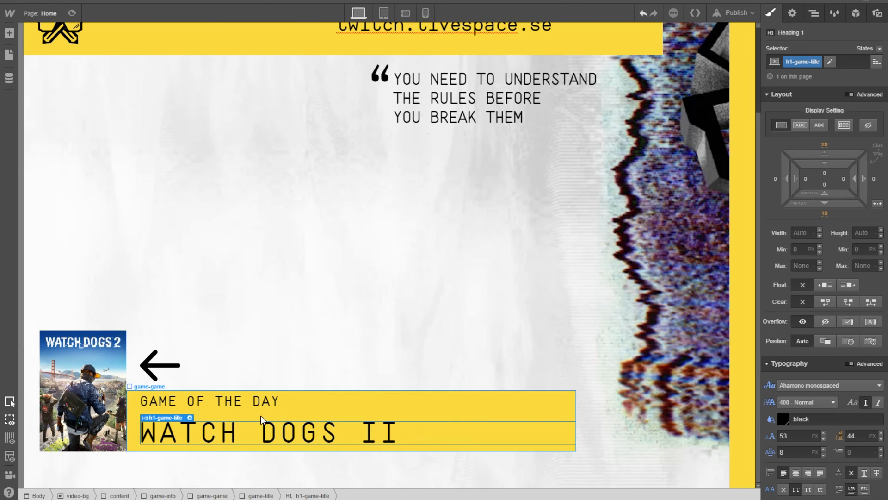
drag(840, 154, 836, 185)
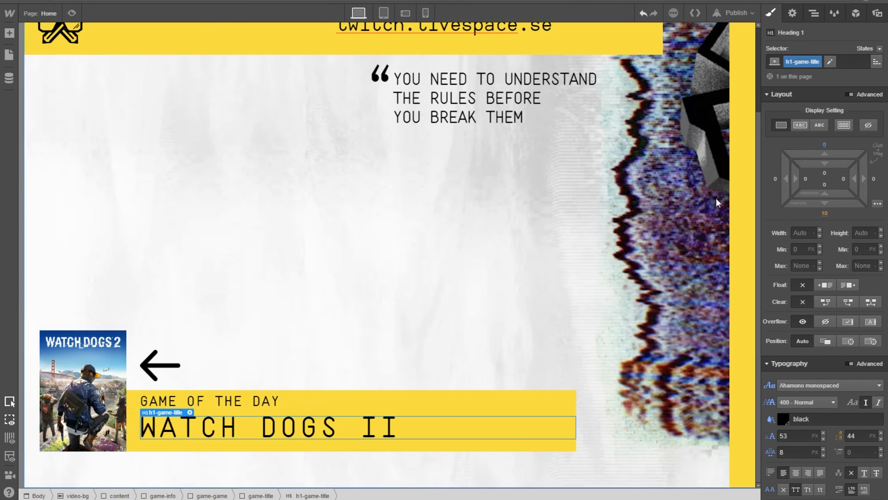
right_click(826, 211)
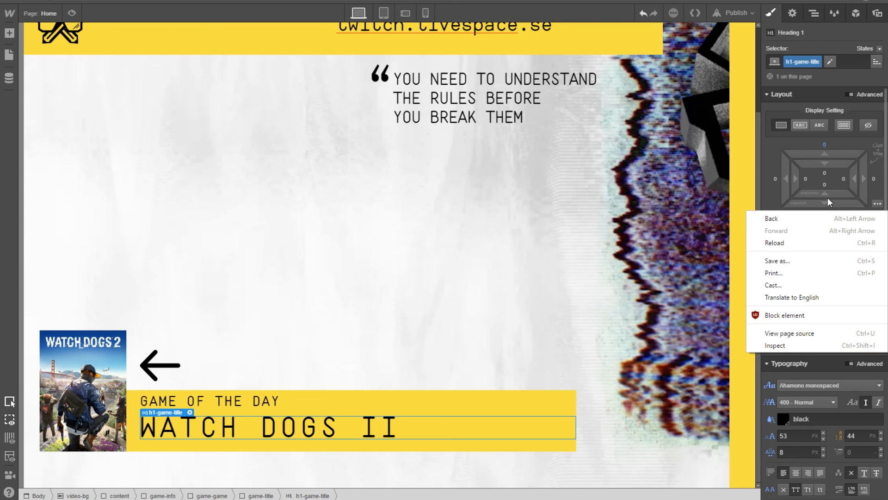
click(829, 199)
click(826, 214)
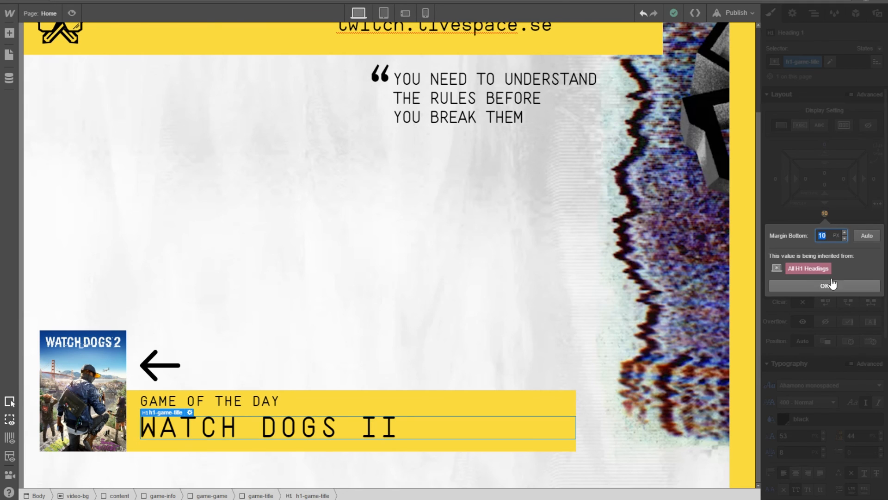
click(796, 216)
click(825, 213)
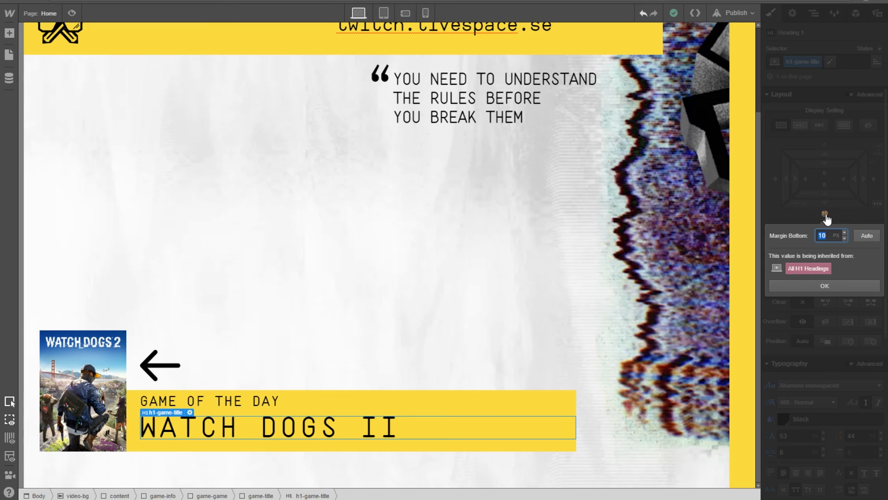
click(860, 212)
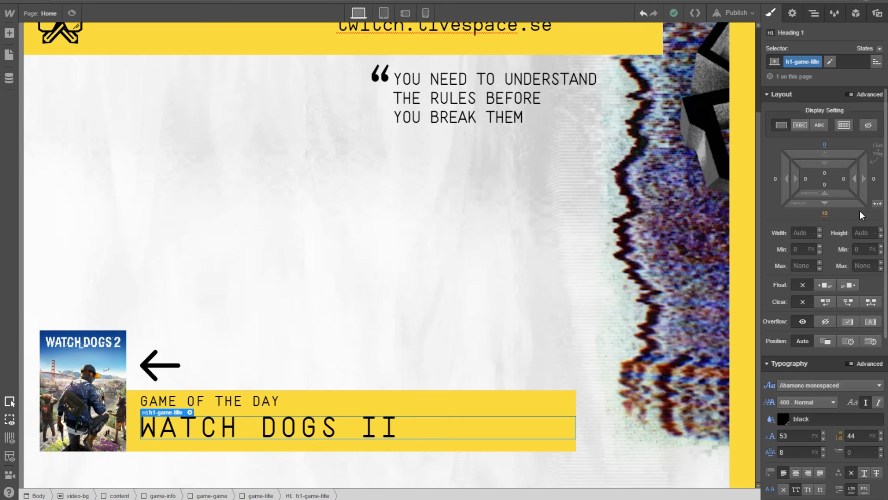
click(824, 214)
text(0)
key(Return)
Select the GAME OF THE DAY heading and set its top margin to 34 px and its bottom margin to 0.
click(250, 406)
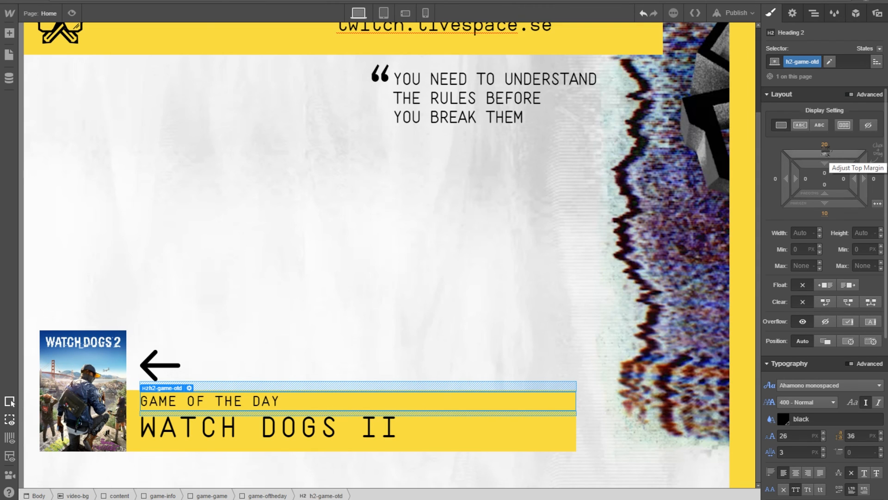
right_click(825, 146)
click(813, 144)
click(823, 147)
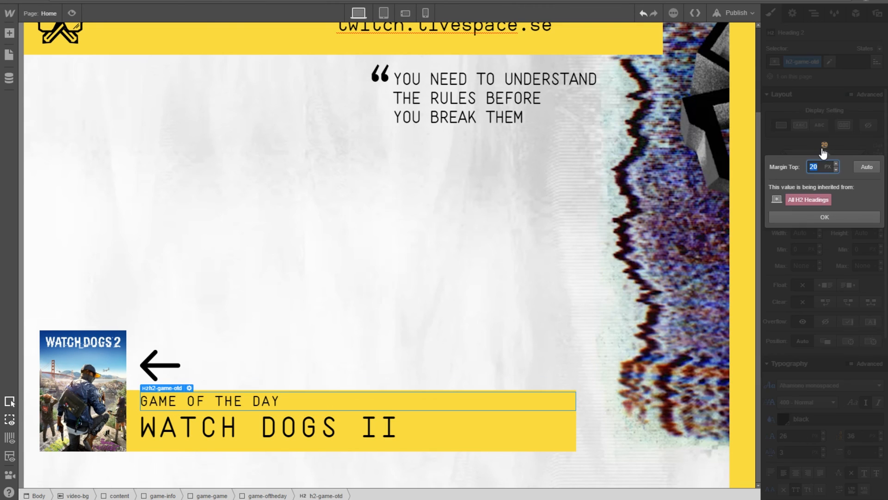
text(0)
key(Return)
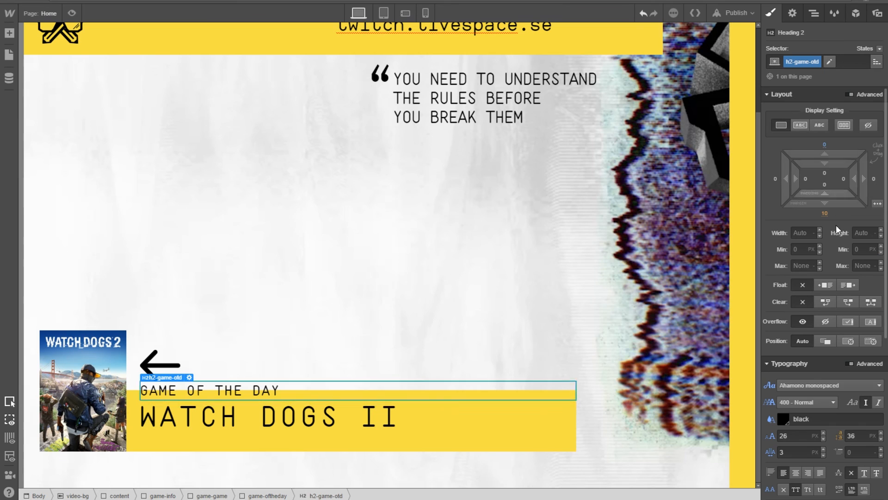
drag(835, 152, 834, 137)
drag(831, 207, 843, 193)
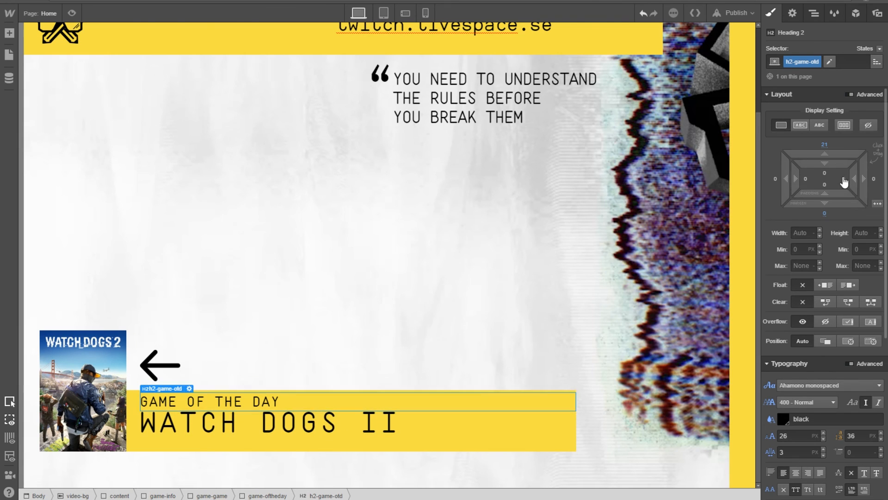
drag(840, 157, 844, 135)
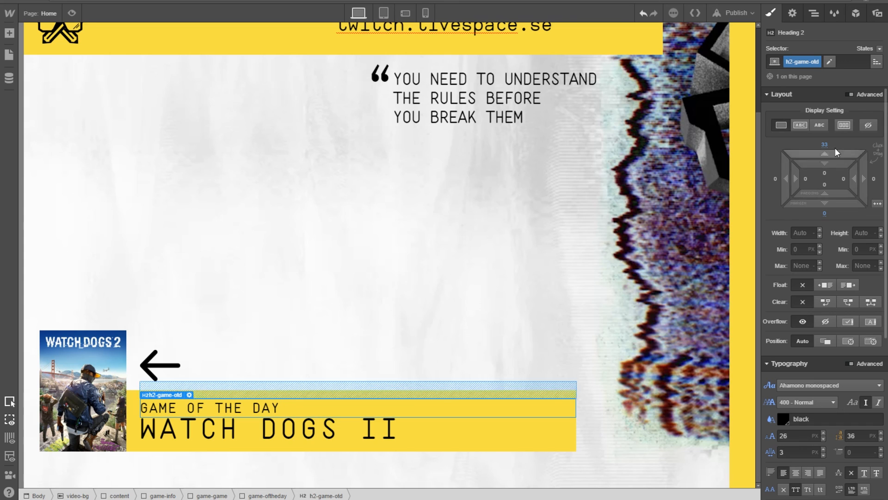
drag(834, 154, 833, 151)
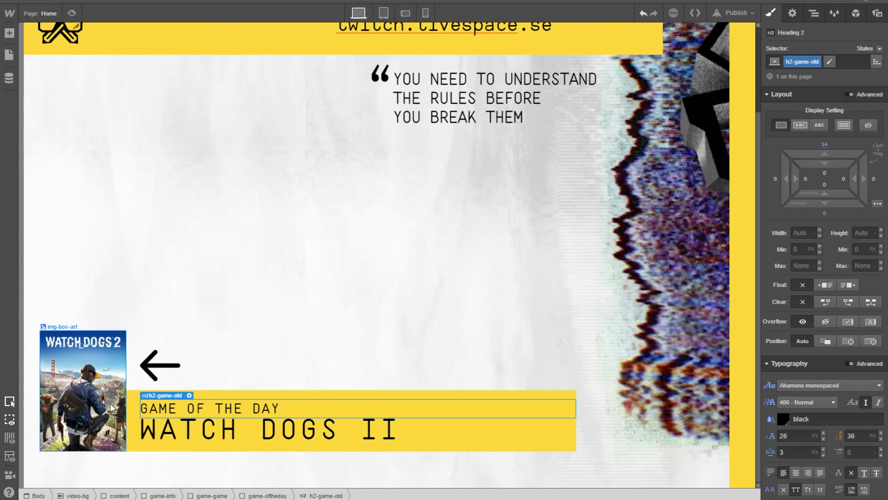
Deselect the heading and open the publishing options with the webflow.io domain as the destination.
click(181, 280)
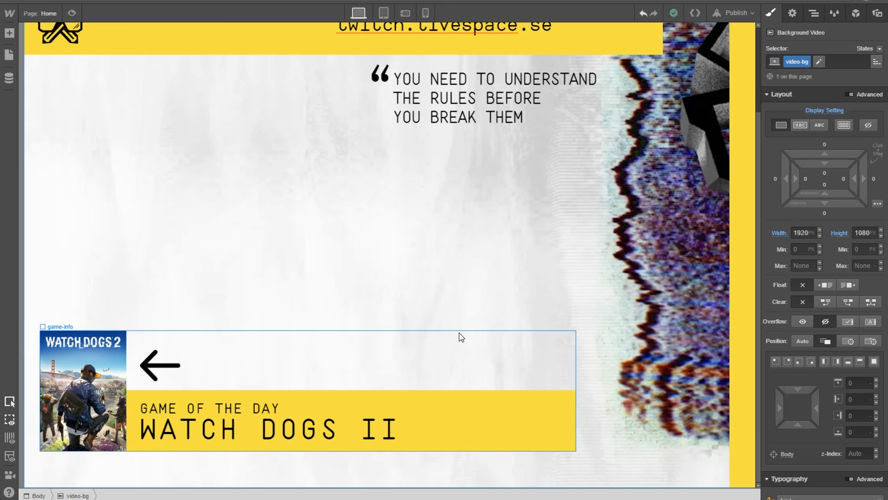
click(735, 16)
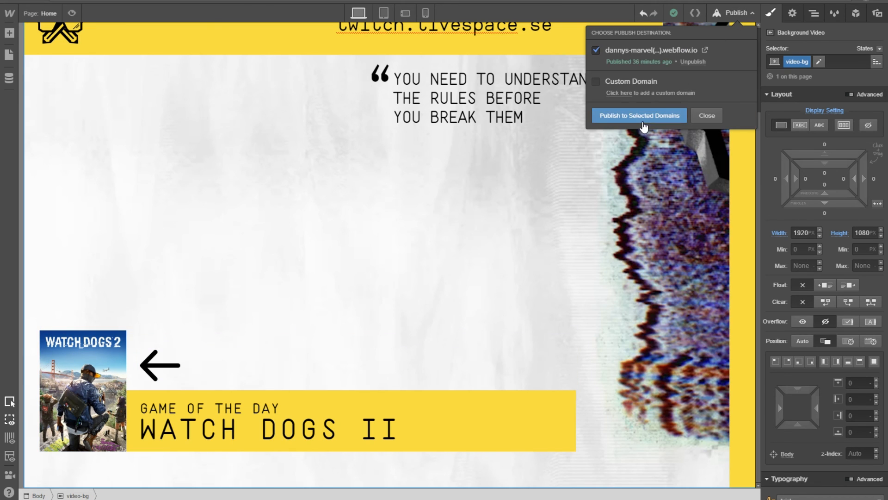
click(345, 248)
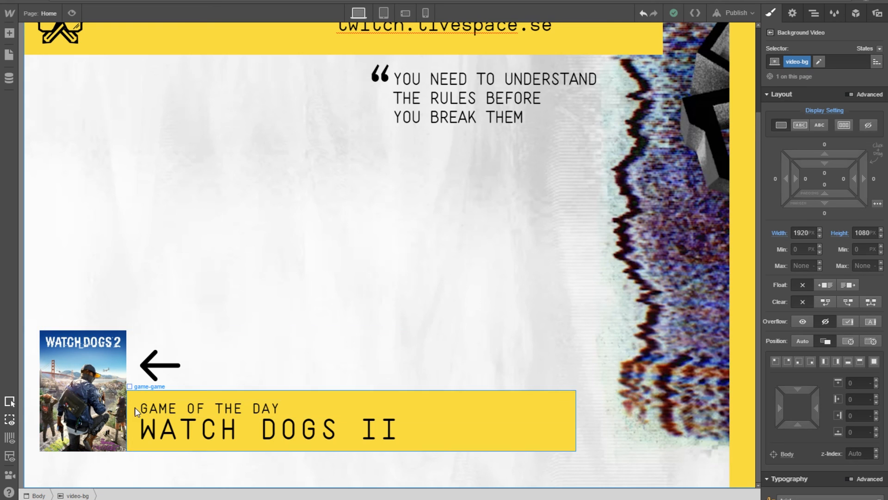
scroll(218, 296, up, 2)
scroll(333, 231, down, 2)
click(736, 12)
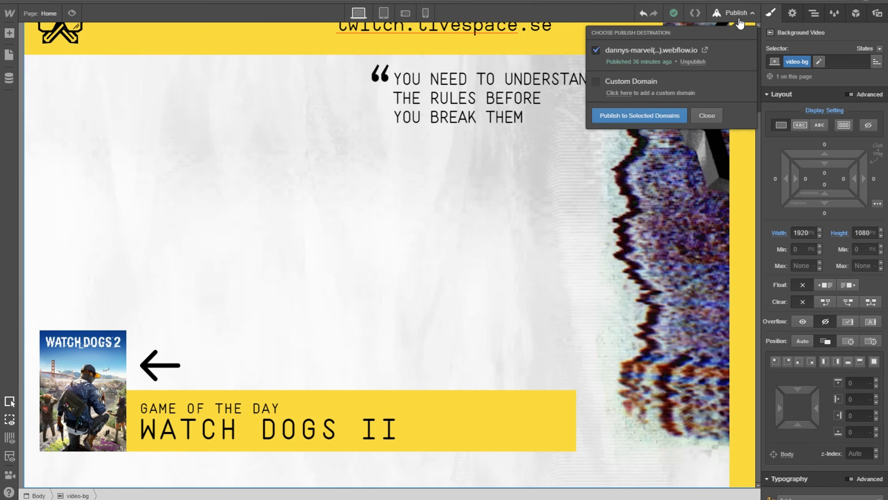